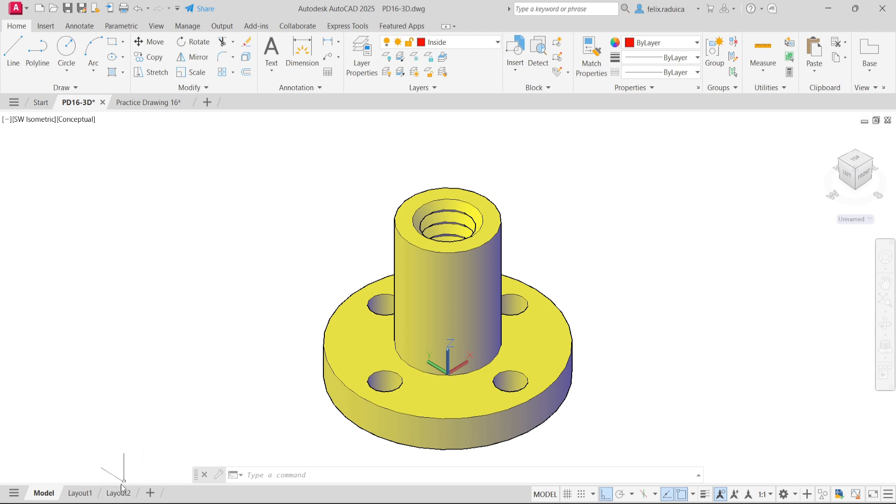
# Switch to Layout1 and delete its default viewport so the sheet is empty.
pyautogui.moveTo(114, 494)
pyautogui.moveTo(84, 495)
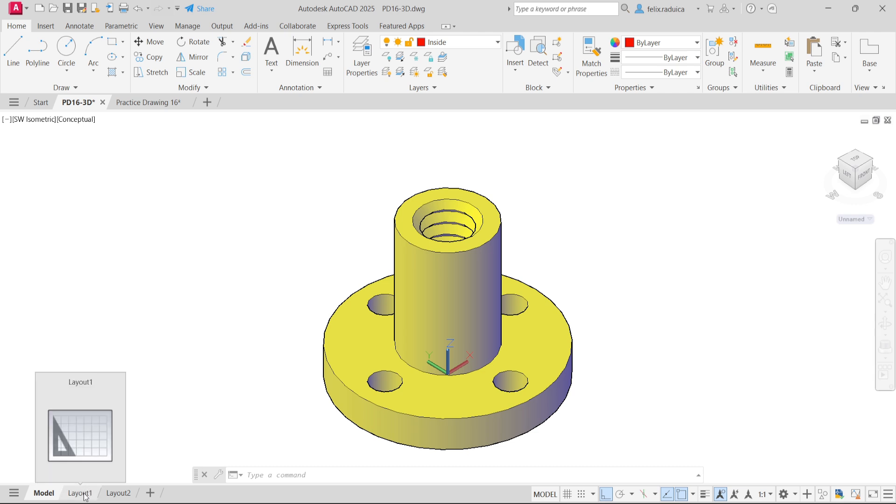
pyautogui.click(85, 494)
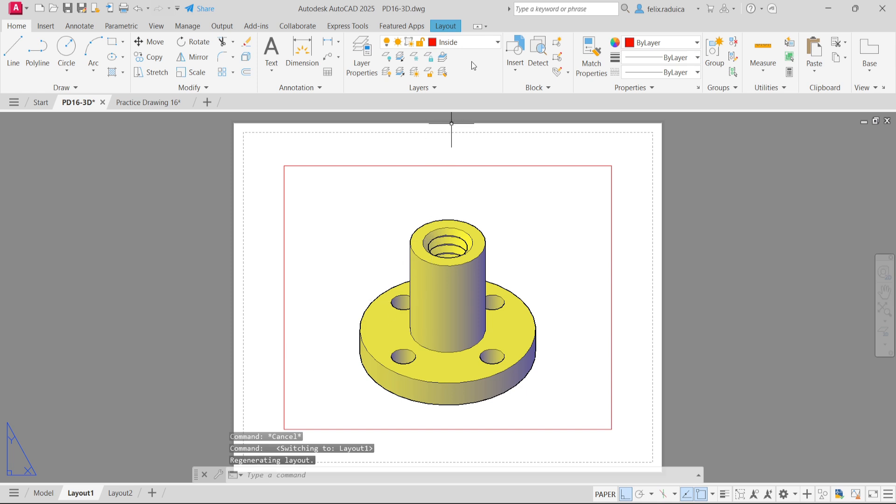
pyautogui.scroll(-2, 214, 191)
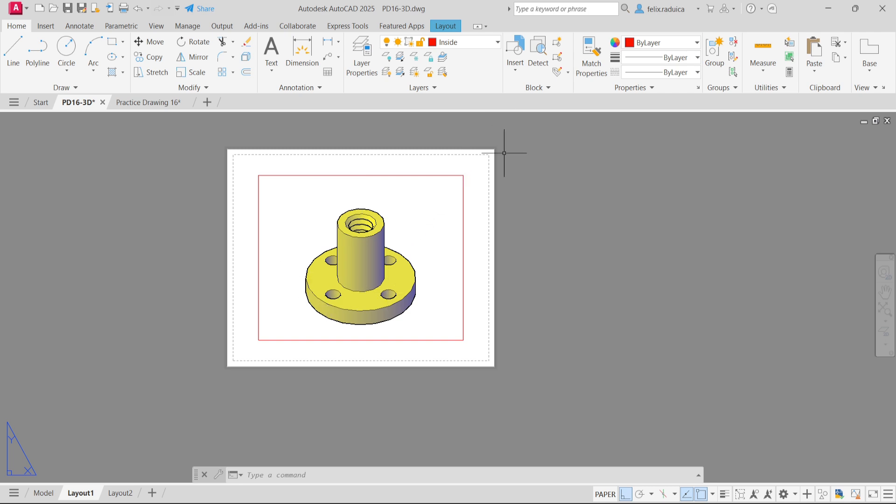
pyautogui.click(482, 219)
pyautogui.click(414, 178)
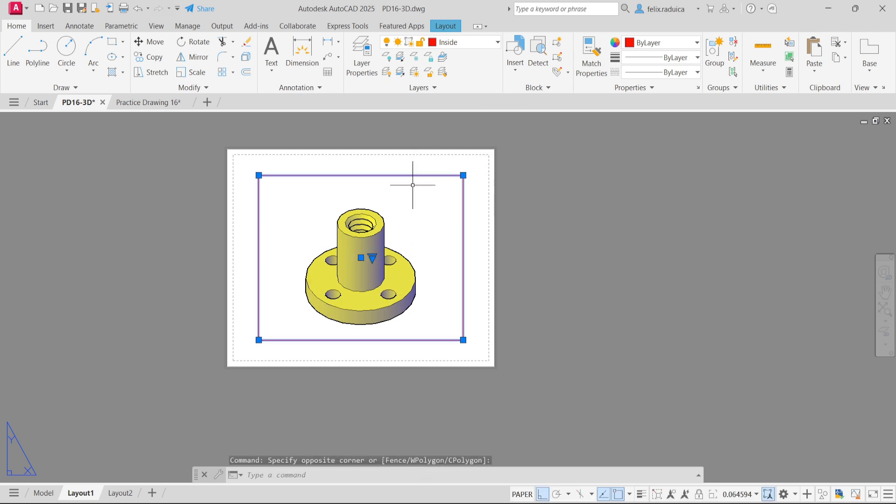
pyautogui.press('Delete')
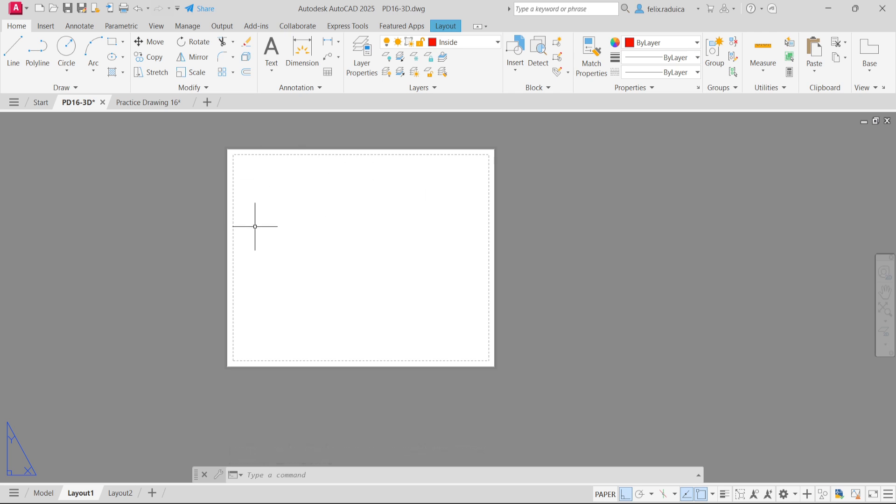
pyautogui.middleClick(286, 195)
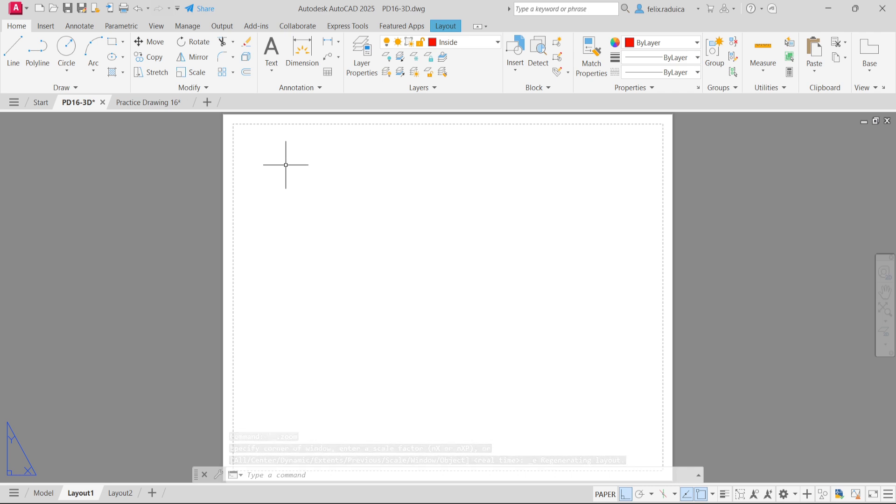
# Set the drafting standard to first-angle projection, with the alternative side-view thread style and the partial-circle thread end style.
pyautogui.rightClick(80, 494)
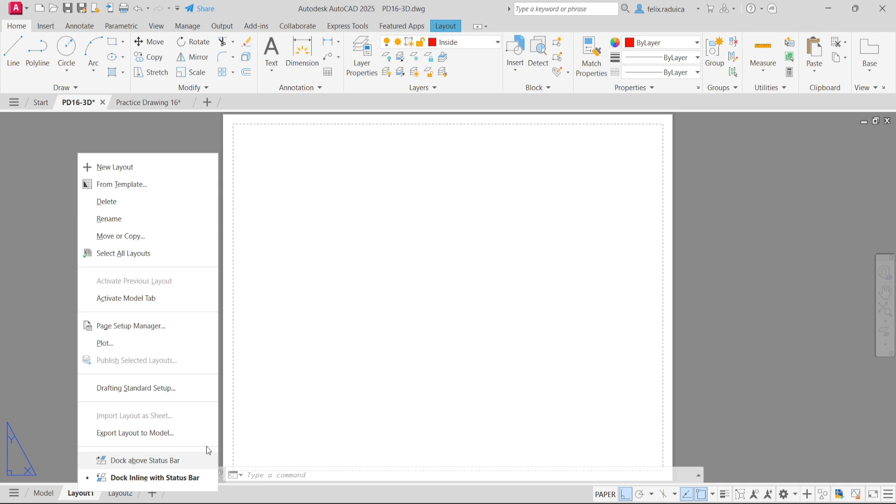
pyautogui.click(135, 395)
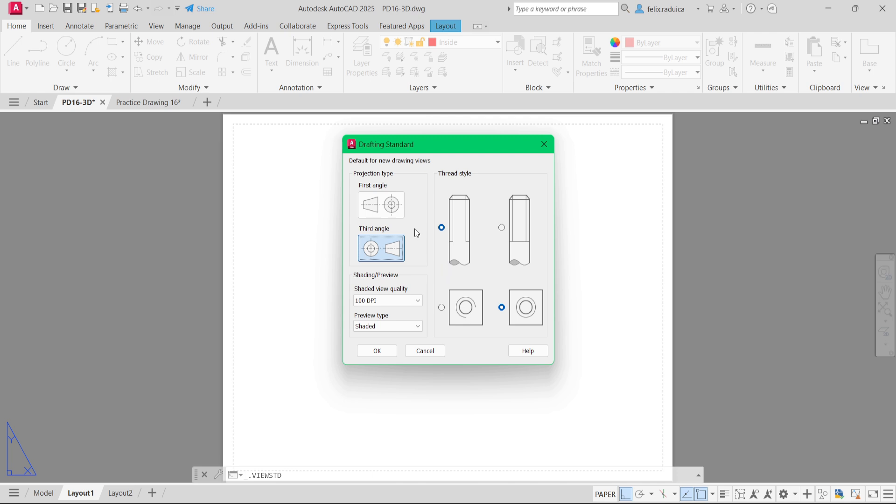
pyautogui.click(390, 215)
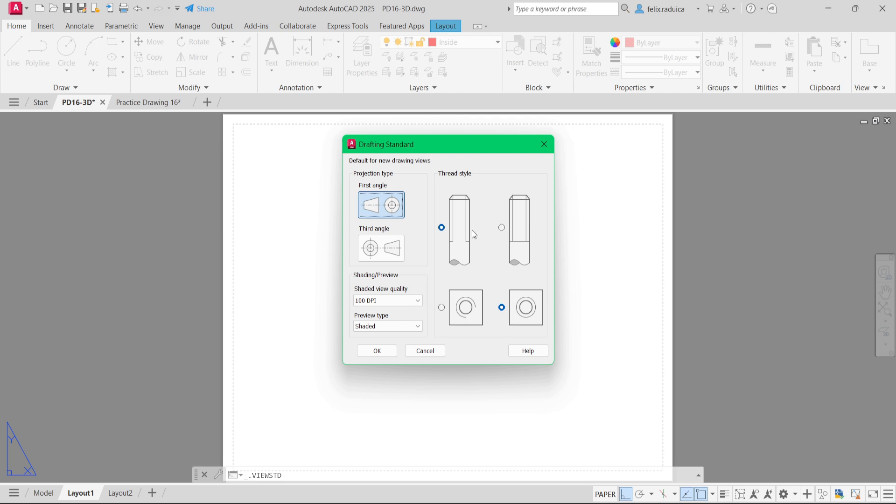
pyautogui.click(502, 228)
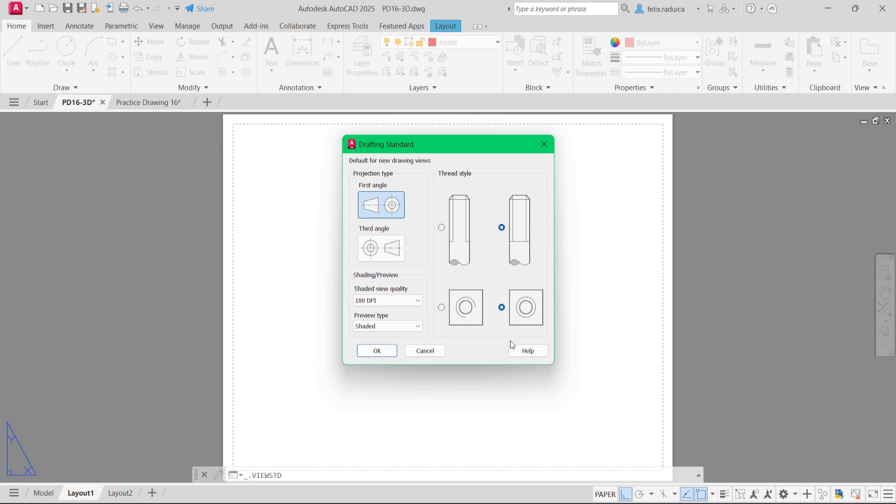
pyautogui.click(442, 308)
# Set the drafting standard's shaded view quality to 300 DPI, keep the higher DPI setting, and apply the standard.
pyautogui.click(404, 300)
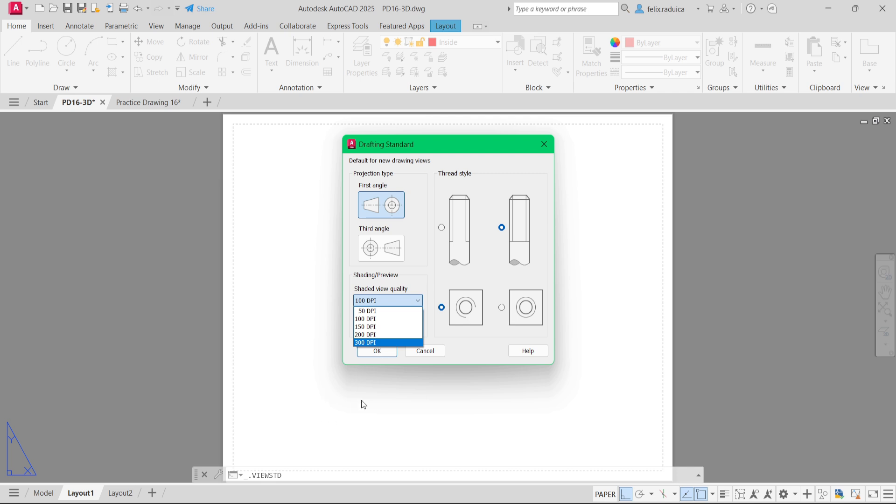
pyautogui.click(410, 340)
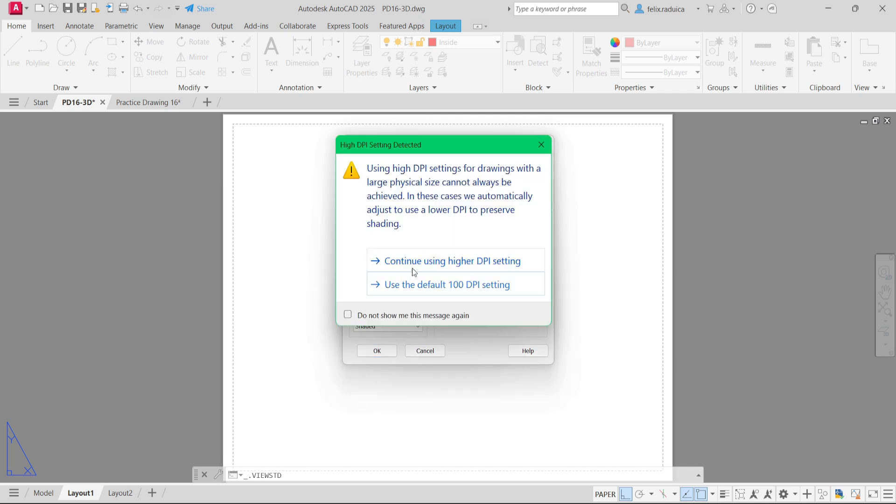
pyautogui.click(422, 266)
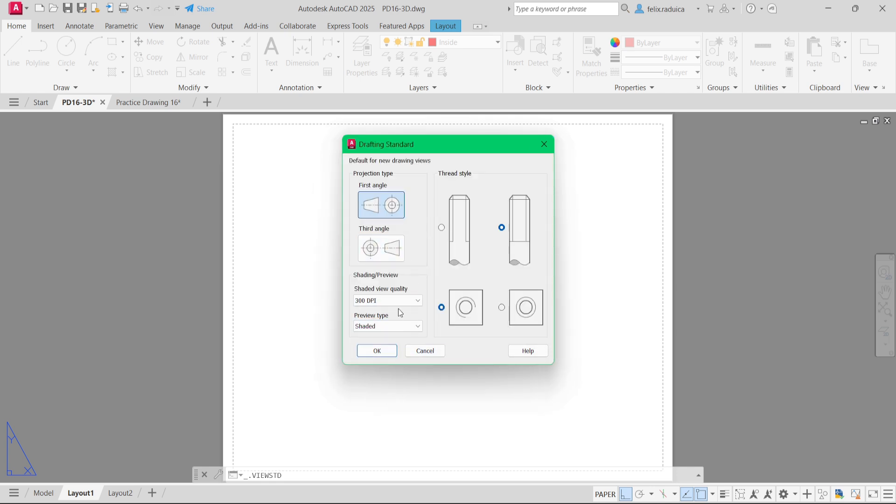
pyautogui.click(376, 351)
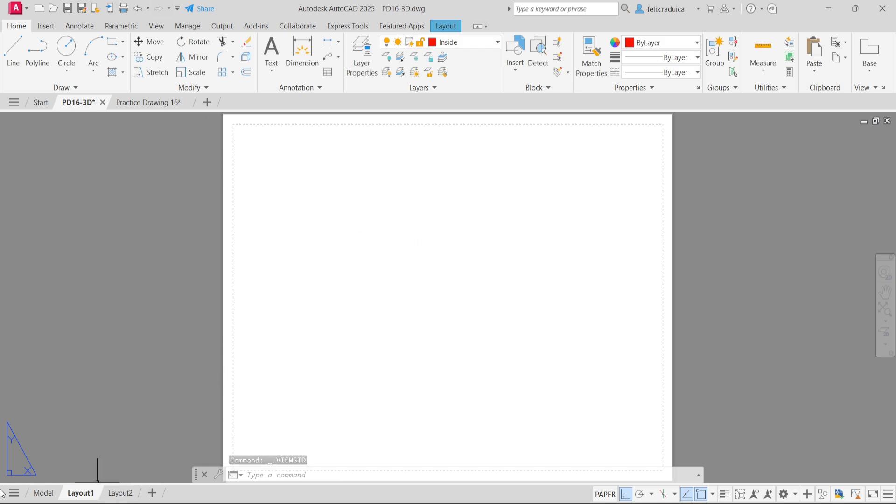
# Modify Layout1's page setup to use the AutoCAD PDF (High Quality Print).pc3 plotter.
pyautogui.rightClick(83, 495)
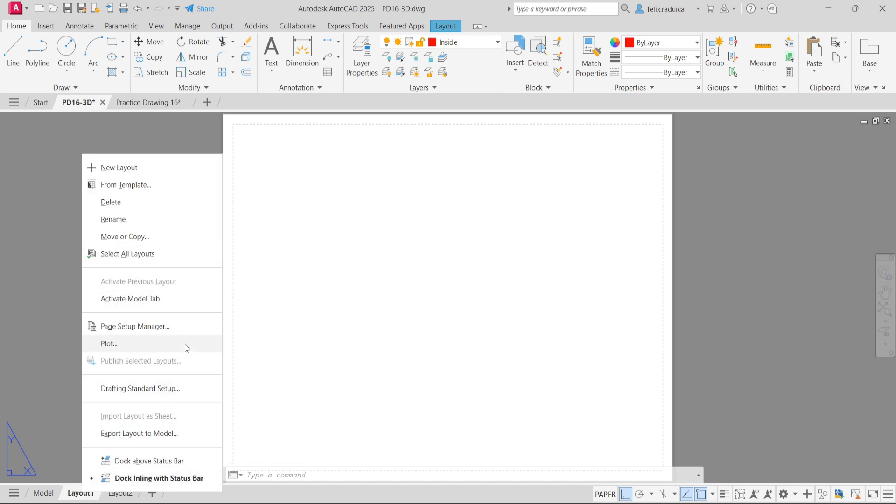
pyautogui.click(159, 327)
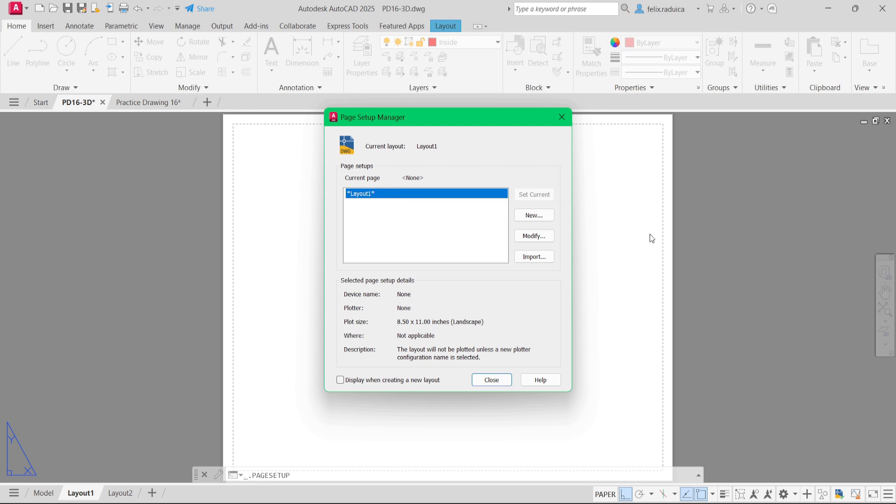
pyautogui.click(534, 236)
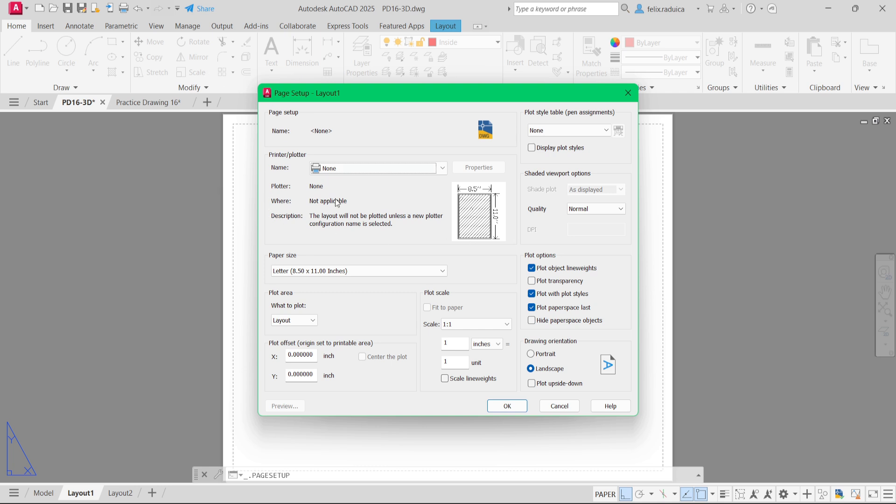
pyautogui.click(365, 170)
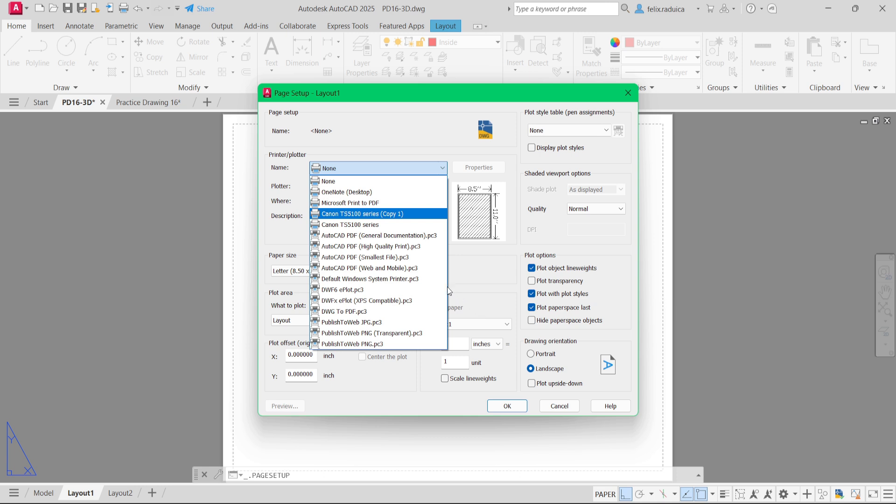
pyautogui.click(412, 246)
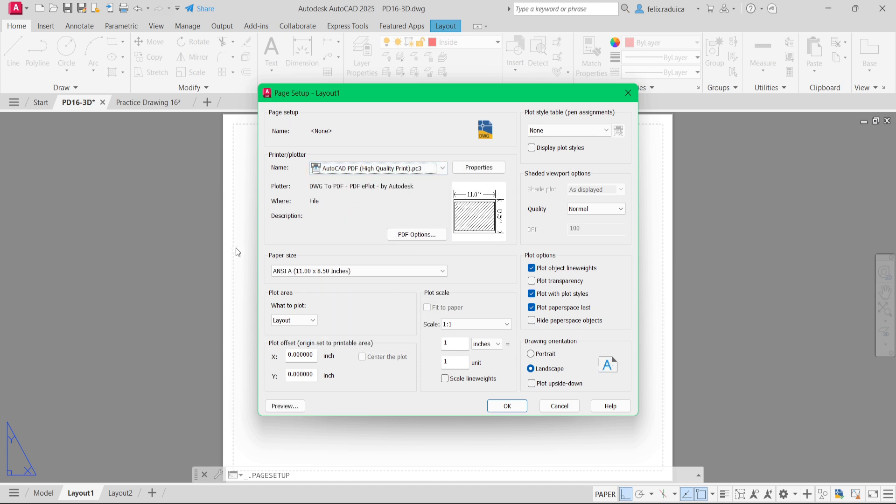
# Set the page setup's paper size to ISO full bleed A3 (420.00 x 297.00 MM).
pyautogui.click(320, 270)
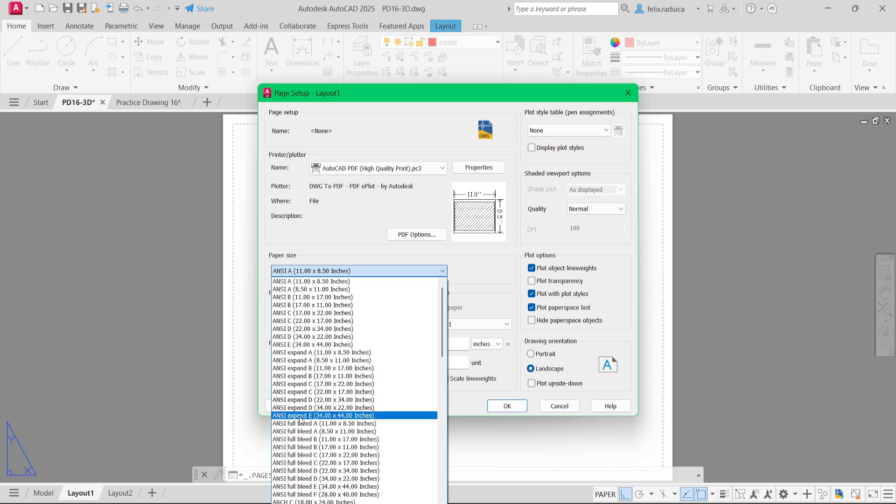
pyautogui.scroll(-10, 385, 353)
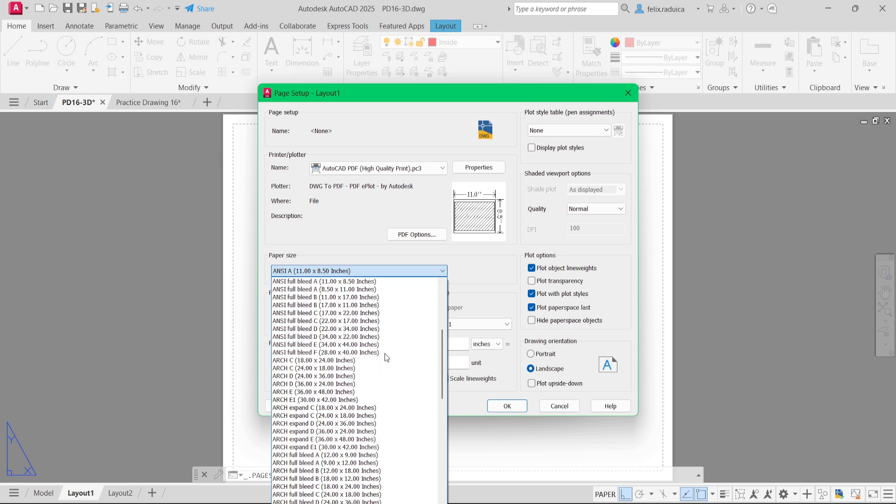
pyautogui.scroll(-9, 385, 354)
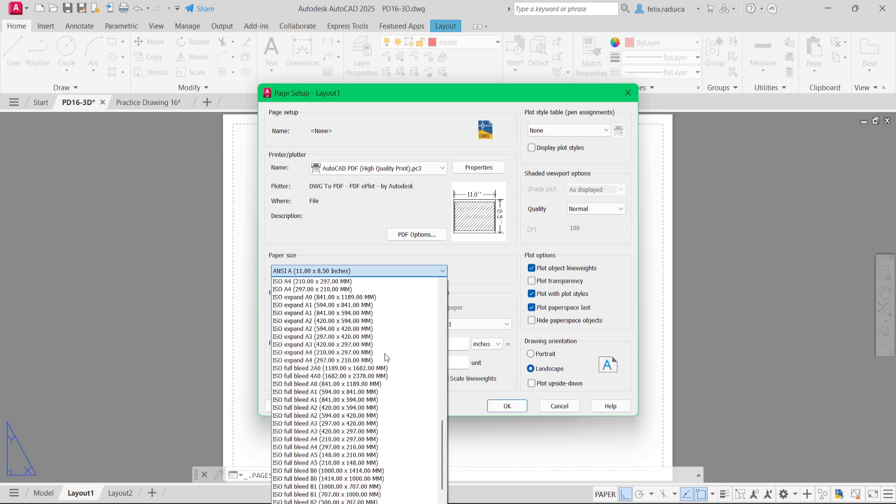
pyautogui.scroll(-2, 385, 354)
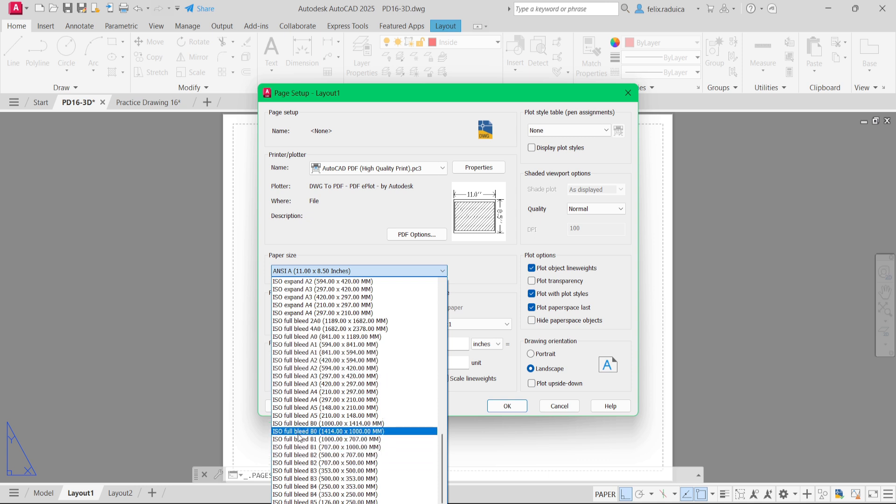
pyautogui.click(336, 385)
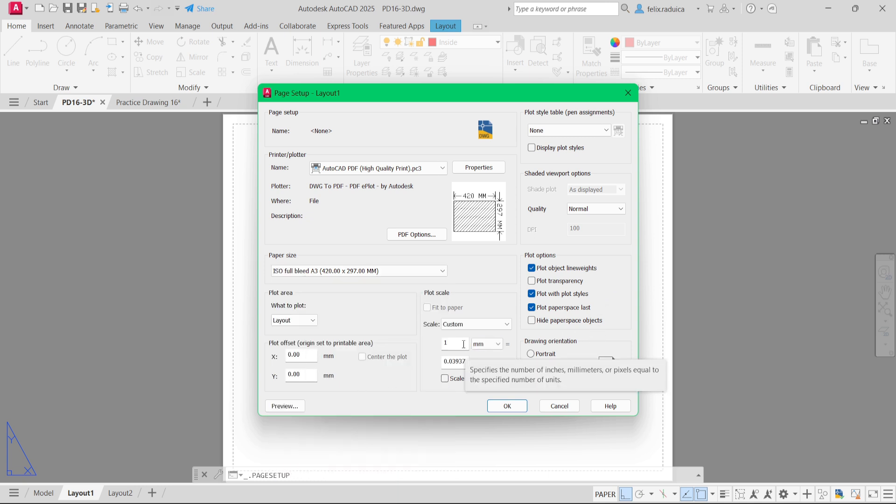
# Set the plot scale to 1:1, apply the page setup to Layout1, and close the Page Setup Manager.
pyautogui.click(462, 329)
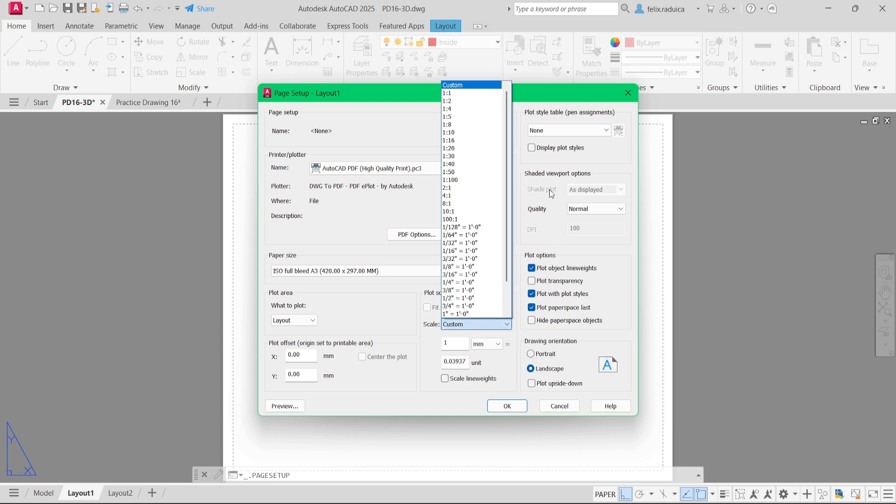
pyautogui.click(473, 94)
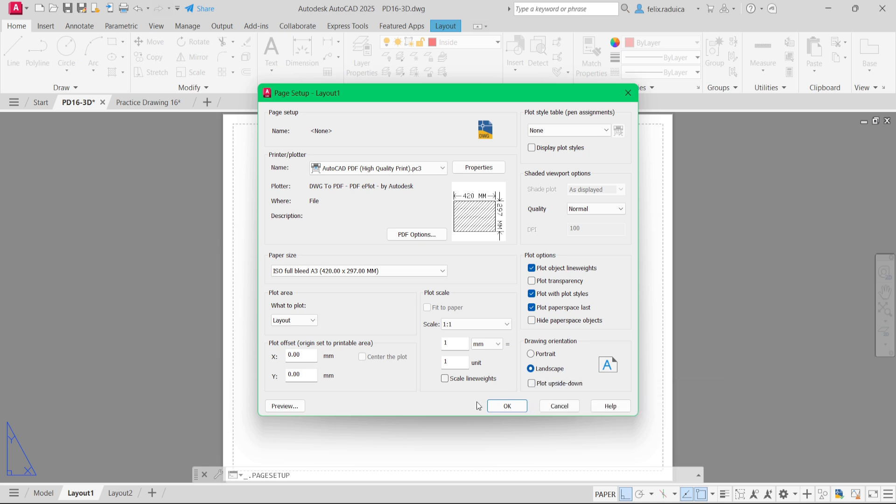
pyautogui.click(509, 407)
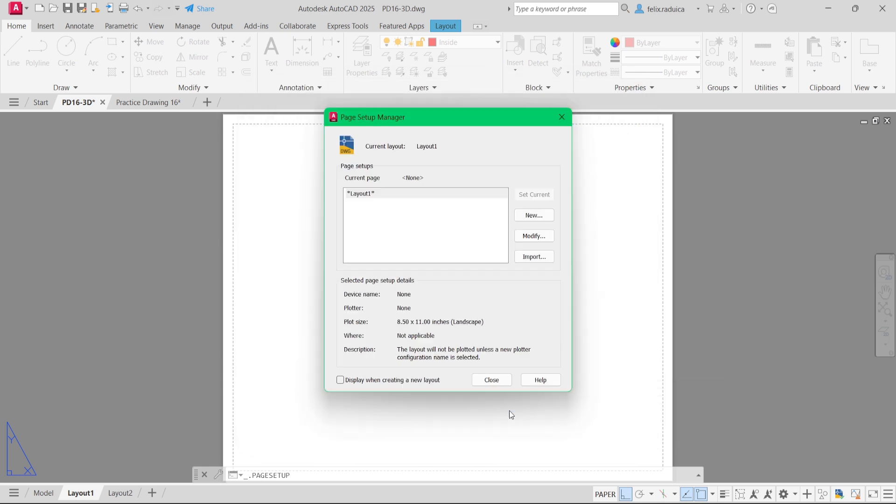
pyautogui.click(491, 380)
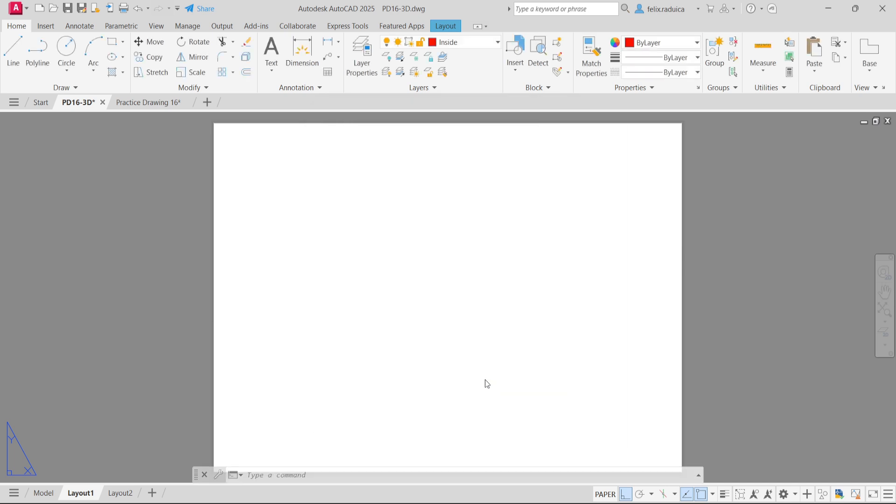
pyautogui.scroll(-2, 350, 200)
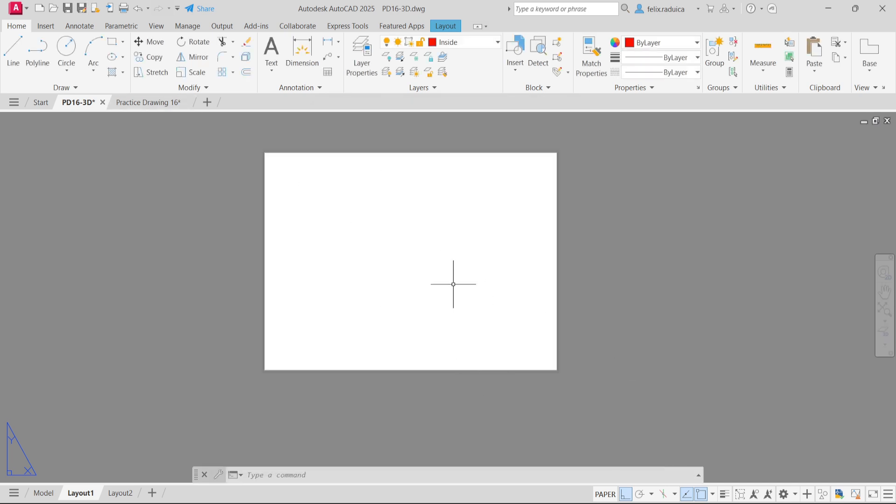
pyautogui.scroll(2, 454, 285)
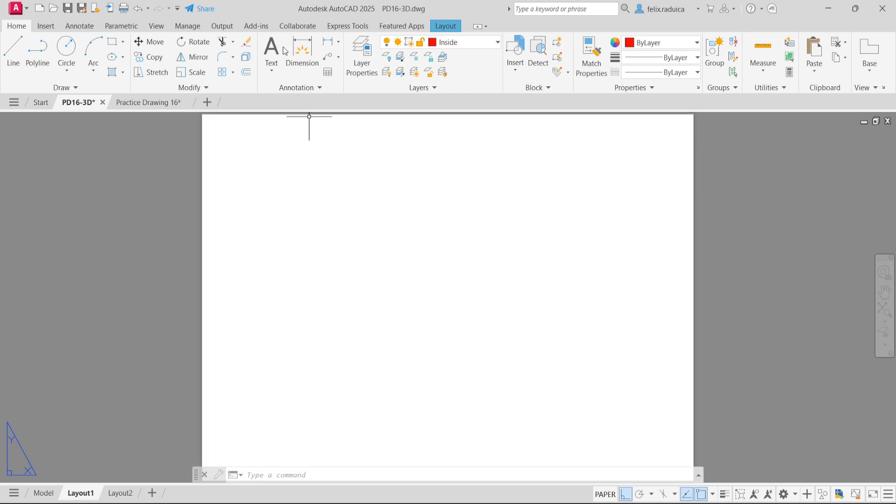
pyautogui.scroll(-2, 250, 195)
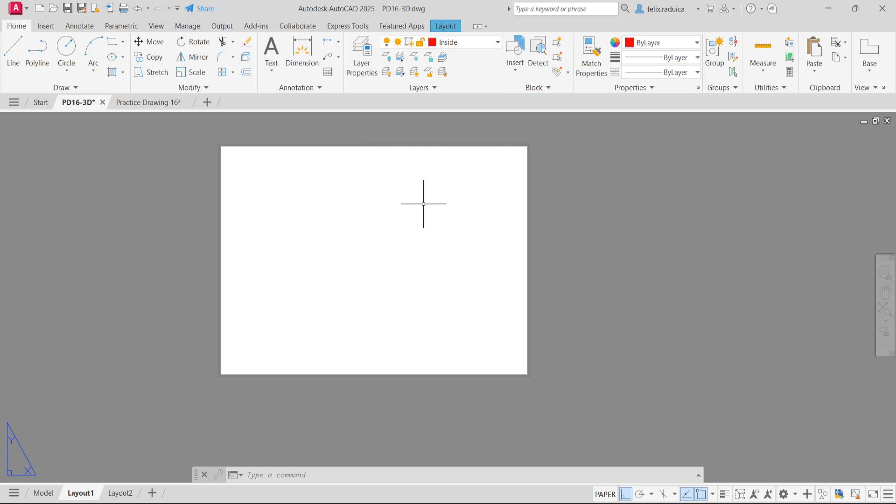
pyautogui.write('red')
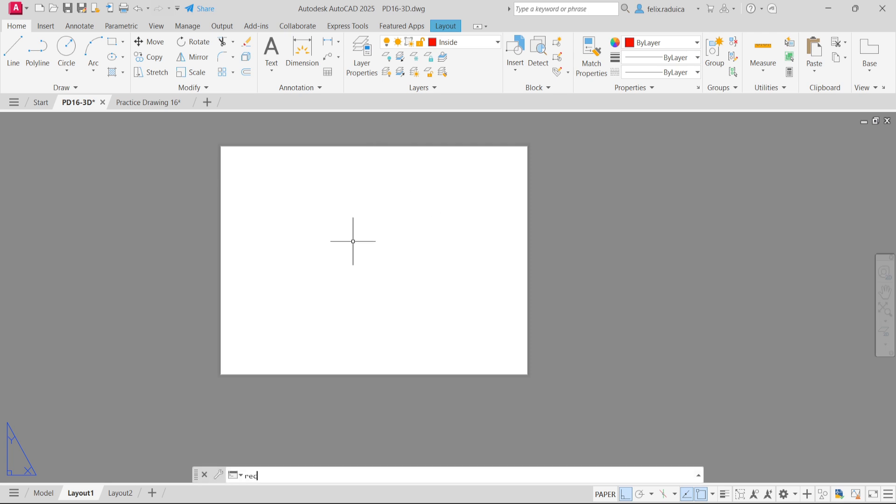
pyautogui.press('Return')
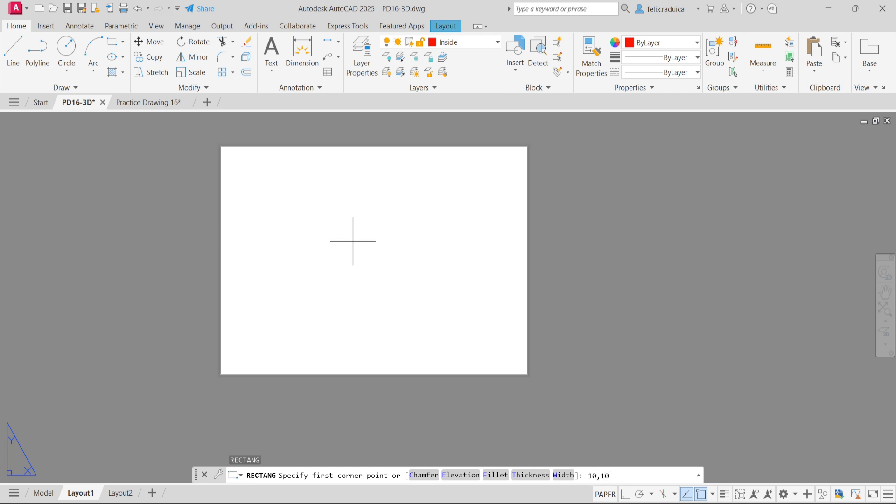
pyautogui.press('Return')
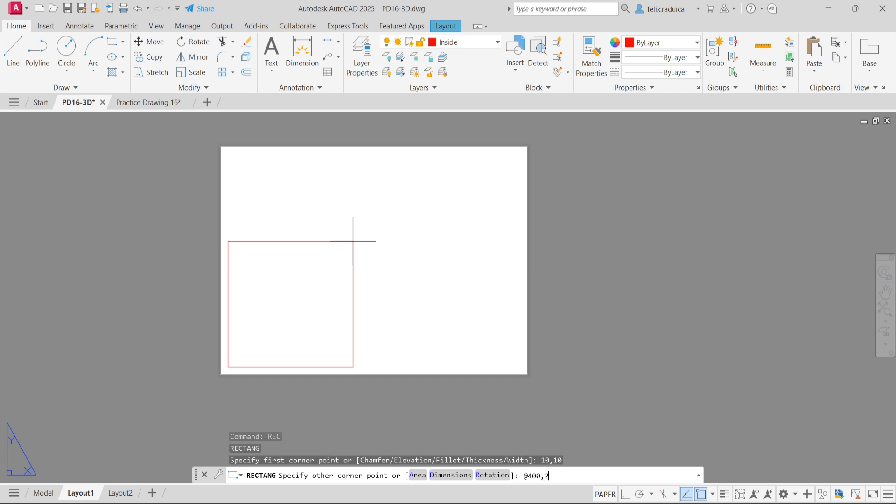
pyautogui.press('Return')
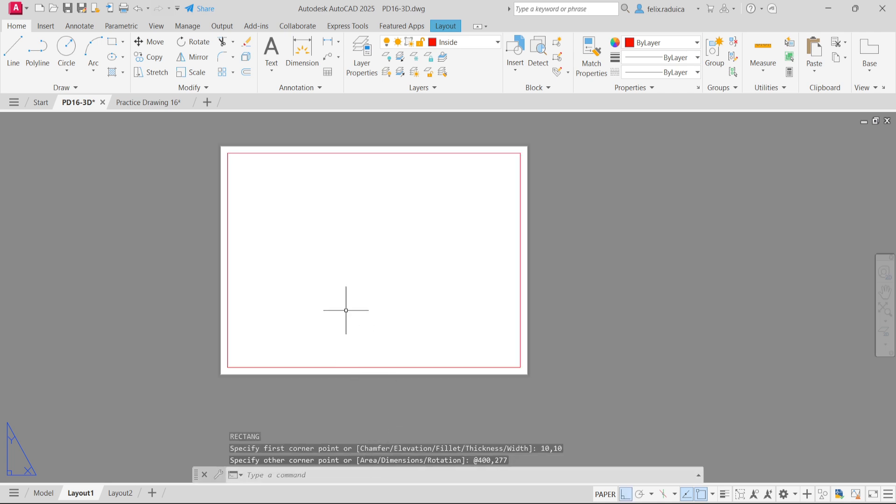
pyautogui.click(256, 180)
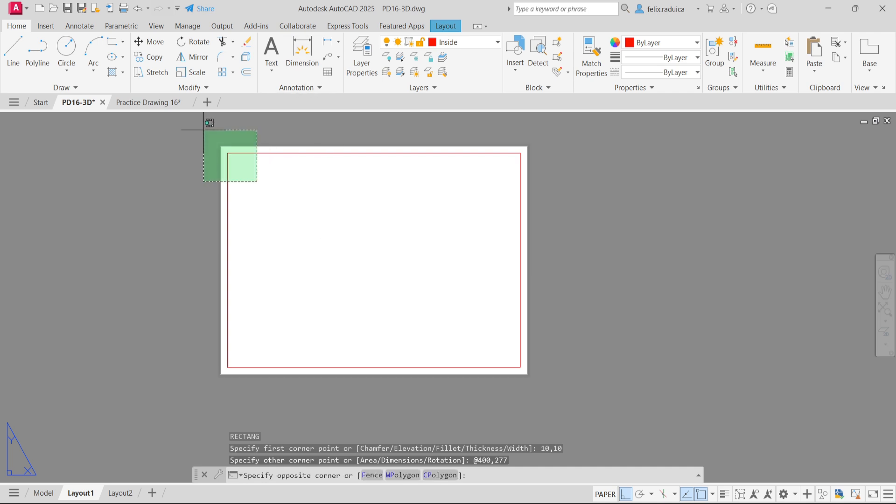
pyautogui.click(234, 149)
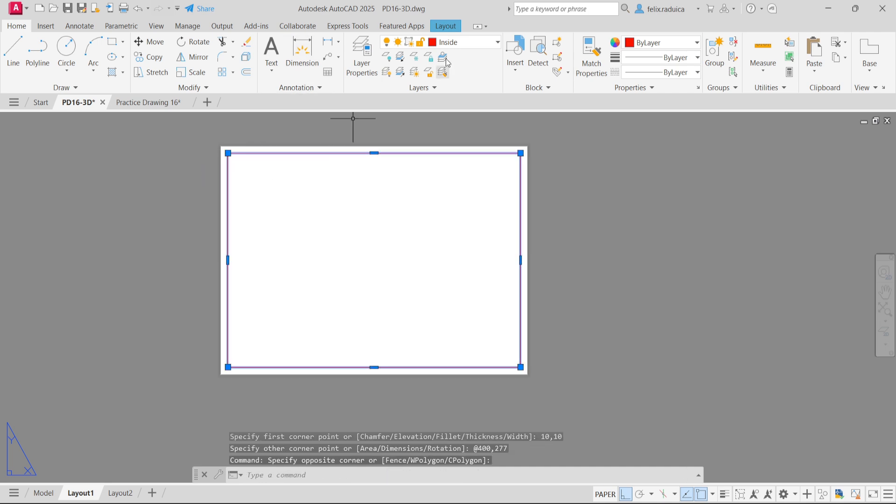
pyautogui.click(471, 43)
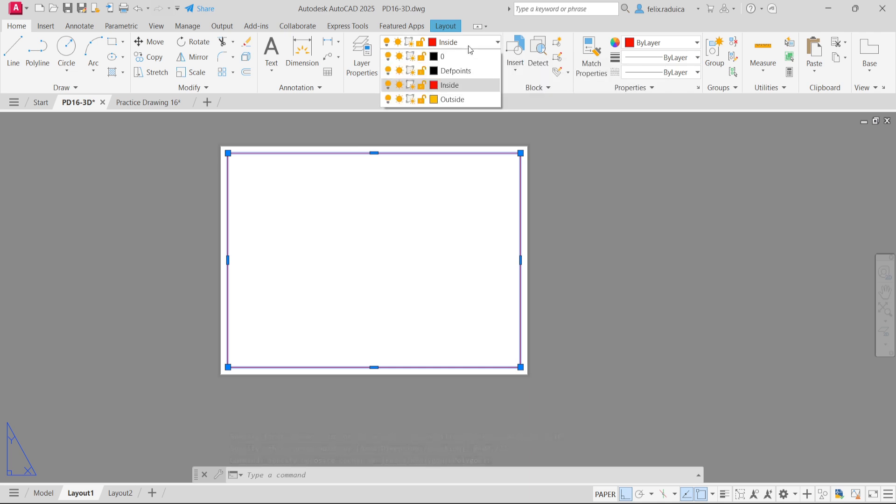
pyautogui.press('Escape')
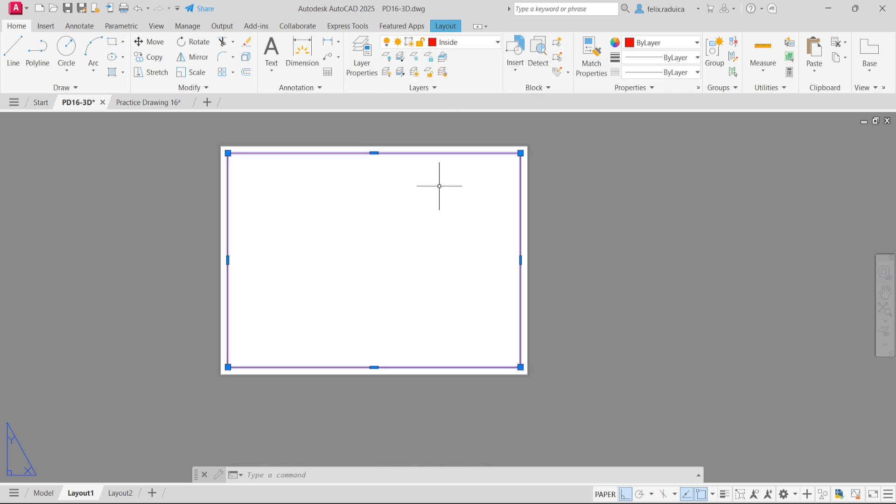
pyautogui.press('Escape')
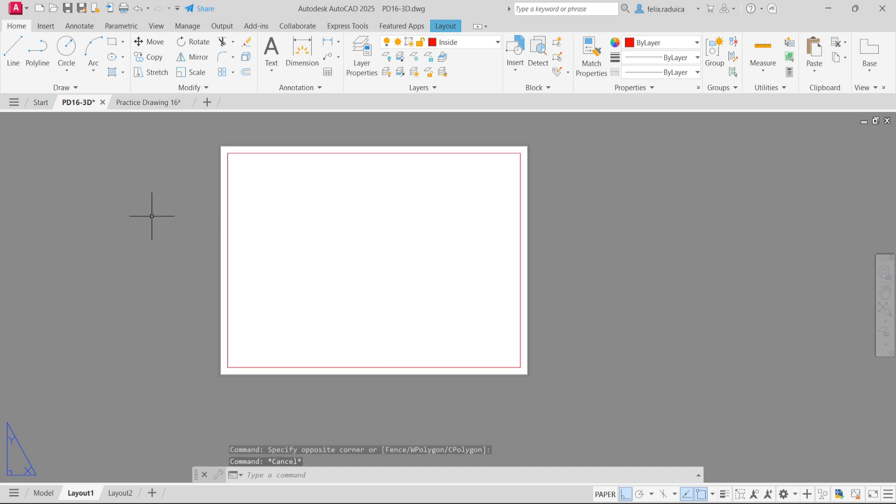
# Assign the rectangular sheet border to layer 0 with its color set to ByLayer.
pyautogui.click(259, 179)
pyautogui.click(207, 134)
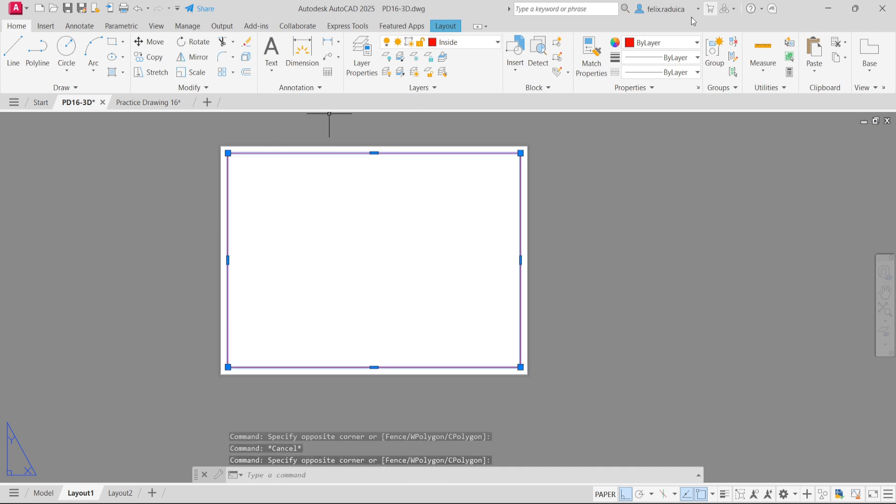
pyautogui.click(645, 45)
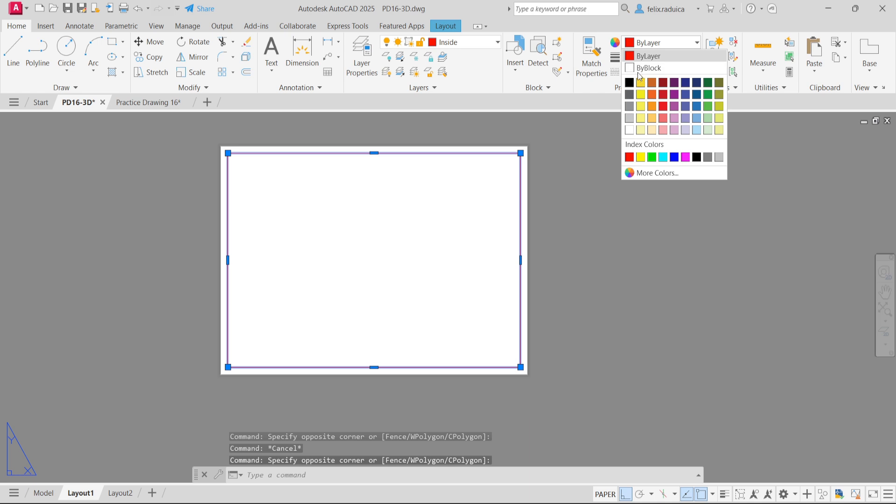
pyautogui.click(644, 56)
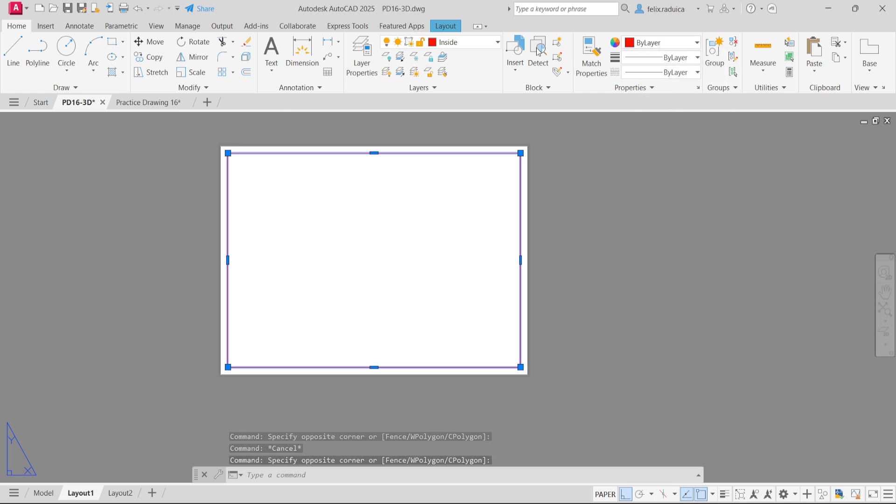
pyautogui.click(460, 43)
pyautogui.click(455, 57)
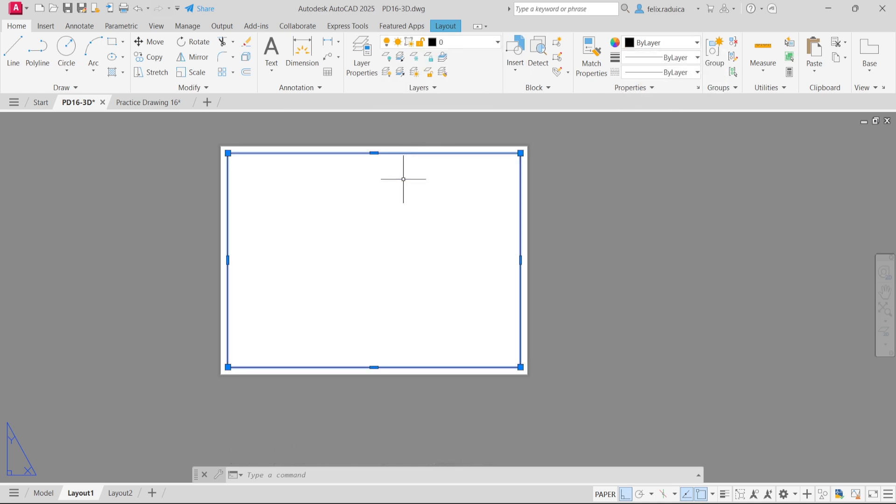
pyautogui.press('Escape')
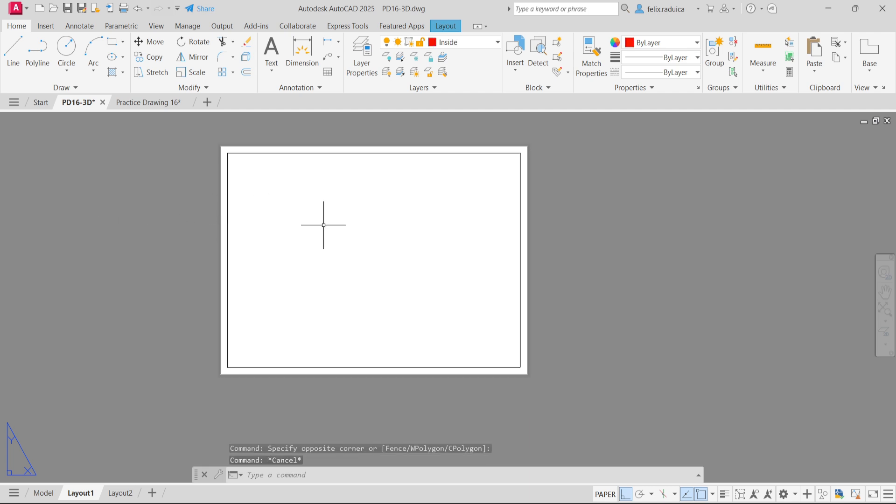
# Draw a vertical line 297 mm long across the full sheet height, starting at point 20,0.
pyautogui.write('line')
pyautogui.press('Return')
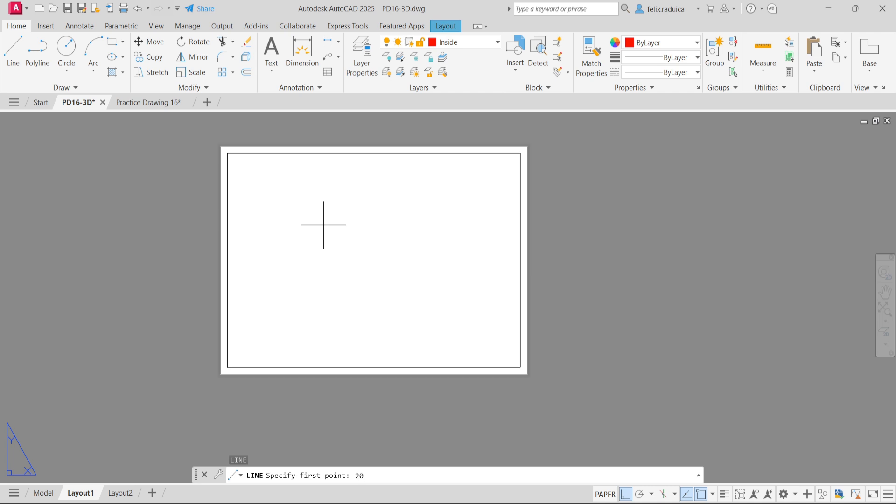
pyautogui.write('20,0')
pyautogui.press('Return')
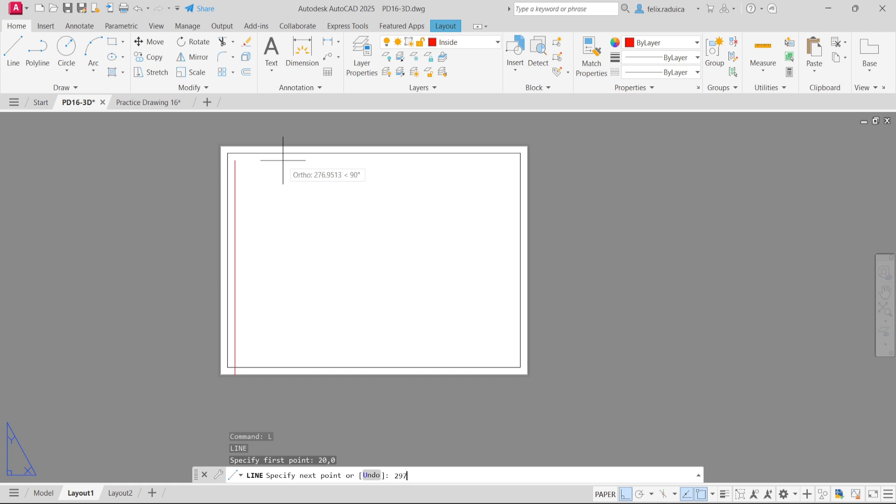
pyautogui.press('Return')
pyautogui.press('Escape')
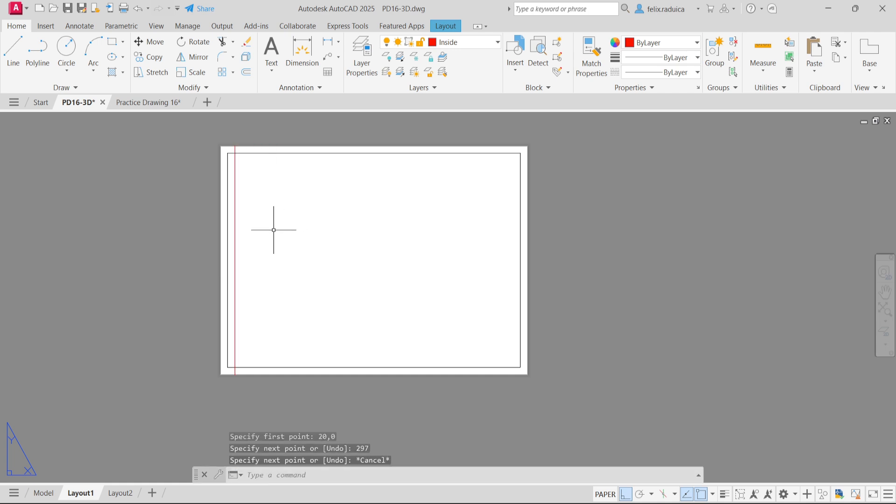
# Assign the vertical margin line beside the border's left edge to layer 0.
pyautogui.middleClick(269, 193)
pyautogui.middleClick(268, 193)
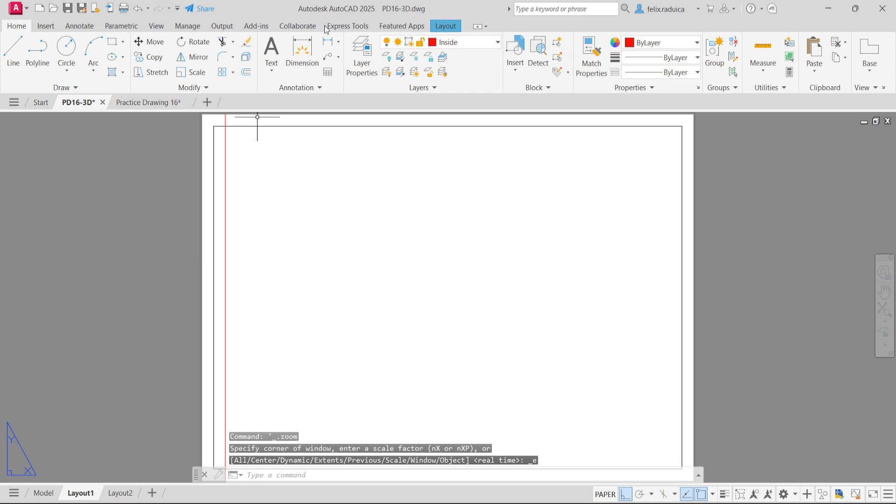
pyautogui.click(248, 201)
pyautogui.click(221, 183)
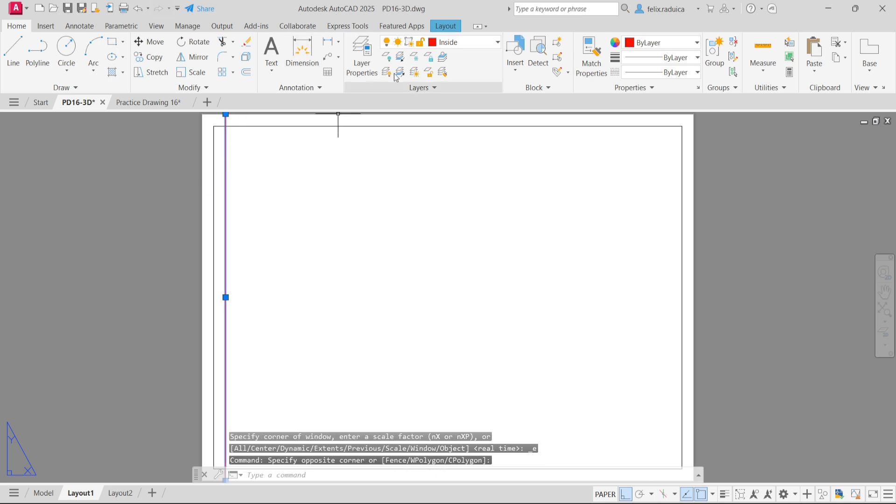
pyautogui.click(466, 42)
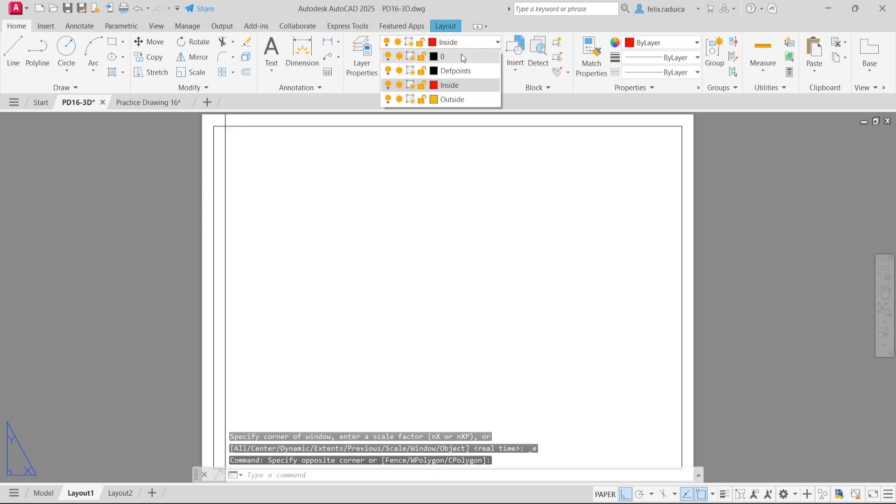
pyautogui.click(411, 56)
pyautogui.press('Escape')
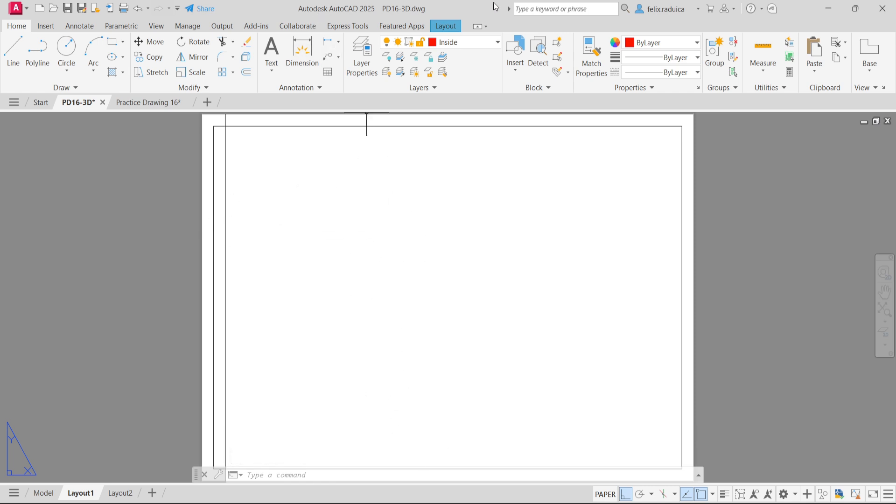
# Start a base view of the part from model space and set its orientation to Top.
pyautogui.click(445, 28)
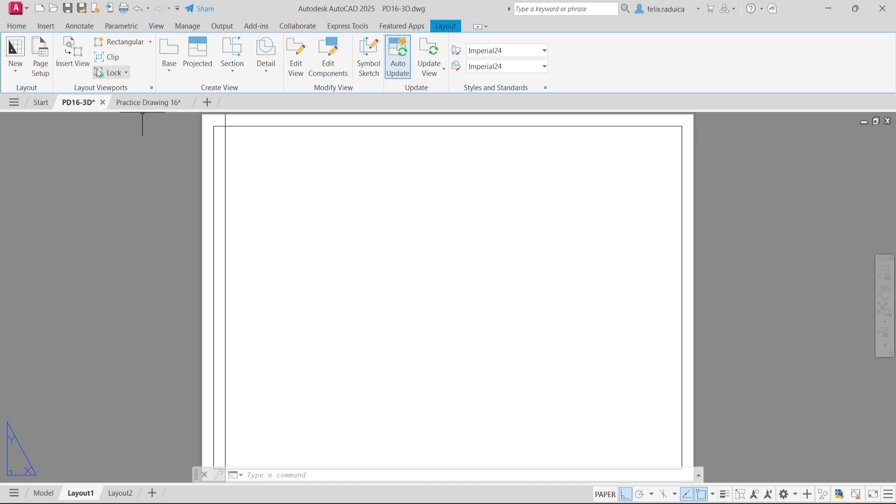
pyautogui.click(171, 63)
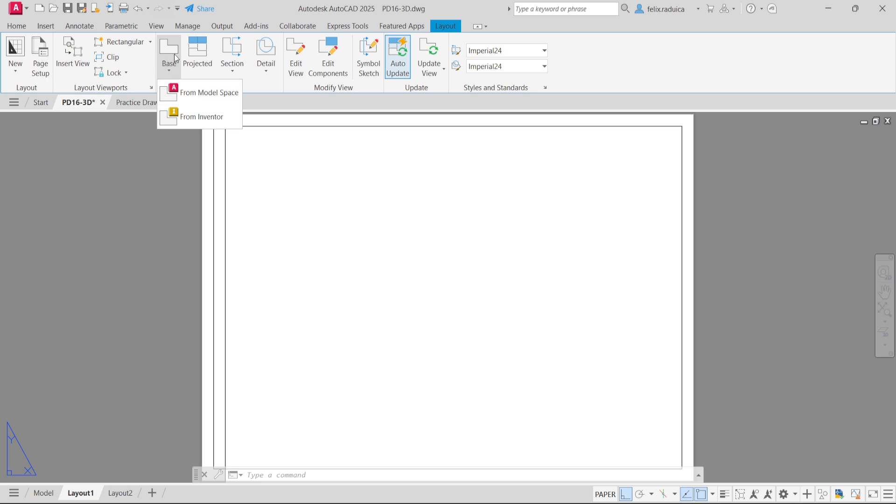
pyautogui.click(179, 99)
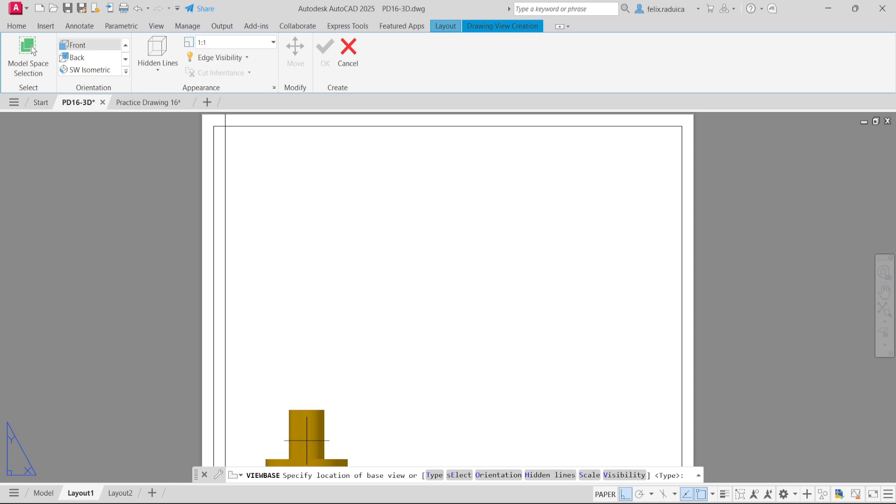
pyautogui.scroll(-2, 330, 379)
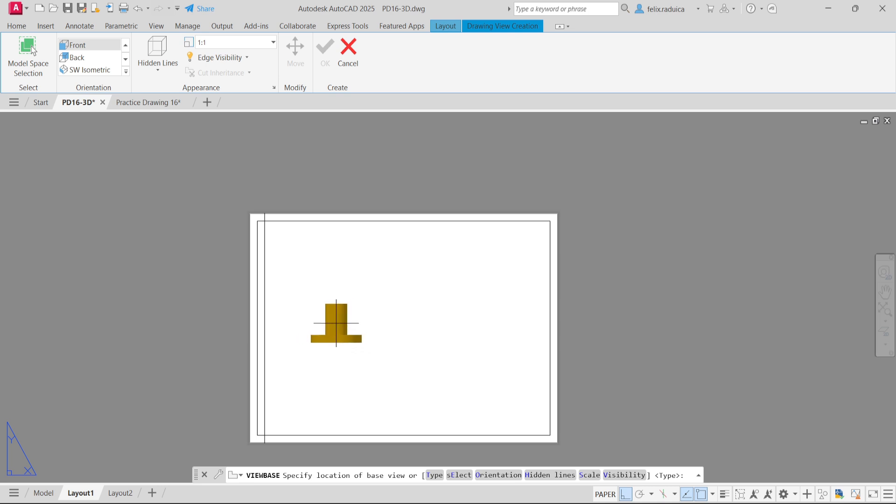
pyautogui.rightClick(333, 320)
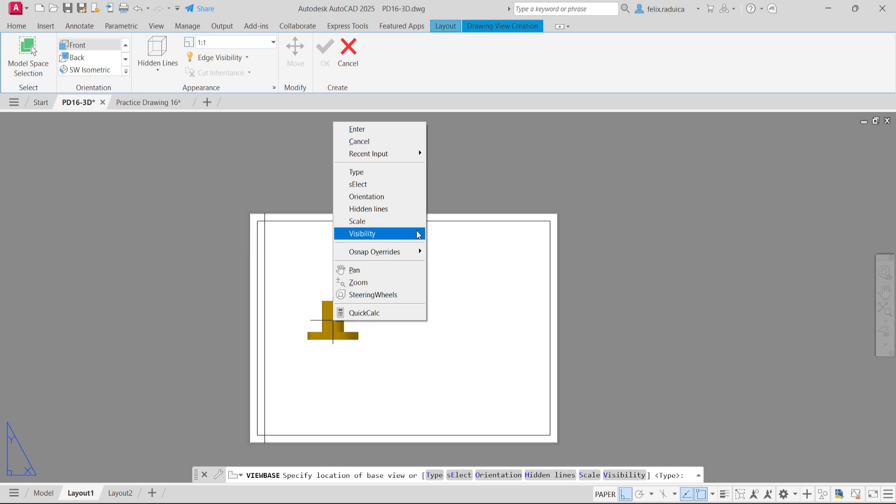
pyautogui.click(420, 202)
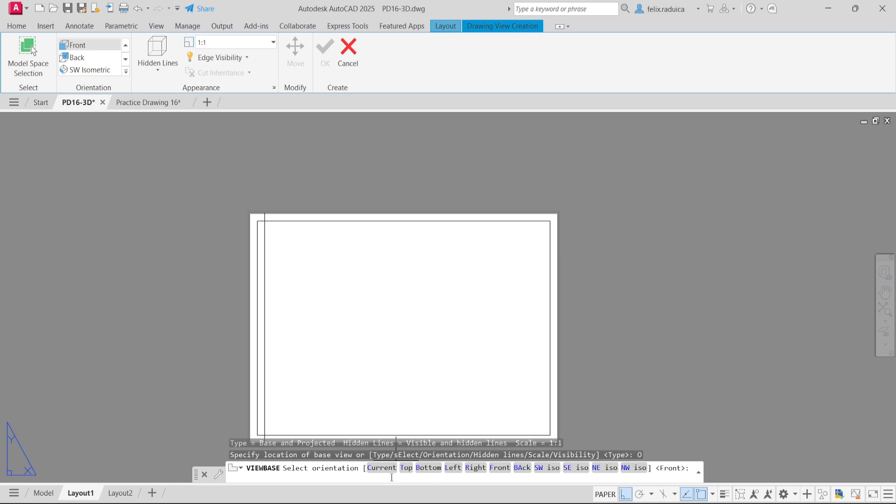
pyautogui.click(407, 469)
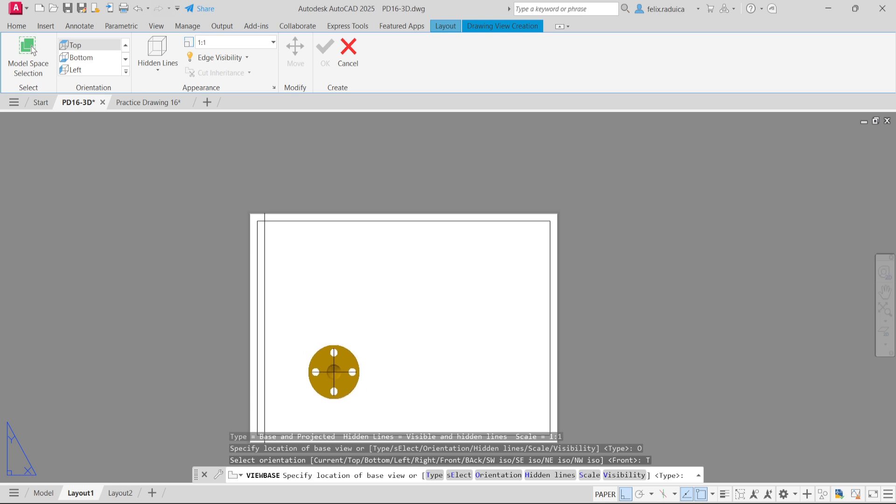
# Set the base view's scale to 1 and place it in the lower left part of the sheet without any projected views.
pyautogui.rightClick(333, 372)
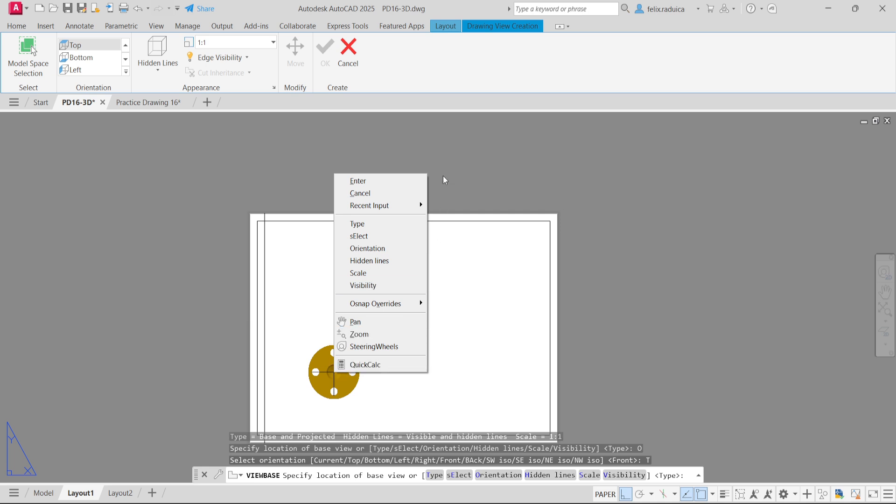
pyautogui.click(385, 276)
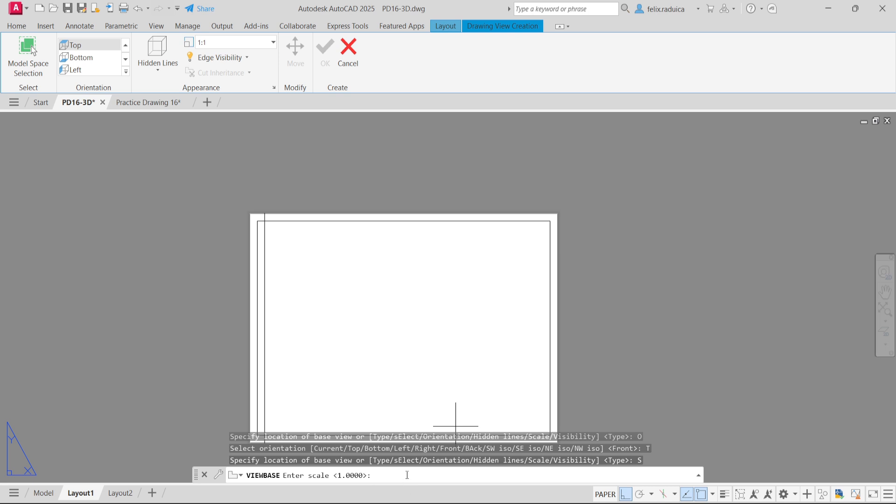
pyautogui.write('1')
pyautogui.press('Return')
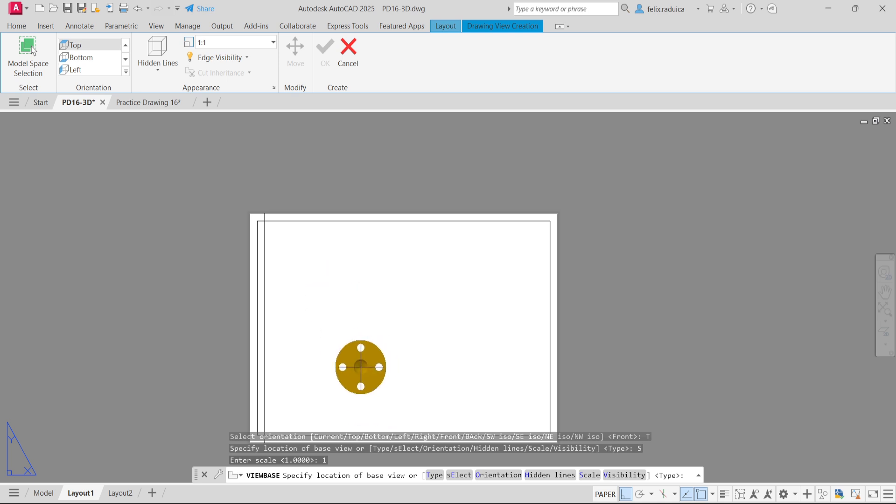
pyautogui.click(360, 391)
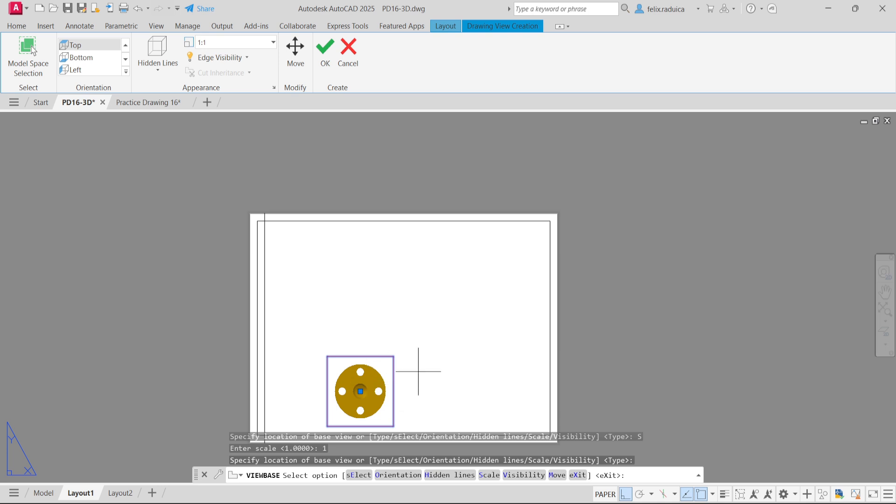
pyautogui.press('Return')
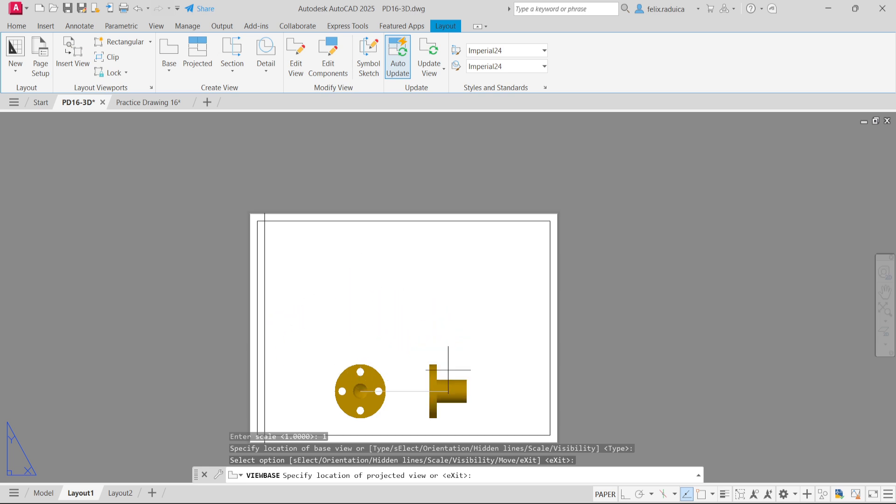
pyautogui.press('Return')
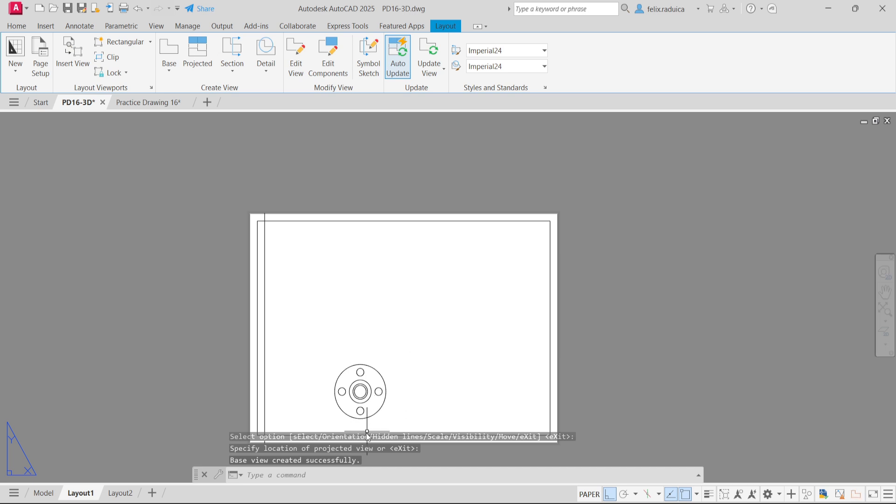
# Create a full section view from the flange's top view, cut horizontally between the outer circle's opposite quadrants, and place it above that view.
pyautogui.scroll(2, 372, 395)
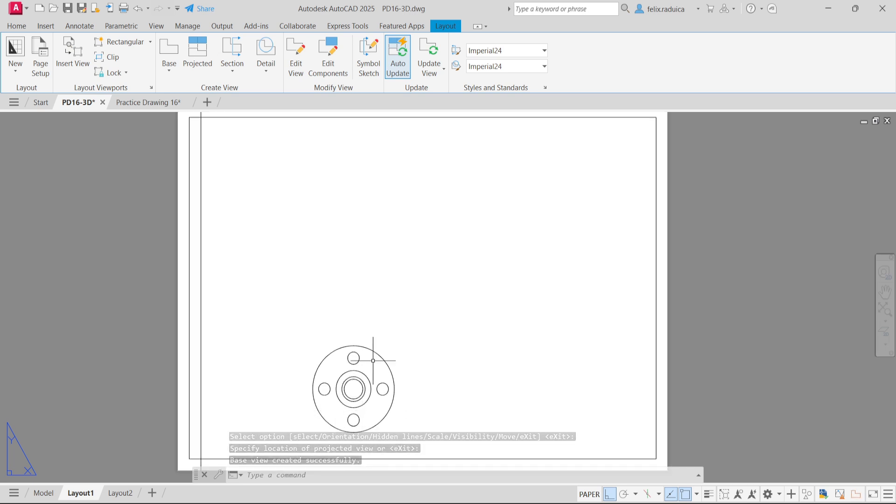
pyautogui.moveTo(388, 382); pyautogui.dragTo(385, 323, button='middle')
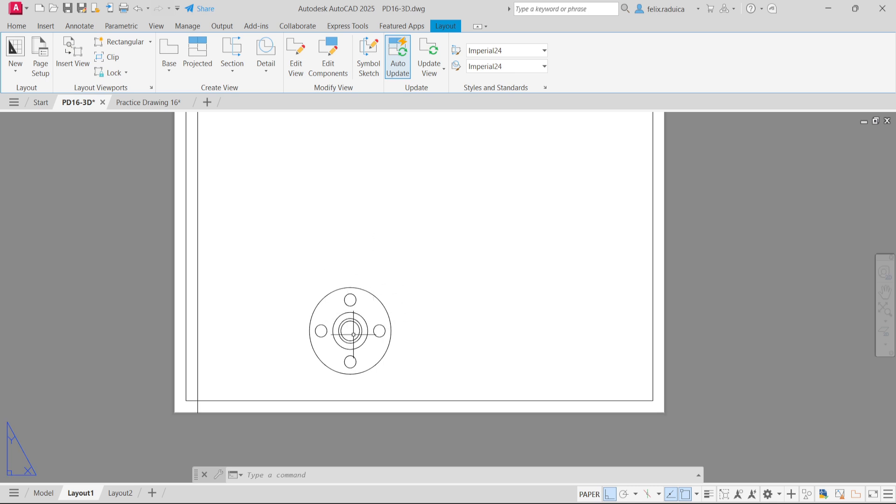
pyautogui.scroll(2, 349, 334)
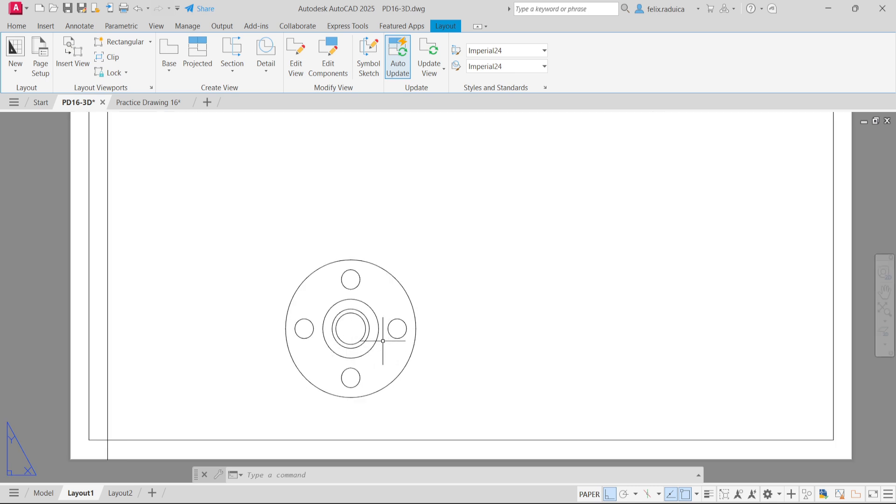
pyautogui.scroll(-2, 341, 327)
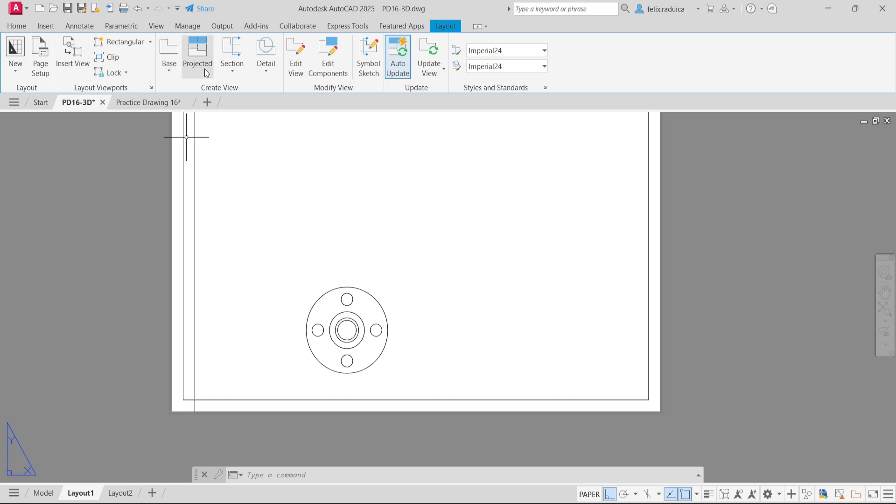
pyautogui.click(230, 70)
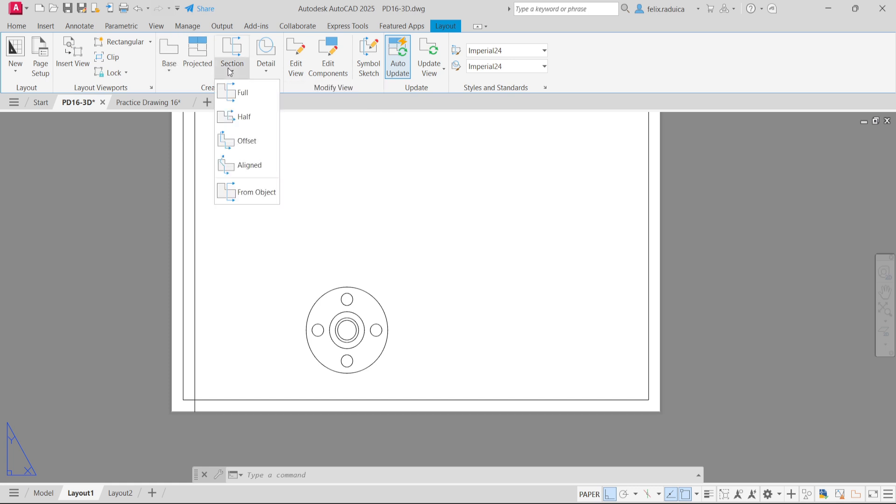
pyautogui.click(235, 100)
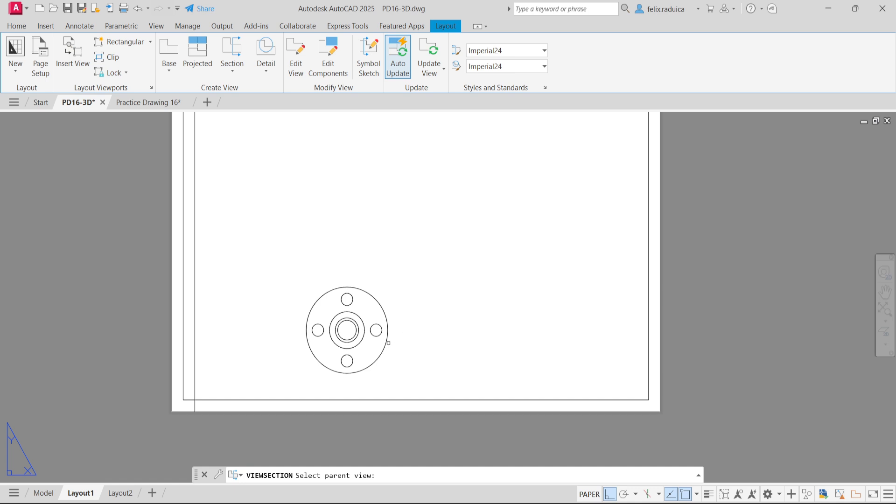
pyautogui.click(387, 341)
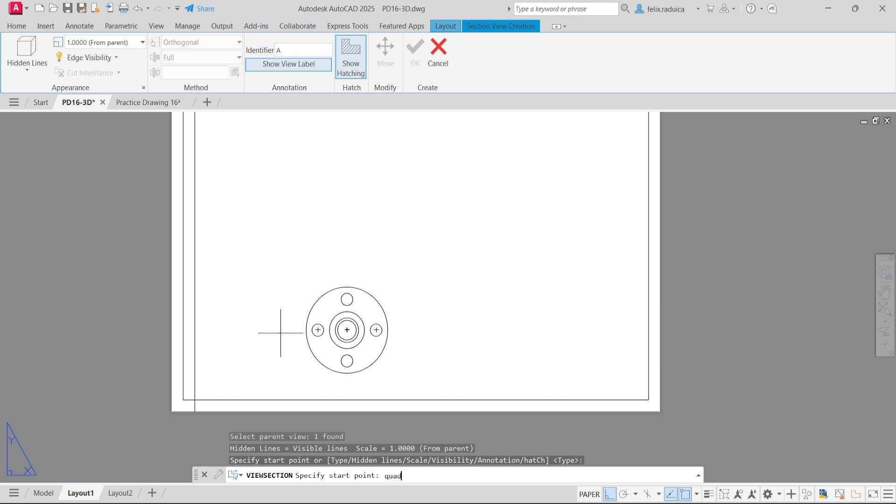
pyautogui.press('Return')
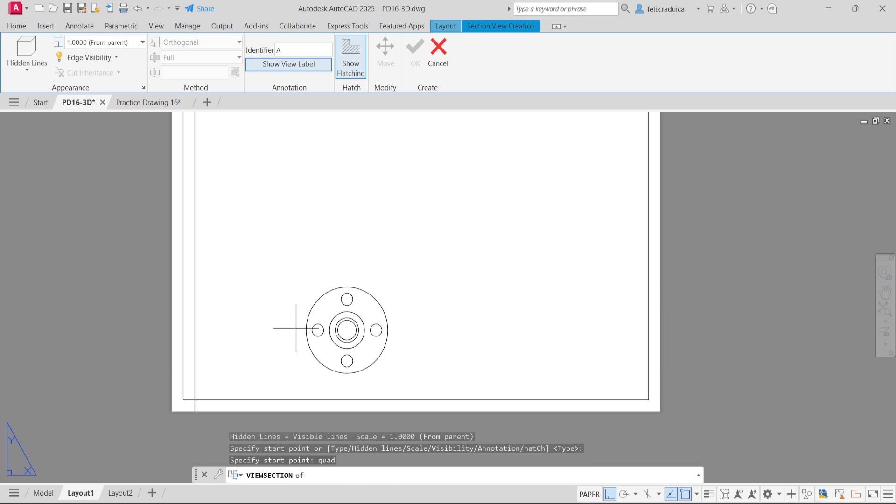
pyautogui.click(305, 330)
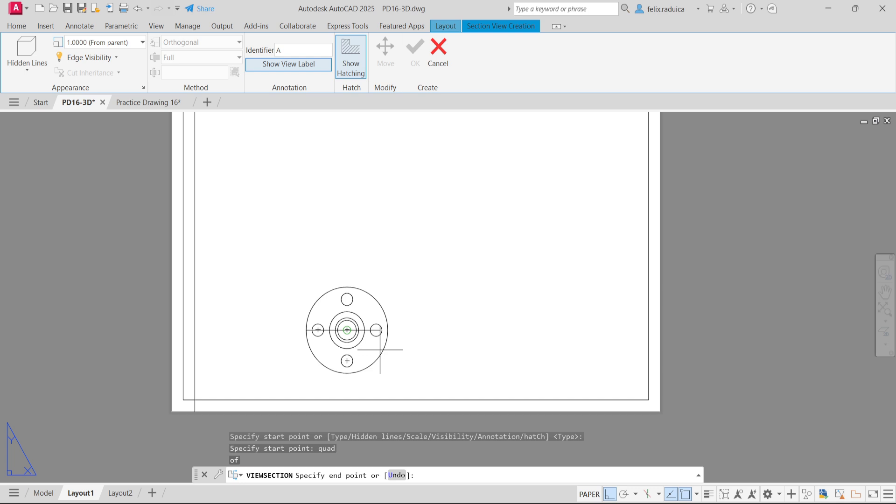
pyautogui.write('quad')
pyautogui.press('Return')
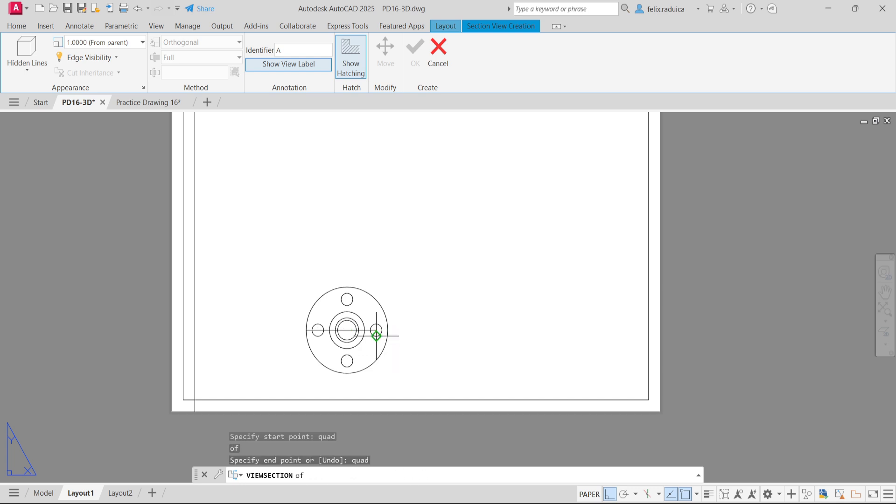
pyautogui.click(388, 330)
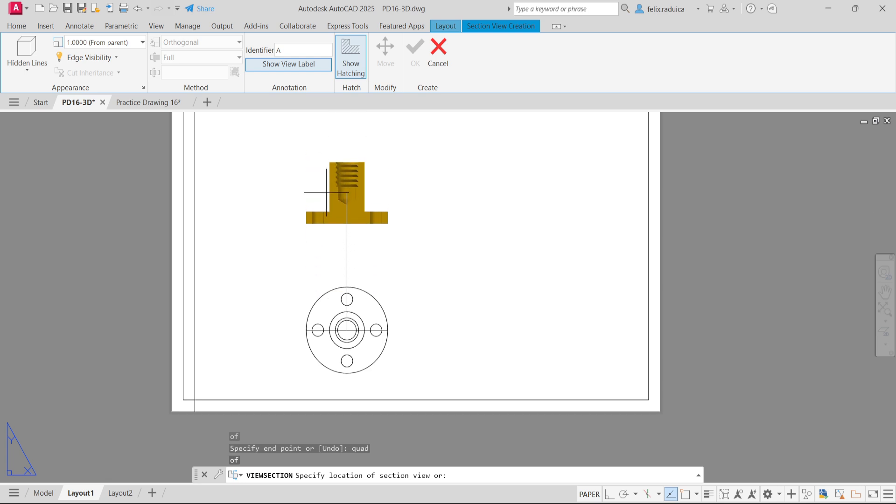
pyautogui.click(333, 203)
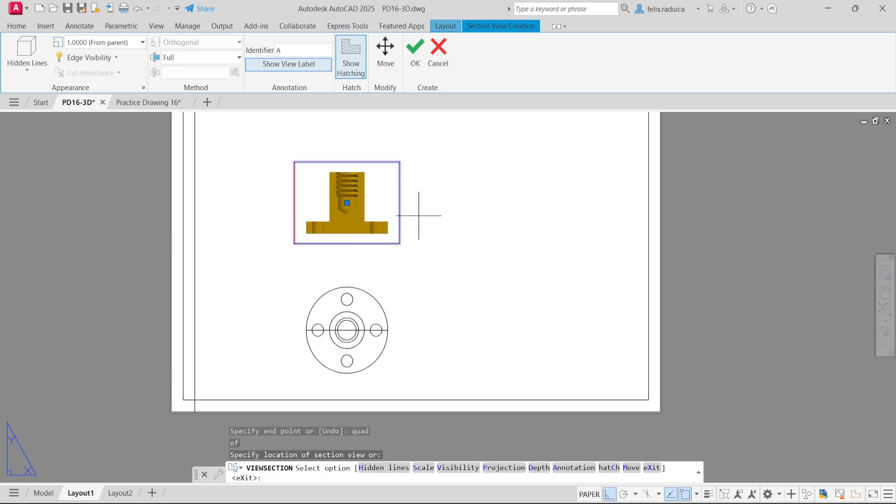
pyautogui.press('Return')
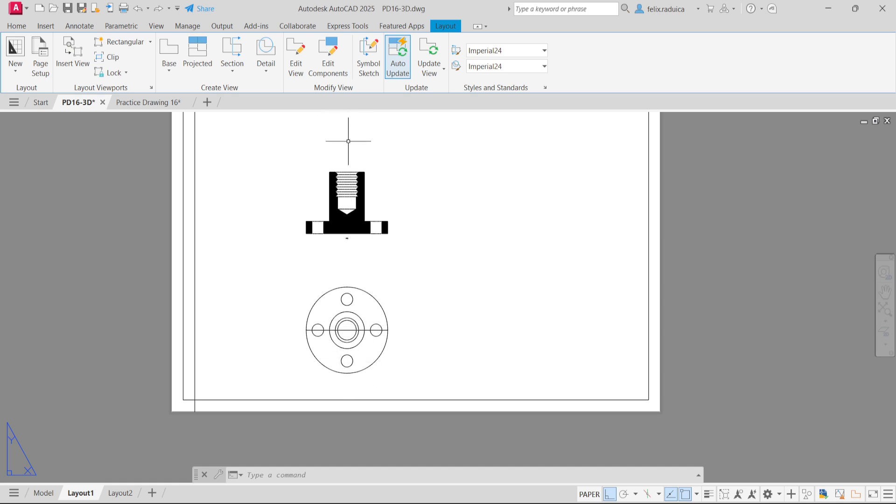
# Examine the section view's hatch density and the size of the label beneath it.
pyautogui.scroll(2, 356, 175)
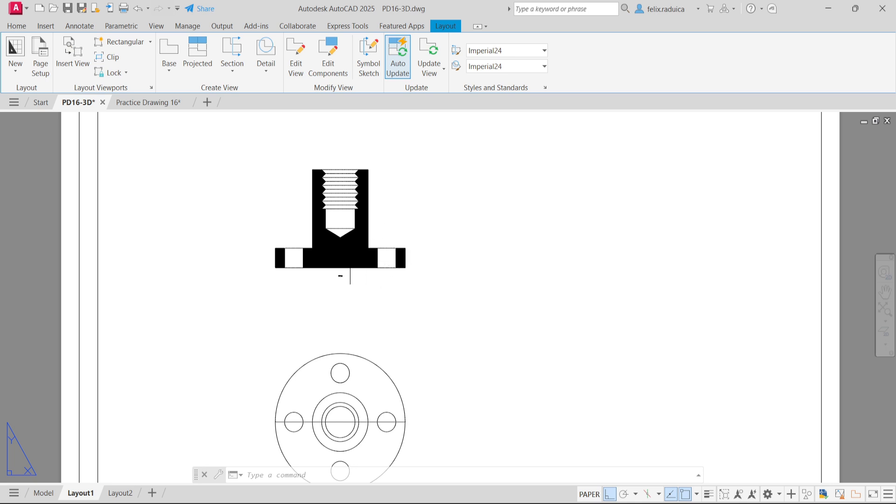
pyautogui.scroll(6, 331, 266)
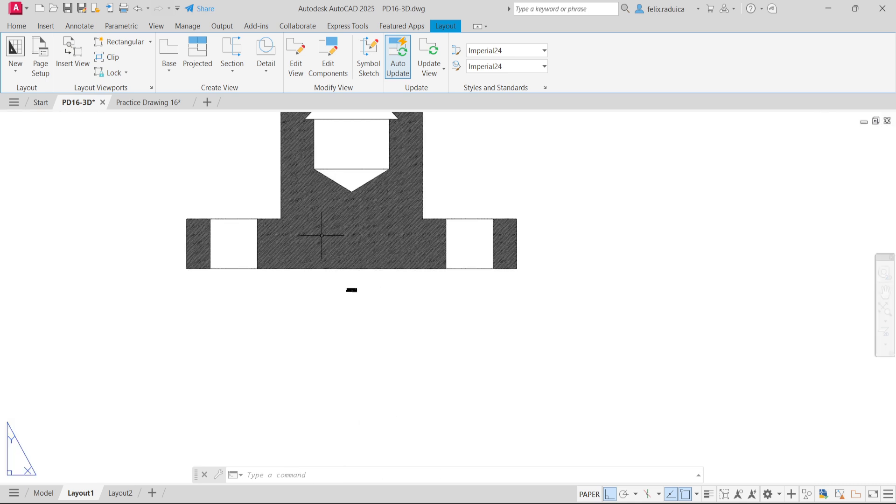
pyautogui.scroll(2, 310, 241)
pyautogui.scroll(-5, 310, 241)
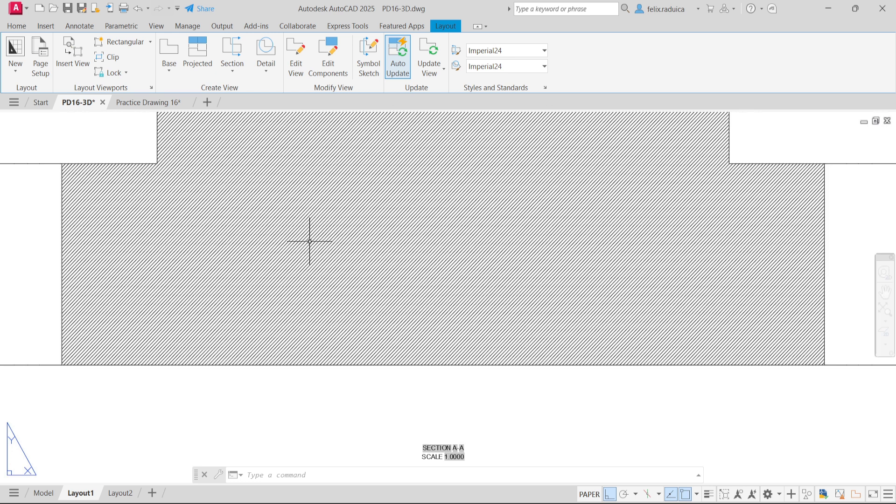
pyautogui.scroll(-2, 310, 238)
pyautogui.scroll(4, 320, 320)
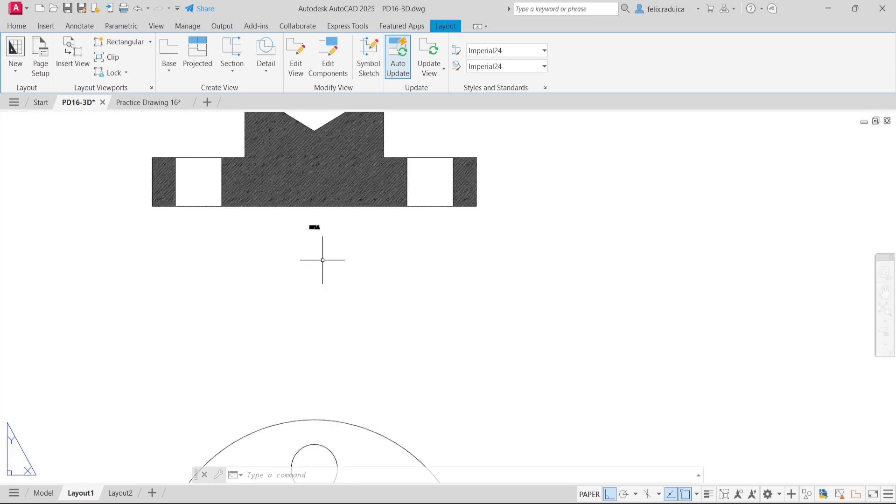
pyautogui.scroll(6, 358, 241)
pyautogui.scroll(2, 290, 231)
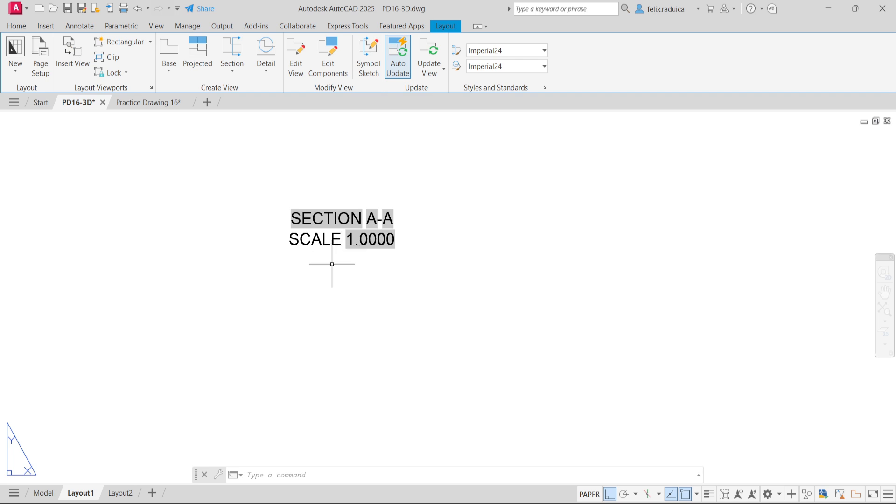
pyautogui.scroll(-2, 368, 257)
pyautogui.scroll(-6, 390, 280)
pyautogui.scroll(-2, 389, 280)
pyautogui.middleClick(422, 266)
pyautogui.middleClick(422, 266)
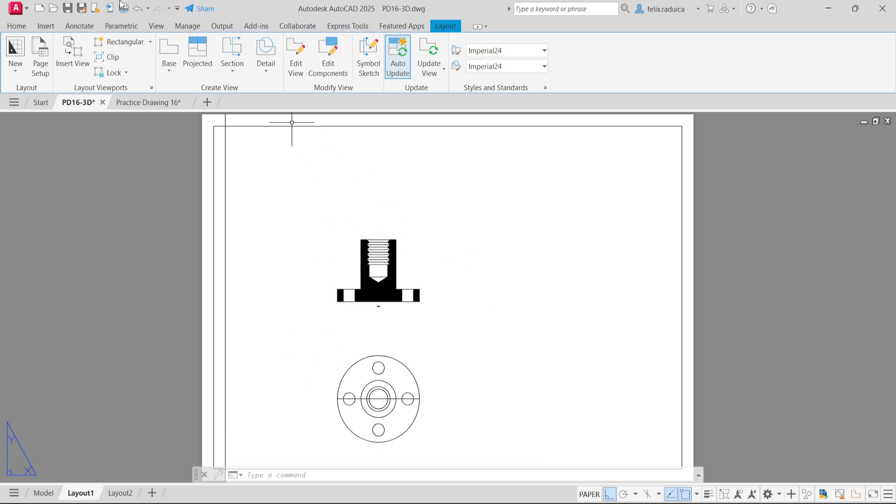
# Create a projected side view from the section view and place it to the right of the section, level with it.
pyautogui.click(197, 65)
pyautogui.scroll(5, 544, 370)
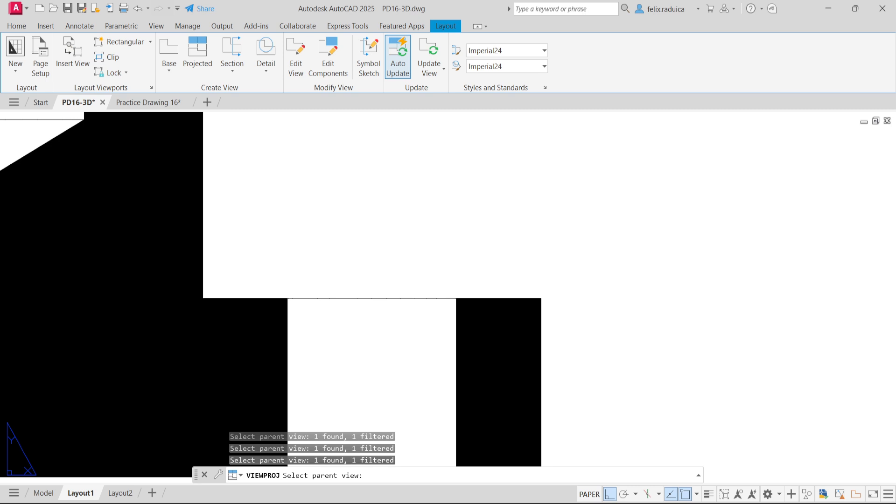
pyautogui.scroll(-5, 470, 397)
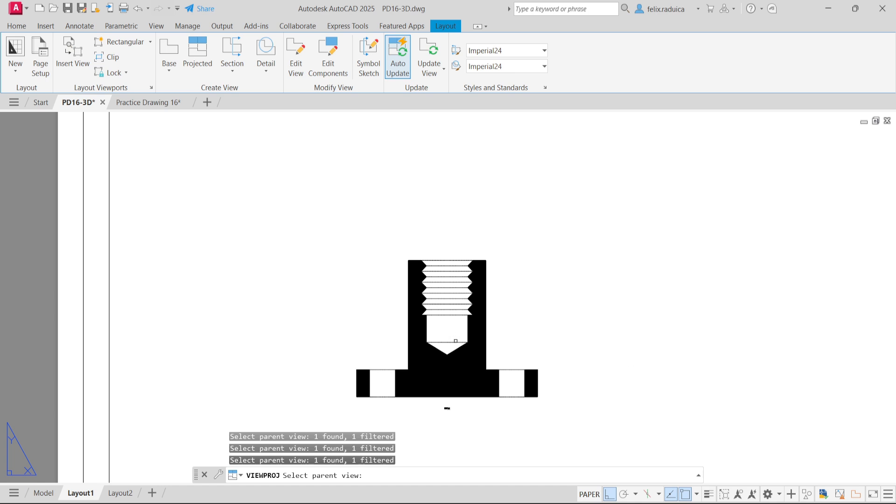
pyautogui.click(456, 341)
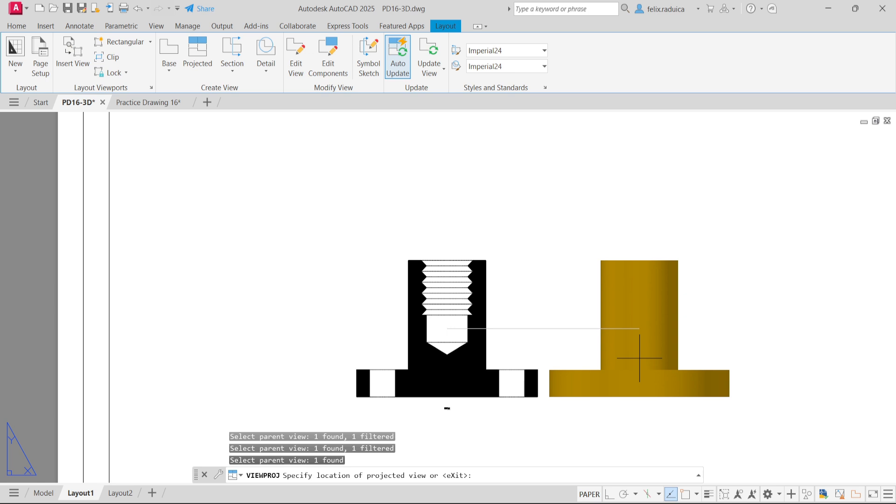
pyautogui.scroll(-2, 640, 358)
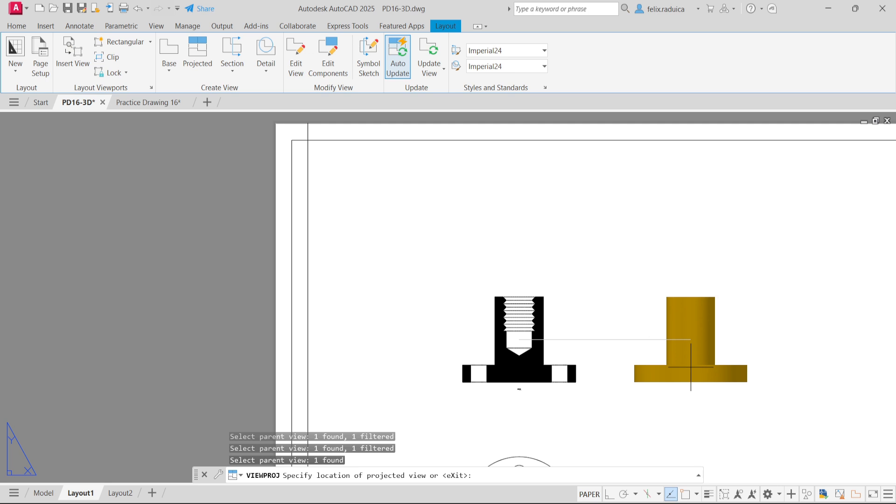
pyautogui.click(691, 368)
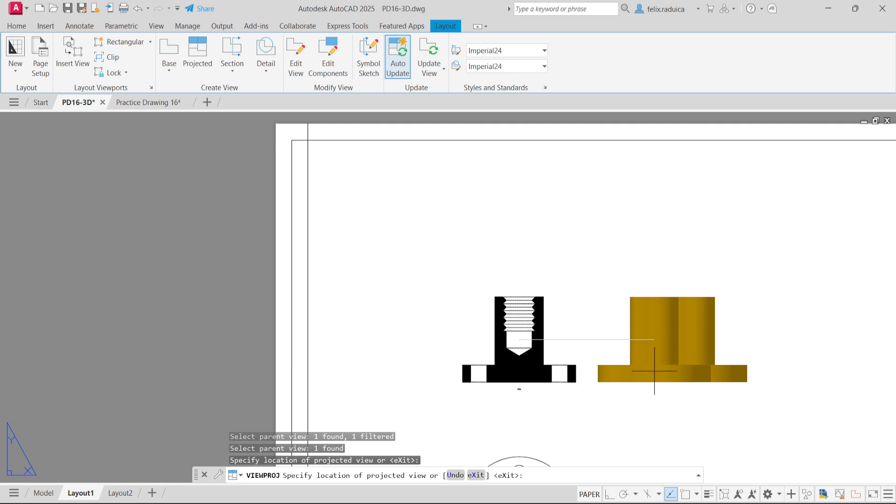
pyautogui.press('Return')
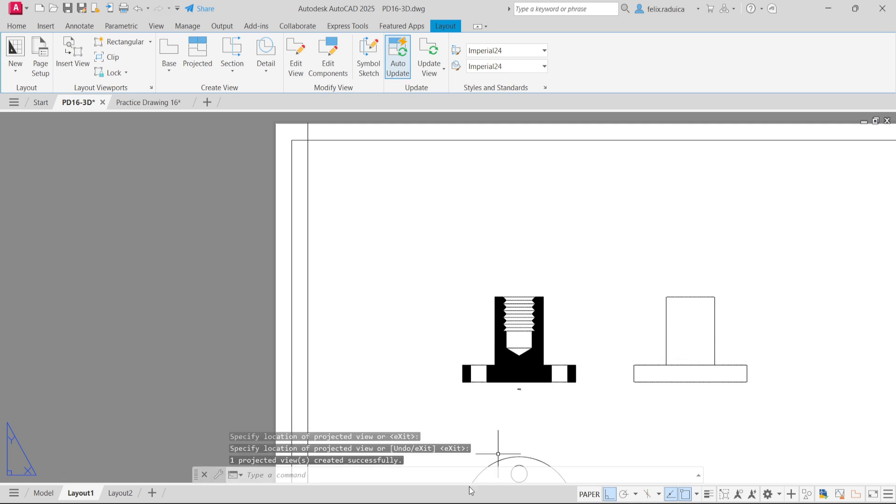
pyautogui.scroll(-3, 529, 405)
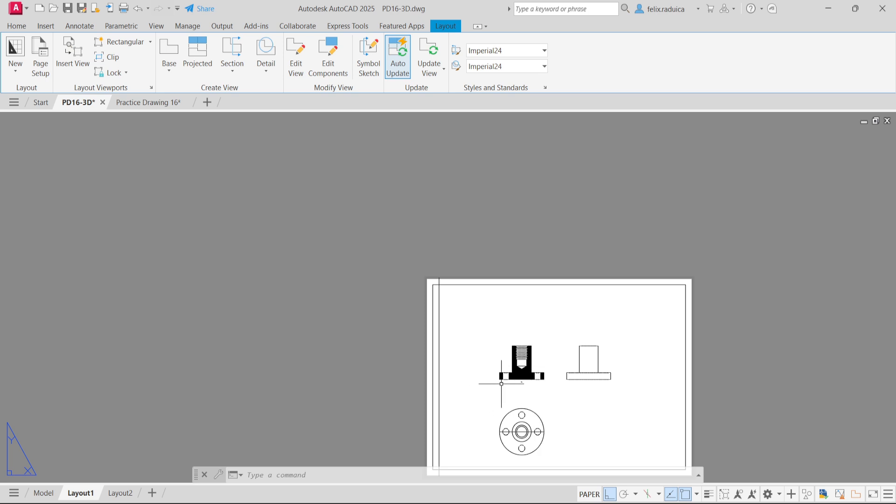
pyautogui.middleClick(529, 387)
pyautogui.middleClick(530, 387)
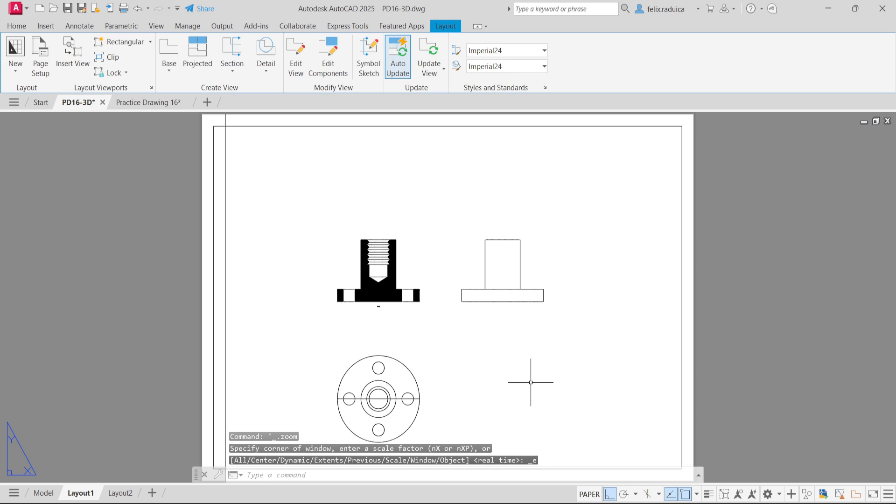
pyautogui.scroll(-2, 530, 377)
pyautogui.middleClick(423, 355)
pyautogui.middleClick(423, 355)
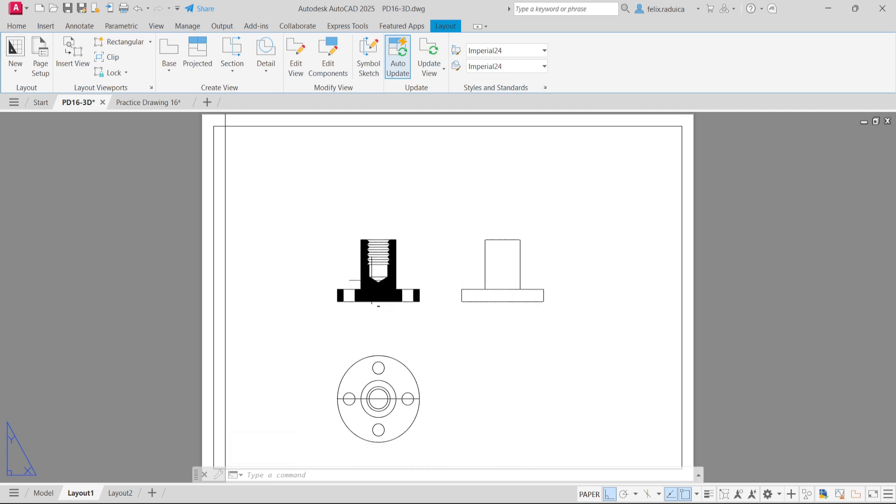
pyautogui.scroll(5, 370, 262)
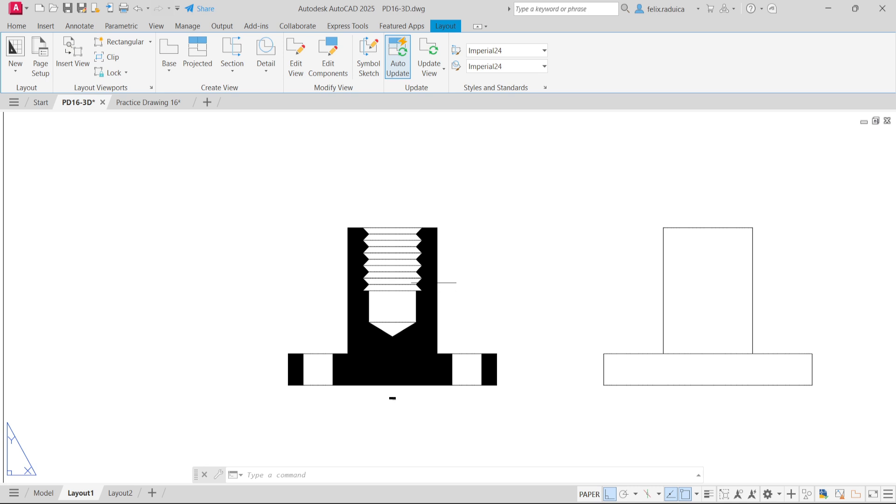
pyautogui.scroll(5, 434, 282)
pyautogui.click(426, 296)
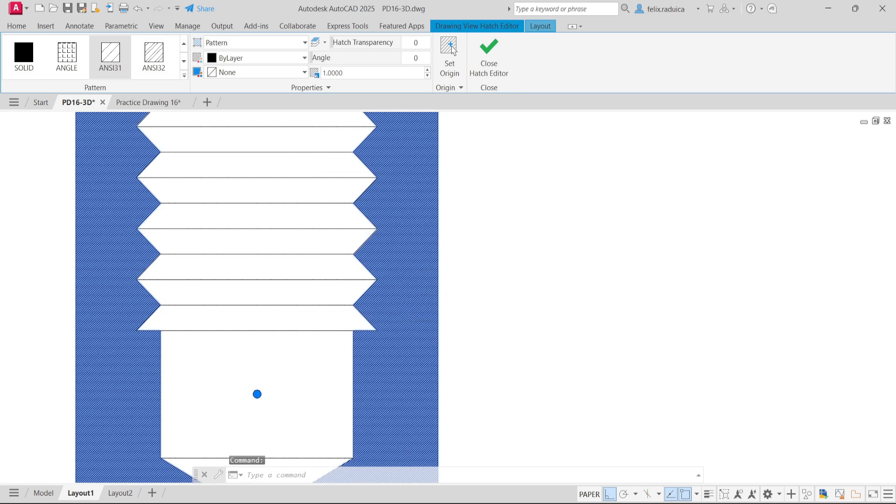
pyautogui.scroll(-6, 409, 321)
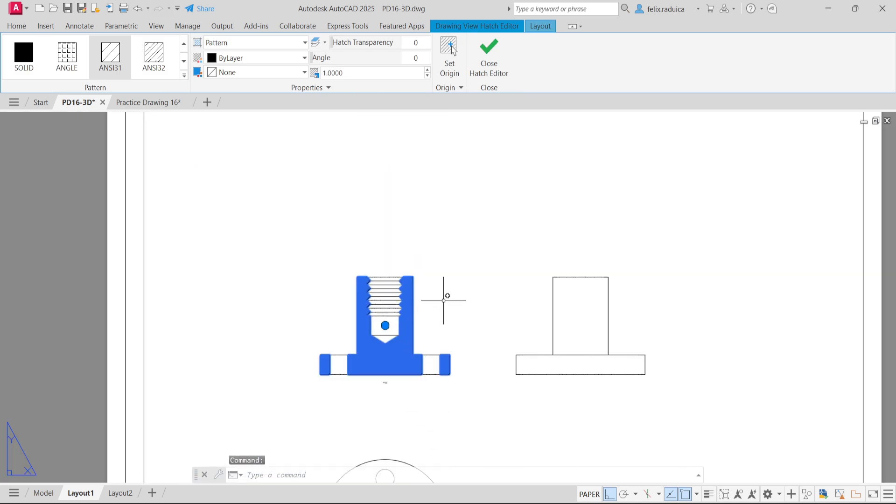
pyautogui.press('Escape')
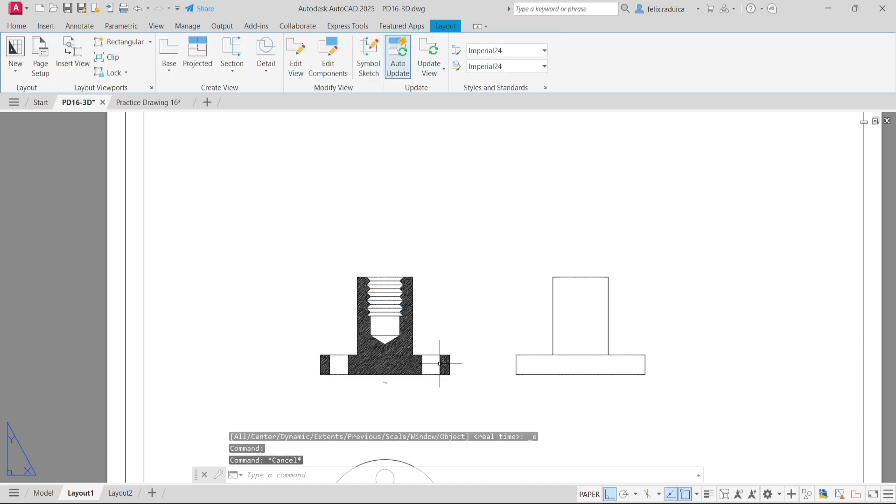
# Set the scale of the section view's hatch to 35.
pyautogui.click(397, 374)
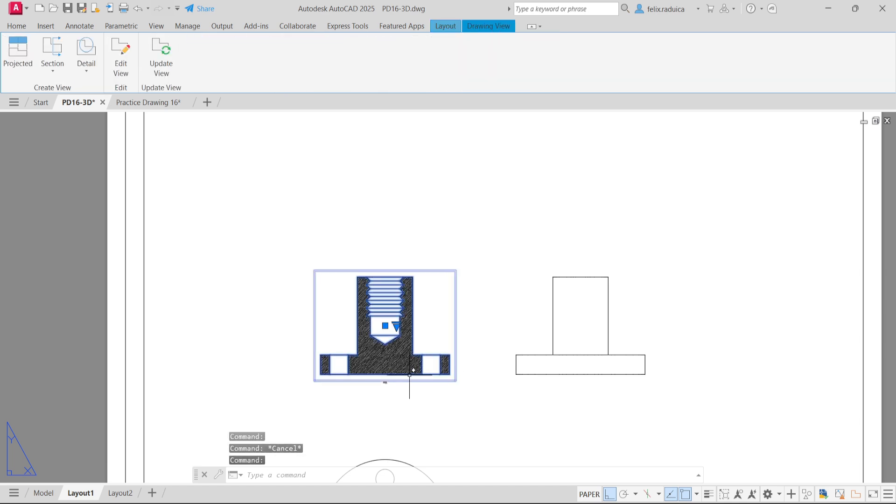
pyautogui.click(414, 362)
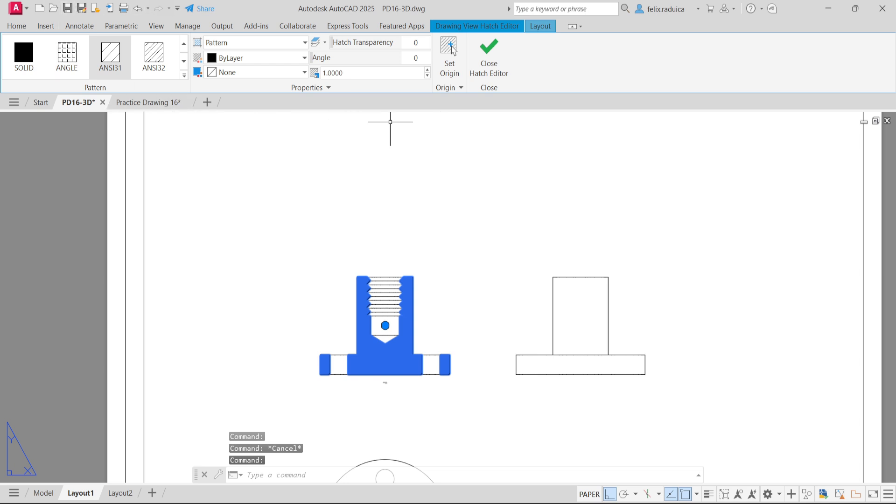
pyautogui.click(373, 77)
pyautogui.write('3')
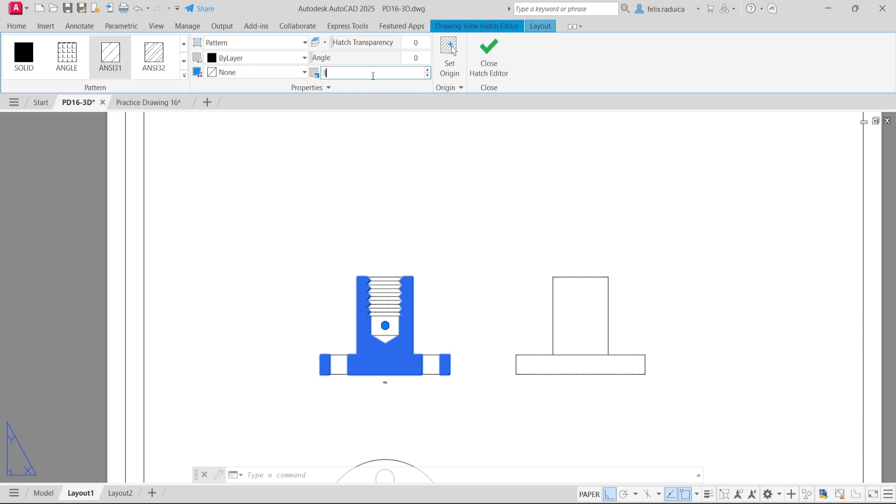
pyautogui.write('5')
pyautogui.press('Return')
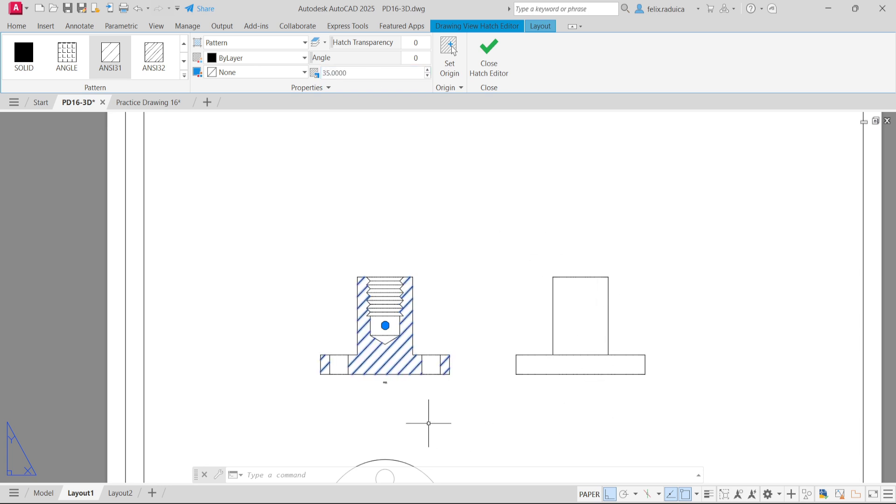
pyautogui.press('Escape')
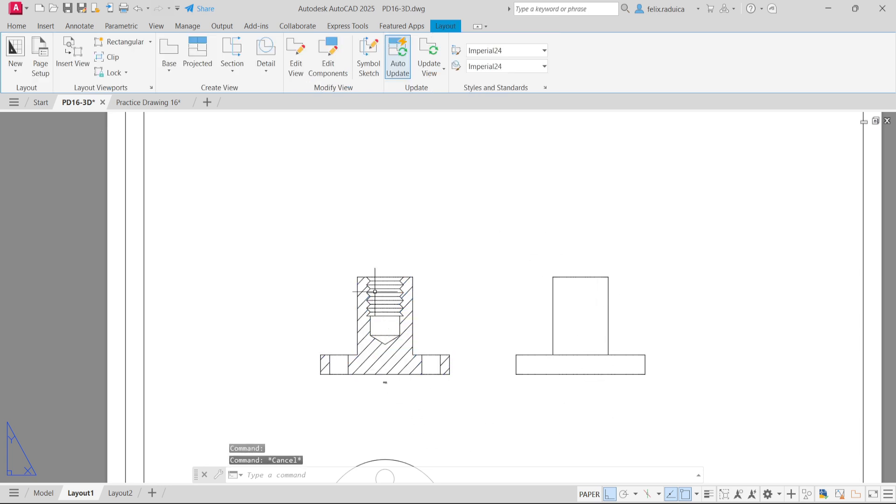
# Examine the rescaled hatching in the section view and the cutting line across the flange's top view.
pyautogui.scroll(2, 402, 322)
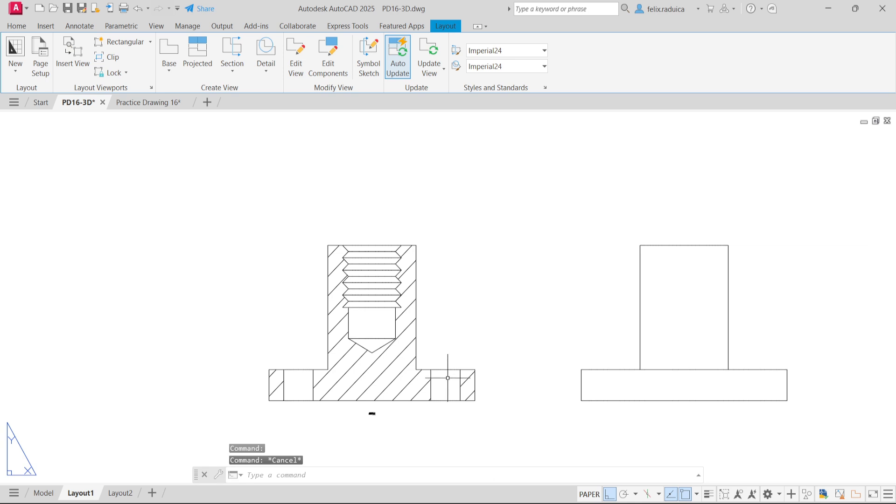
pyautogui.scroll(-4, 385, 258)
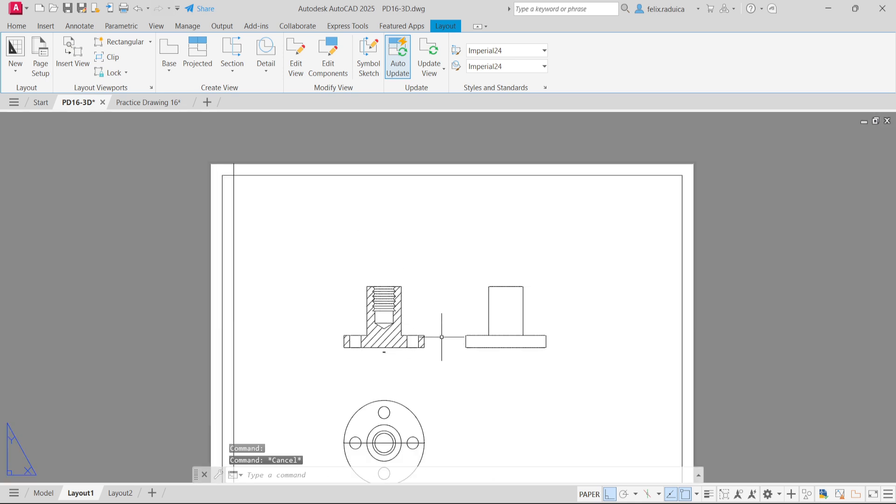
pyautogui.moveTo(386, 379); pyautogui.dragTo(392, 337, button='middle')
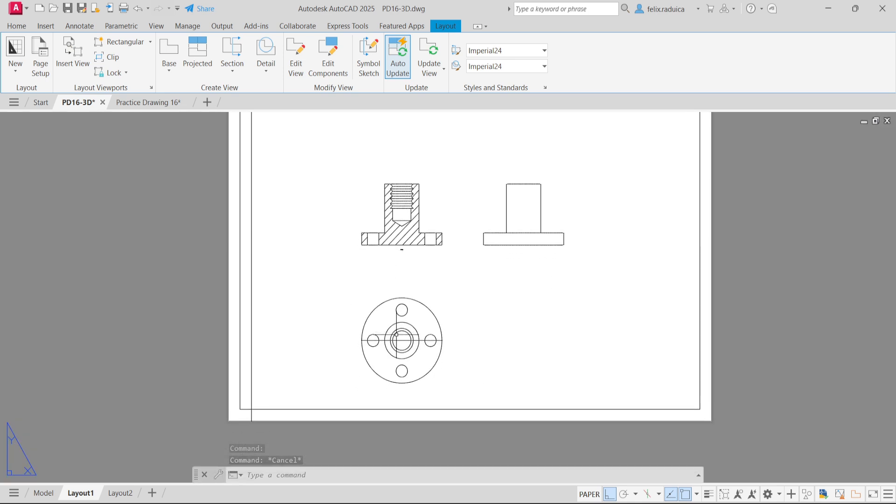
pyautogui.scroll(5, 413, 345)
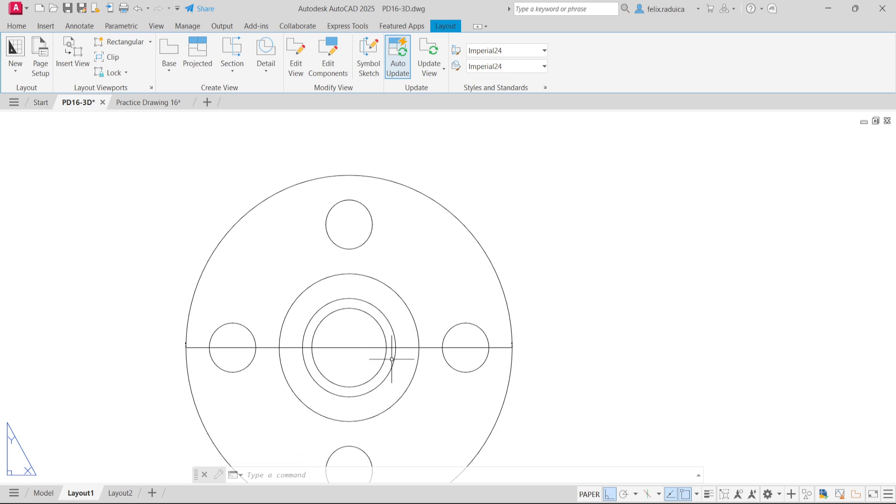
pyautogui.scroll(-4, 392, 359)
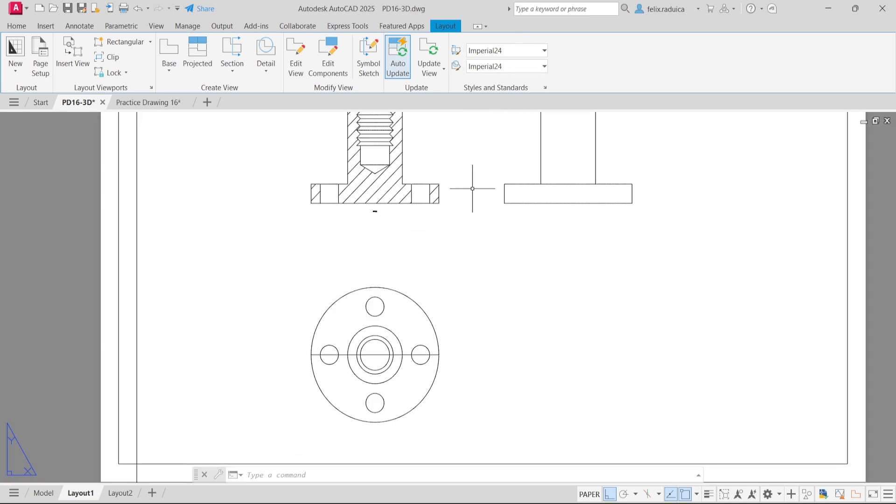
pyautogui.middleClick(485, 179)
pyautogui.middleClick(485, 180)
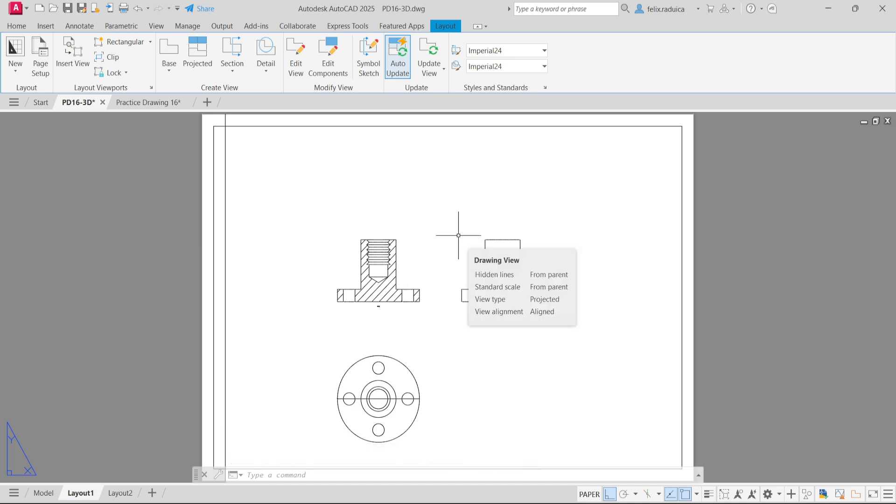
# Export the layout to a model space drawing with EXPORTLAYOUT and open the resulting file PD16-3D_Layout1.dwg.
pyautogui.write('EXPORTLAYOU')
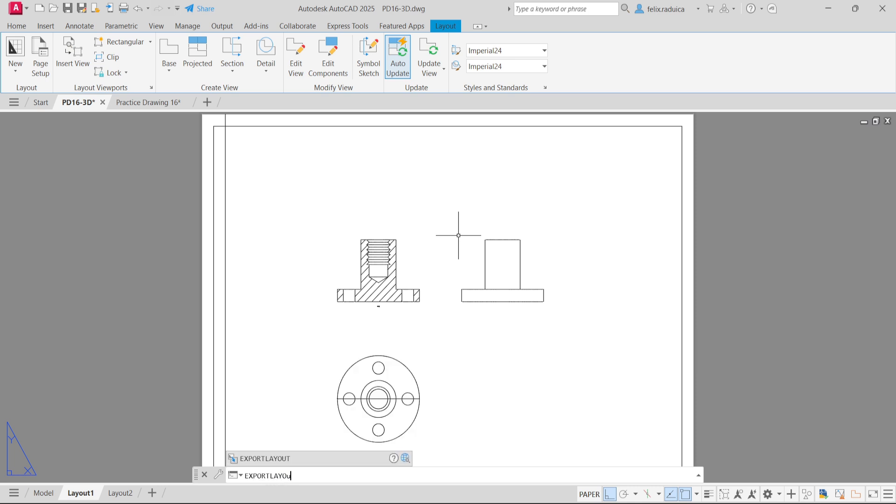
pyautogui.write('T')
pyautogui.press('Return')
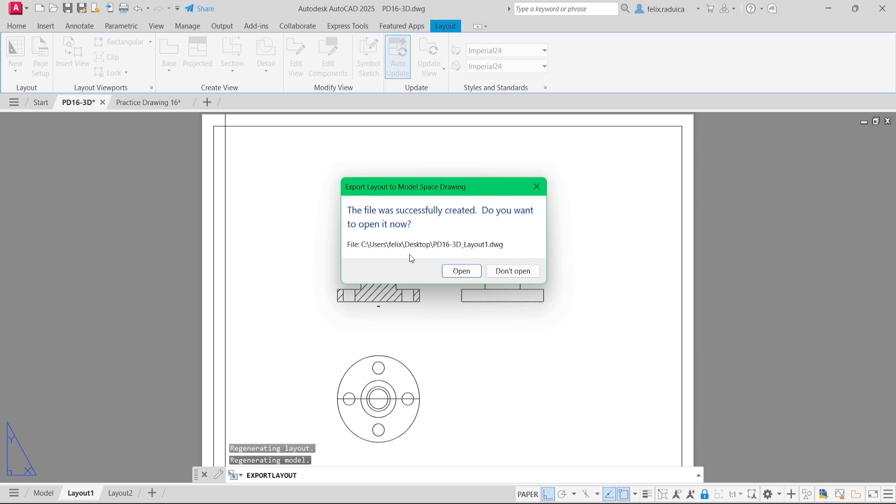
pyautogui.click(460, 272)
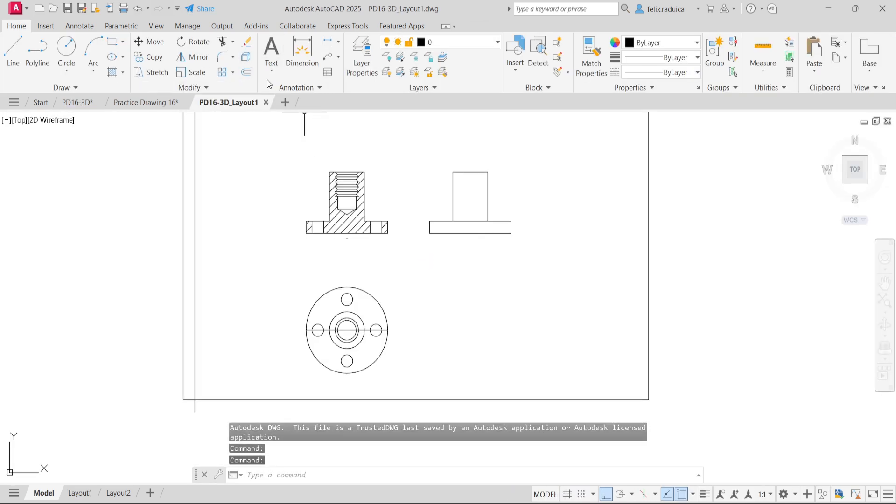
pyautogui.scroll(-4, 240, 144)
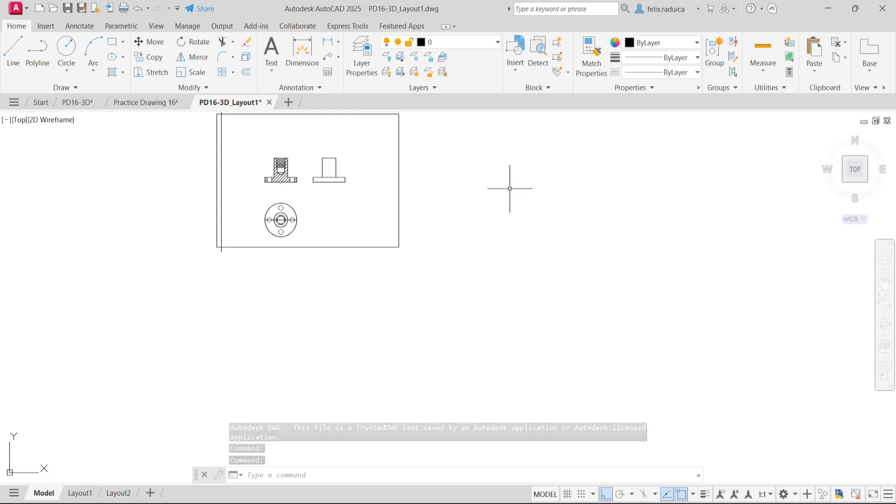
pyautogui.scroll(1, 282, 217)
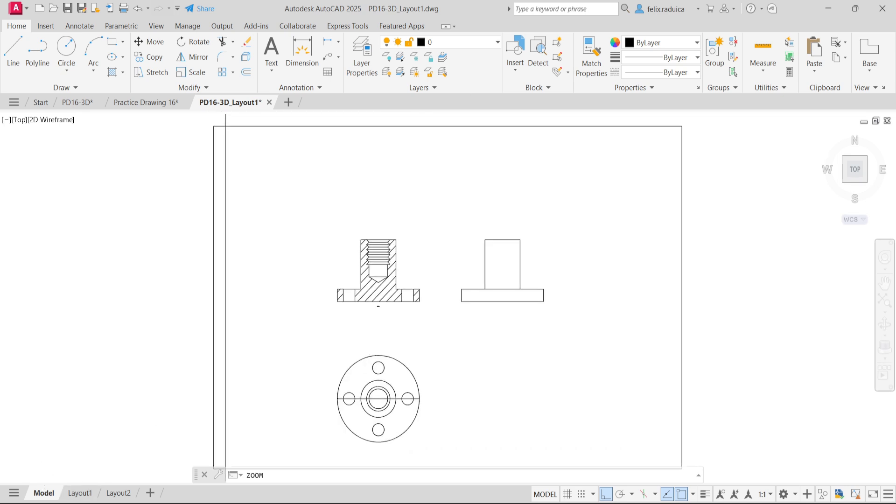
pyautogui.click(418, 311)
pyautogui.click(387, 268)
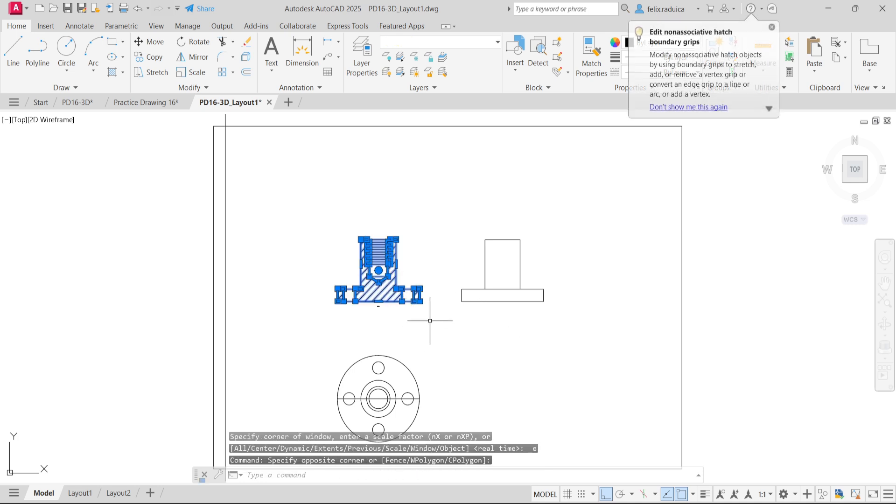
pyautogui.press('Escape')
# Explode the section view's outline block into individual lines and check that one thread line can be selected alone.
pyautogui.scroll(4, 383, 252)
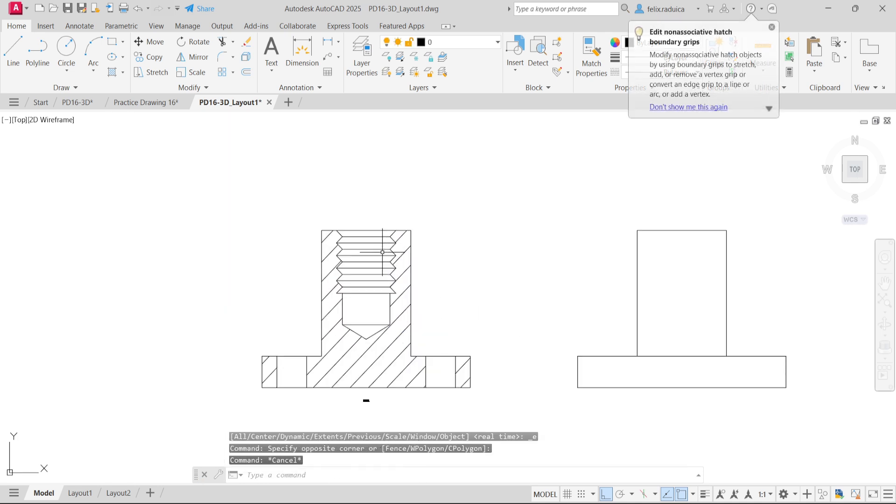
pyautogui.click(366, 301)
pyautogui.click(359, 269)
pyautogui.scroll(-2, 395, 306)
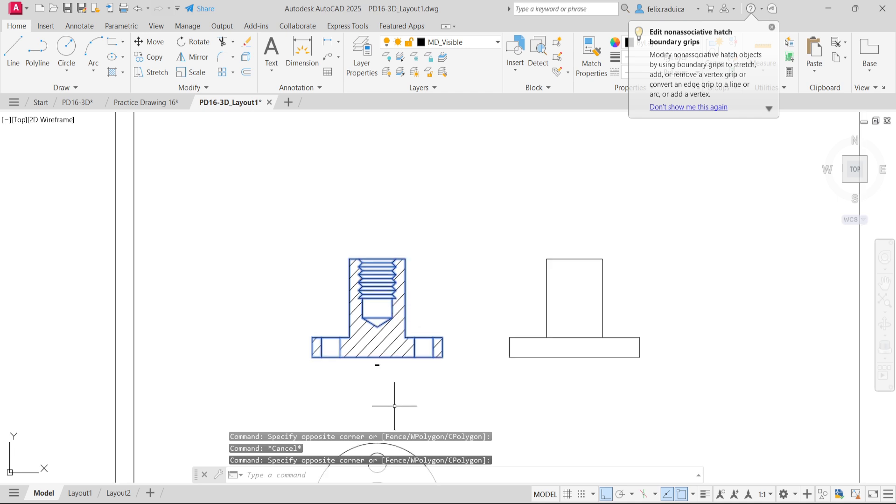
pyautogui.write('explode')
pyautogui.press('Return')
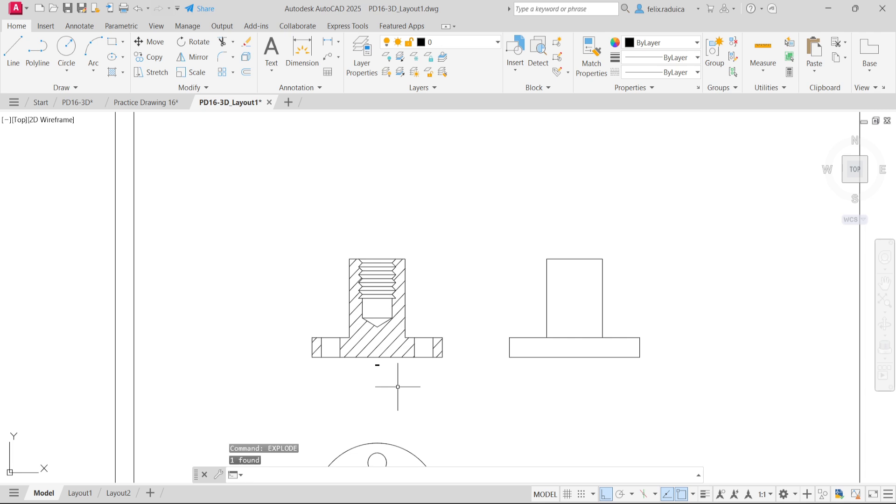
pyautogui.click(359, 283)
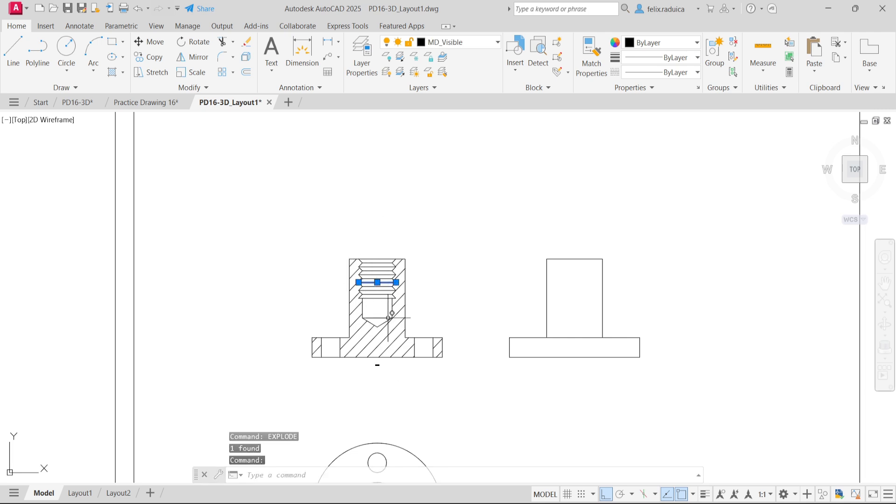
pyautogui.press('Escape')
# Erase the horizontal thread lines across the hole in the section view, keeping the line at the base of the entry chamfer.
pyautogui.scroll(2, 369, 313)
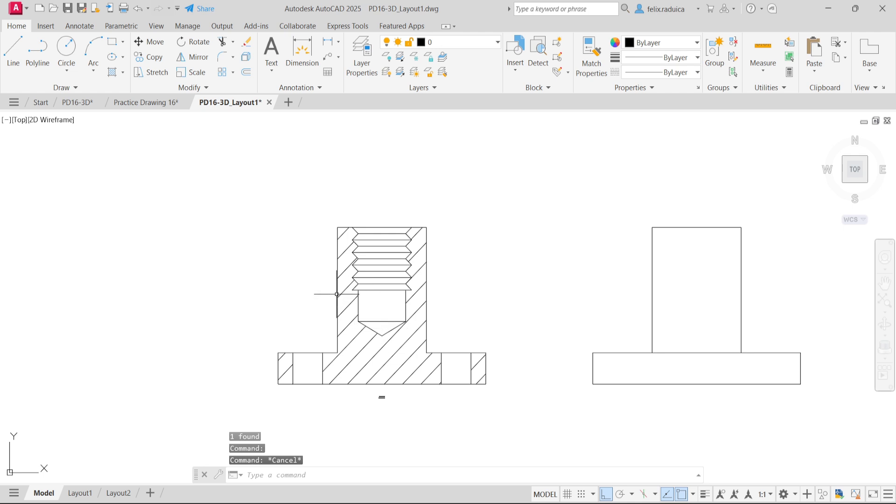
pyautogui.click(388, 300)
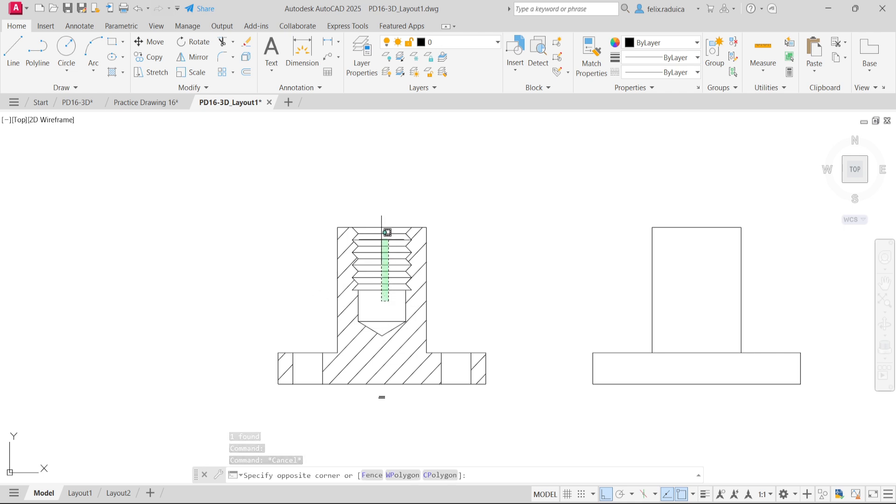
pyautogui.click(384, 233)
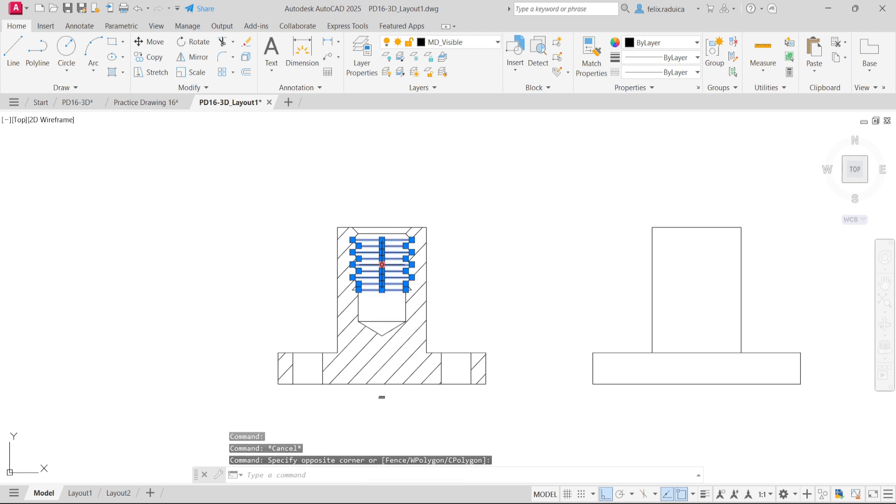
pyautogui.press('Delete')
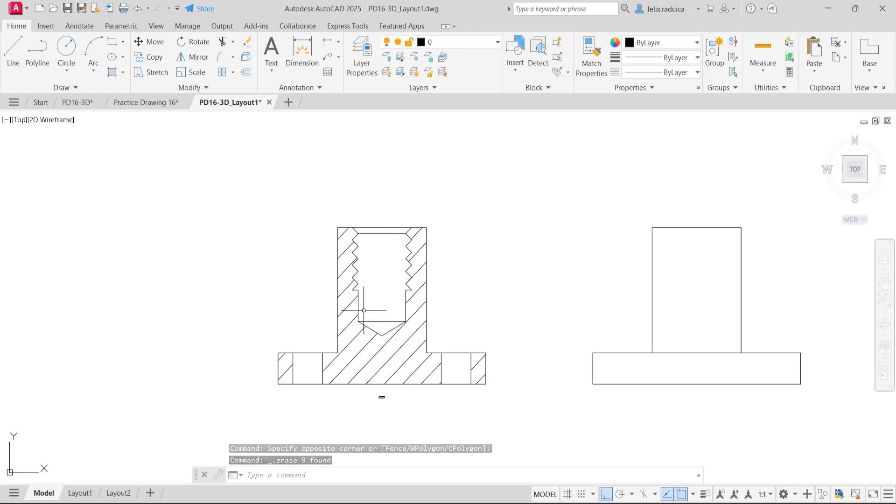
# Draw a vertical line along the left inner thread crests, from the thread's lower end up to the entry chamfer's inner corner.
pyautogui.write('l')
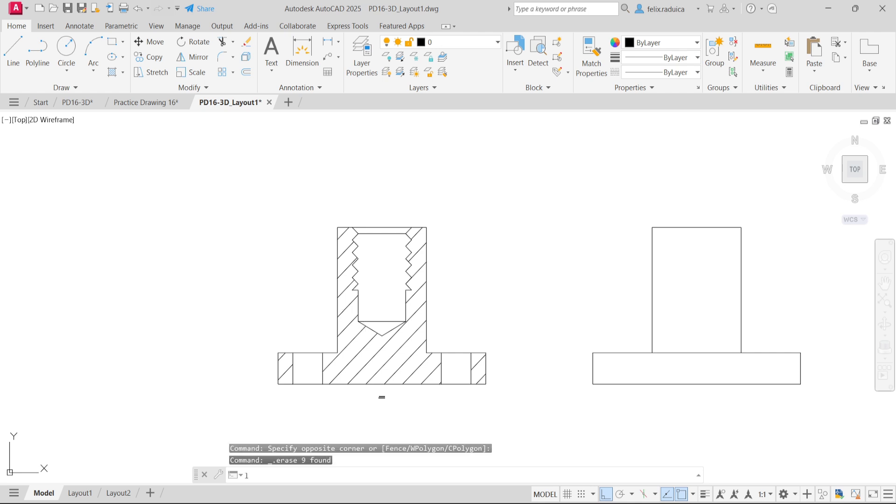
pyautogui.press('Return')
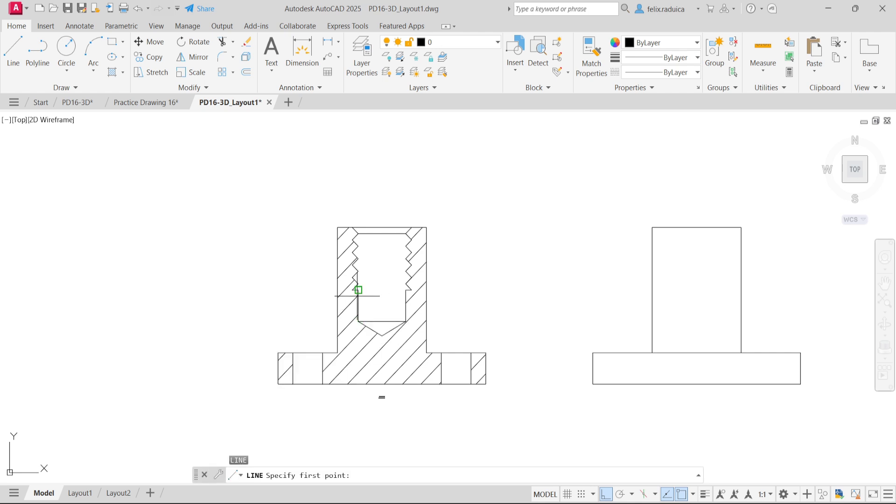
pyautogui.click(358, 294)
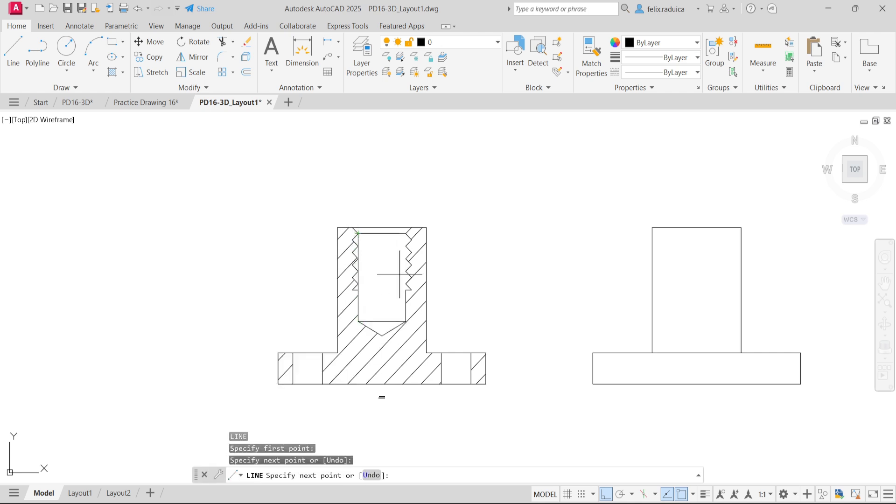
pyautogui.click(359, 316)
pyautogui.press('Return')
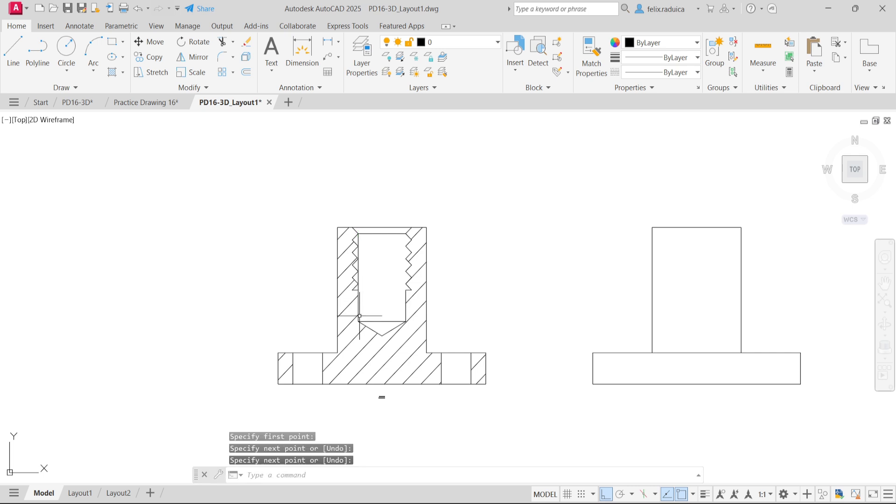
# Draw a vertical line along the left thread roots, from the thread's lower outer corner up to the part's top edge.
pyautogui.scroll(4, 357, 294)
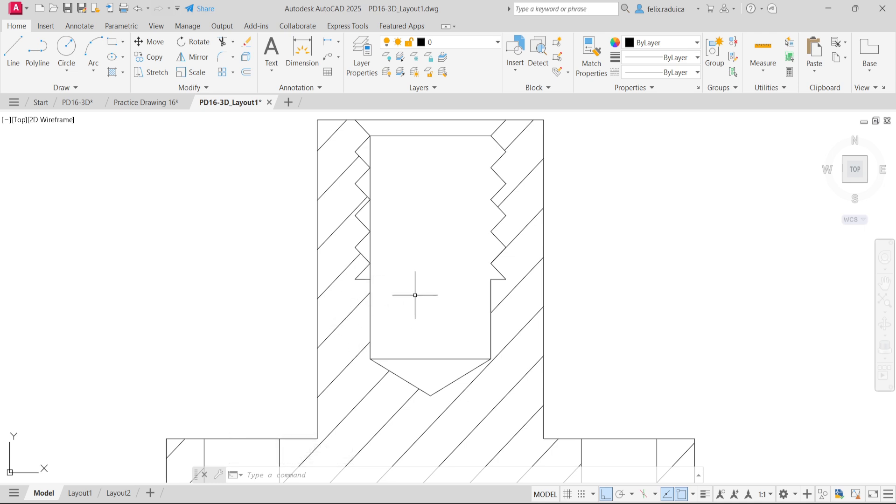
pyautogui.write('l')
pyautogui.press('Return')
pyautogui.click(355, 279)
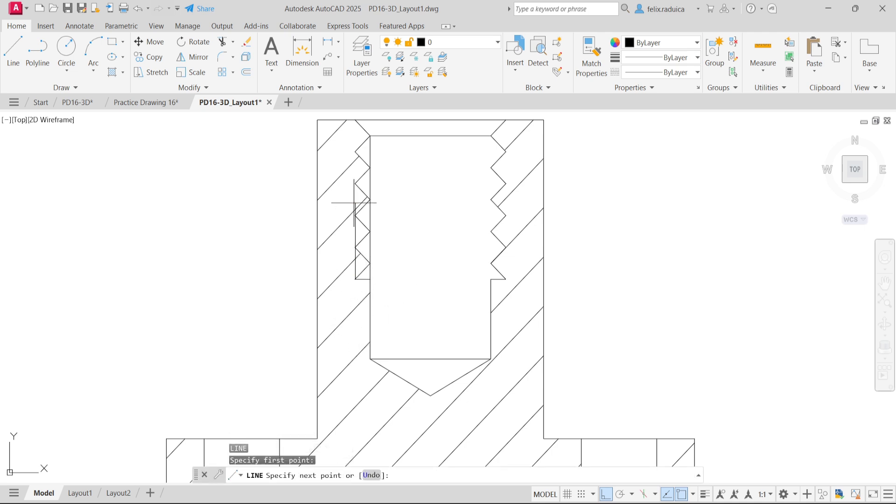
pyautogui.click(363, 122)
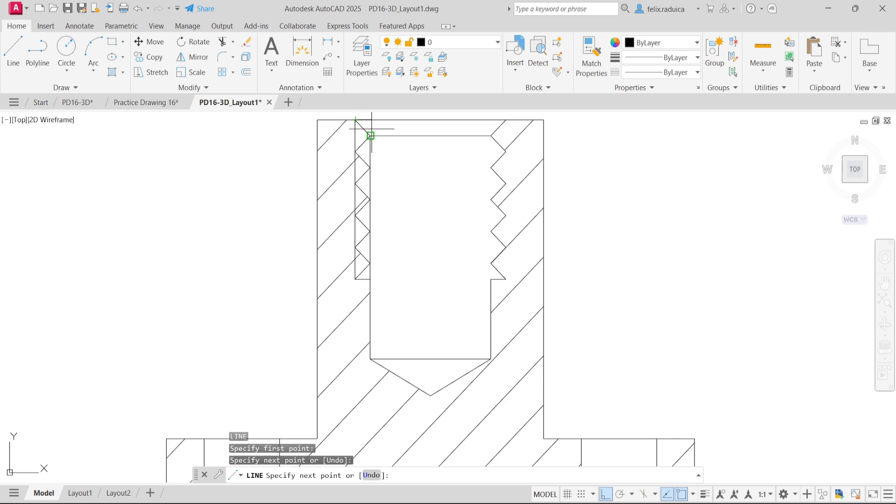
pyautogui.press('Return')
# Draw a vertical line along the right thread roots, from the thread's lower outer corner up to the part's top edge.
pyautogui.press('Return')
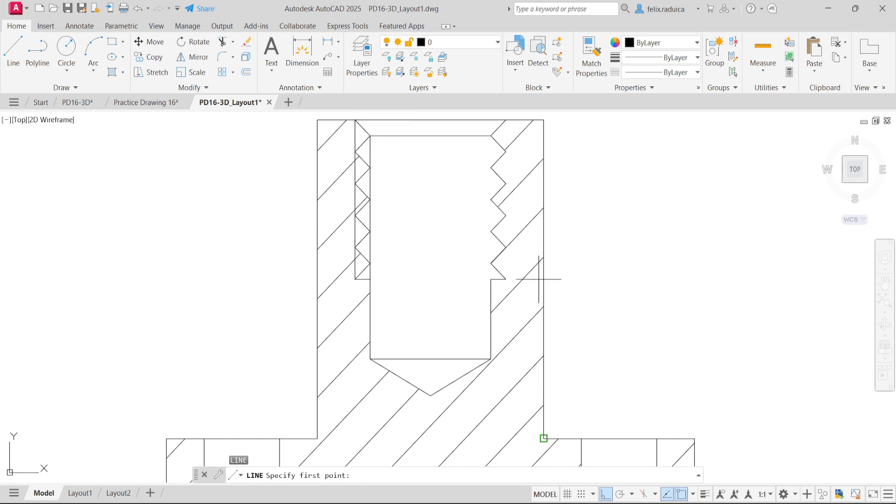
pyautogui.click(506, 280)
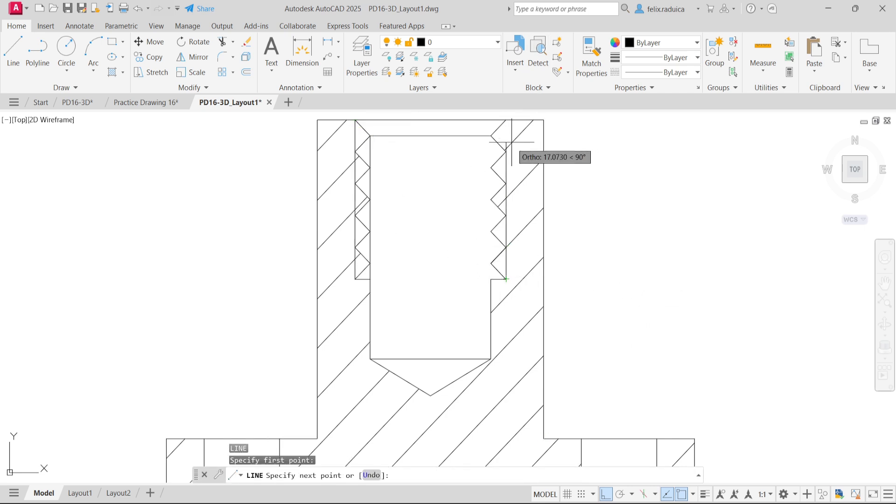
pyautogui.click(506, 120)
pyautogui.press('Return')
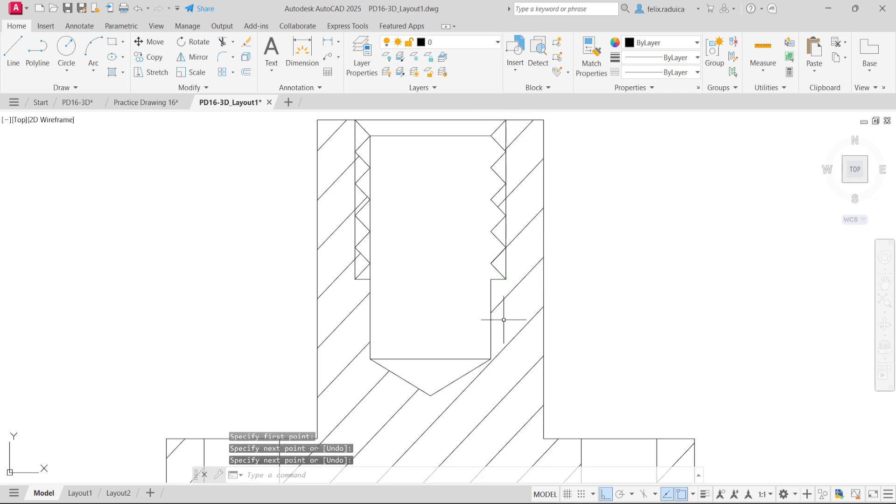
# Draw a vertical line along the right inner thread crests, from the thread's lower end up to the entry chamfer's inner corner.
pyautogui.press('Return')
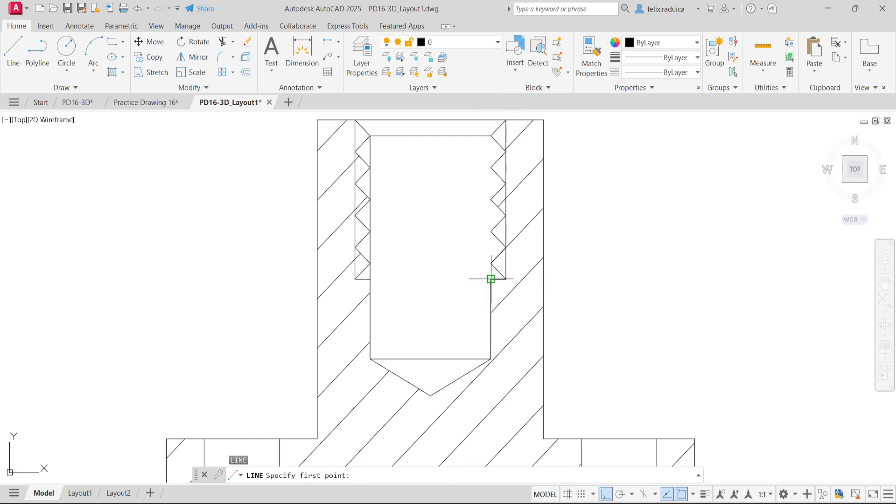
pyautogui.click(491, 280)
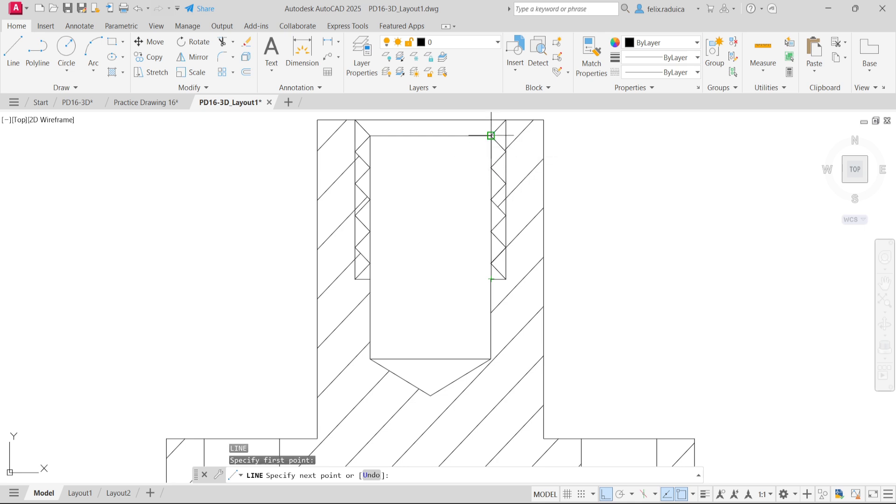
pyautogui.click(491, 136)
pyautogui.press('Return')
# Erase the upper zigzag thread segments on the right side of the hole in the section view.
pyautogui.click(504, 152)
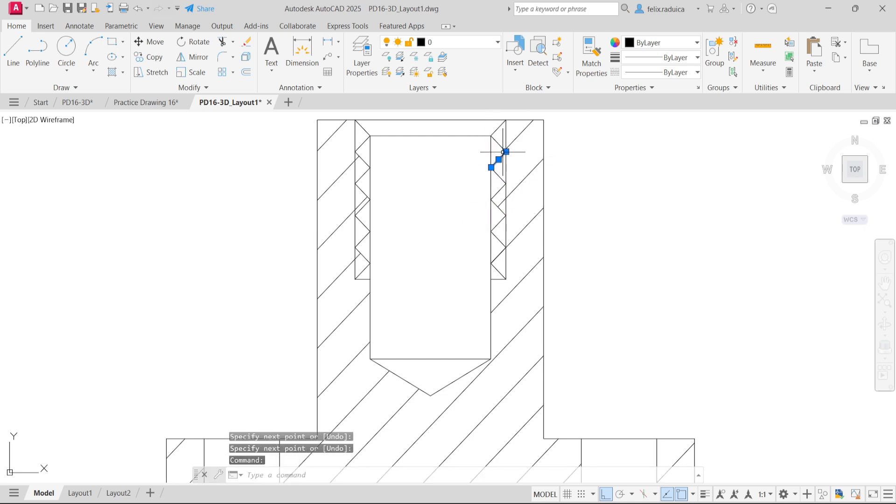
pyautogui.click(499, 143)
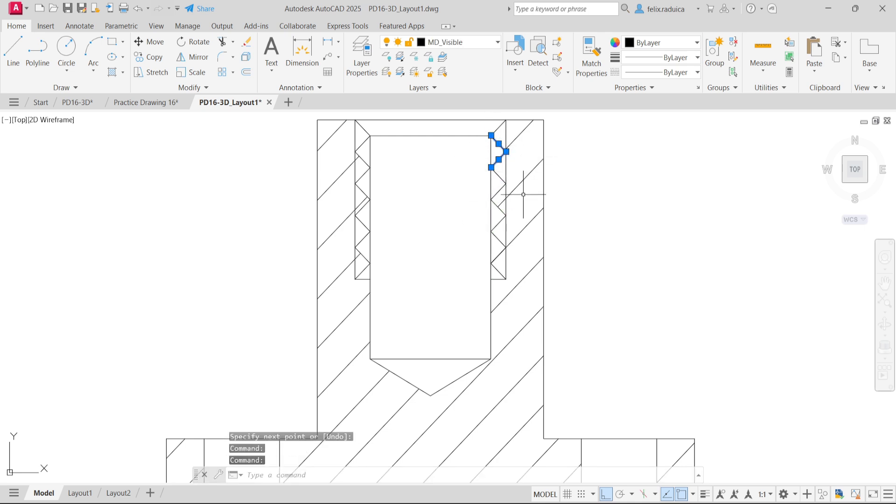
pyautogui.click(502, 179)
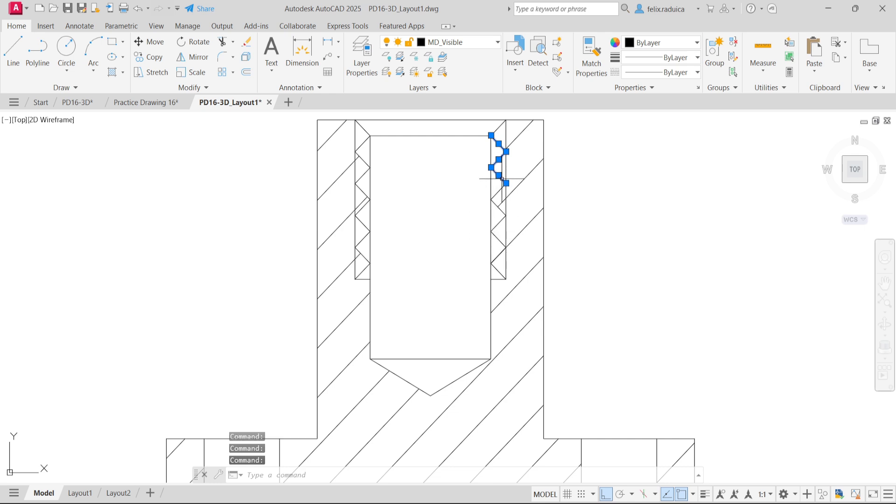
pyautogui.press('Delete')
pyautogui.click(499, 191)
pyautogui.press('Delete')
# Erase the section hatching and the remaining zigzag thread segments on the right side of the hole.
pyautogui.click(498, 207)
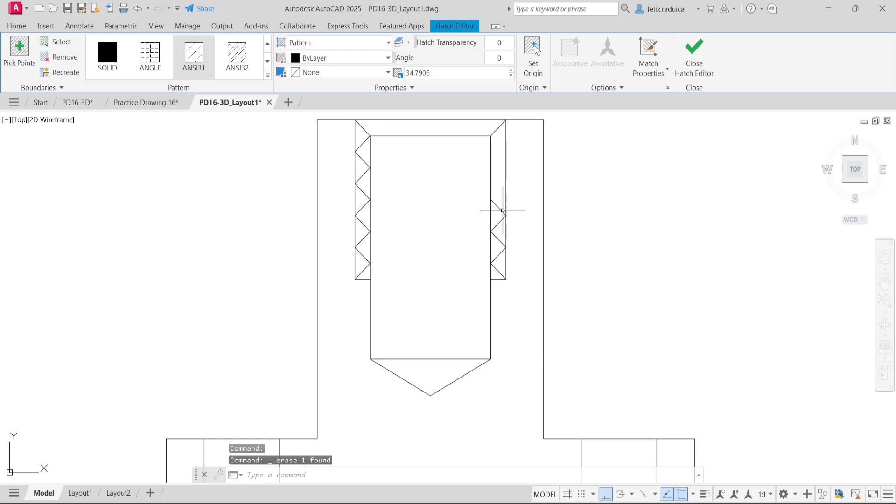
pyautogui.press('Delete')
pyautogui.click(497, 225)
pyautogui.press('Delete')
pyautogui.click(498, 239)
pyautogui.click(500, 255)
pyautogui.press('Delete')
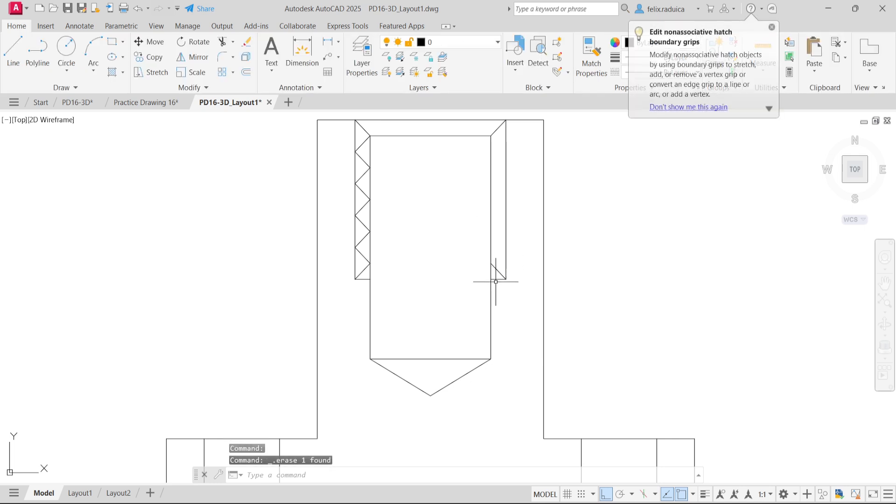
pyautogui.click(501, 263)
pyautogui.click(493, 263)
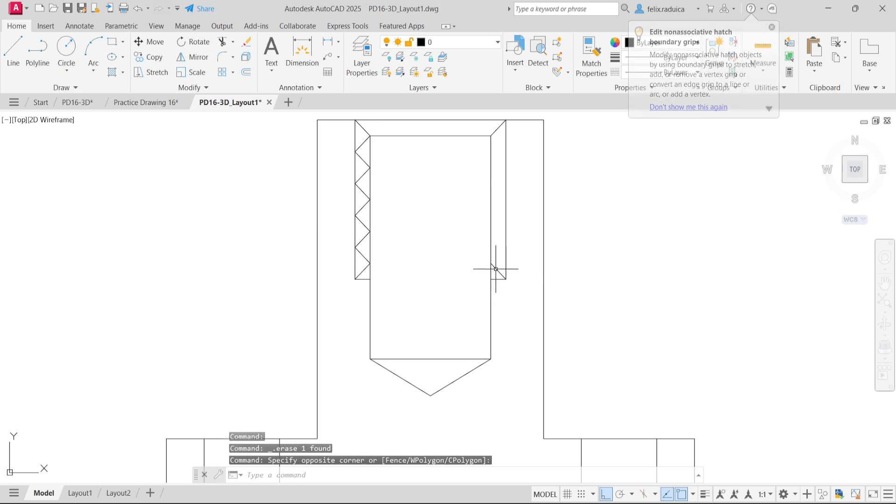
pyautogui.click(496, 268)
pyautogui.press('Delete')
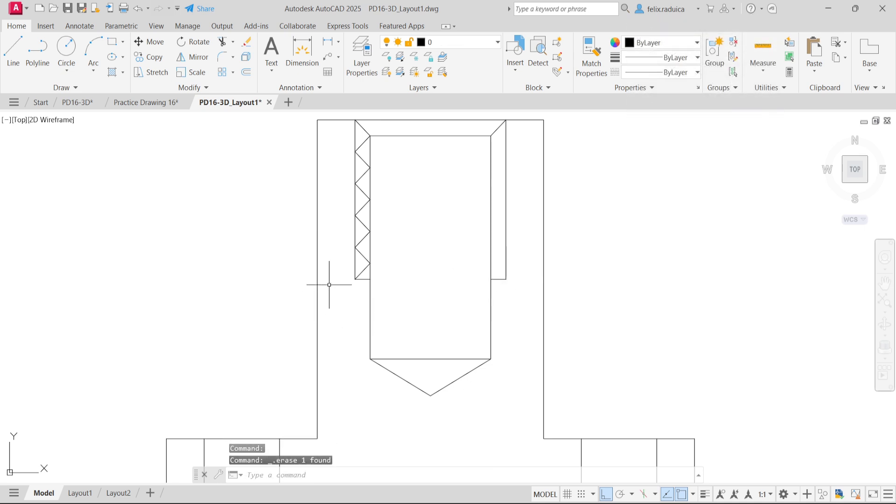
# Erase the lower zigzag thread segments on the left side of the hole in the section view.
pyautogui.click(362, 262)
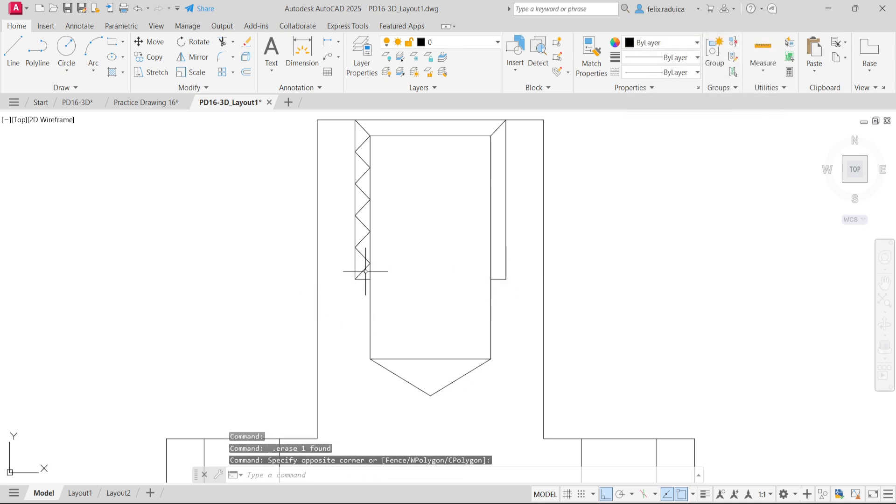
pyautogui.click(363, 271)
pyautogui.press('Delete')
pyautogui.click(361, 255)
pyautogui.press('Delete')
pyautogui.click(362, 241)
pyautogui.press('Delete')
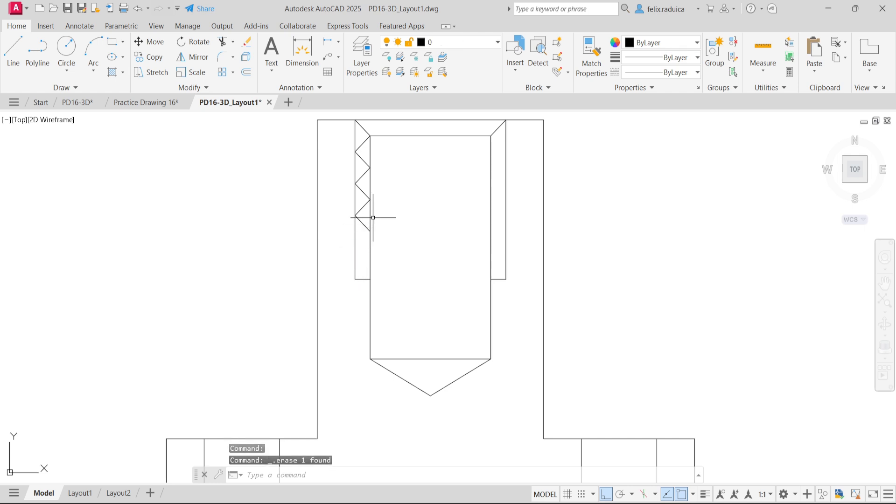
pyautogui.click(368, 214)
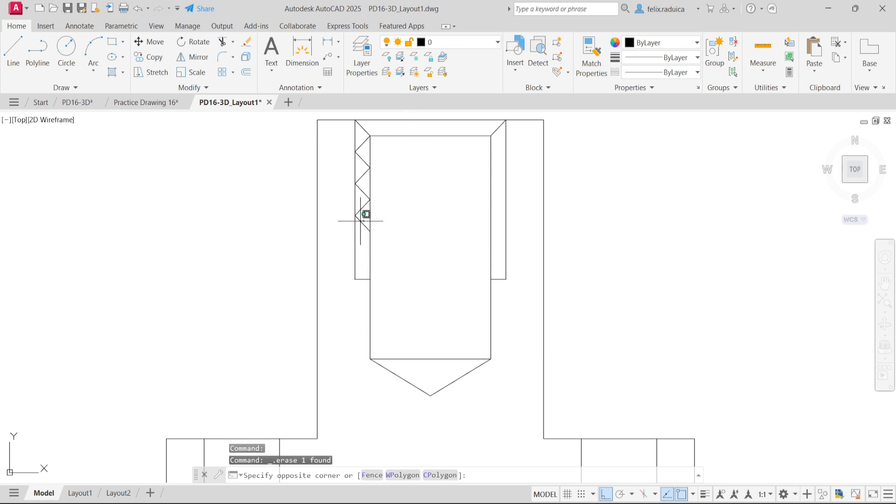
pyautogui.click(363, 208)
pyautogui.press('Delete')
# Erase the remaining upper zigzag thread segments on the left side, keeping the entry chamfer edge.
pyautogui.click(368, 169)
pyautogui.click(363, 175)
pyautogui.press('Delete')
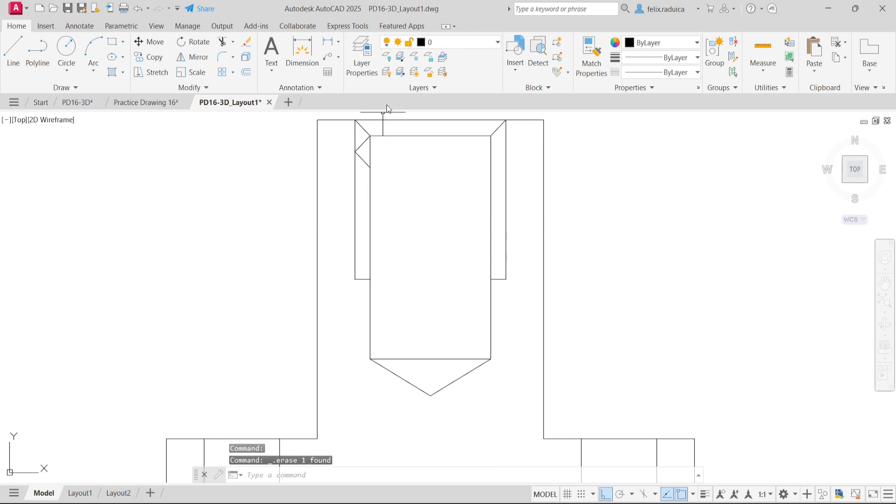
pyautogui.click(363, 159)
pyautogui.press('Delete')
pyautogui.click(363, 143)
pyautogui.press('Delete')
# Erase the short right line at the thread's lower end and stretch the left one across to the right root line.
pyautogui.scroll(-2, 432, 234)
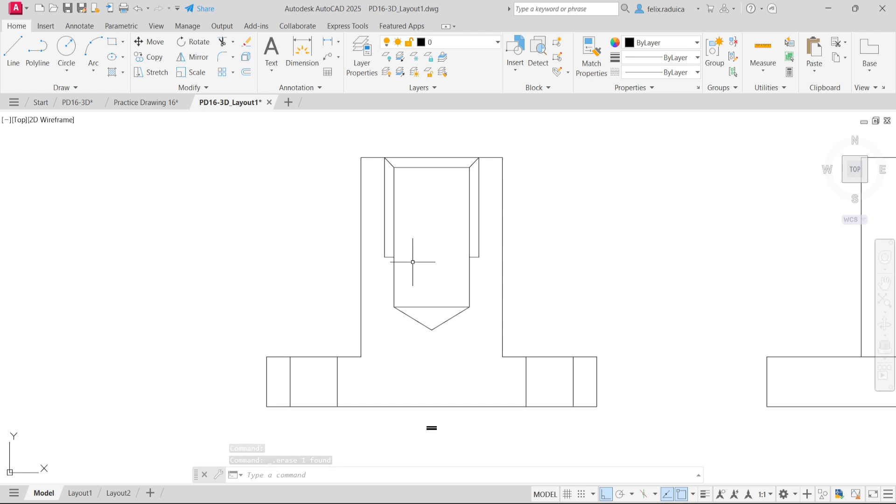
pyautogui.click(474, 257)
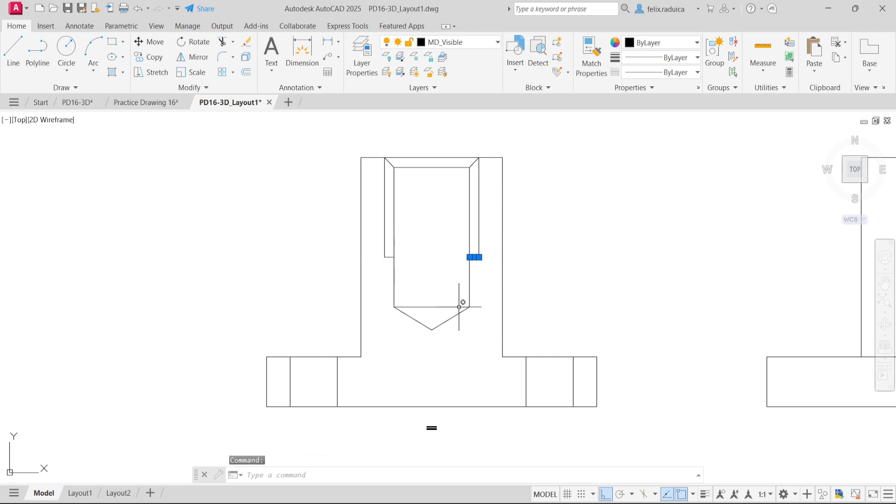
pyautogui.press('Delete')
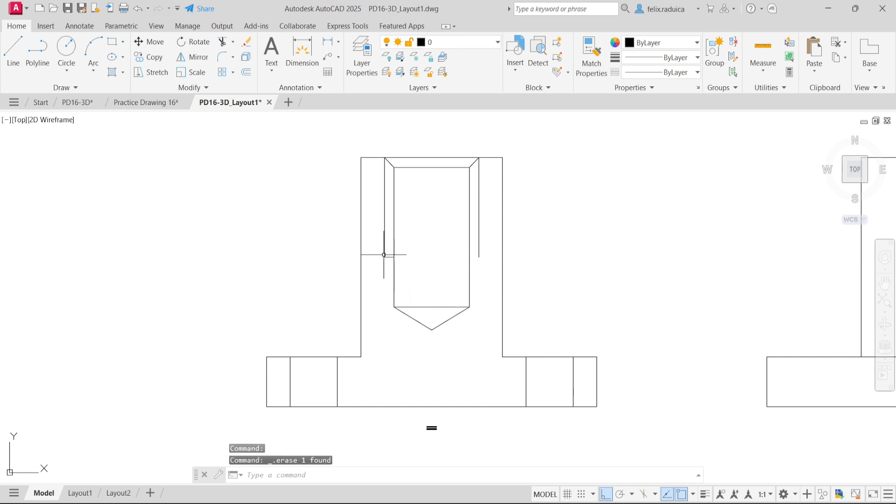
pyautogui.click(390, 257)
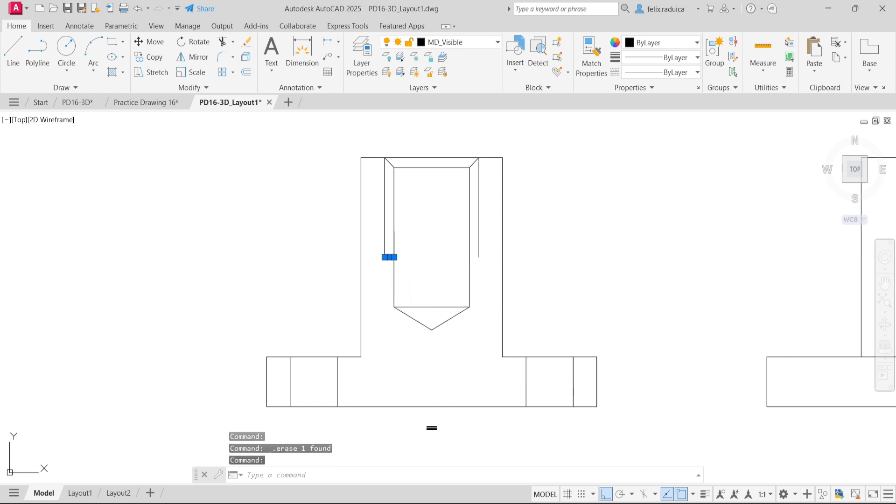
pyautogui.click(394, 257)
pyautogui.click(479, 256)
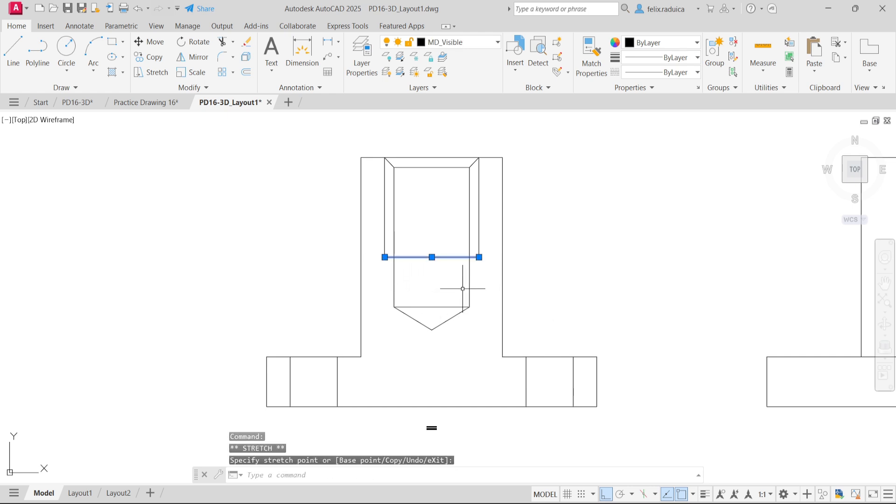
pyautogui.press('Escape')
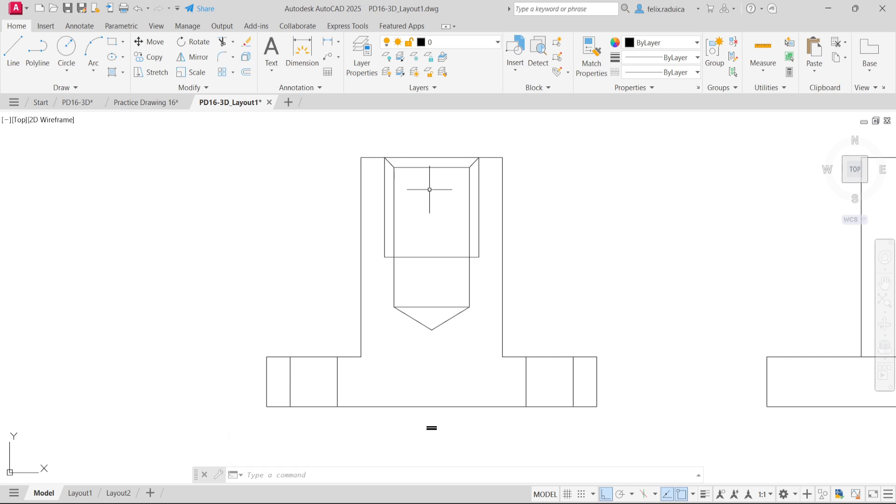
# Erase the section title and scale label below the section view.
pyautogui.scroll(-2, 429, 190)
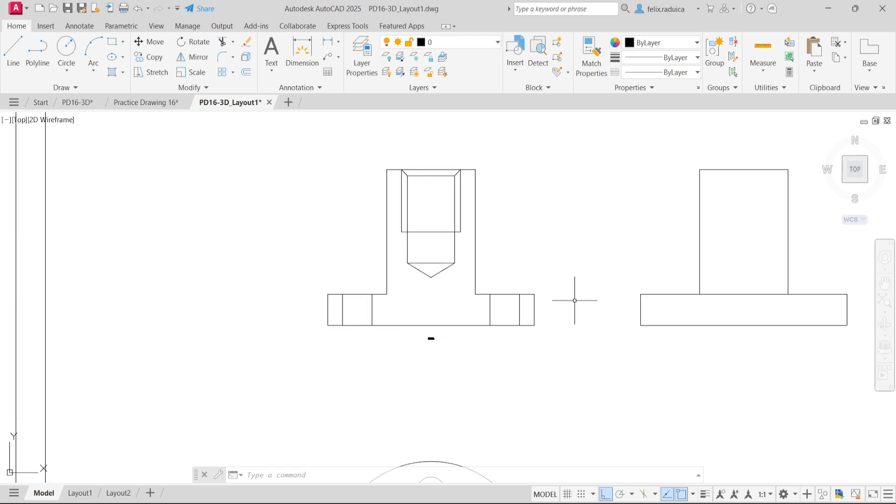
pyautogui.moveTo(438, 340)
pyautogui.mouseDown()
pyautogui.moveTo(425, 333)
pyautogui.moveTo(426, 343)
pyautogui.mouseUp()
pyautogui.scroll(5, 425, 343)
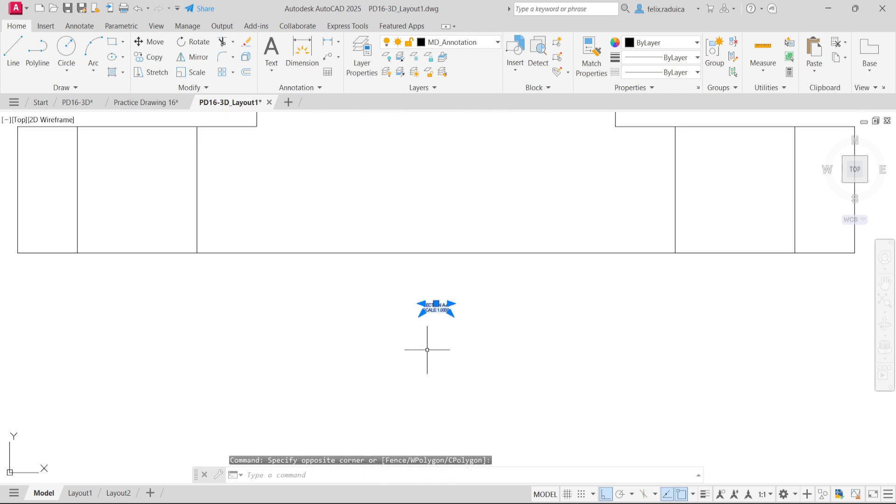
pyautogui.press('Delete')
pyautogui.scroll(-4, 444, 286)
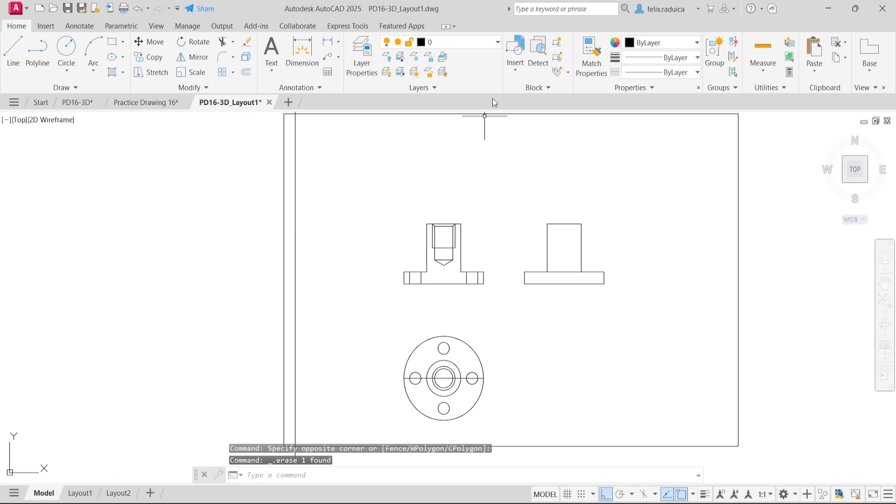
pyautogui.scroll(4, 434, 231)
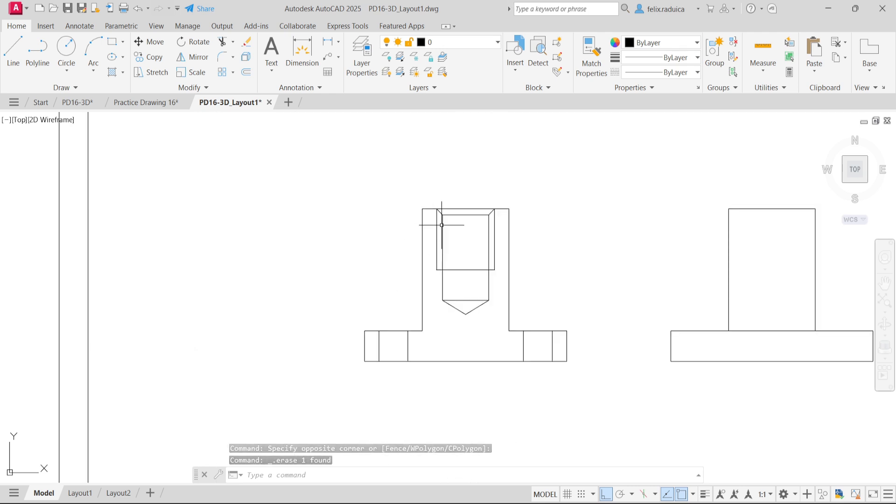
pyautogui.scroll(2, 452, 222)
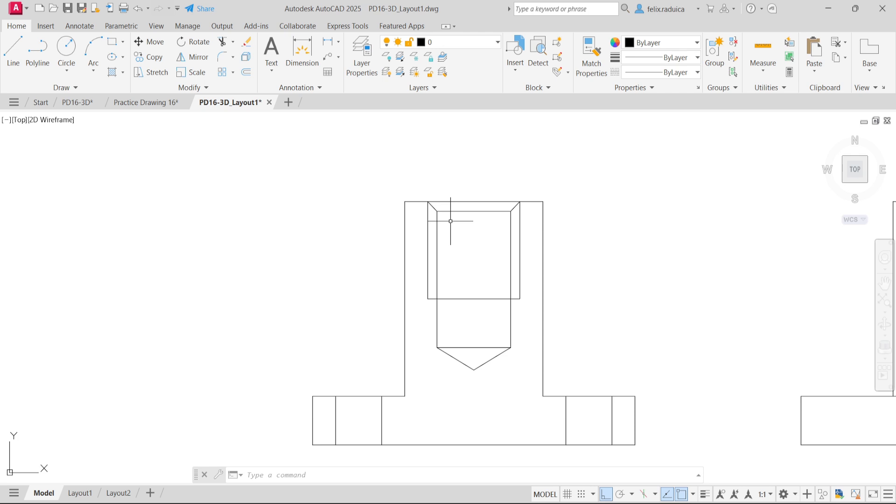
pyautogui.write('c')
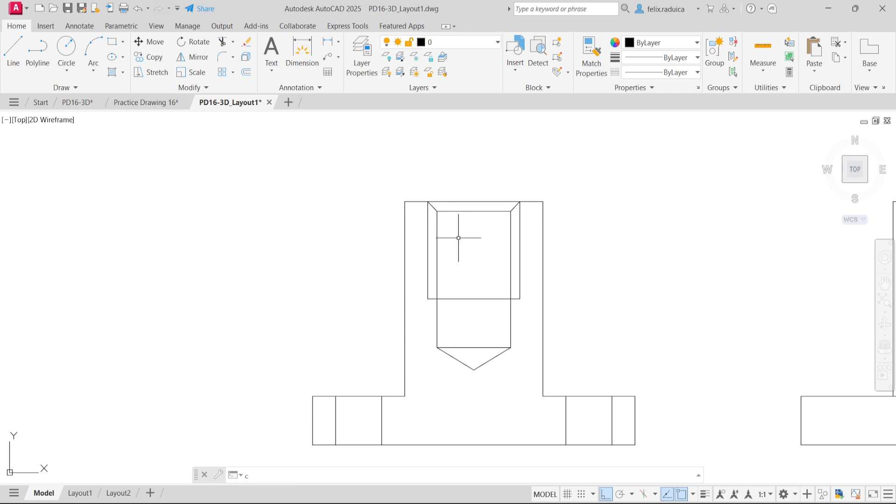
pyautogui.press('Return')
pyautogui.press('Escape')
# Draw a vertical construction line from the section's top left thread-root corner down through the circular top view.
pyautogui.write('x')
pyautogui.press('Return')
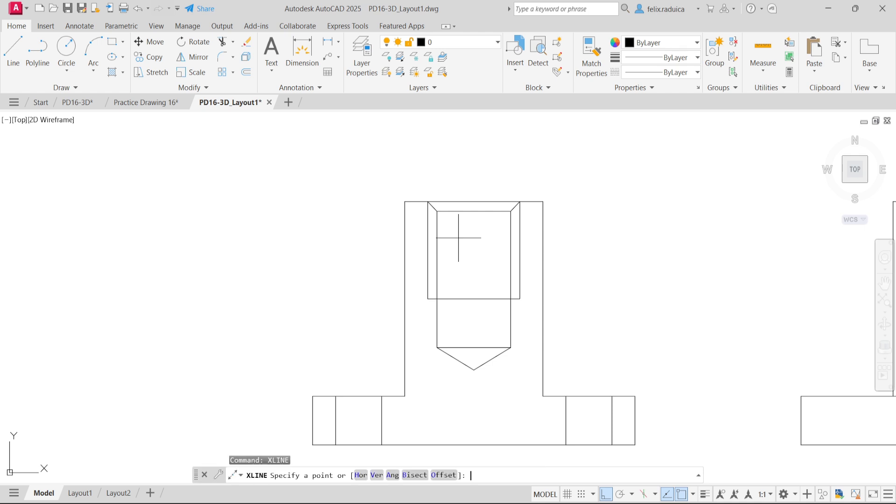
pyautogui.click(428, 202)
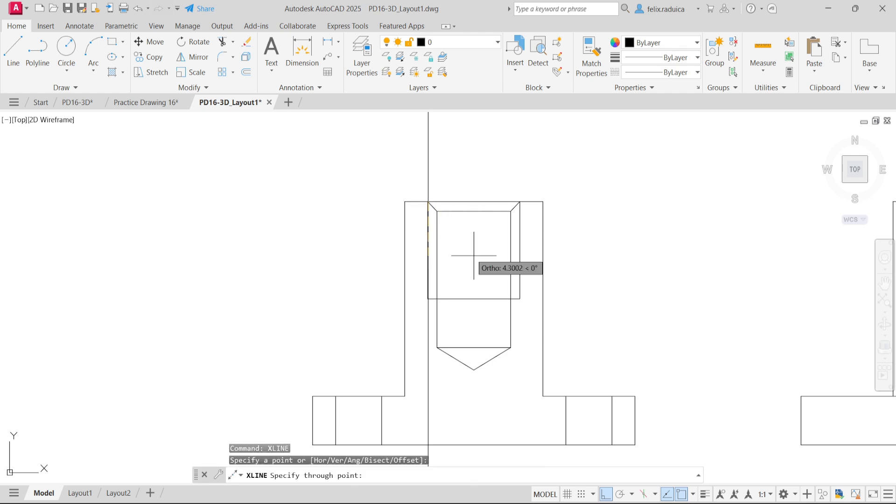
pyautogui.scroll(-4, 479, 432)
pyautogui.moveTo(480, 455); pyautogui.dragTo(472, 322, button='middle')
pyautogui.scroll(3, 462, 366)
pyautogui.moveTo(437, 417); pyautogui.dragTo(436, 305, button='middle')
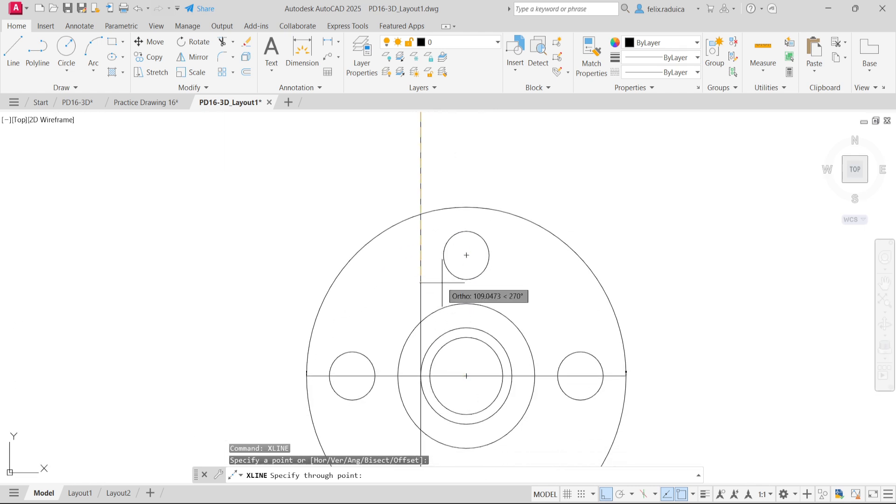
pyautogui.click(434, 289)
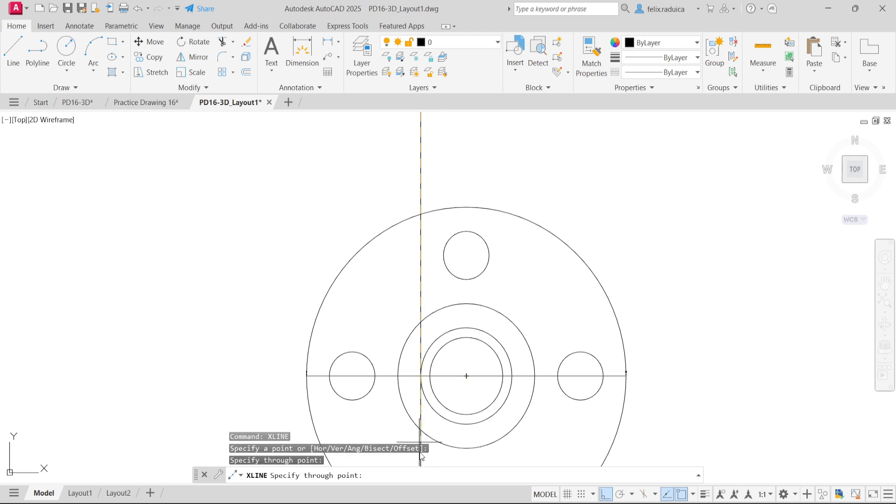
pyautogui.press('Escape')
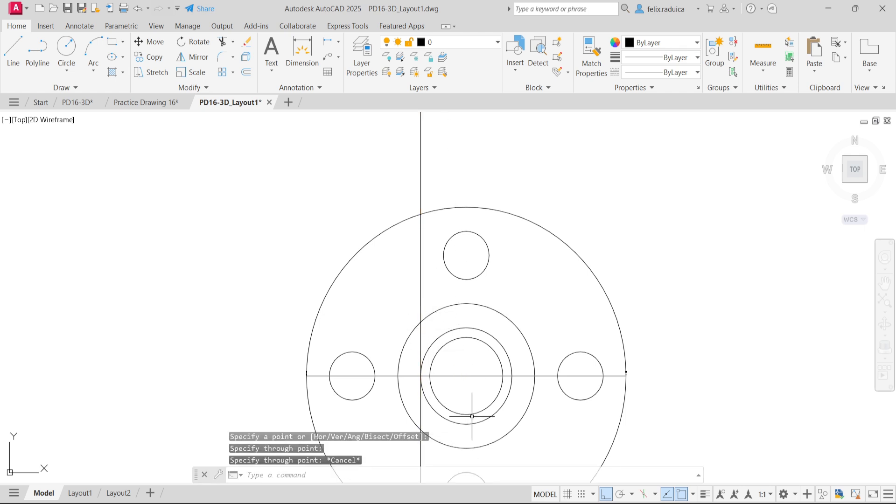
# Explode the flange's circular top view into separate objects.
pyautogui.hotkey('ctrl', 'a')
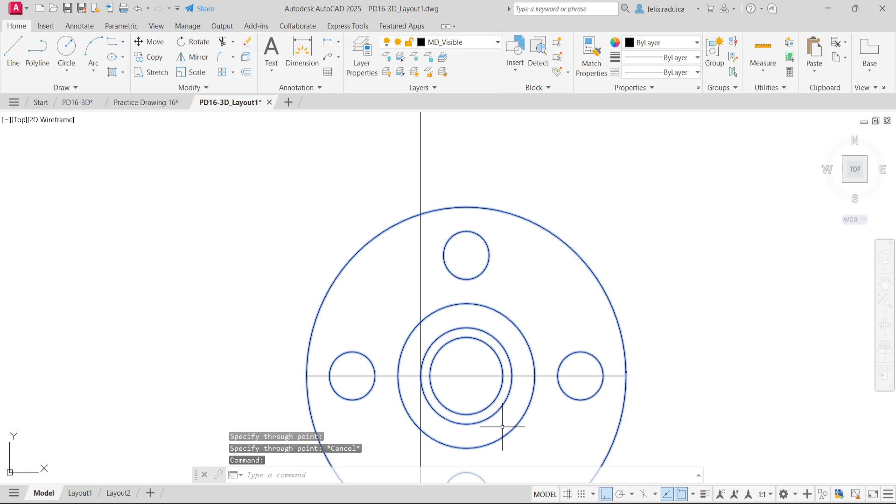
pyautogui.press('Escape')
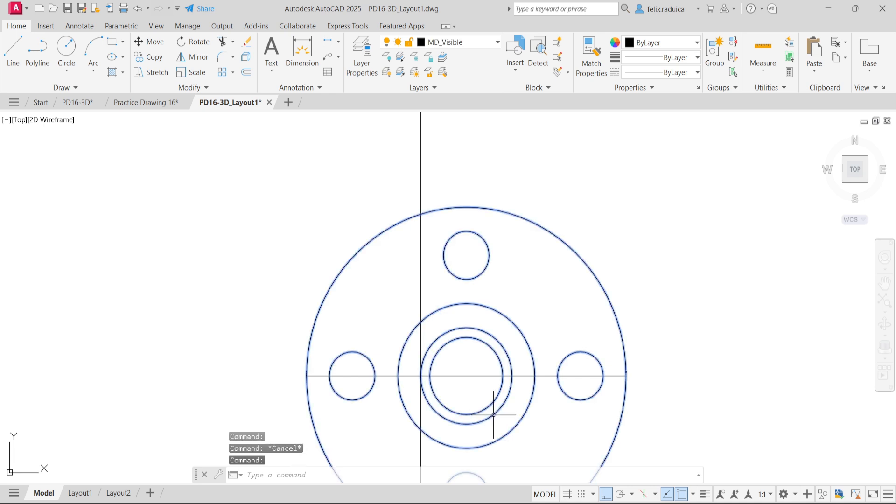
pyautogui.write('exp')
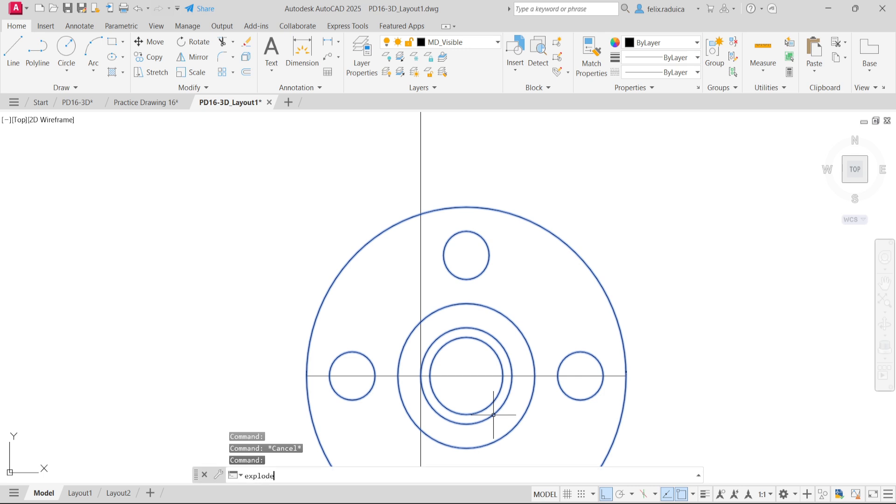
pyautogui.write('lode')
pyautogui.press('Return')
pyautogui.click(493, 415)
pyautogui.press('Return')
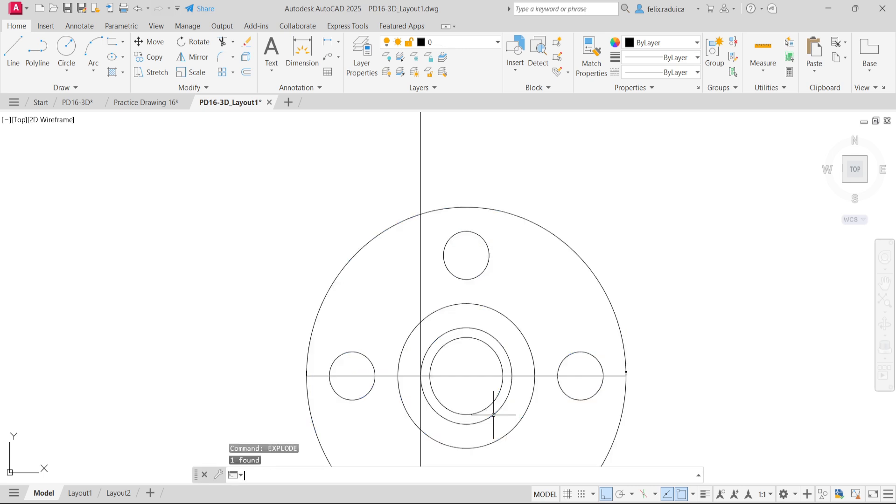
pyautogui.write('break')
pyautogui.press('Return')
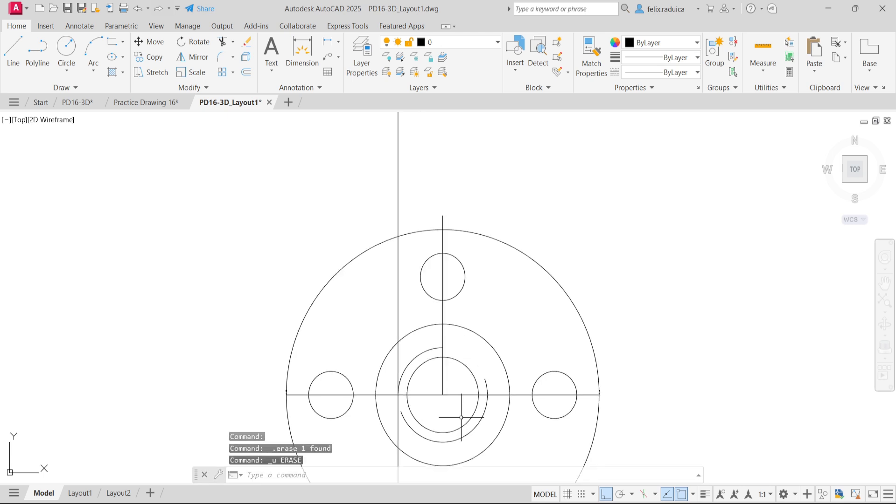
pyautogui.hotkey('ctrl', 'z')
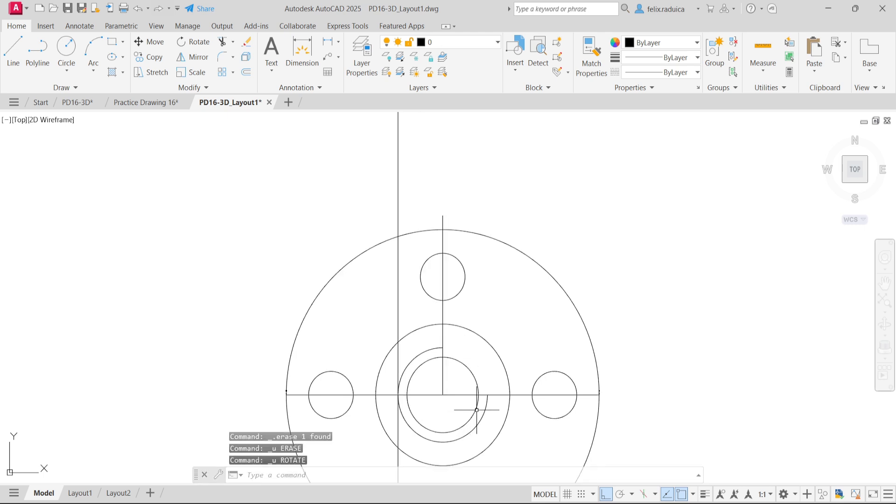
# Erase the lower and upper-left thread arcs around the central bore in the flange's circular top view.
pyautogui.click(488, 425)
pyautogui.click(463, 393)
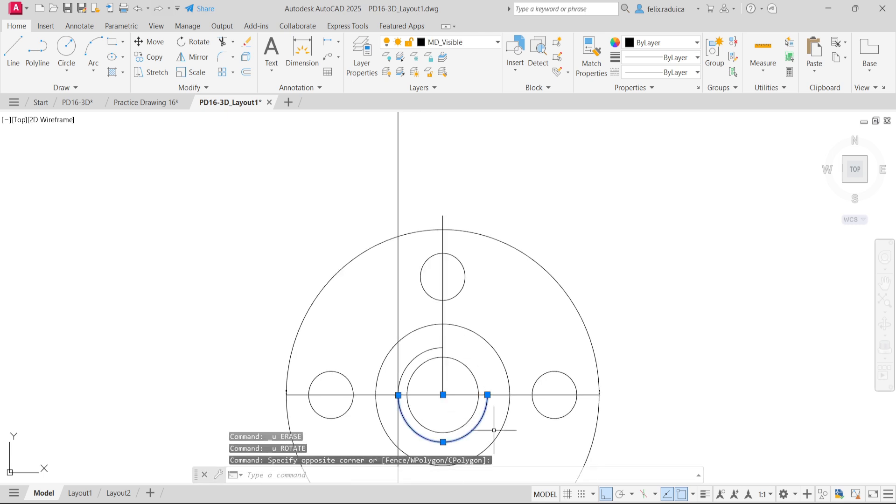
pyautogui.press('Delete')
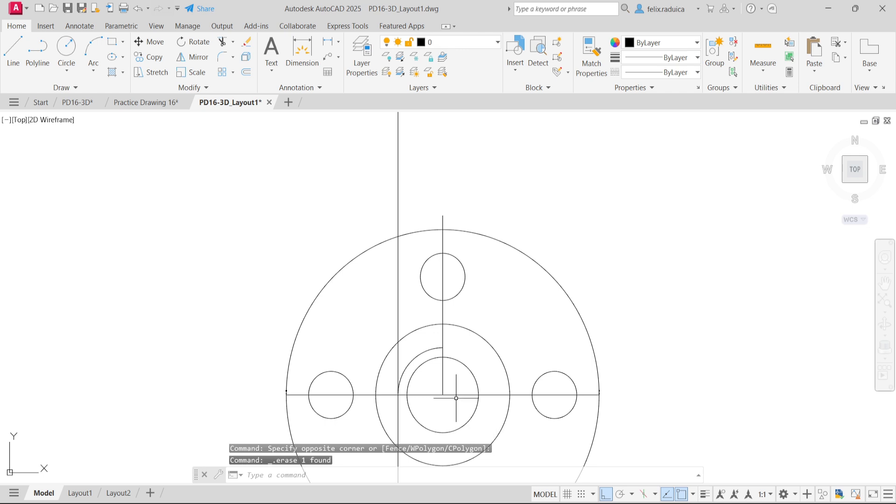
pyautogui.click(417, 359)
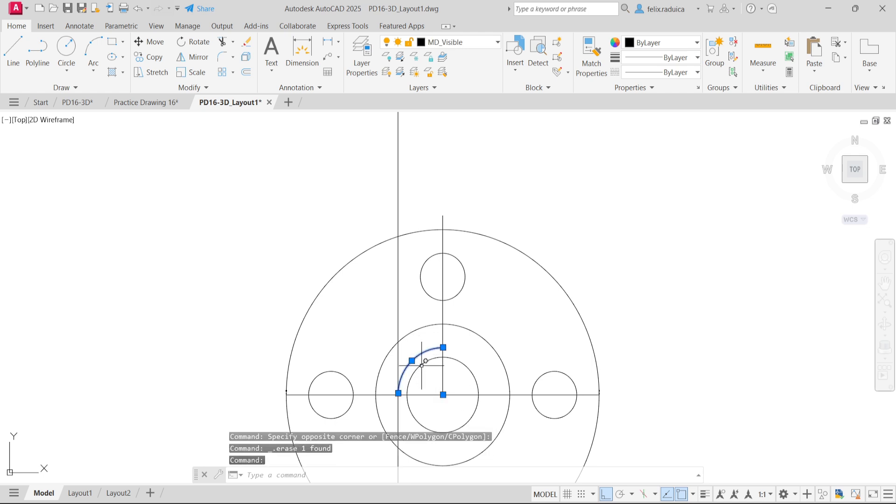
pyautogui.press('Delete')
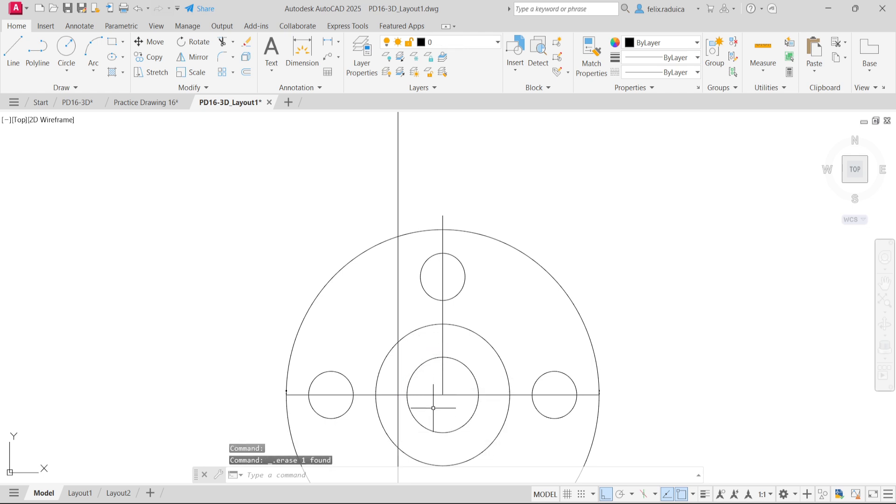
# Draw a circle centred on the flange's top view with its radius reaching the vertical construction line.
pyautogui.write('c')
pyautogui.press('Return')
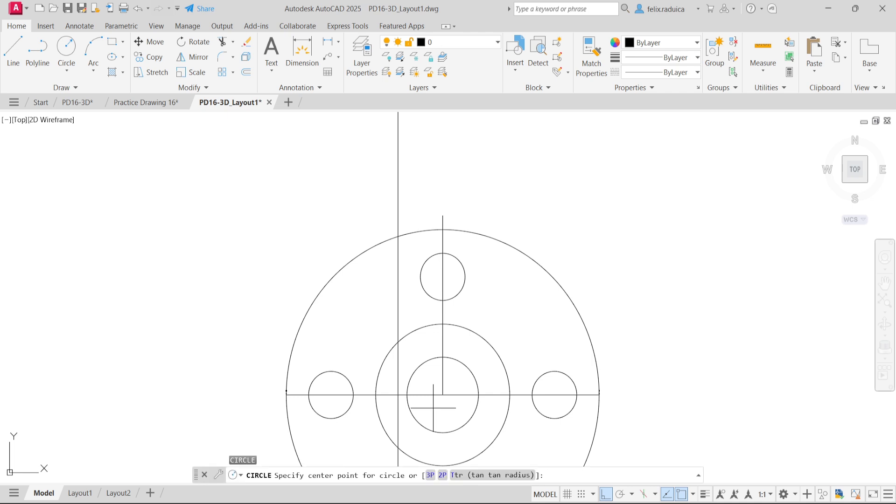
pyautogui.click(439, 395)
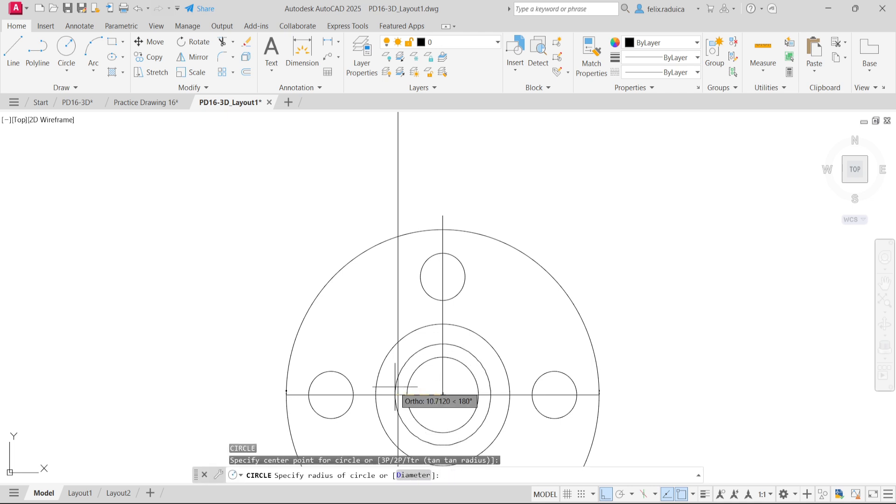
pyautogui.click(398, 395)
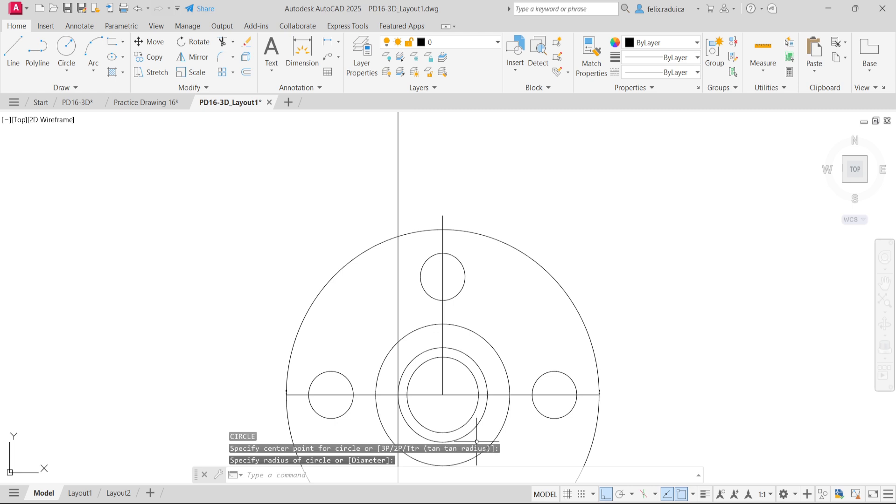
# Break the new thread circle into a roughly three-quarter arc, leaving the upper-right quadrant open.
pyautogui.write('break')
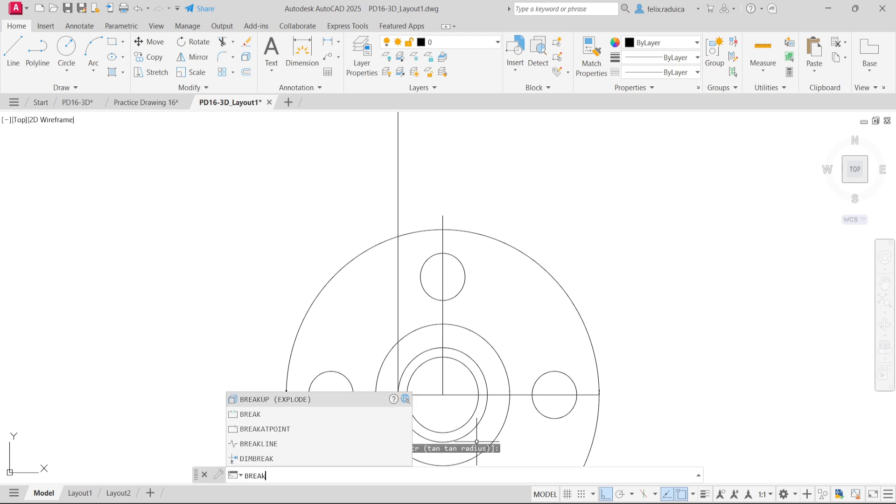
pyautogui.press('Return')
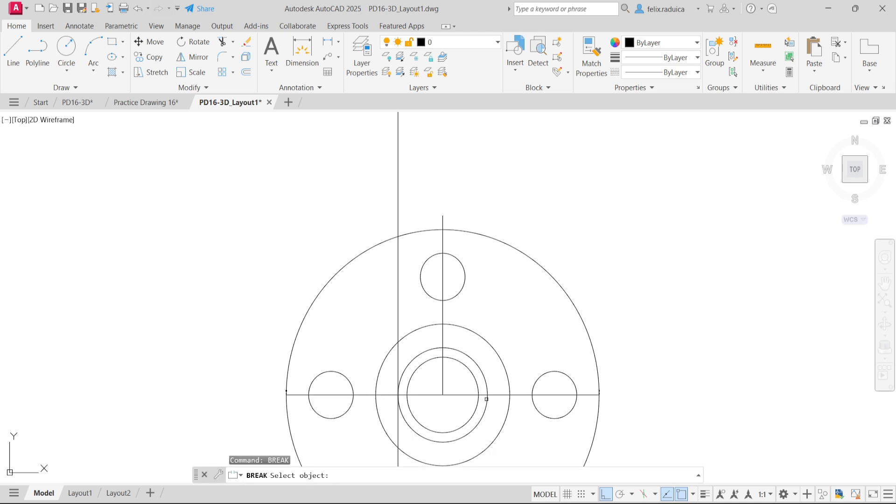
pyautogui.click(487, 402)
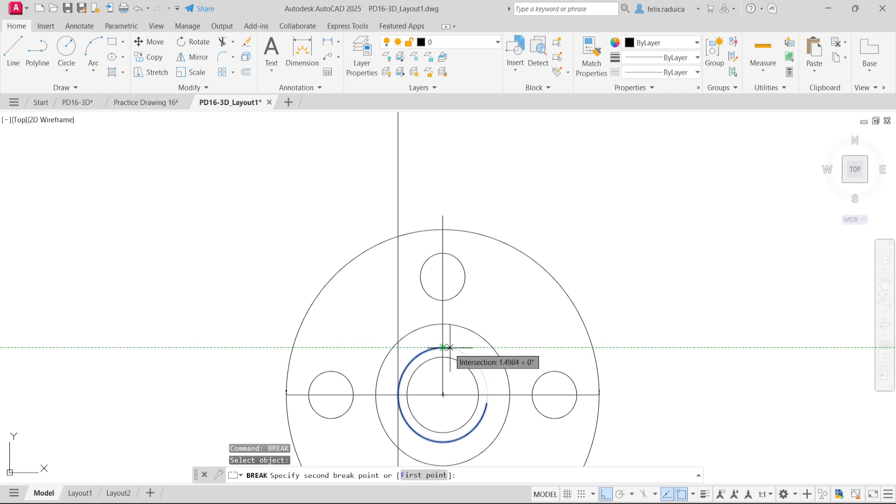
pyautogui.scroll(3, 453, 348)
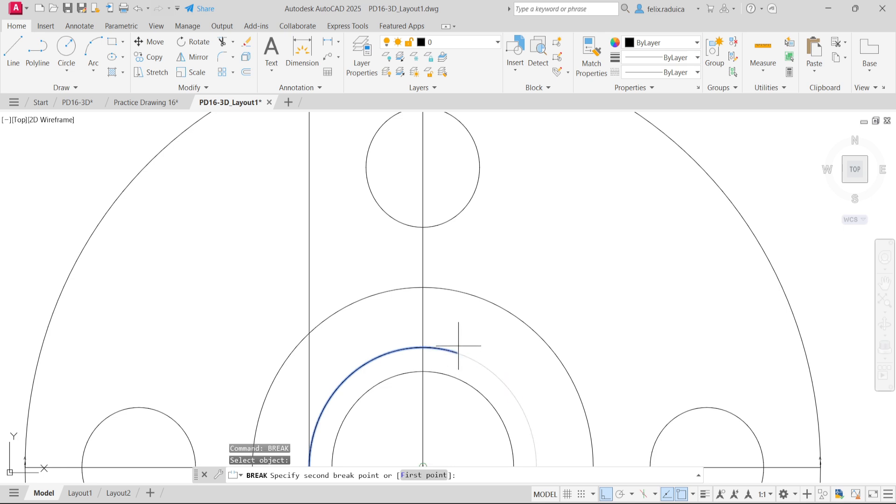
pyautogui.click(456, 342)
pyautogui.scroll(-2, 469, 390)
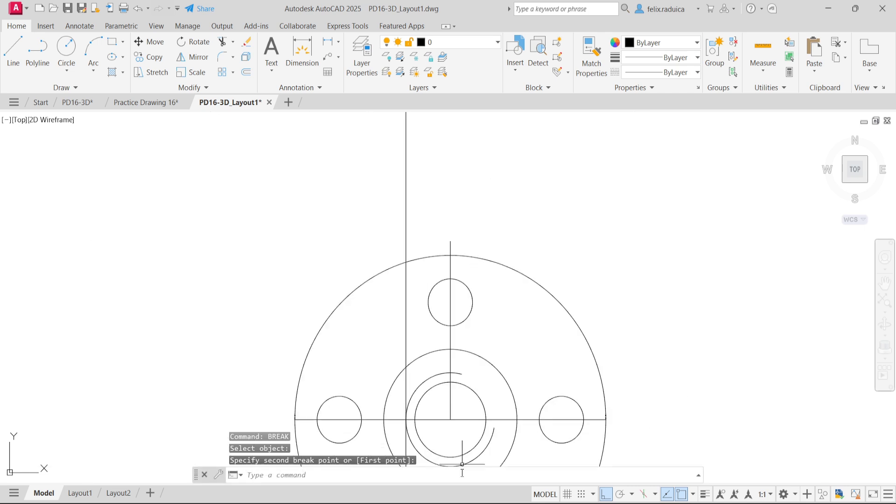
# Erase the vertical construction line running from the section view through the circular top view.
pyautogui.scroll(-2, 366, 316)
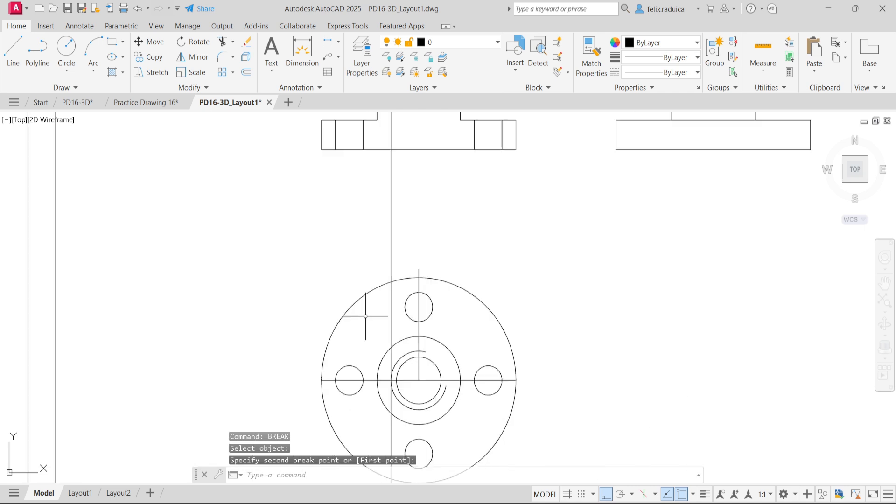
pyautogui.click(399, 252)
pyautogui.click(371, 247)
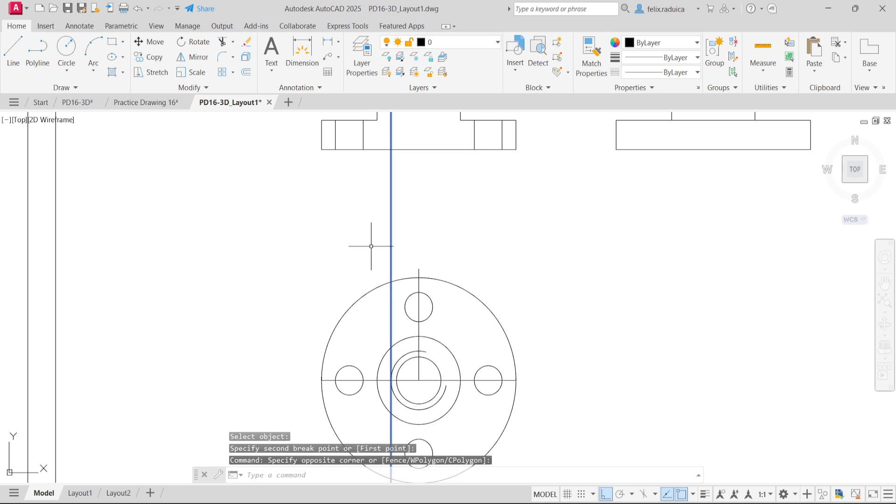
pyautogui.press('Delete')
# Erase the projected side view beside the section view.
pyautogui.scroll(-3, 376, 299)
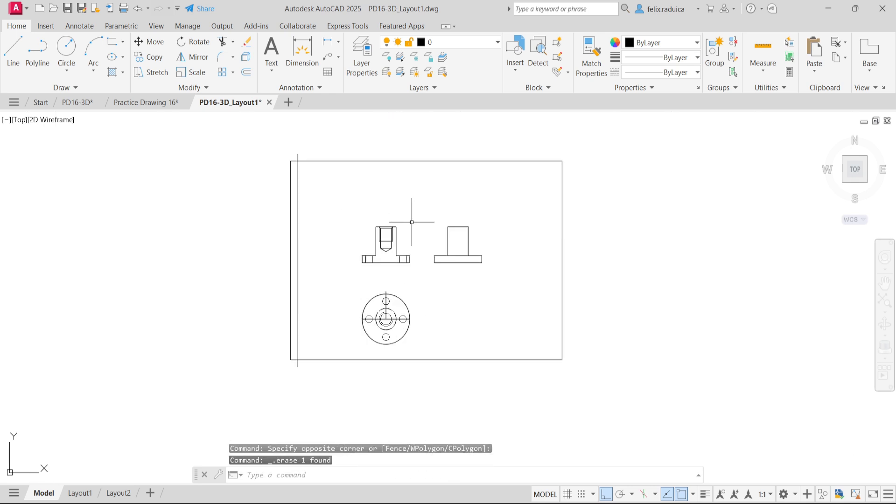
pyautogui.scroll(3, 407, 236)
pyautogui.scroll(-2, 400, 250)
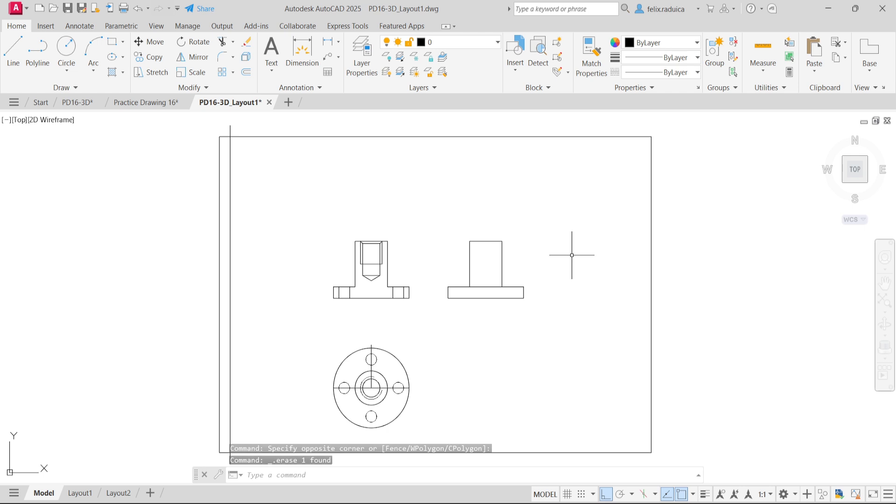
pyautogui.scroll(-2, 463, 213)
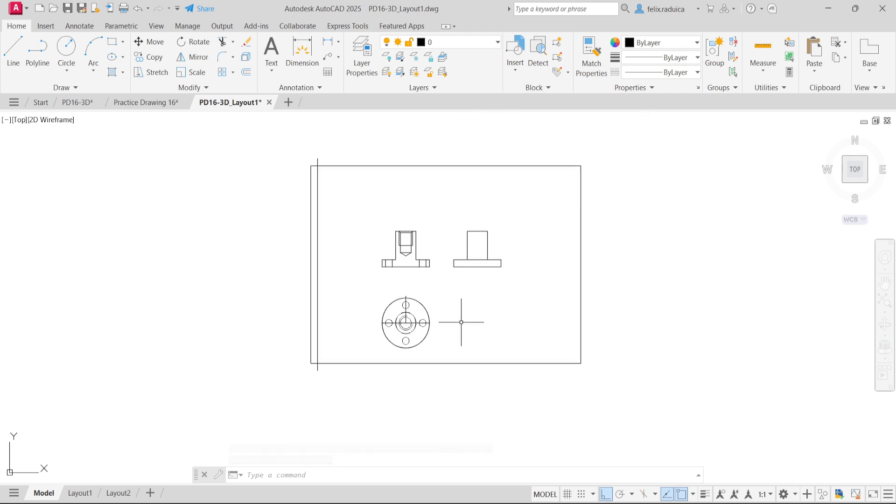
pyautogui.click(532, 290)
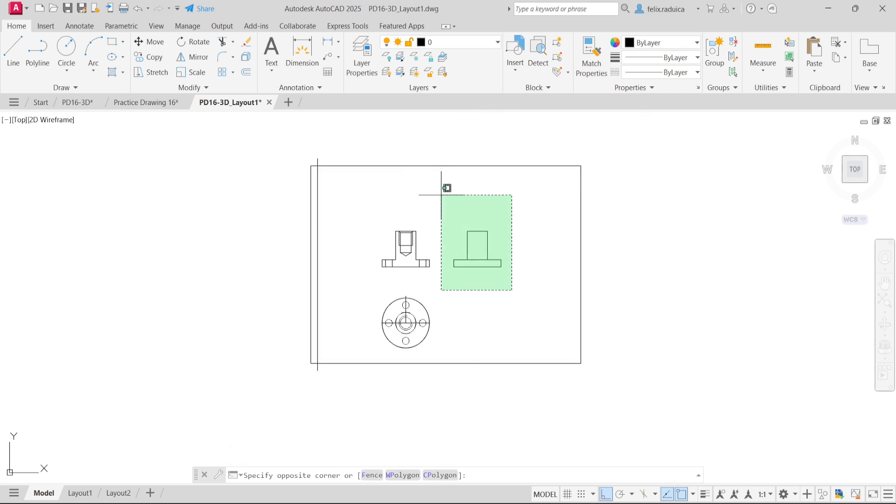
pyautogui.click(453, 228)
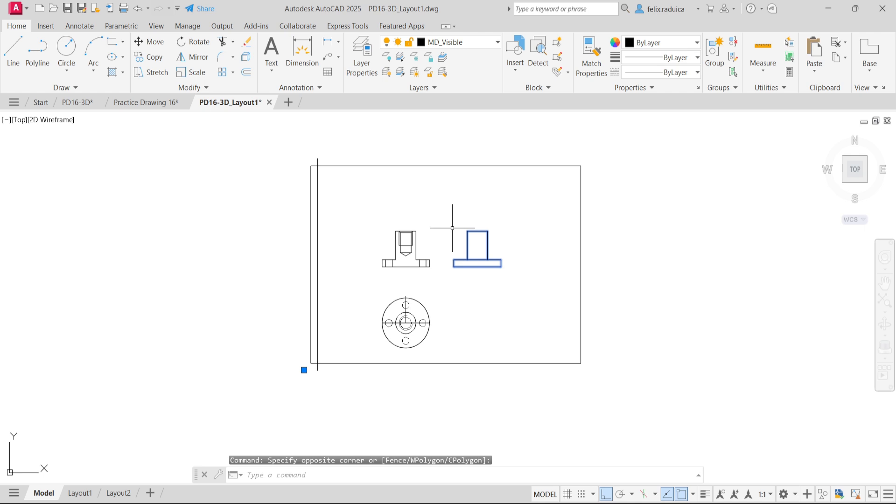
pyautogui.press('Delete')
# Create a new layer named Thick.
pyautogui.scroll(4, 411, 247)
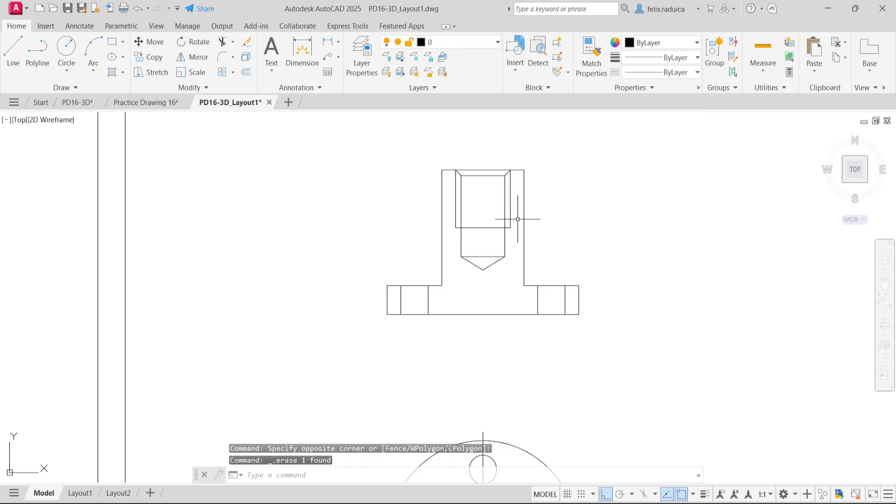
pyautogui.scroll(-2, 518, 322)
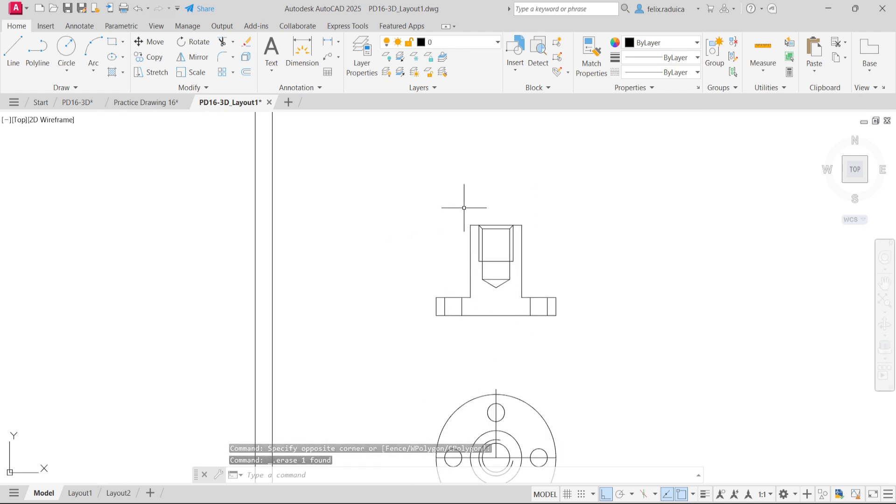
pyautogui.scroll(1, 501, 222)
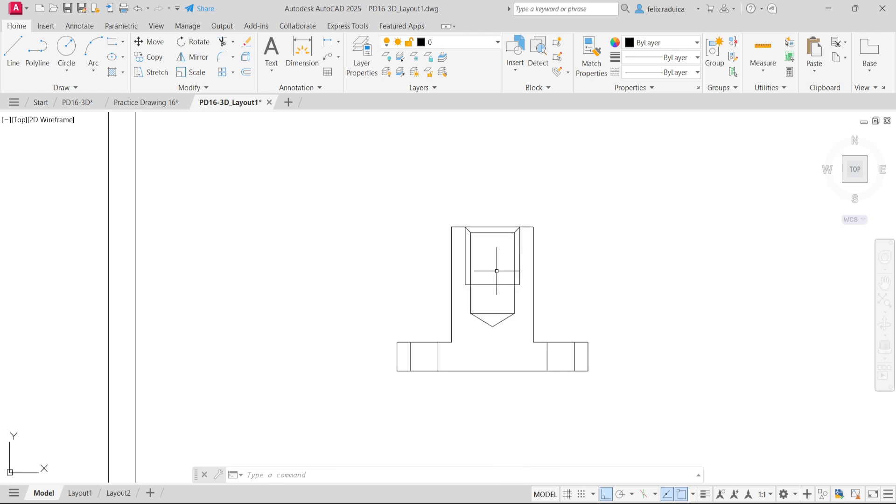
pyautogui.write('la')
pyautogui.press('Return')
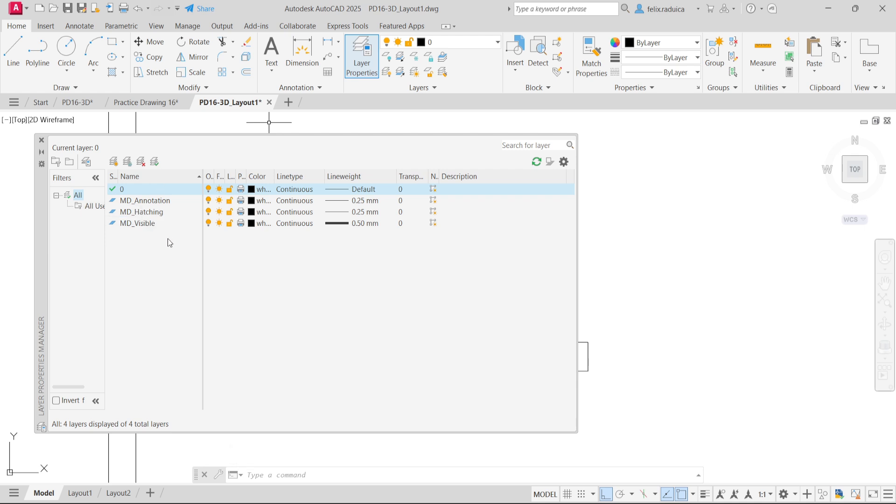
pyautogui.rightClick(135, 242)
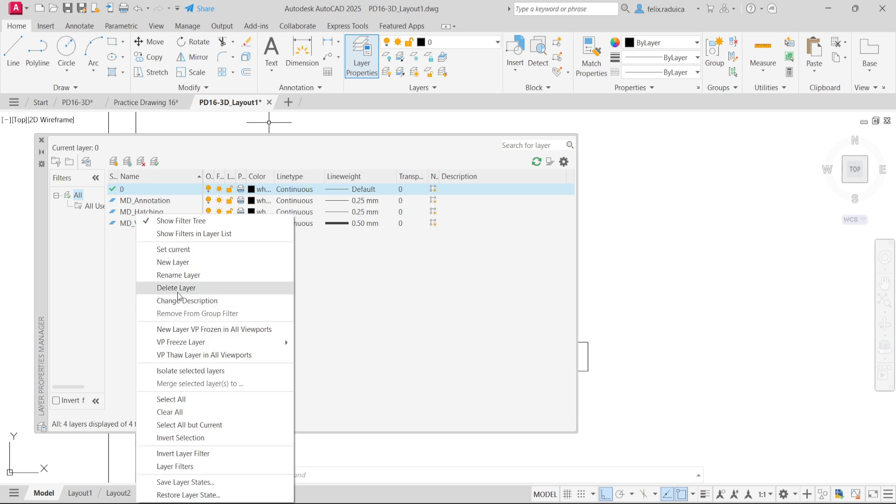
pyautogui.click(203, 263)
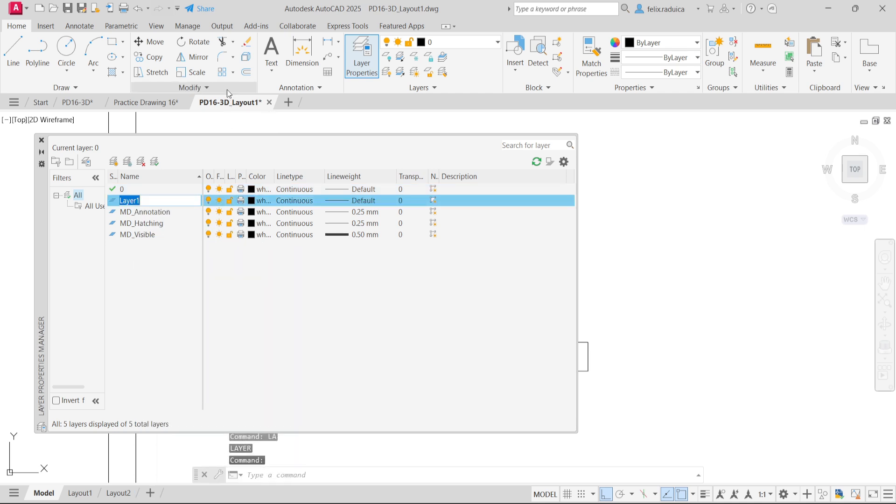
pyautogui.write('Thick')
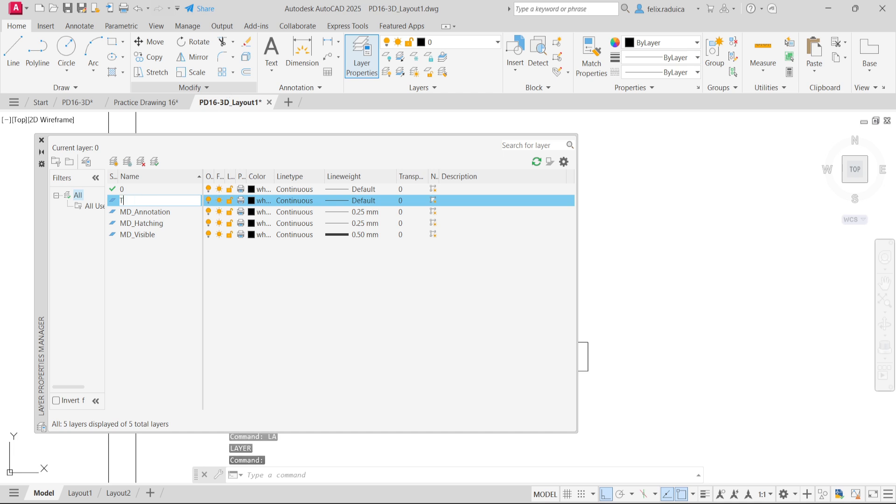
pyautogui.press('Return')
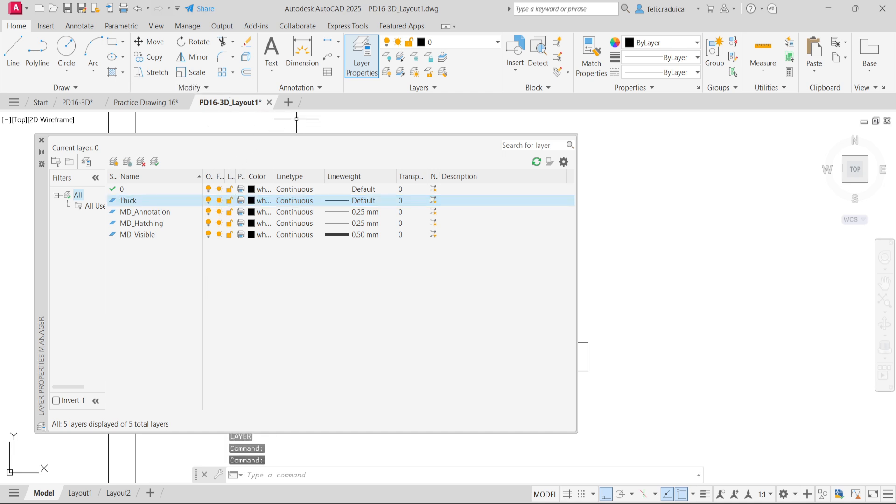
# Set the Thick layer's lineweight to 0.30 mm and close the layer manager.
pyautogui.click(336, 200)
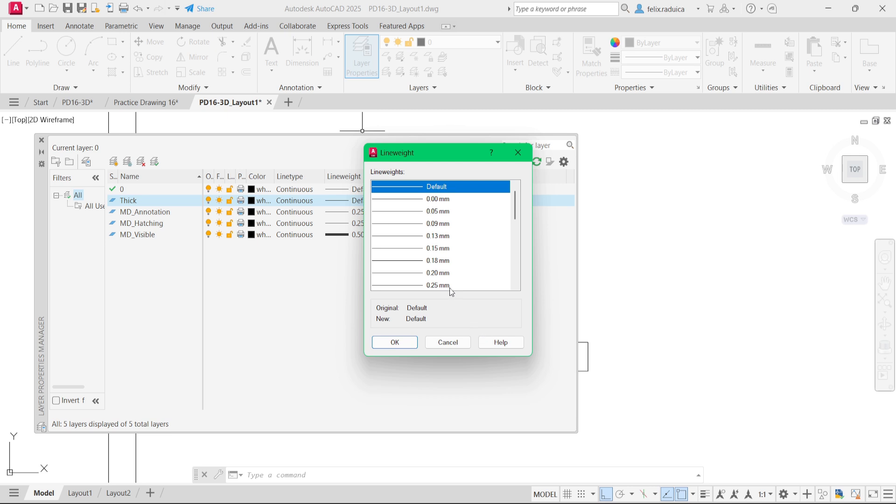
pyautogui.scroll(-1, 481, 277)
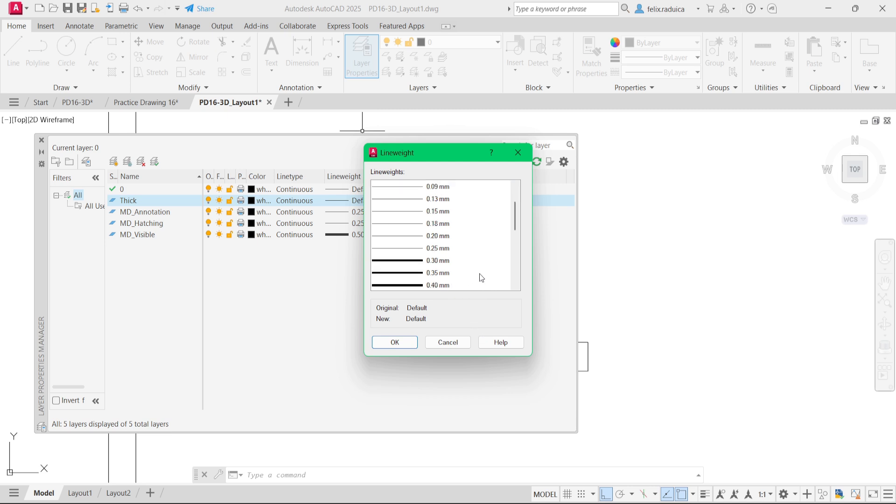
pyautogui.click(455, 262)
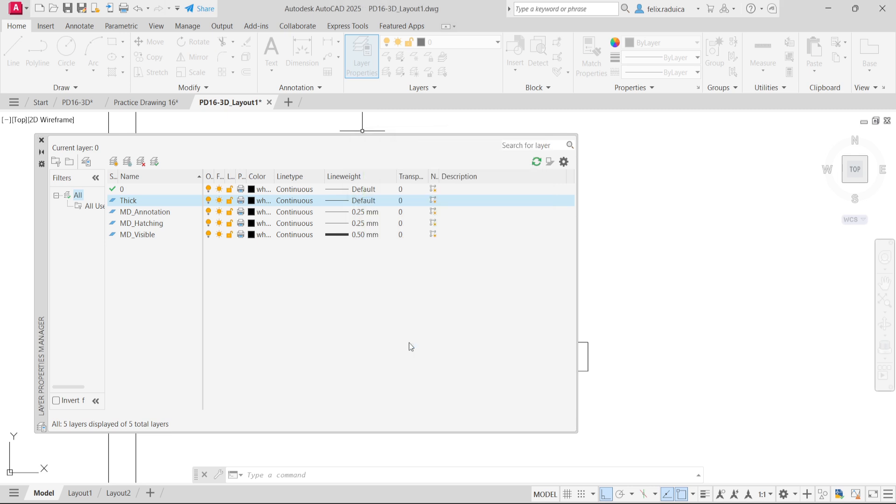
pyautogui.click(410, 343)
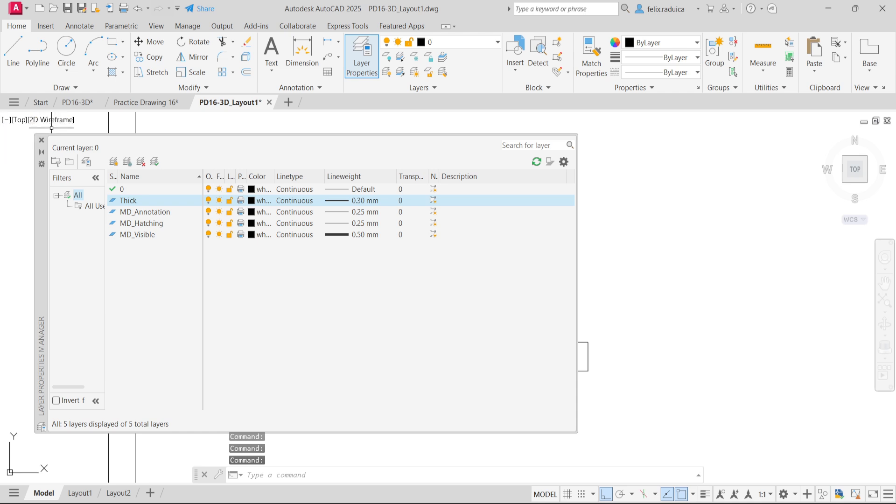
pyautogui.click(41, 140)
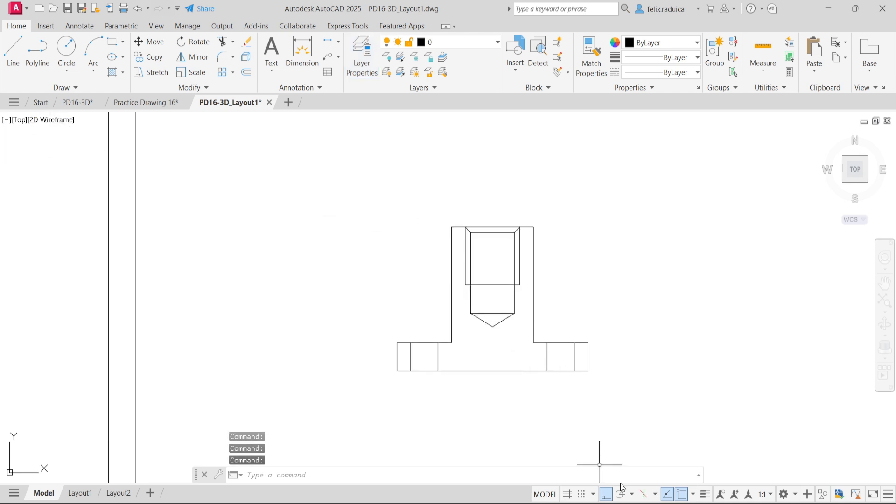
# Move the section view's outline, hole, chamfer and thread-end edges to the Thick layer, leaving out the two vertical thread lines.
pyautogui.click(515, 301)
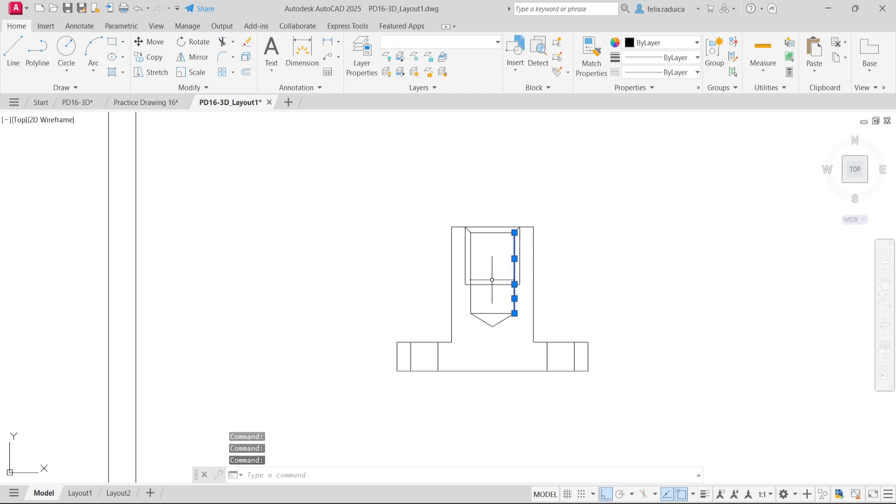
pyautogui.click(468, 252)
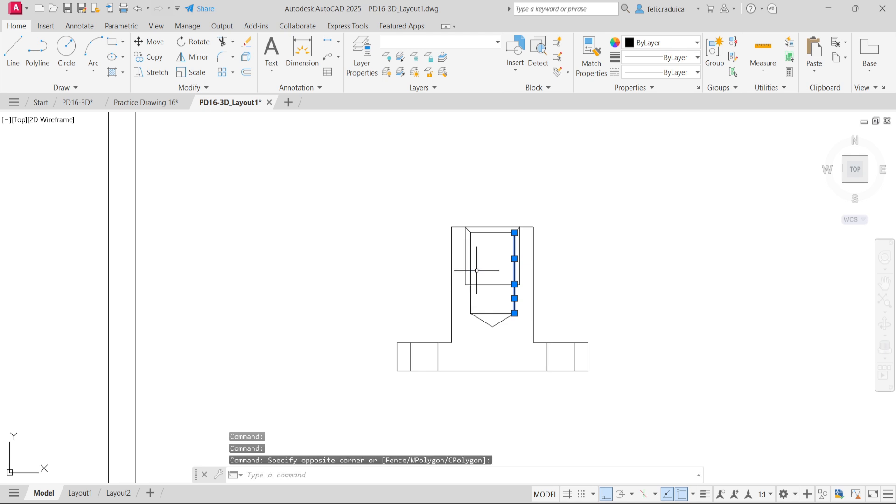
pyautogui.click(468, 273)
pyautogui.click(476, 274)
pyautogui.click(479, 276)
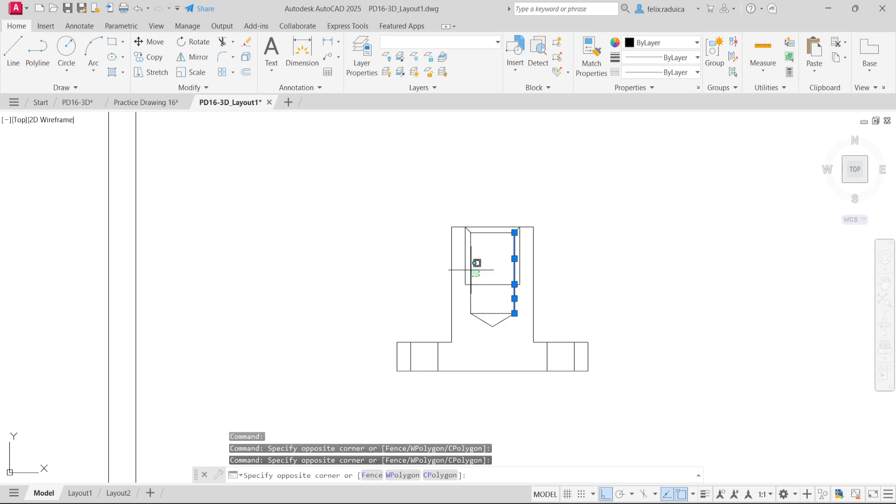
pyautogui.click(467, 268)
pyautogui.click(493, 280)
pyautogui.click(485, 291)
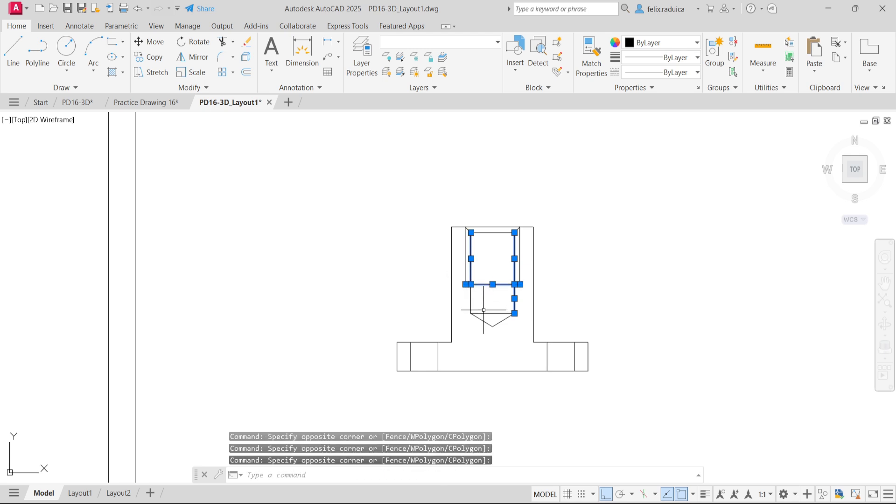
pyautogui.click(516, 341)
pyautogui.click(478, 298)
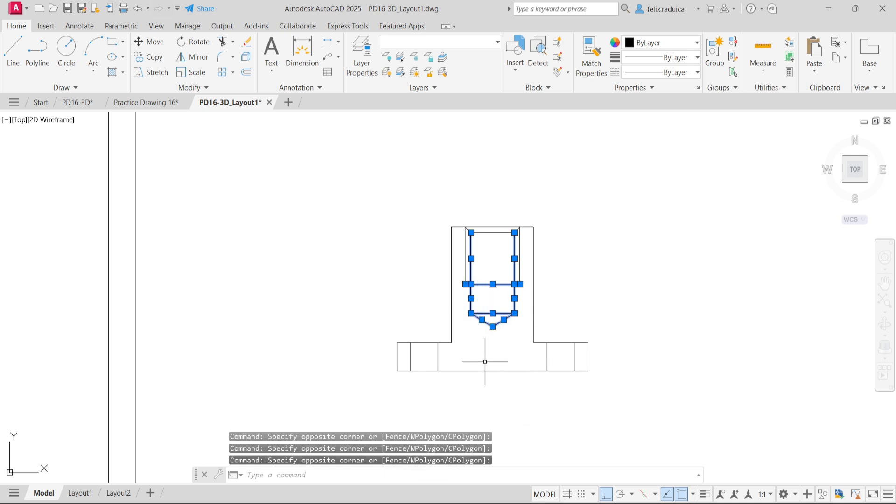
pyautogui.click(458, 380)
pyautogui.click(380, 304)
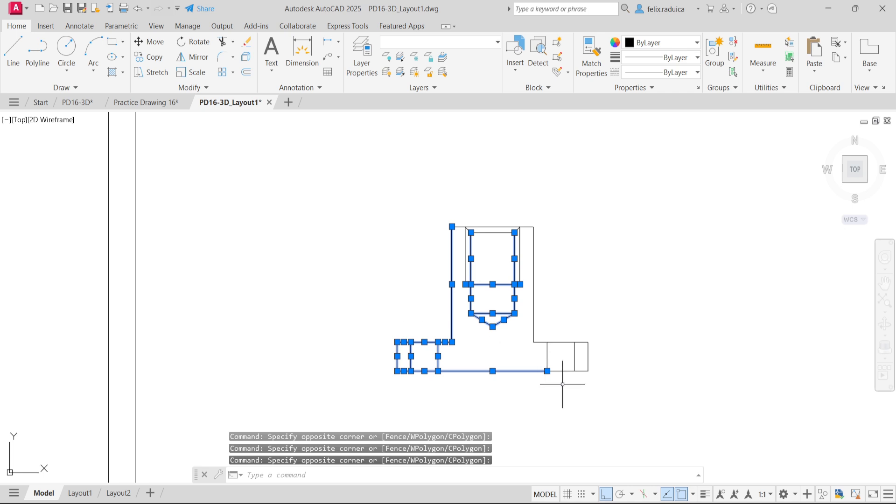
pyautogui.click(620, 395)
pyautogui.click(541, 325)
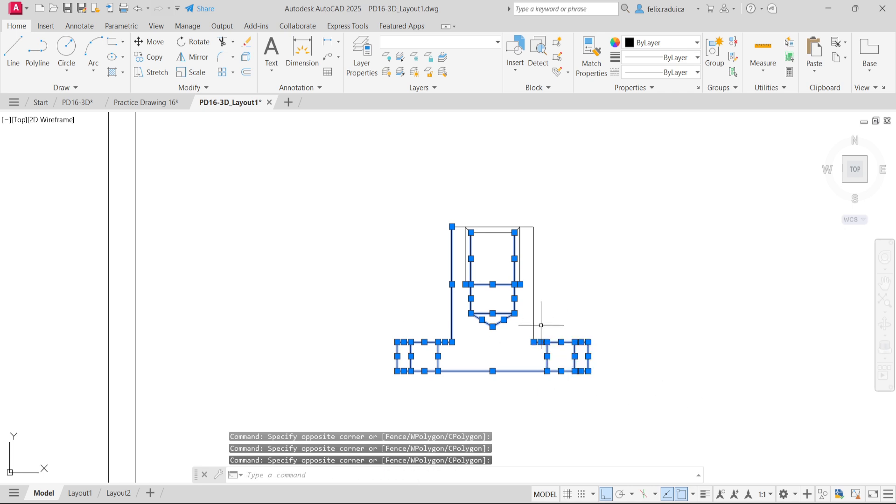
pyautogui.click(543, 323)
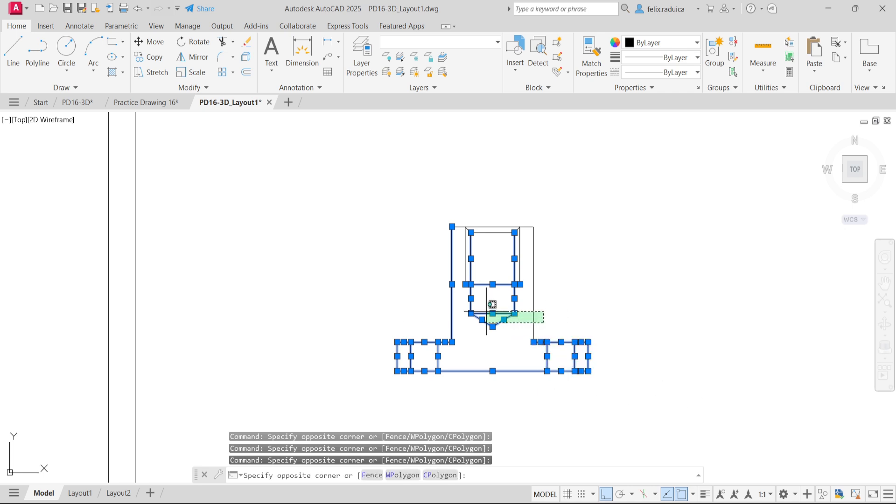
pyautogui.click(527, 296)
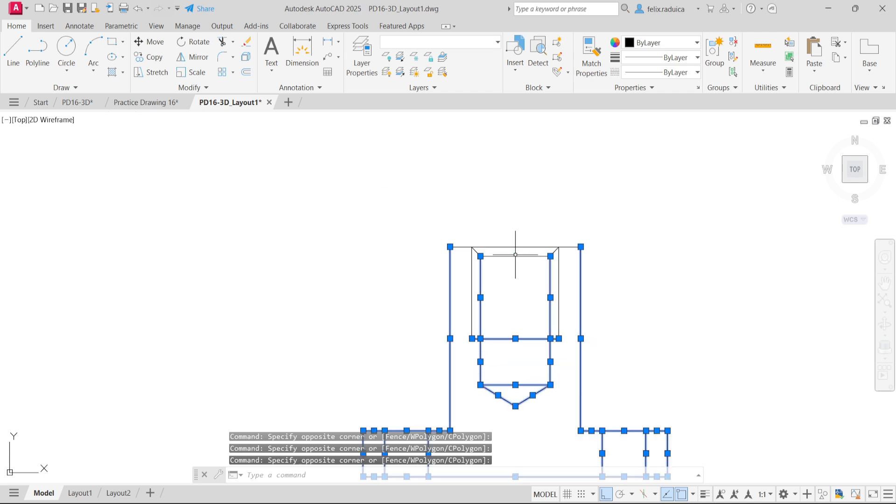
pyautogui.click(515, 269)
pyautogui.click(509, 233)
pyautogui.scroll(2, 449, 256)
pyautogui.click(481, 254)
pyautogui.click(466, 220)
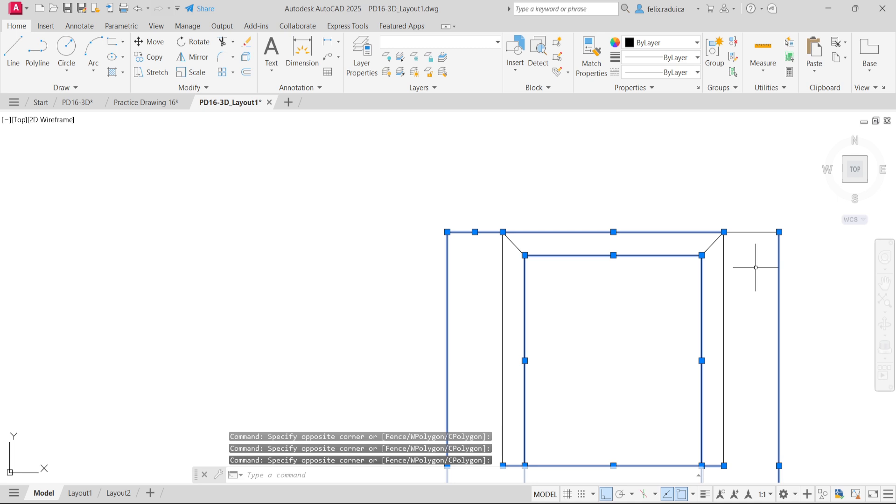
pyautogui.click(751, 246)
pyautogui.click(742, 213)
pyautogui.click(713, 244)
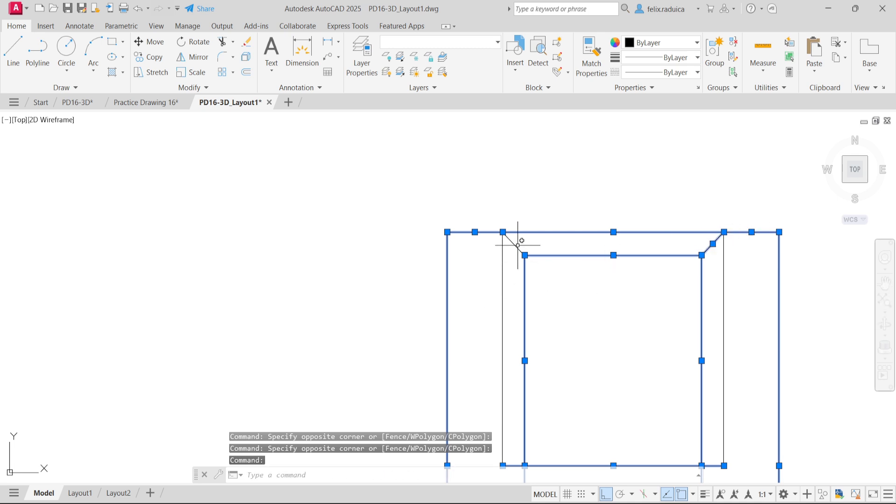
pyautogui.click(516, 242)
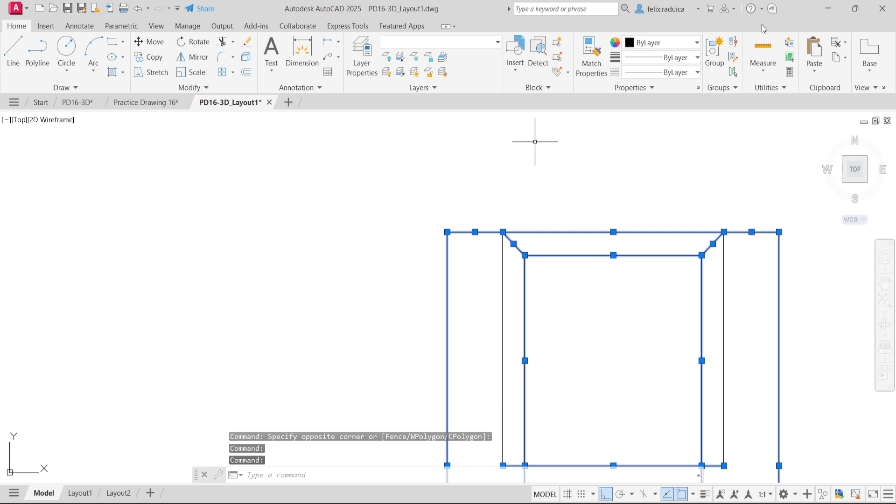
pyautogui.click(450, 41)
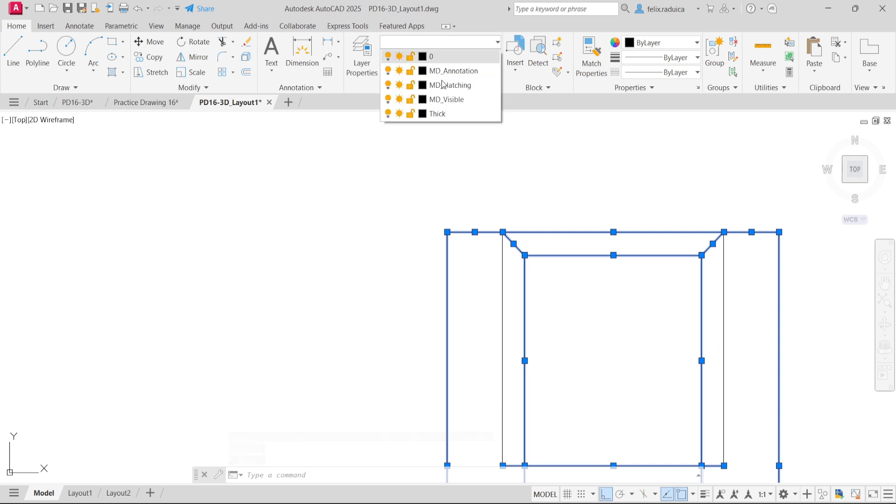
pyautogui.click(437, 113)
pyautogui.press('Escape')
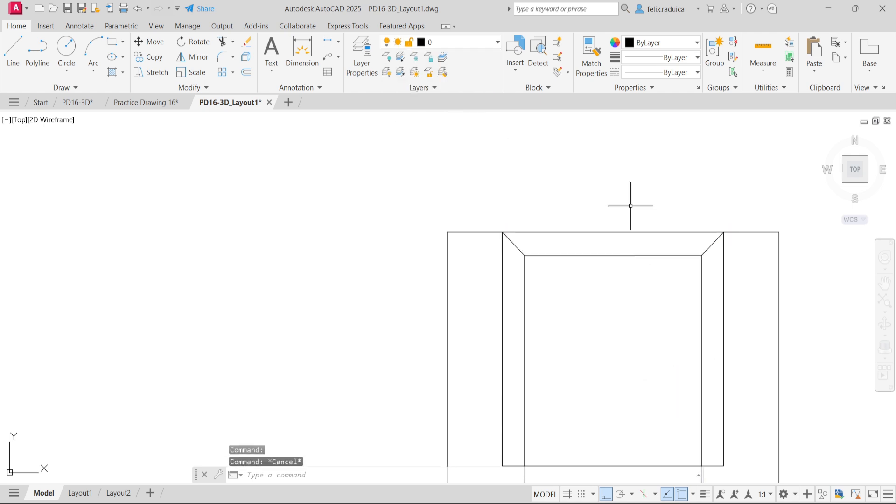
# Turn on lineweight display by setting LWDISPLAY to on.
pyautogui.write('LWD')
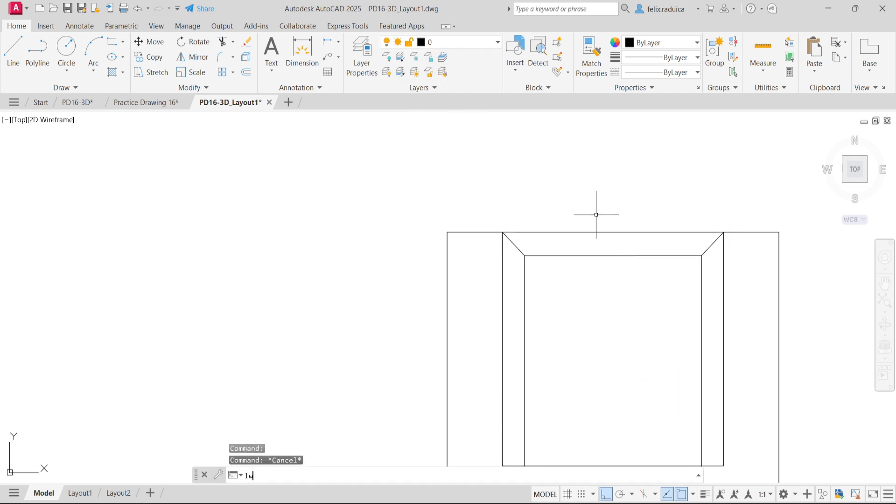
pyautogui.press('Return')
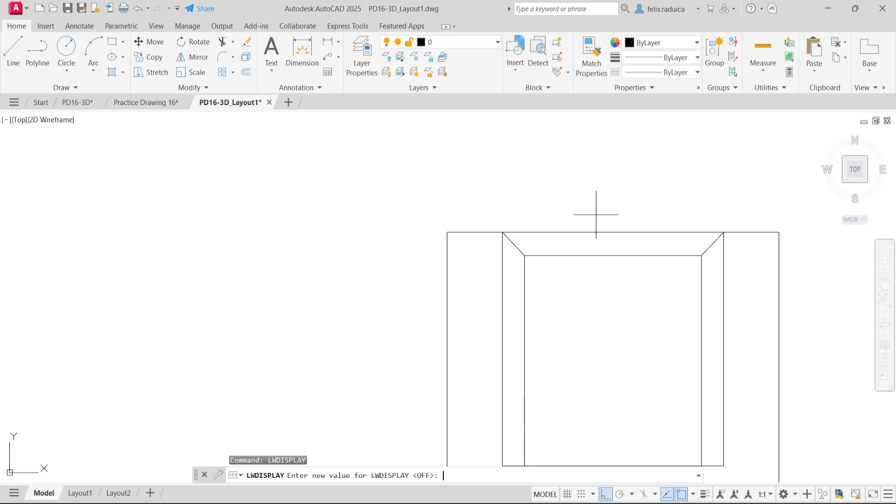
pyautogui.press('Return')
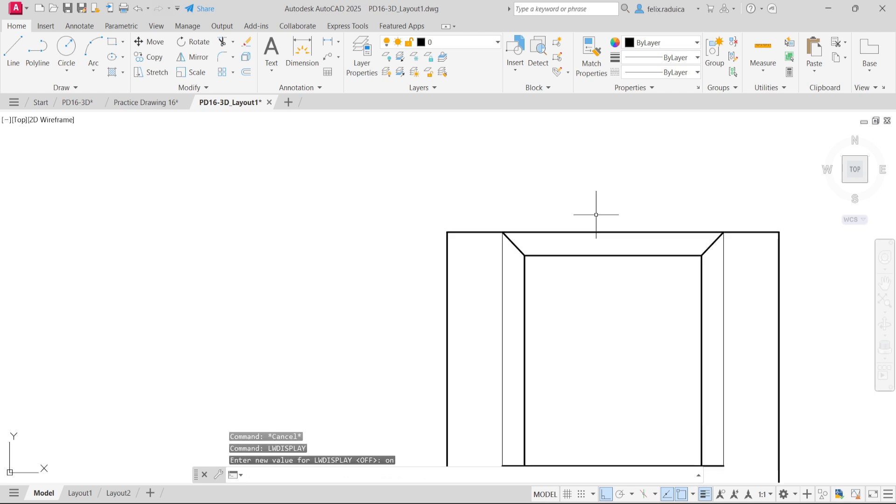
# Move the top view's three concentric full circles and the side and lower bolt holes to the Thick layer.
pyautogui.scroll(-2, 663, 299)
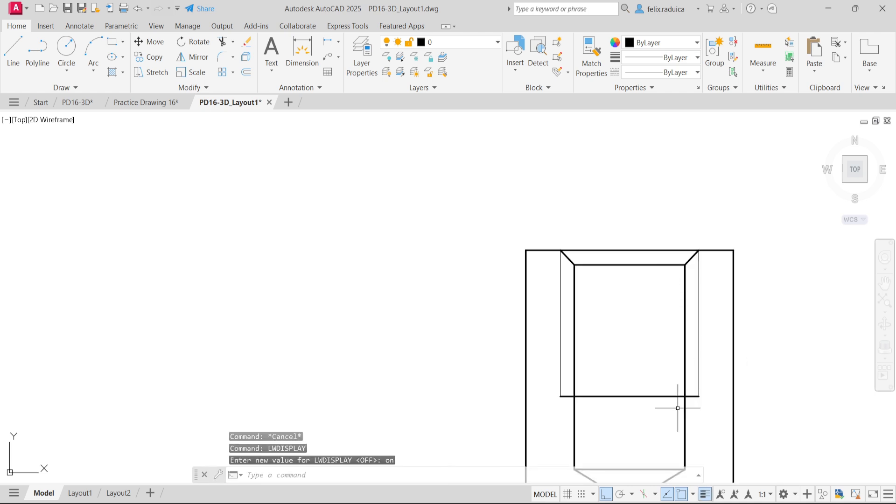
pyautogui.scroll(-2, 678, 408)
pyautogui.scroll(-3, 676, 443)
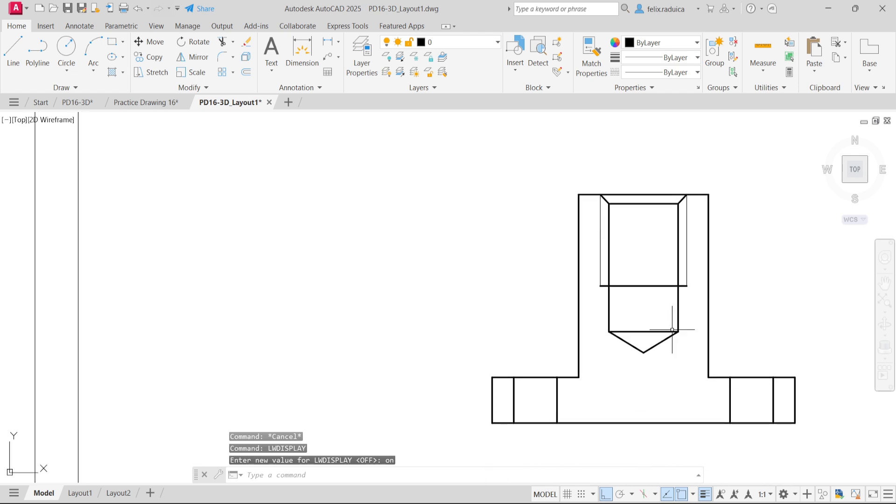
pyautogui.moveTo(653, 442); pyautogui.dragTo(638, 299, button='middle')
pyautogui.scroll(2, 639, 410)
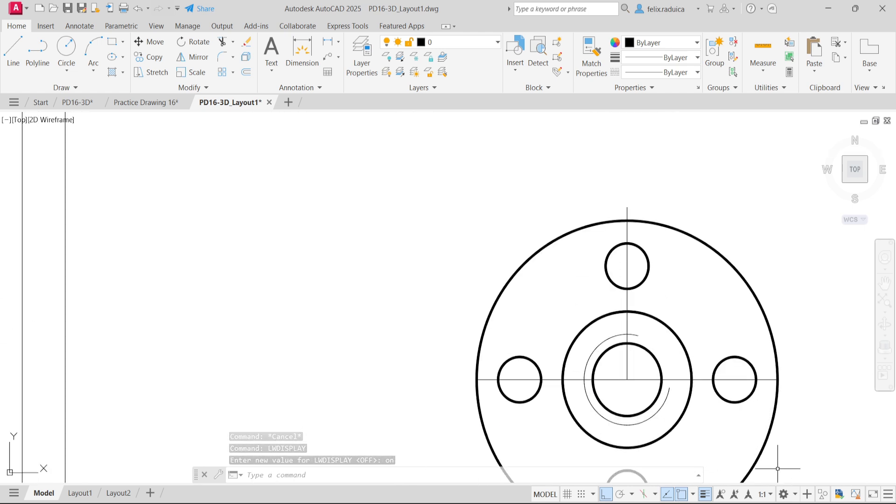
pyautogui.click(790, 454)
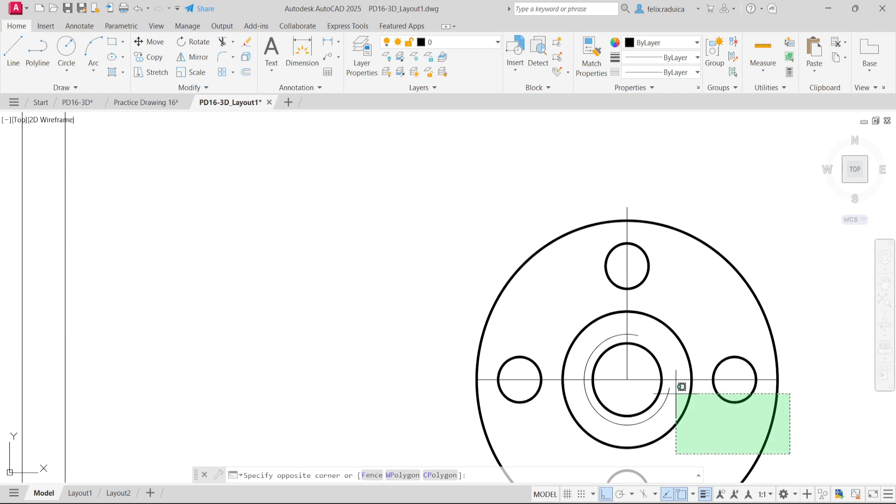
pyautogui.click(682, 380)
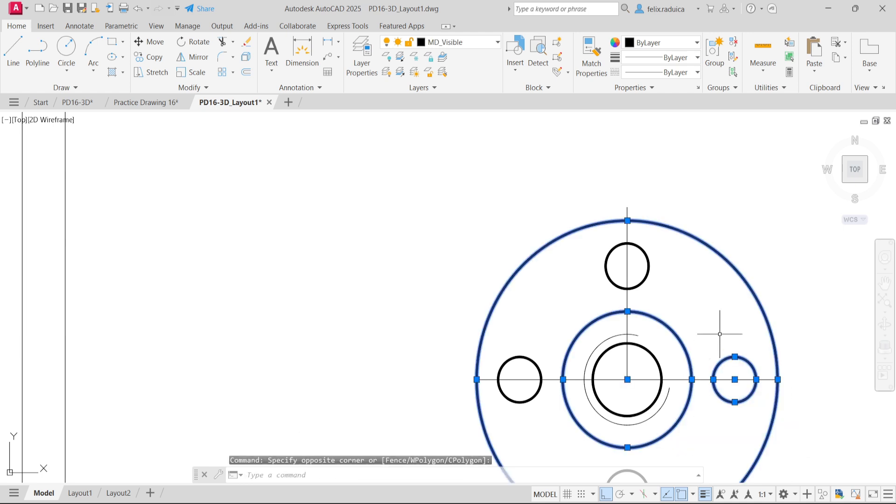
pyautogui.click(670, 358)
pyautogui.click(649, 360)
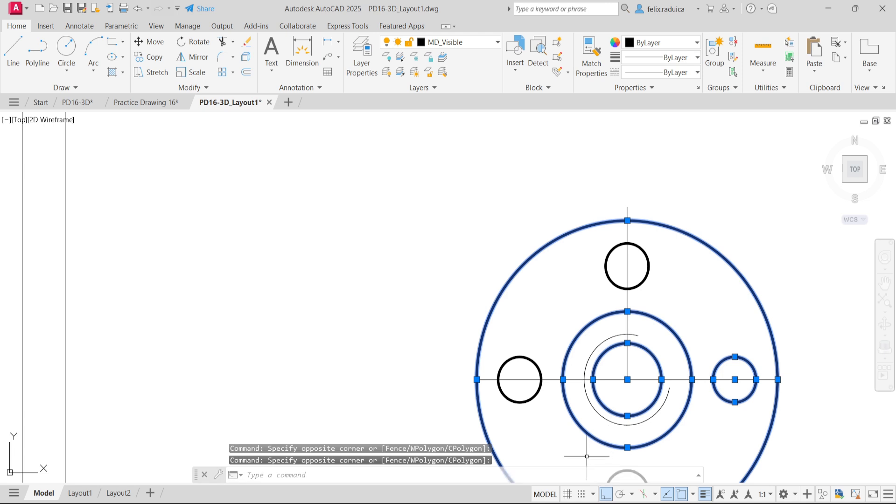
pyautogui.moveTo(586, 456); pyautogui.dragTo(615, 419, button='middle')
pyautogui.click(568, 375)
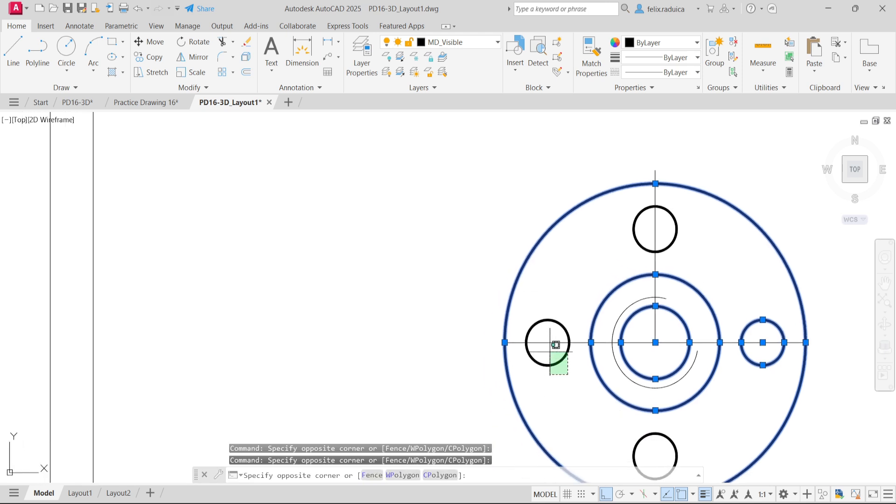
pyautogui.click(553, 351)
pyautogui.moveTo(590, 450); pyautogui.dragTo(579, 373, button='middle')
pyautogui.click(659, 417)
pyautogui.click(619, 409)
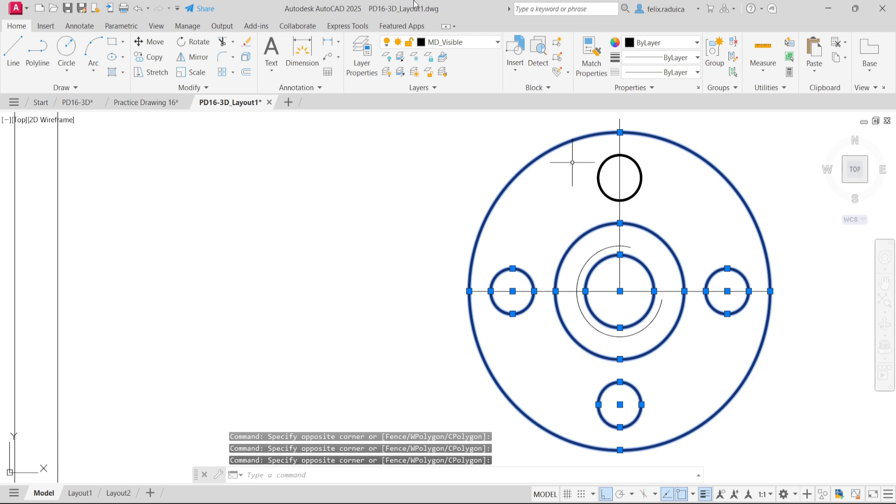
pyautogui.click(478, 47)
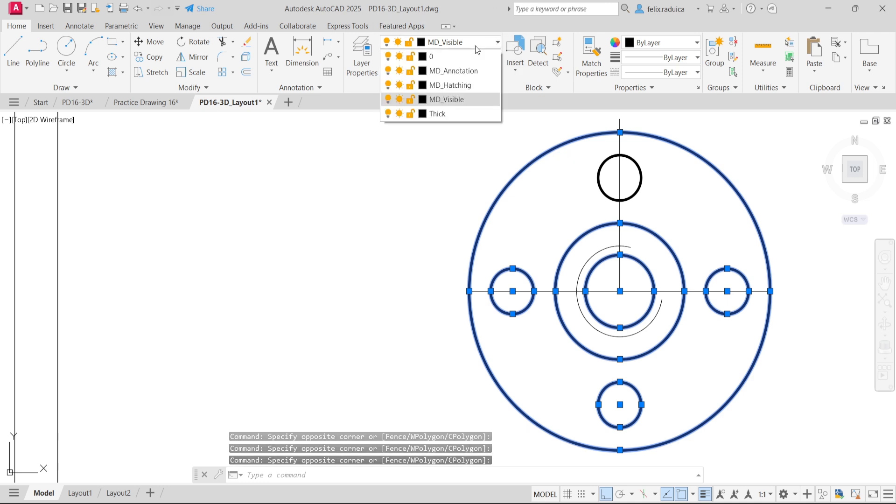
pyautogui.click(447, 116)
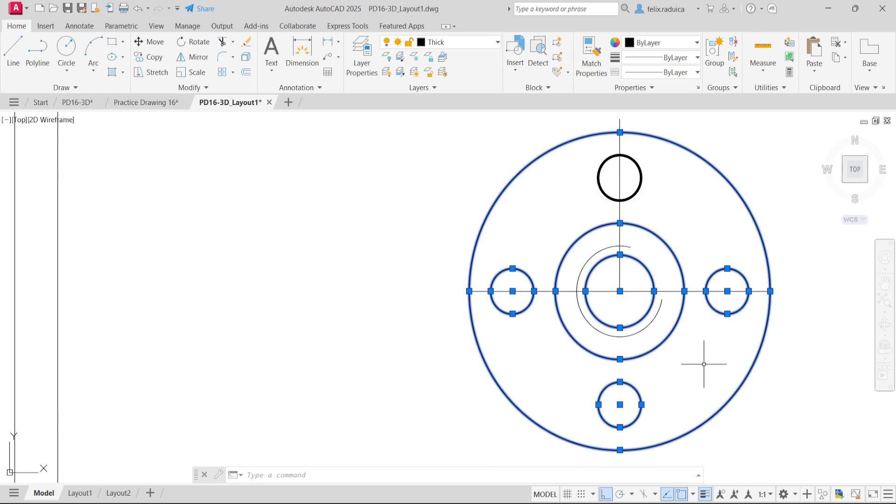
pyautogui.press('Escape')
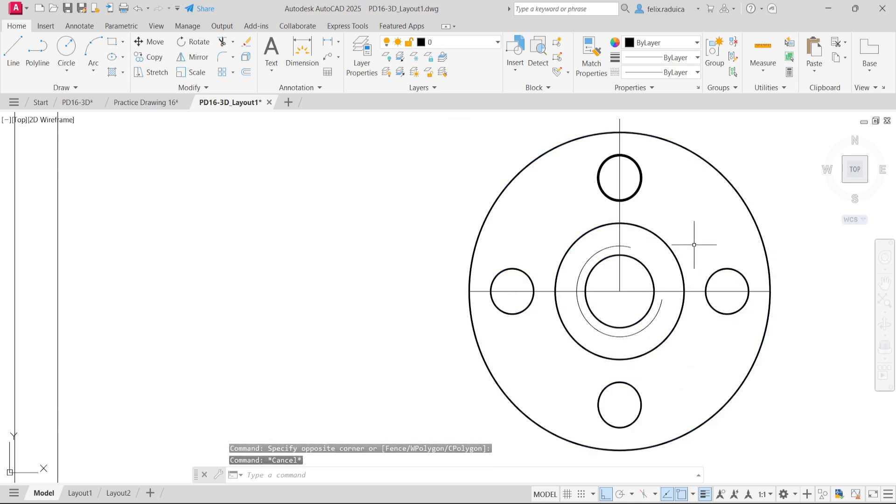
# Extend the top view's vertical center line downward to 3 units beyond the outer circle's bottom quadrant.
pyautogui.scroll(-2, 636, 409)
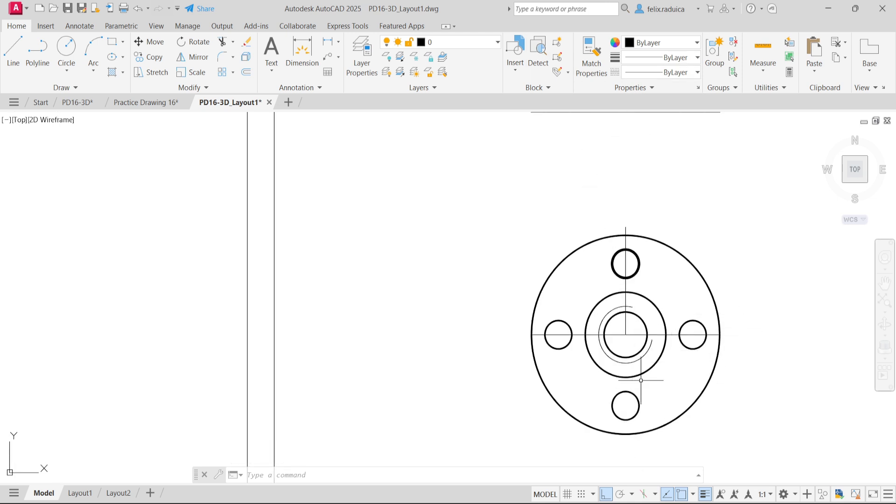
pyautogui.click(626, 327)
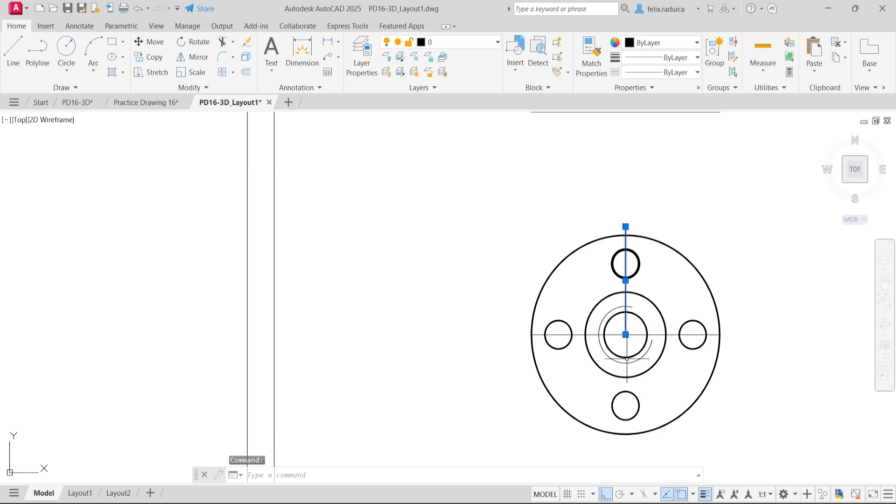
pyautogui.click(626, 335)
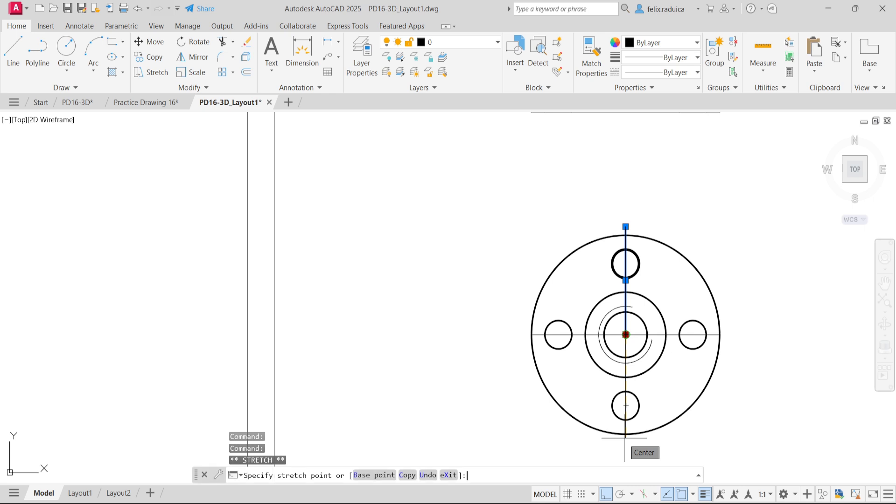
pyautogui.write('quad')
pyautogui.press('Return')
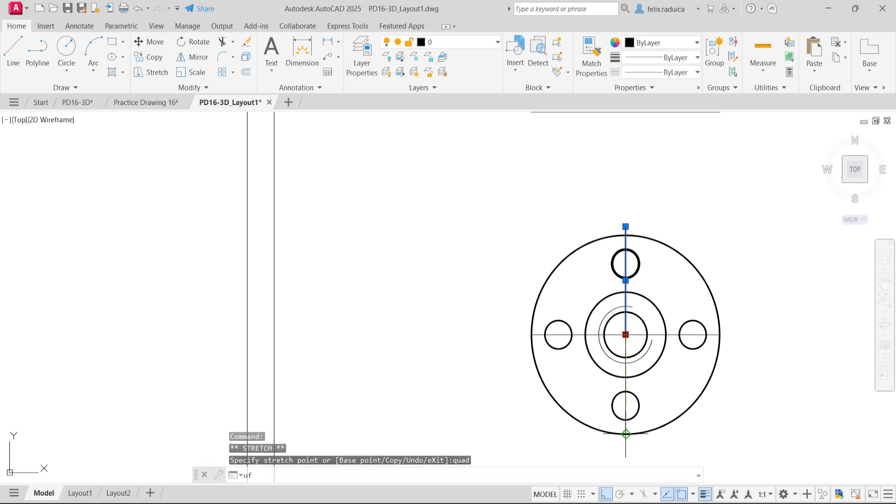
pyautogui.click(625, 436)
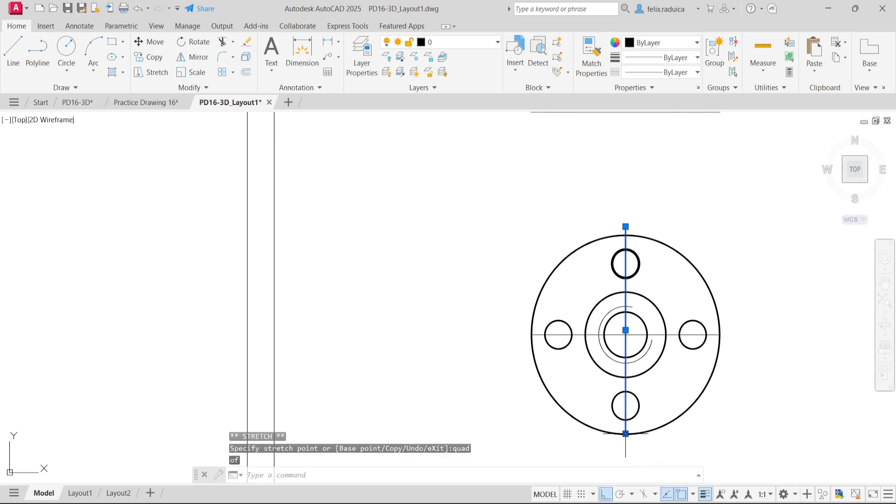
pyautogui.click(626, 434)
pyautogui.click(626, 433)
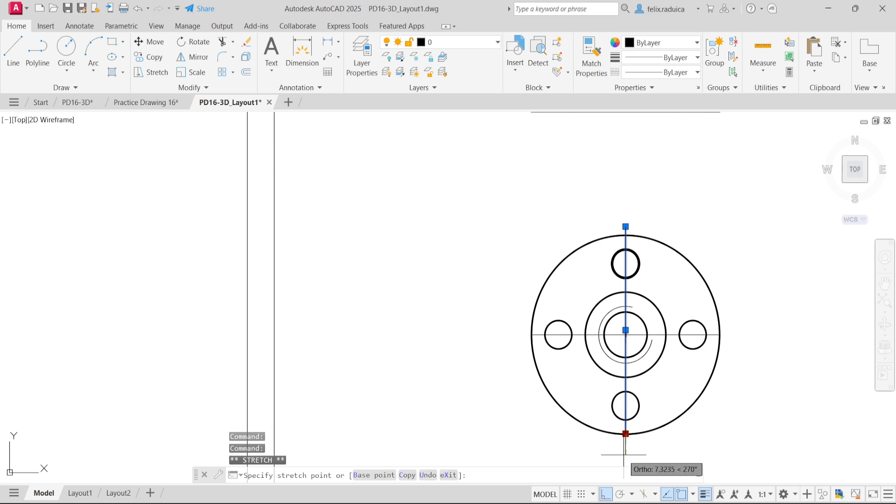
pyautogui.write('3')
pyautogui.press('Escape')
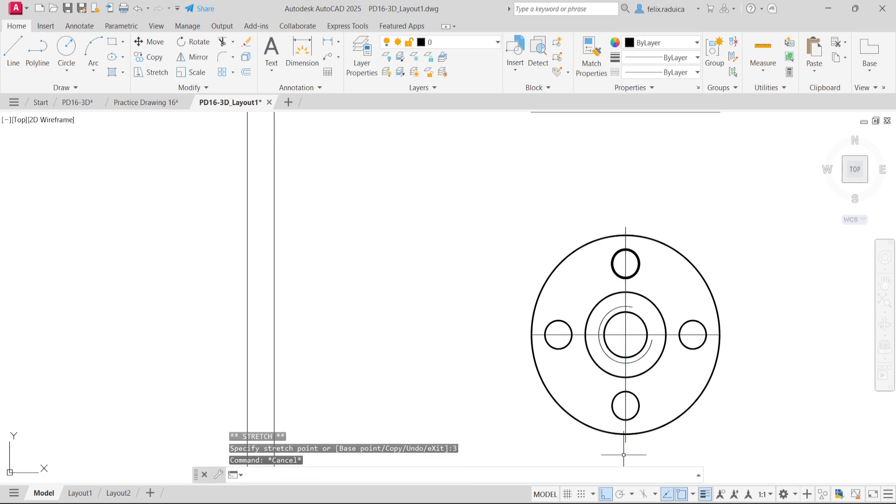
# Erase the horizontal line that crosses the top view through its center.
pyautogui.scroll(4, 486, 351)
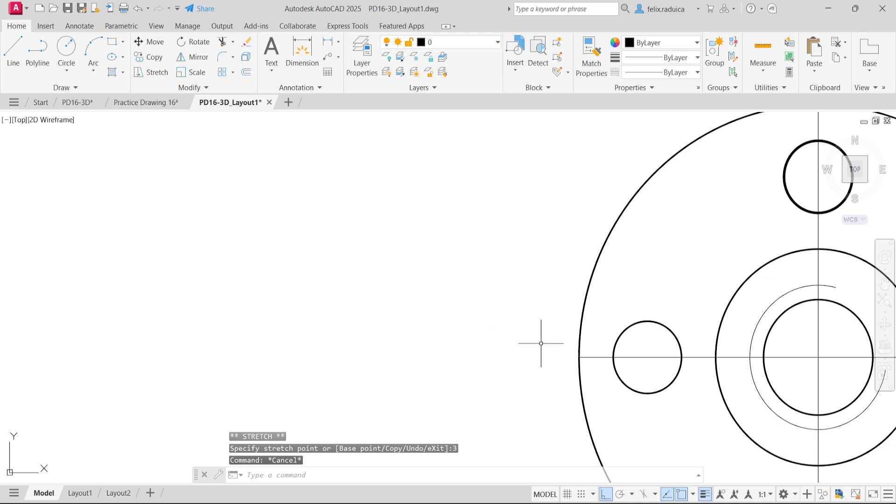
pyautogui.click(605, 369)
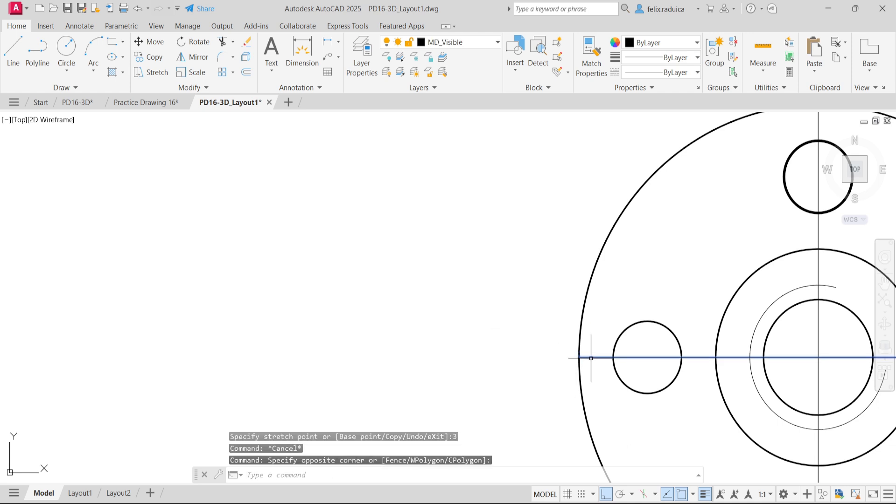
pyautogui.click(593, 390)
pyautogui.press('Escape')
pyautogui.click(601, 360)
pyautogui.click(594, 340)
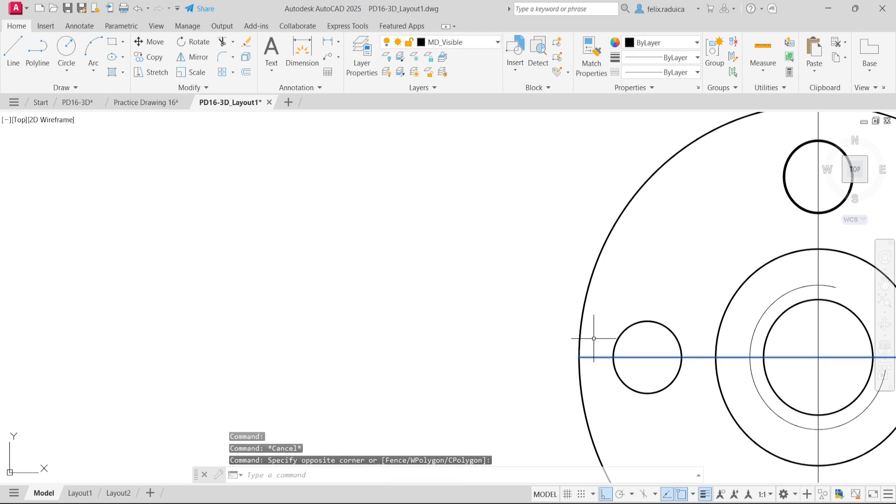
pyautogui.scroll(-1, 881, 396)
pyautogui.moveTo(871, 398); pyautogui.dragTo(732, 355, button='middle')
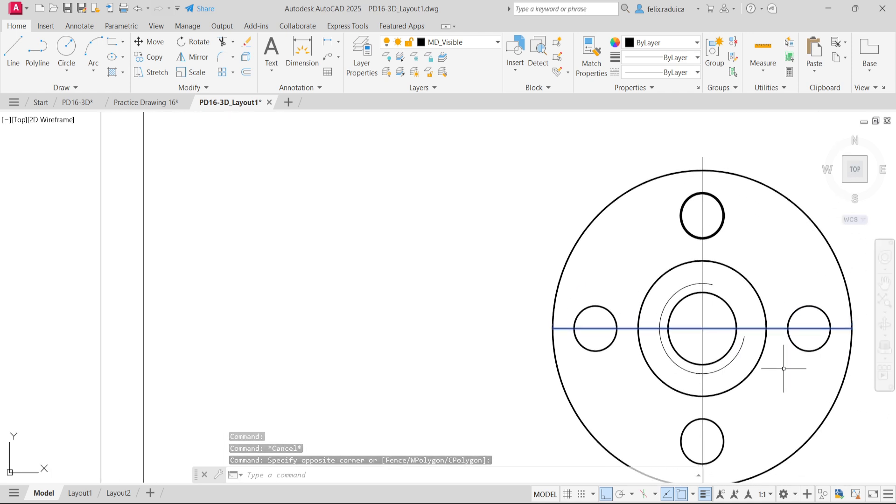
pyautogui.press('Escape')
pyautogui.click(717, 340)
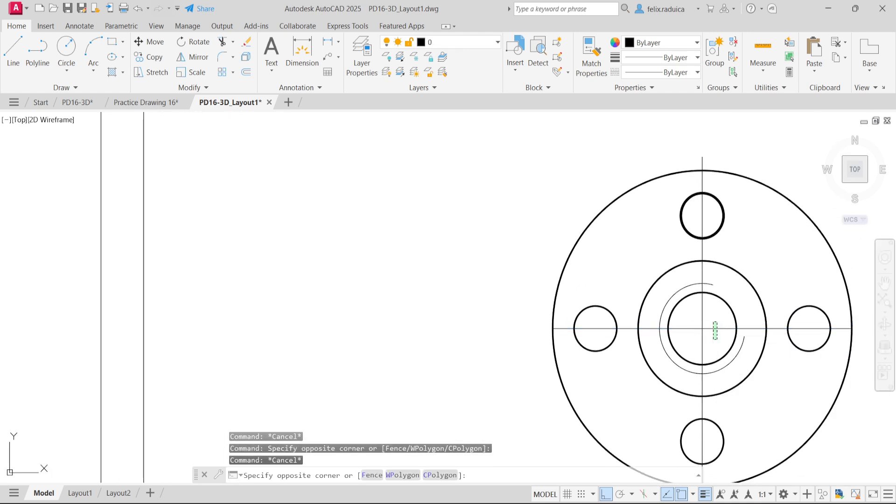
pyautogui.click(711, 321)
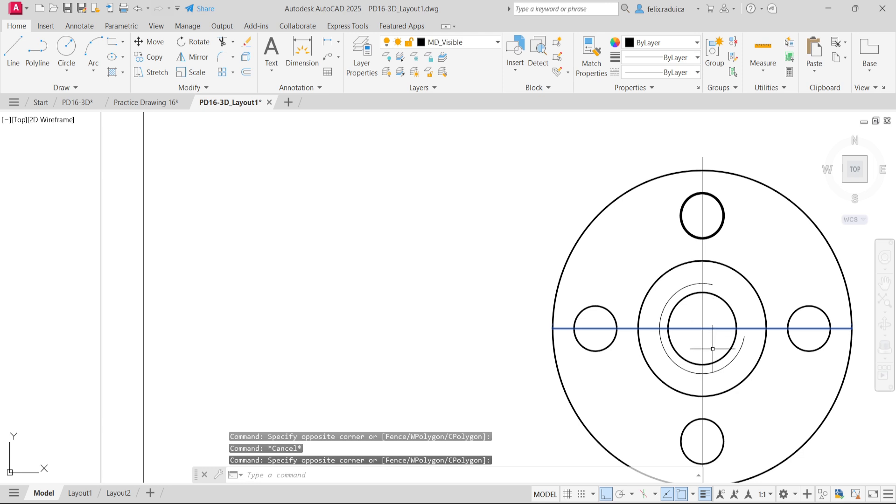
pyautogui.press('Delete')
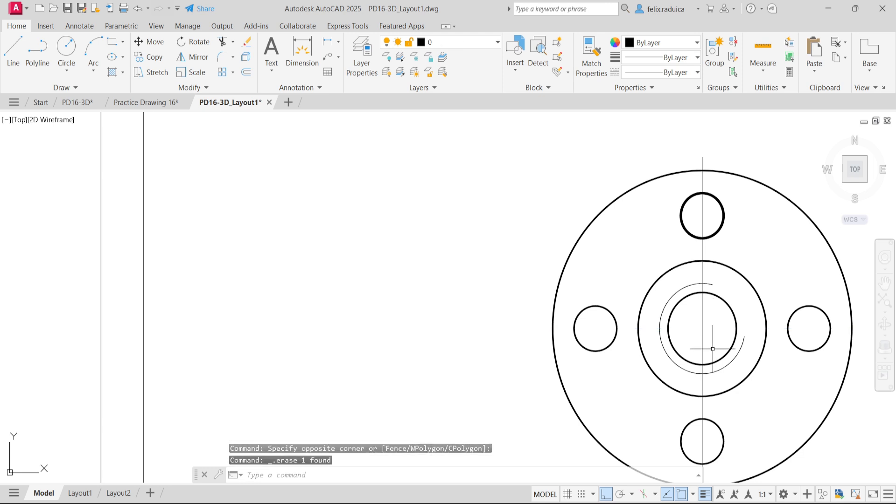
# Draw a horizontal line across the top view from the outer circle's left quadrant to its right quadrant.
pyautogui.scroll(-3, 651, 339)
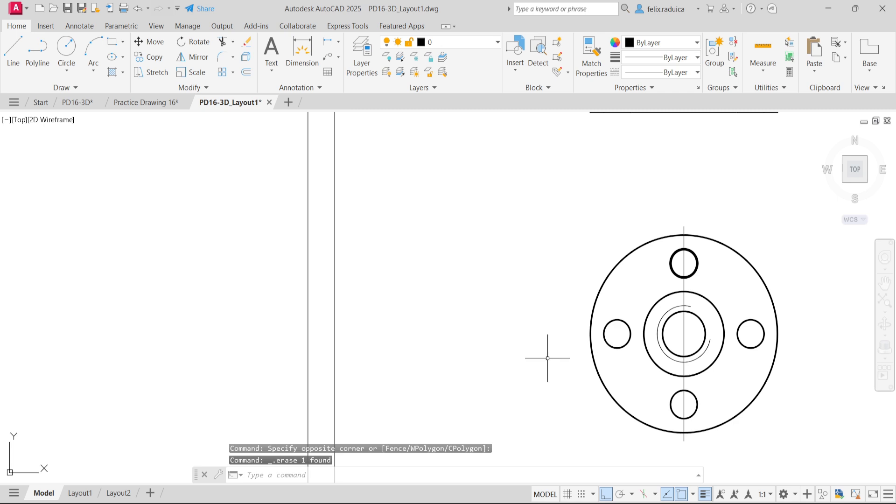
pyautogui.write('l')
pyautogui.press('Return')
pyautogui.write('q')
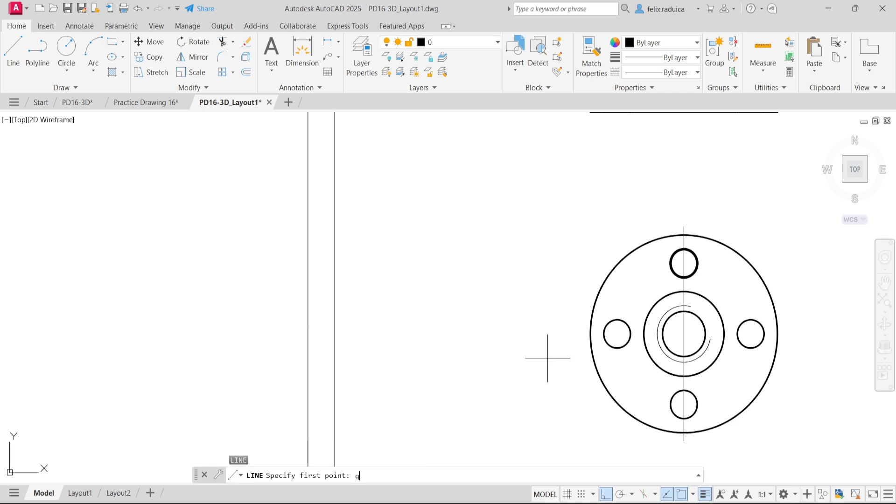
pyautogui.write('uad')
pyautogui.press('Return')
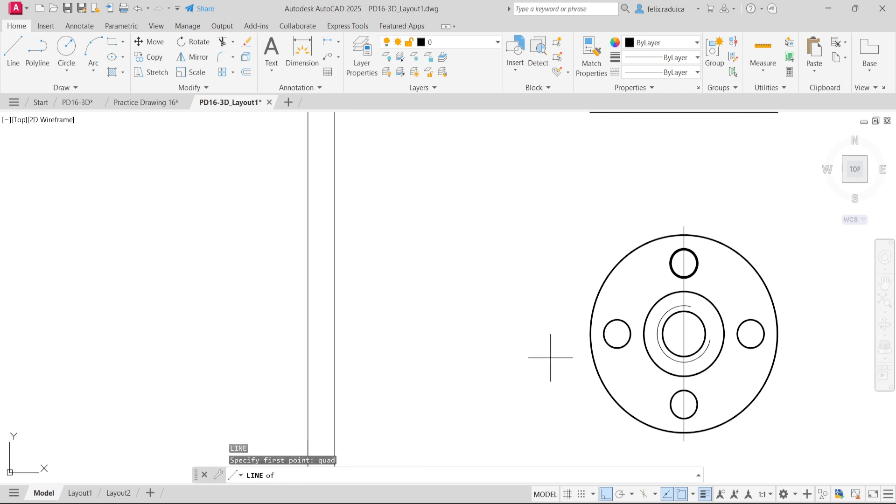
pyautogui.click(591, 334)
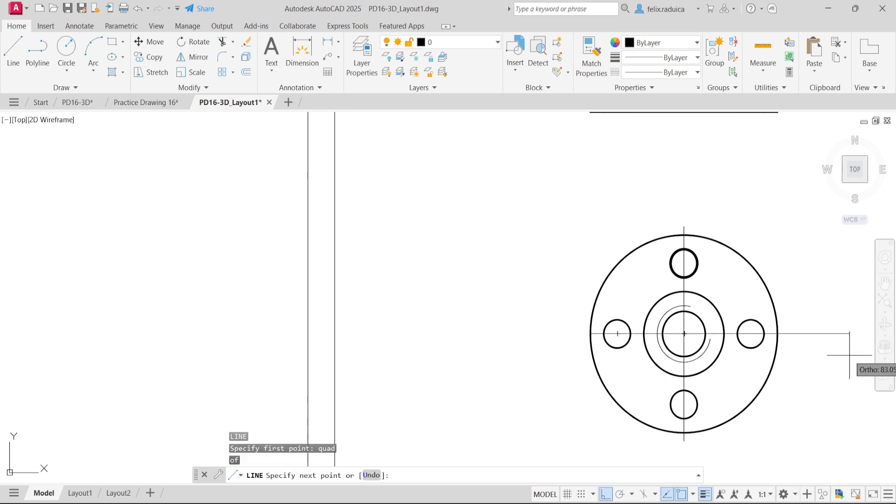
pyautogui.write('quad')
pyautogui.press('Return')
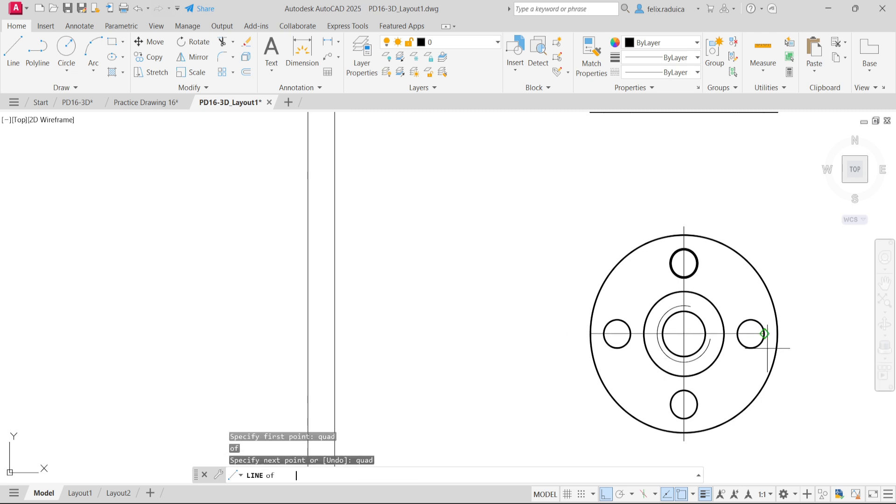
pyautogui.click(779, 320)
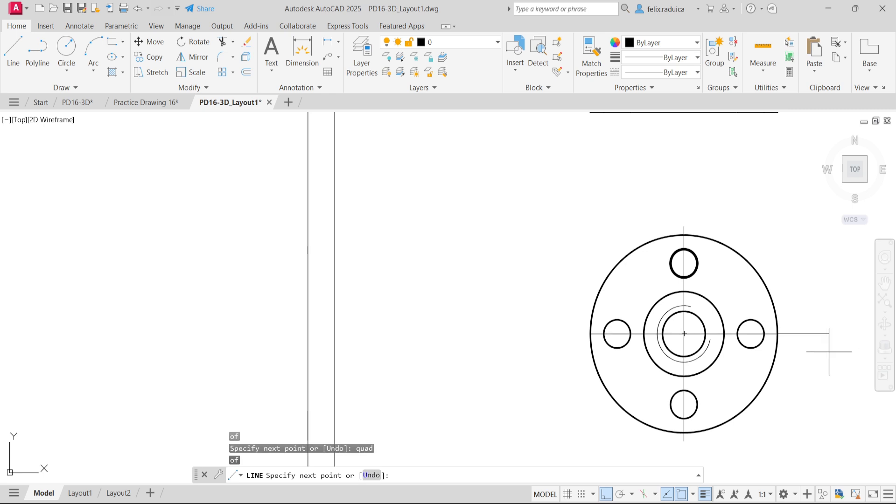
pyautogui.press('Return')
# Stretch the right end of the top view's horizontal center line 3 units outward beyond the outer circle.
pyautogui.scroll(4, 854, 331)
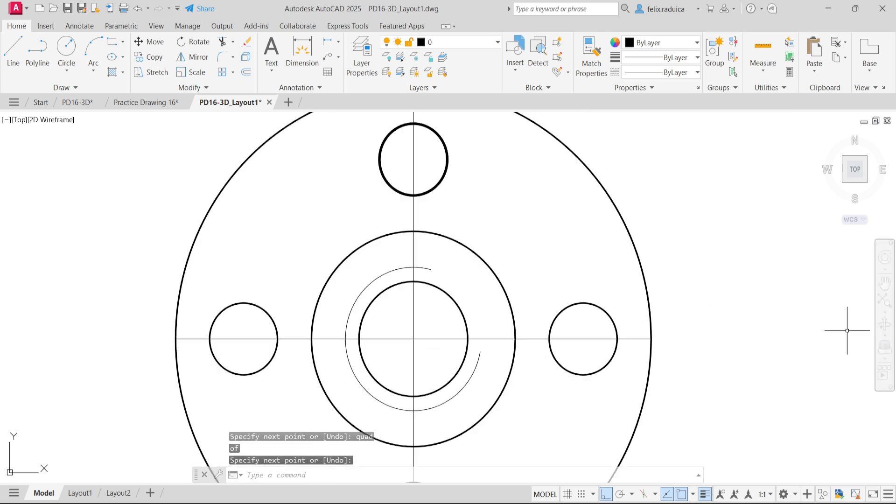
pyautogui.click(636, 353)
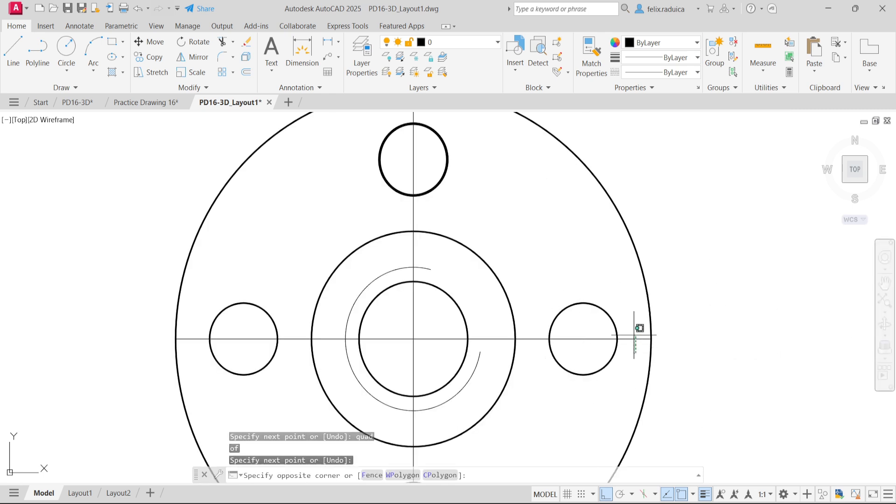
pyautogui.click(634, 335)
pyautogui.click(651, 338)
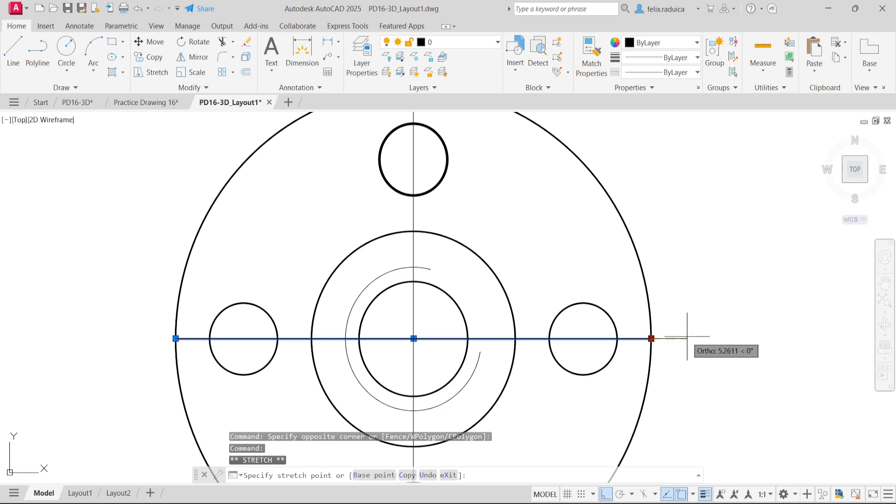
pyautogui.write('3')
pyautogui.press('Return')
pyautogui.press('Escape')
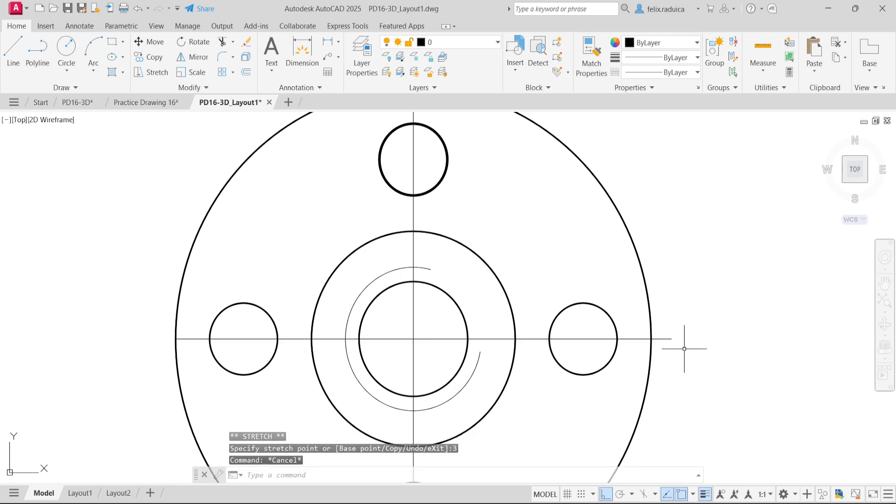
# Stretch the left end of the top view's horizontal center line 3 units outward beyond the outer circle.
pyautogui.scroll(-4, 684, 345)
pyautogui.scroll(4, 521, 334)
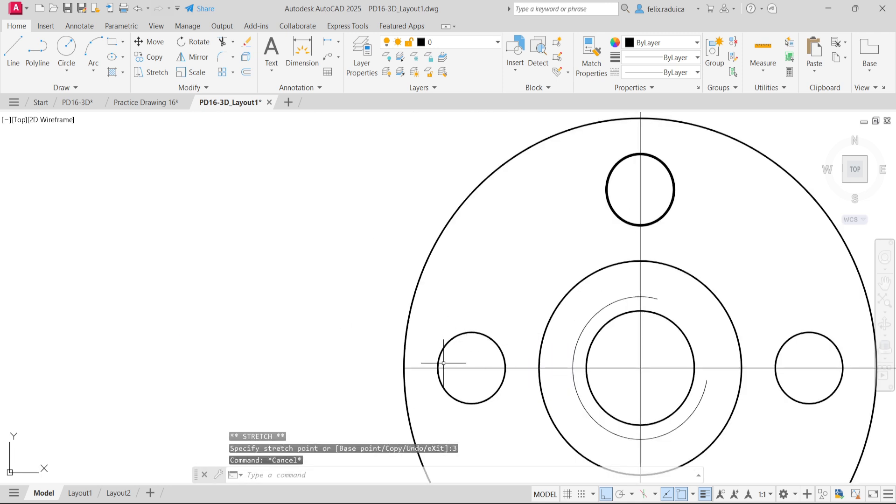
pyautogui.click(425, 380)
pyautogui.click(419, 353)
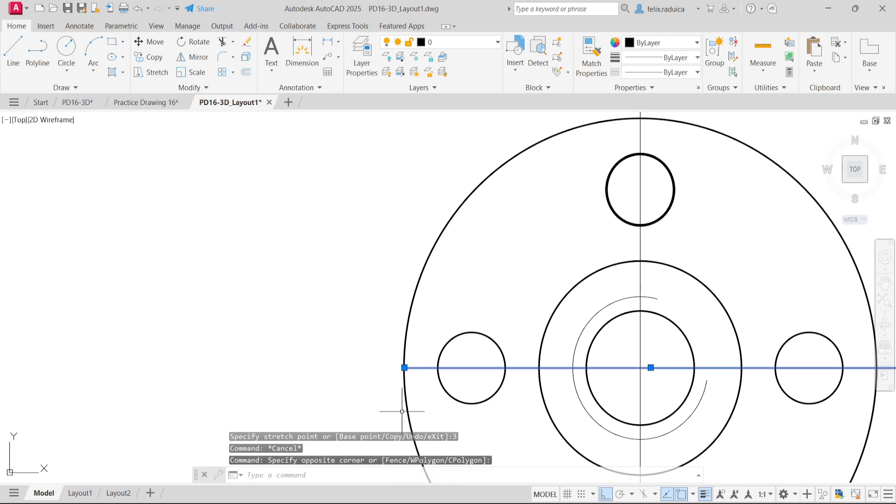
pyautogui.click(404, 367)
pyautogui.write('3')
pyautogui.press('Return')
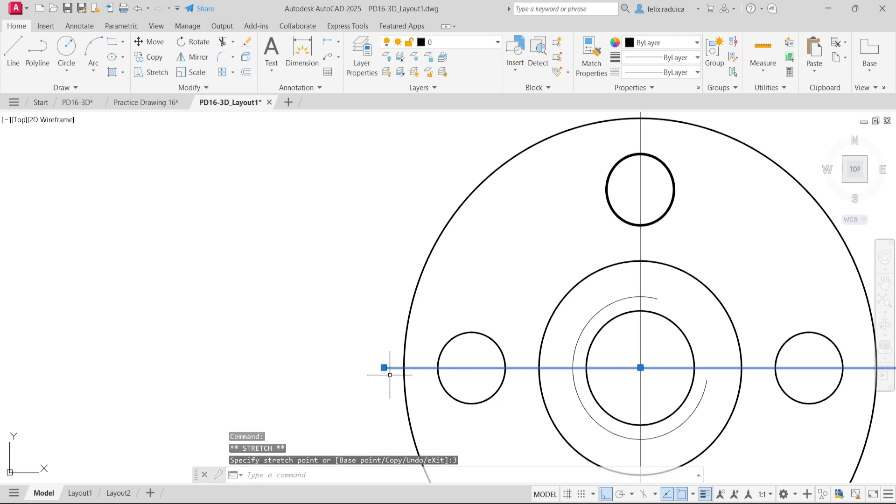
pyautogui.press('Escape')
pyautogui.press('Escape')
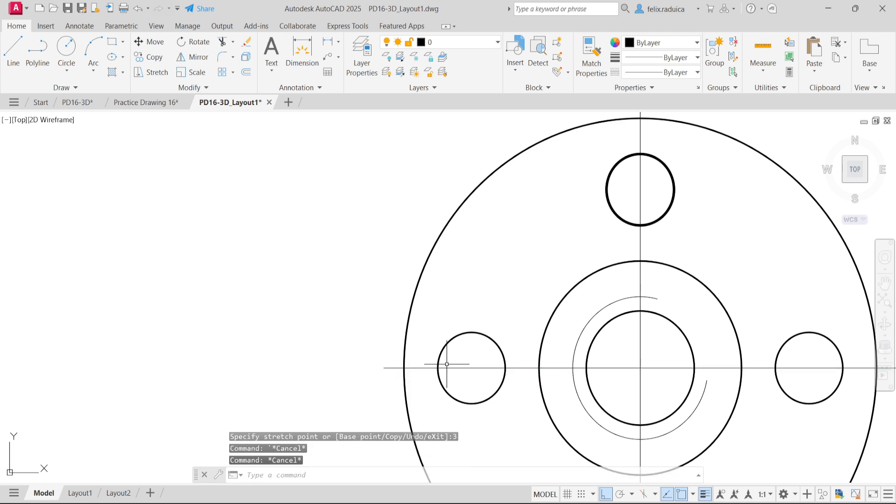
# Create a new layer named Axis.
pyautogui.write('LA')
pyautogui.press('Return')
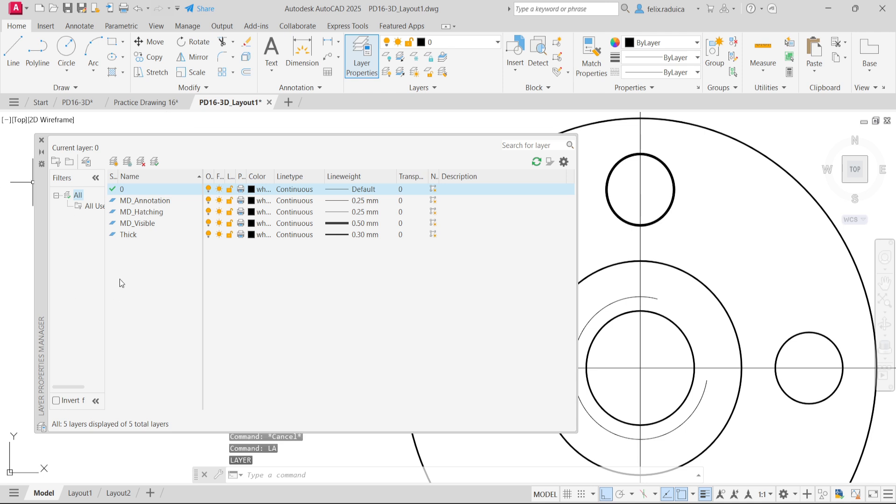
pyautogui.rightClick(142, 264)
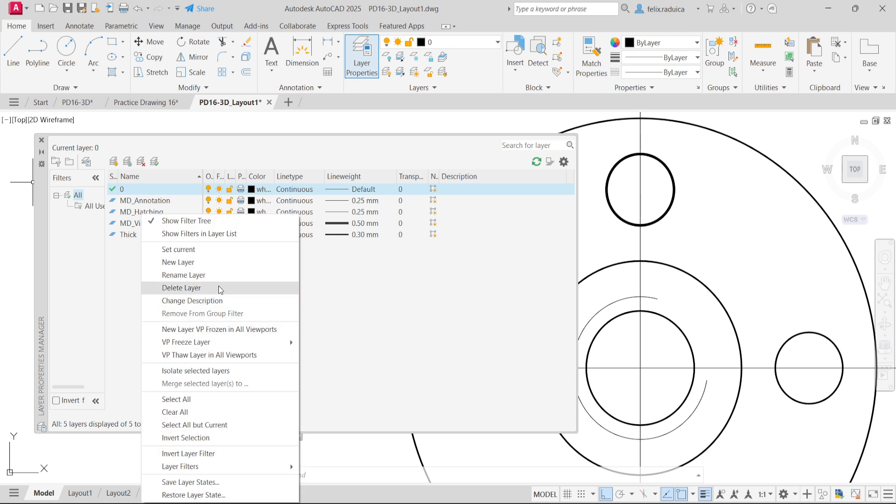
pyautogui.click(212, 266)
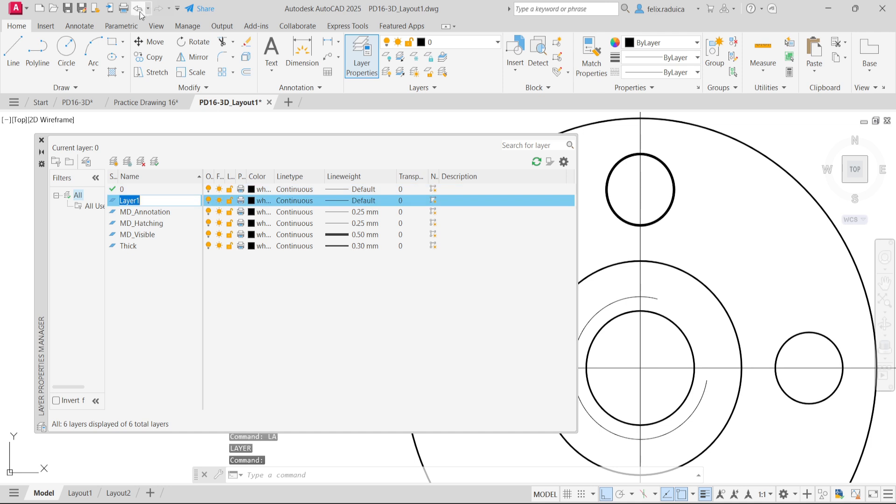
pyautogui.write('Axis')
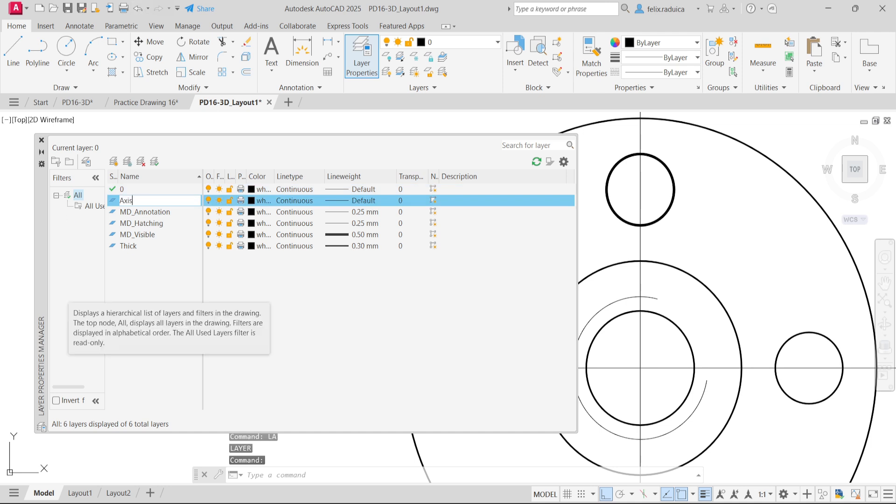
pyautogui.press('Return')
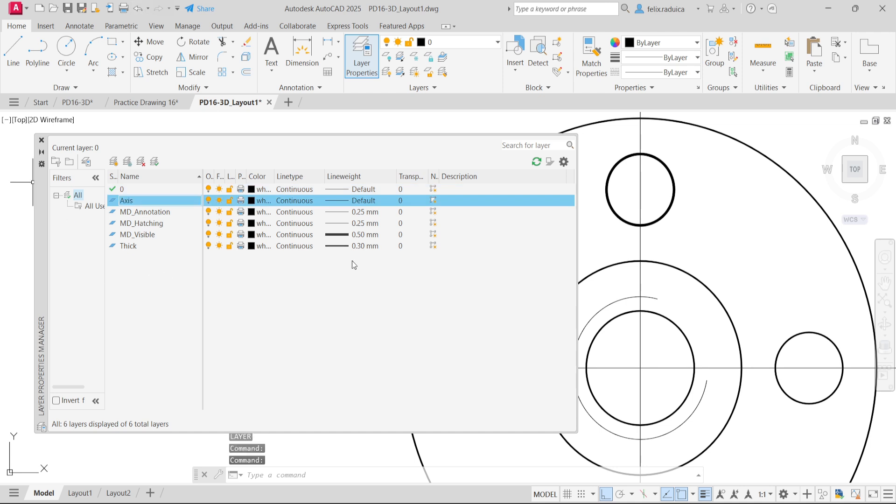
# Load the CENTER2 linetype, assign it to the Axis layer and close the layer manager.
pyautogui.click(296, 201)
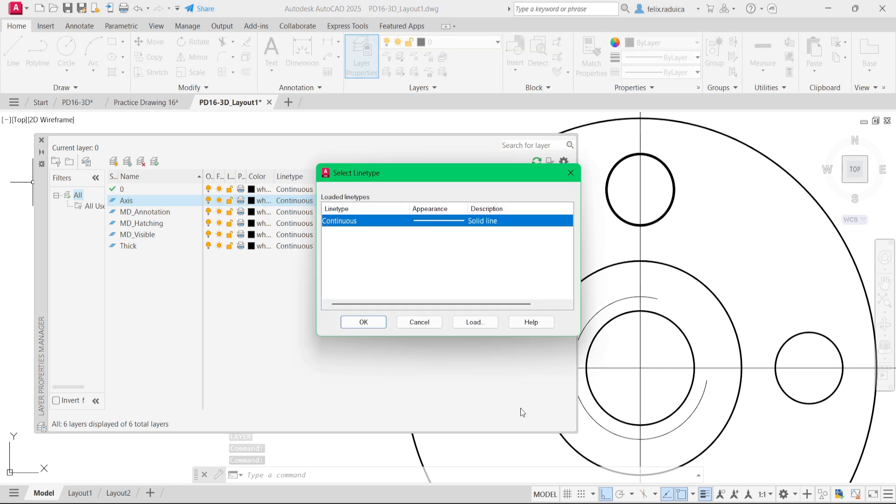
pyautogui.click(476, 323)
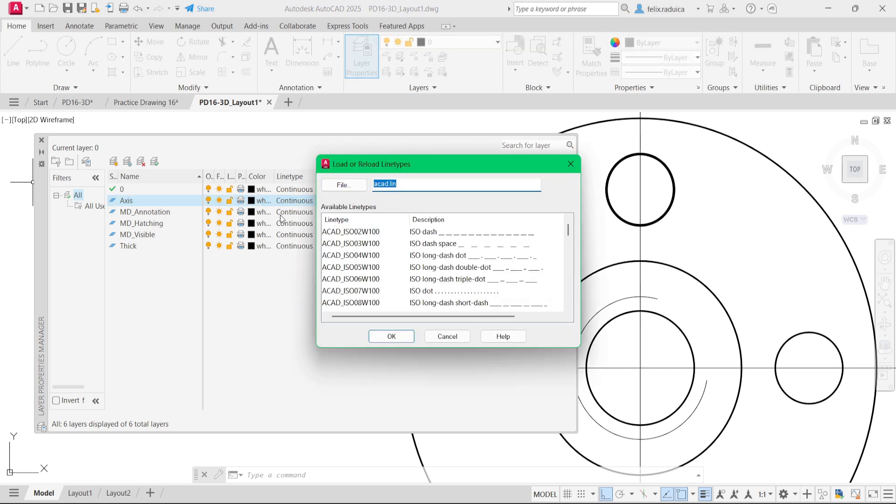
pyautogui.scroll(-5, 350, 285)
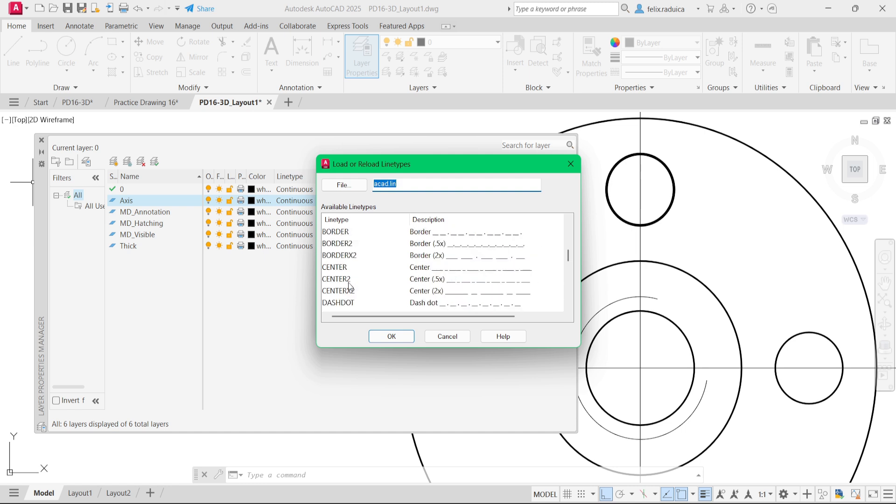
pyautogui.click(353, 277)
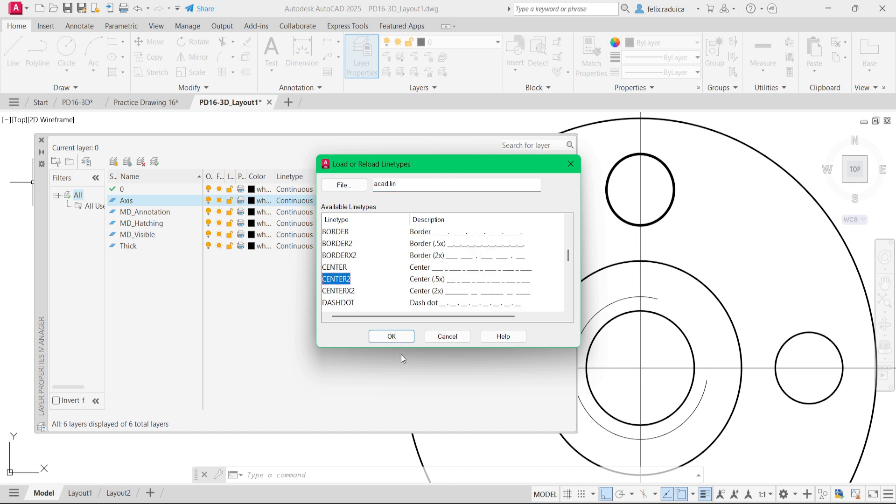
pyautogui.click(391, 335)
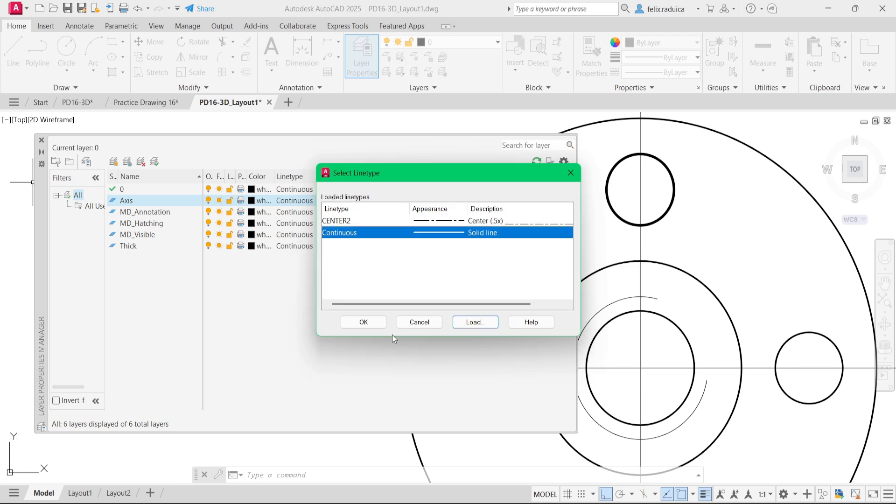
pyautogui.click(355, 222)
pyautogui.click(363, 323)
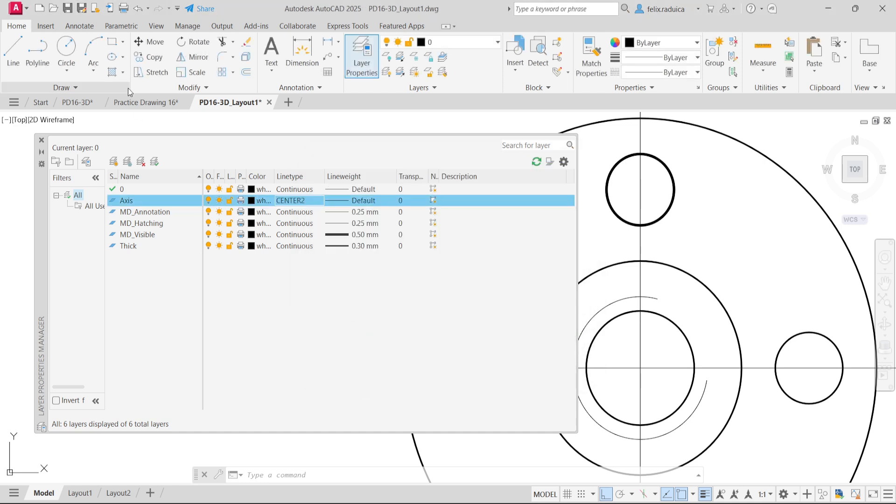
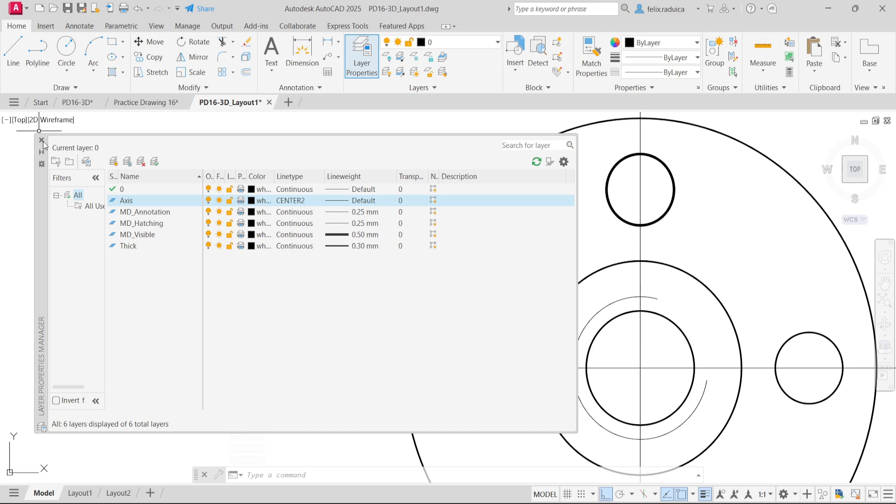
pyautogui.click(41, 140)
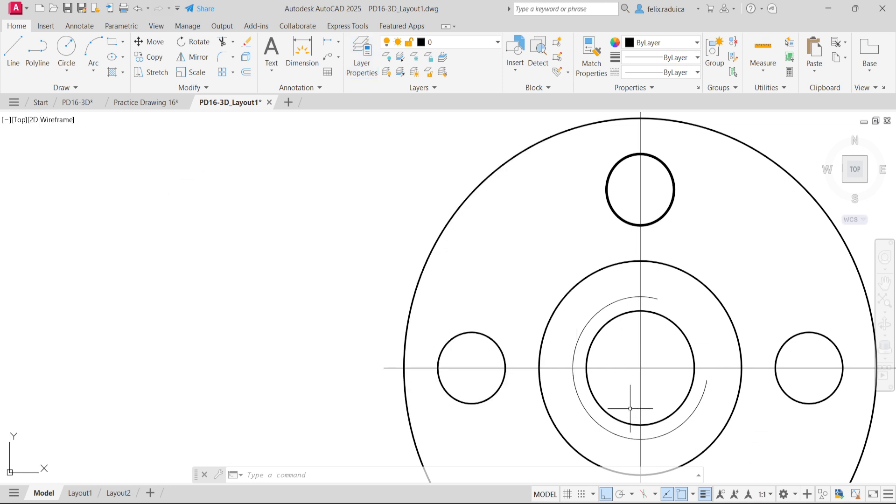
# Move the top view's horizontal and vertical center lines onto the Axis layer.
pyautogui.click(670, 373)
pyautogui.click(620, 344)
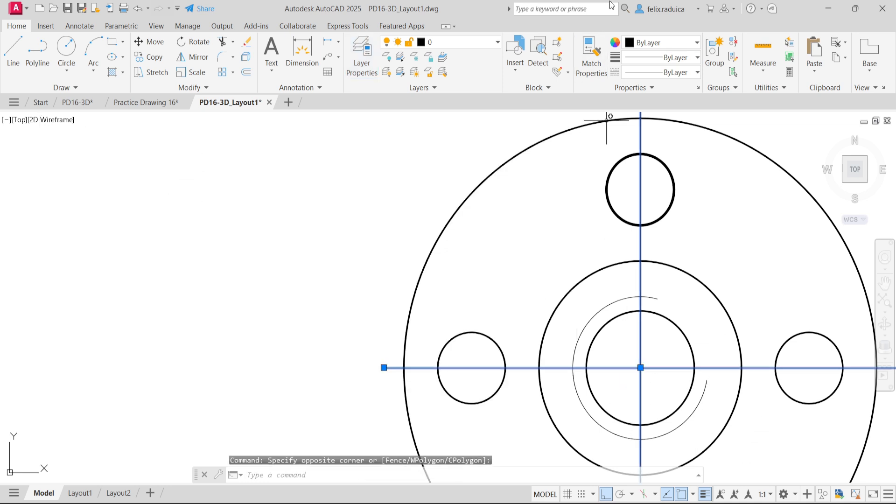
pyautogui.click(452, 43)
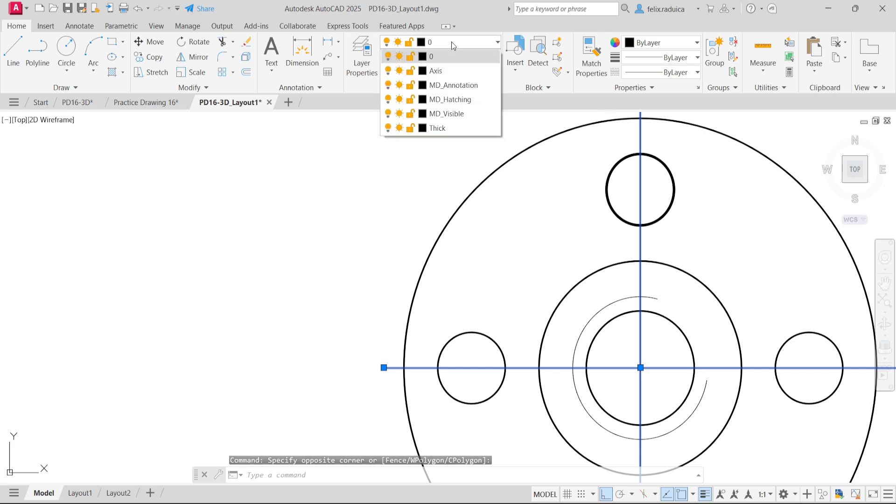
pyautogui.click(461, 70)
pyautogui.press('Escape')
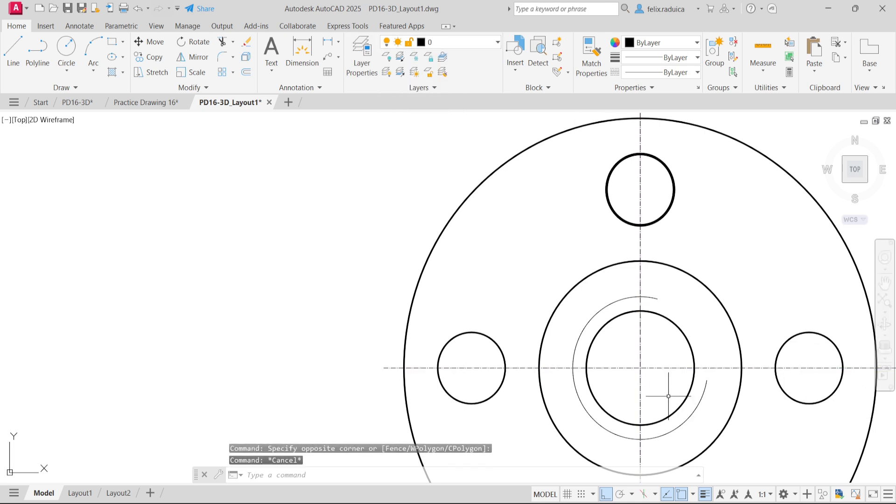
# Set the global linetype scale (LTSCALE) to 10.
pyautogui.write('linetype ')
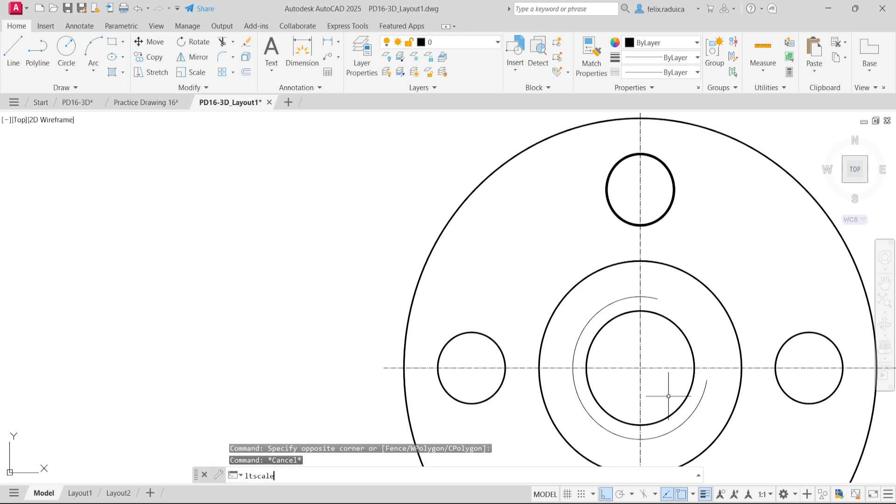
pyautogui.write('scale')
pyautogui.press('Return')
pyautogui.write('10')
pyautogui.press('Return')
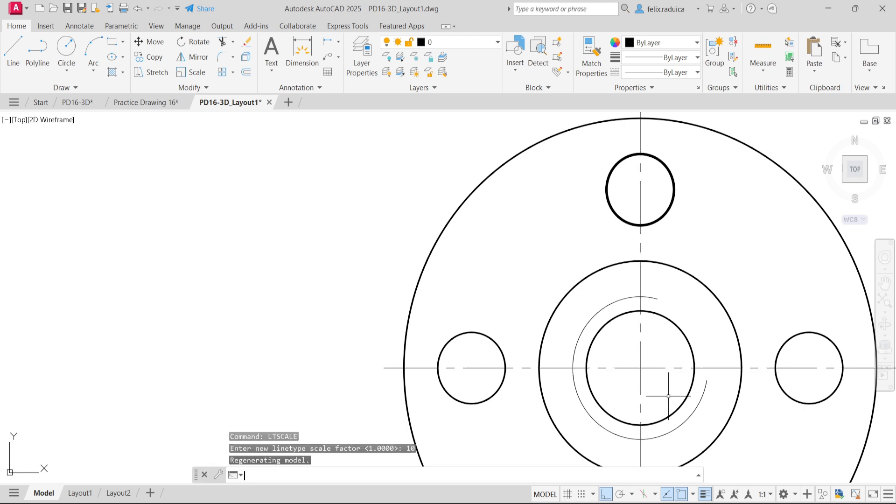
pyautogui.middleClick(653, 410)
pyautogui.middleClick(654, 411)
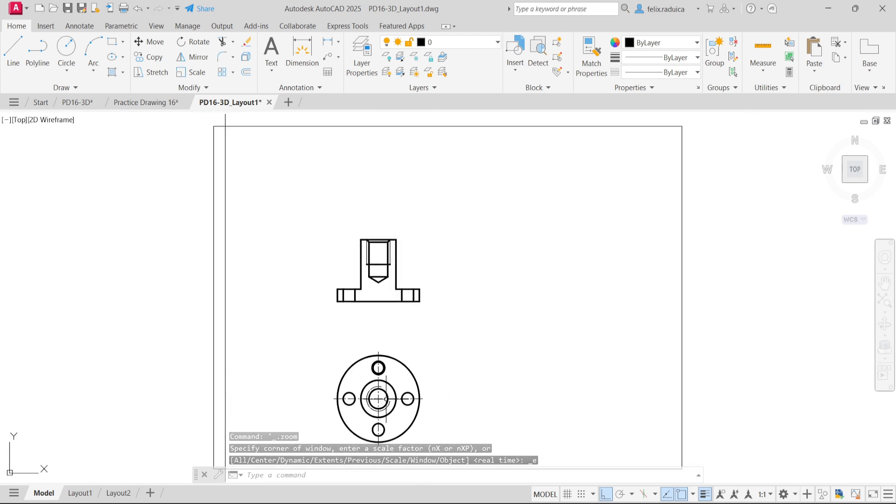
pyautogui.scroll(2, 394, 282)
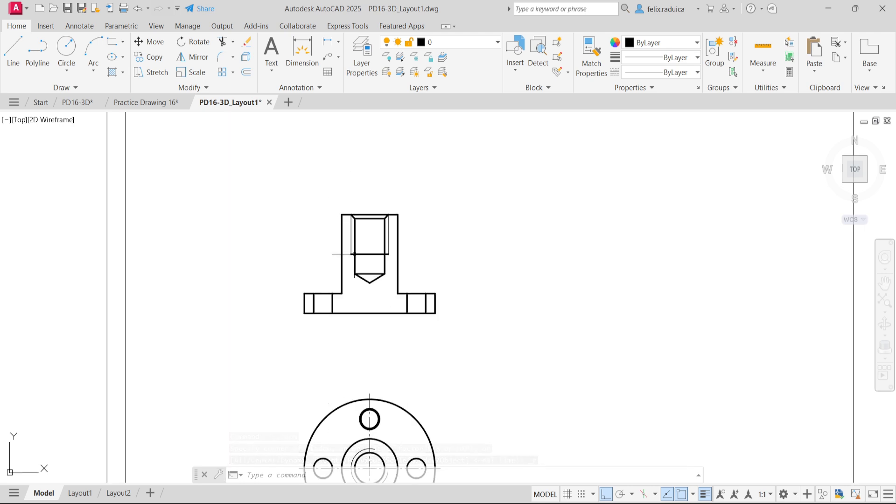
pyautogui.write('l')
pyautogui.press('Return')
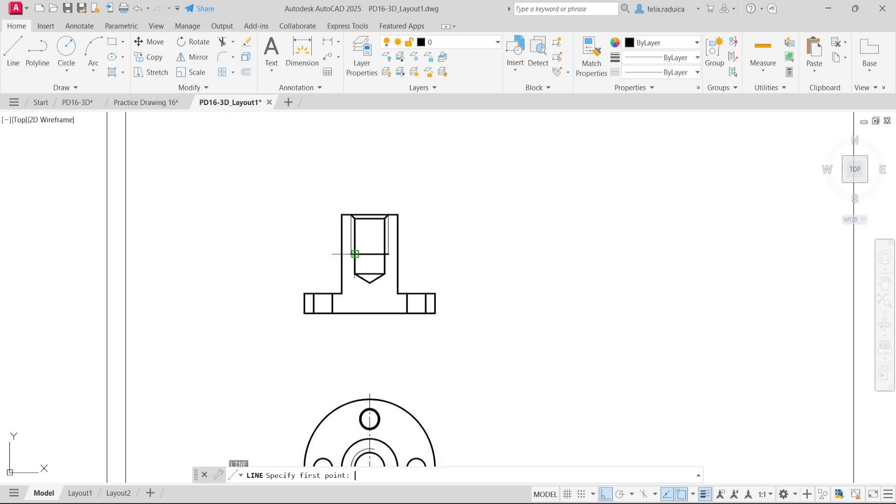
pyautogui.press('Escape')
pyautogui.scroll(4, 329, 308)
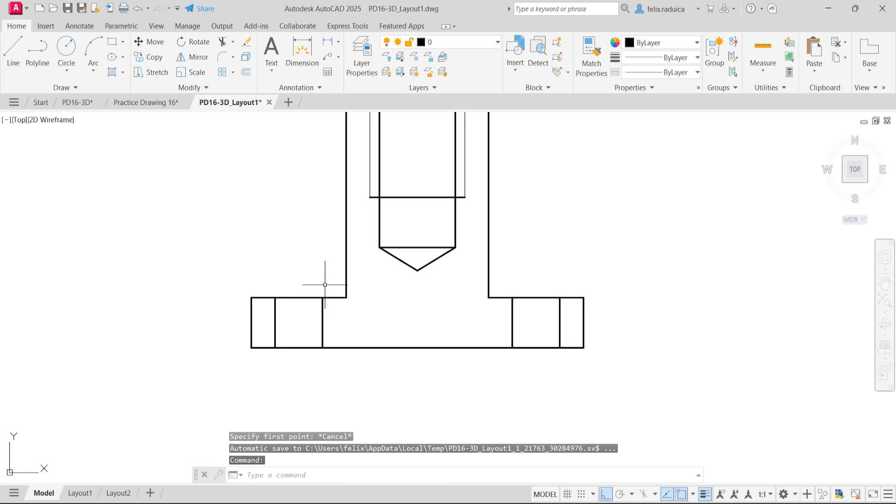
pyautogui.scroll(-4, 300, 330)
pyautogui.scroll(2, 310, 356)
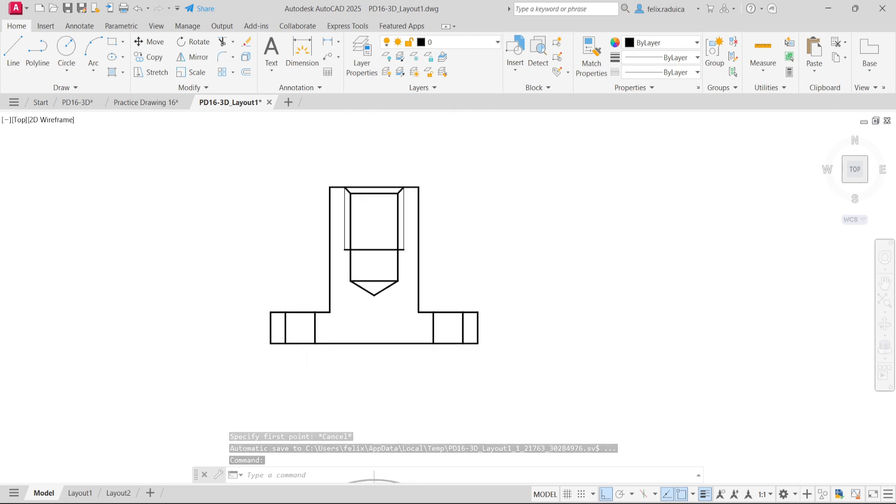
pyautogui.scroll(-2, 287, 304)
pyautogui.moveTo(329, 410); pyautogui.dragTo(346, 329, button='middle')
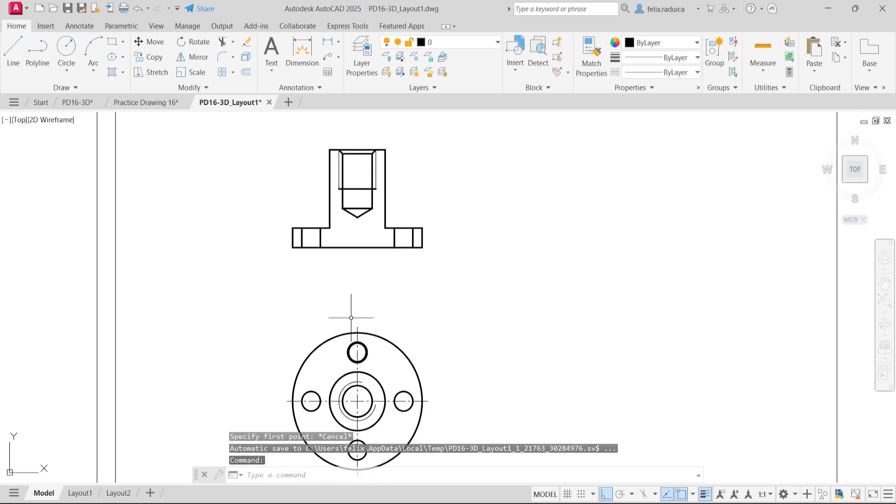
pyautogui.moveTo(370, 364); pyautogui.dragTo(356, 311, button='middle')
# Add a diameter dimension to the top view's left bolt hole, placed outside the flange circle.
pyautogui.write('di')
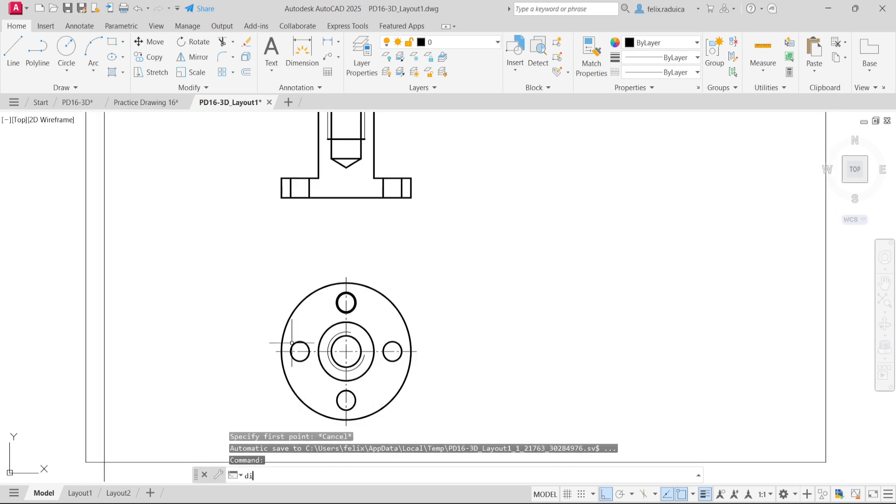
pyautogui.press('BackSpace')
pyautogui.press('BackSpace')
pyautogui.write('dimdia')
pyautogui.press('Return')
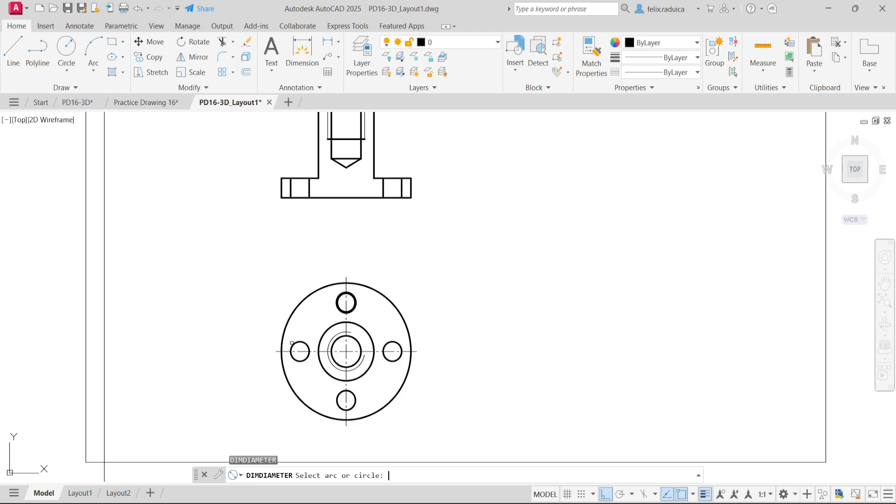
pyautogui.scroll(4, 297, 358)
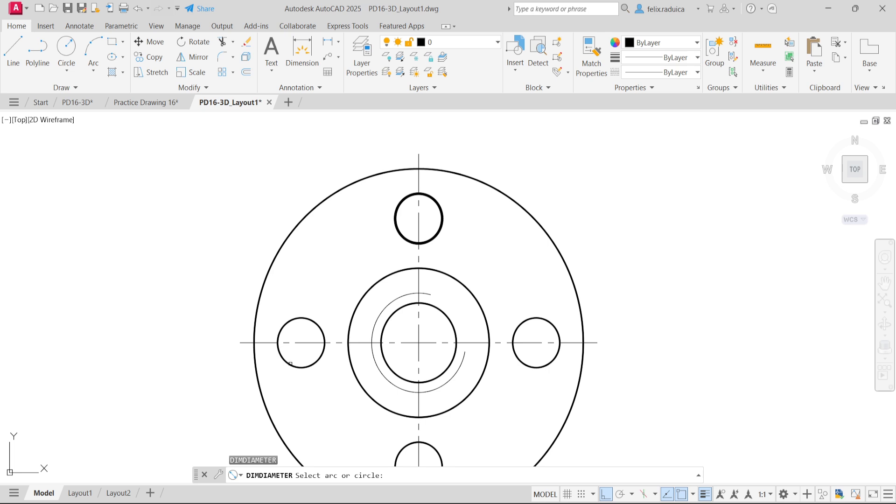
pyautogui.click(291, 364)
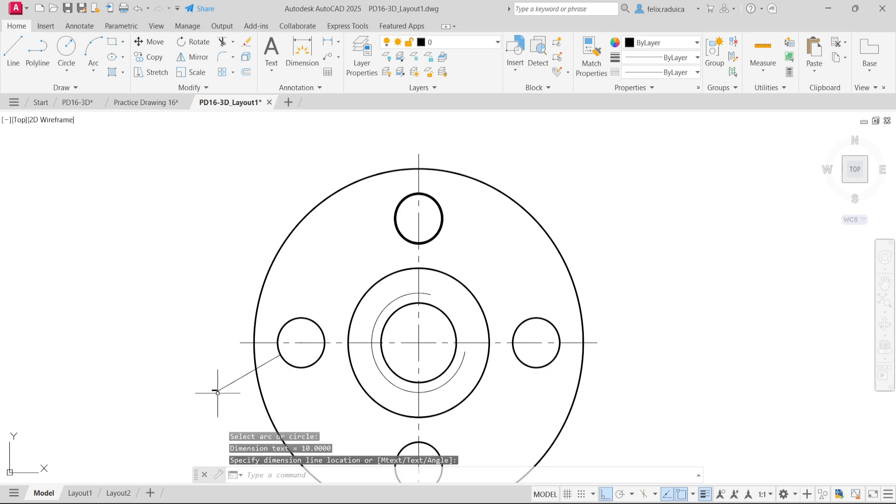
pyautogui.scroll(10, 252, 376)
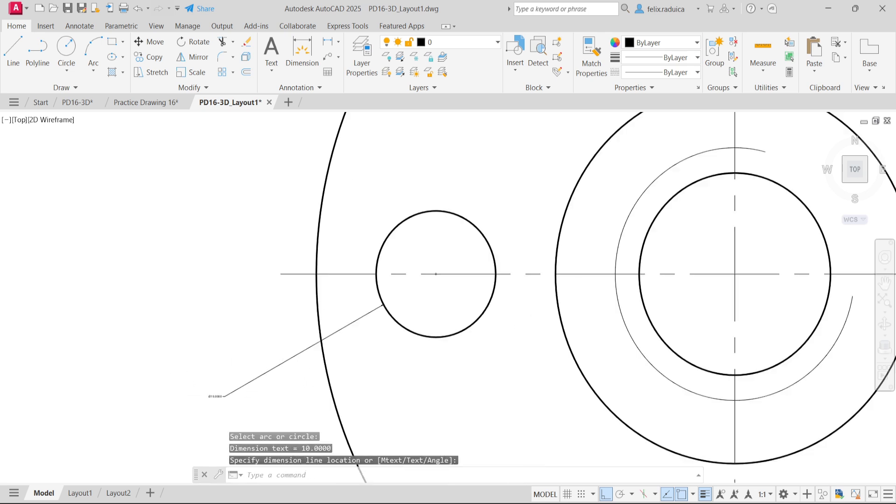
pyautogui.scroll(-8, 266, 355)
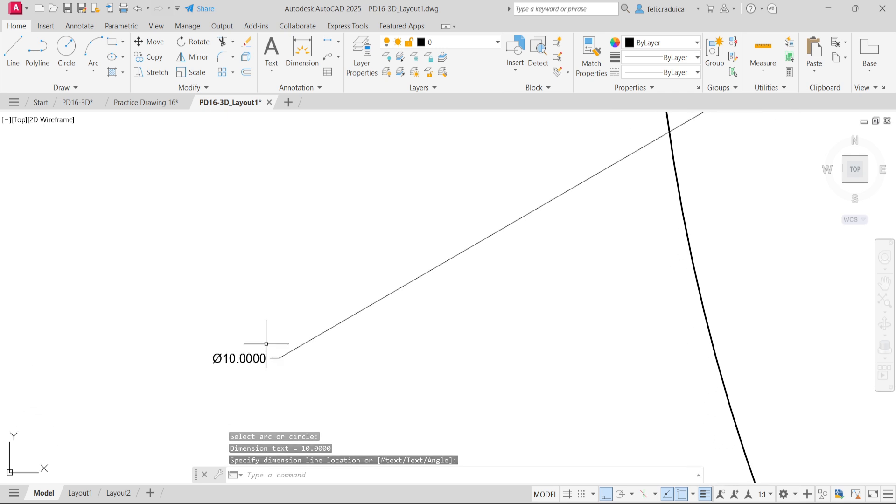
pyautogui.click(263, 377)
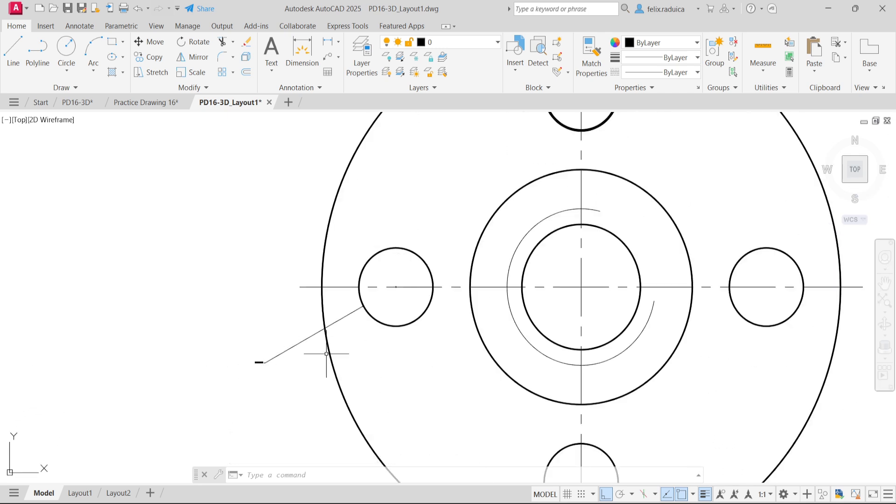
# Offset one edge line of each bolt hole in the section view 5 units inward to mark the hole axes.
pyautogui.scroll(-3, 456, 261)
pyautogui.scroll(-1, 435, 210)
pyautogui.moveTo(442, 172); pyautogui.dragTo(443, 314, button='middle')
pyautogui.scroll(2, 414, 205)
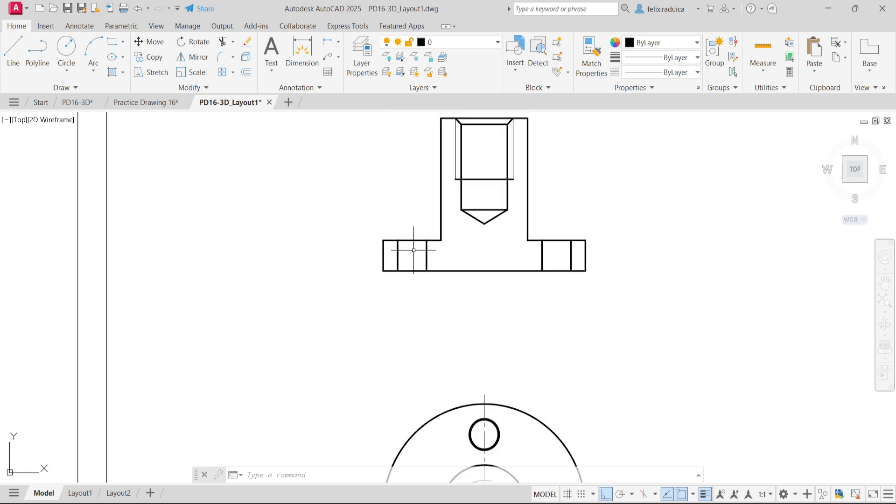
pyautogui.write('offset')
pyautogui.press('Return')
pyautogui.write('5')
pyautogui.press('Return')
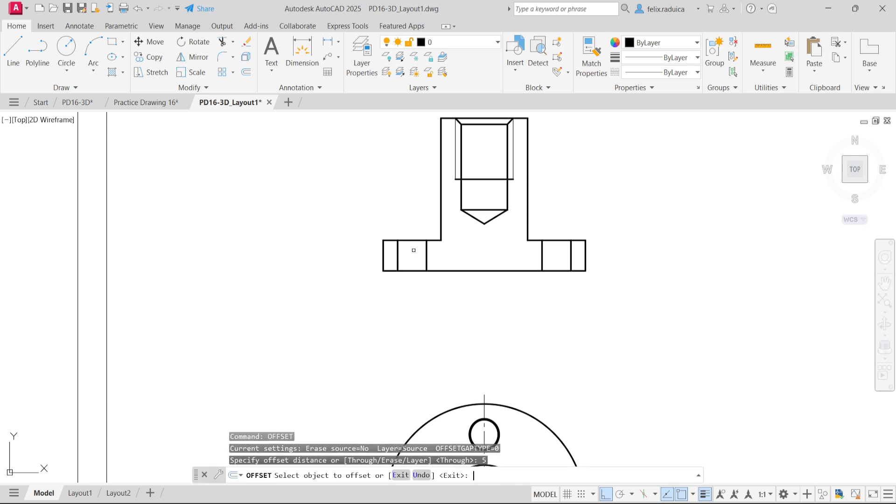
pyautogui.click(426, 258)
pyautogui.click(421, 259)
pyautogui.click(573, 250)
pyautogui.click(556, 258)
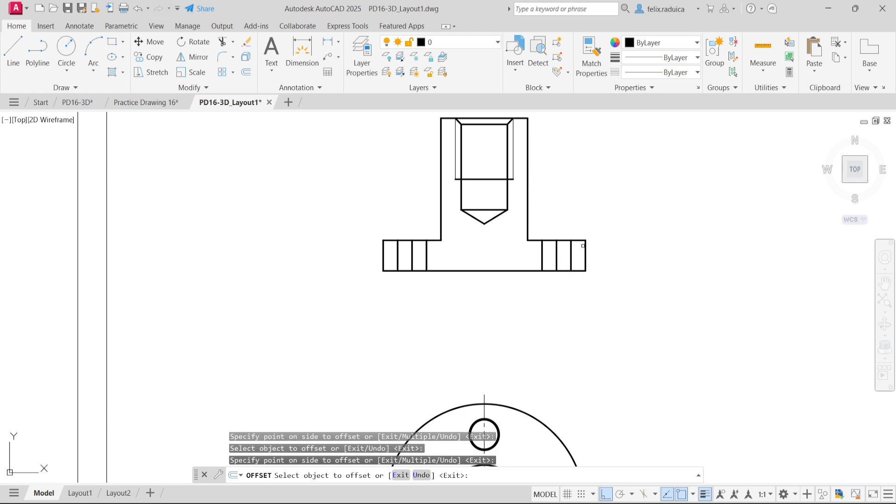
pyautogui.press('Escape')
# Stretch both ends of the section view's right bolt hole axis 3 units beyond the flange faces.
pyautogui.click(562, 241)
pyautogui.click(556, 247)
pyautogui.click(556, 240)
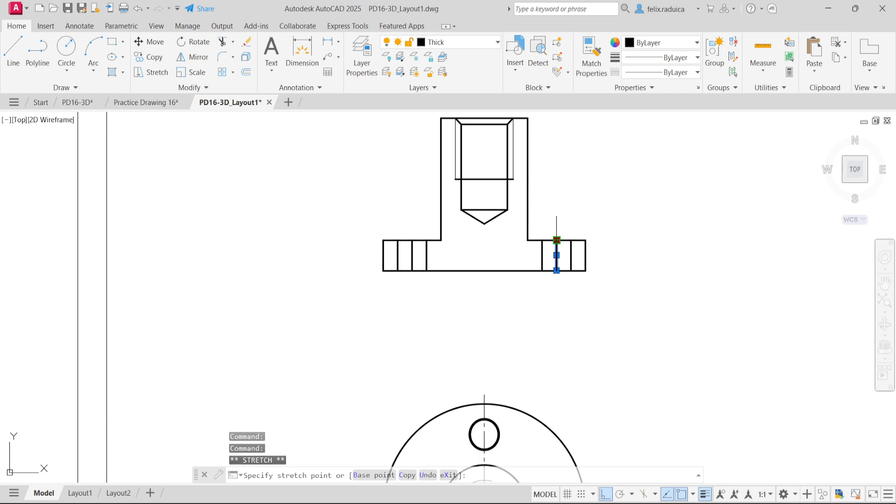
pyautogui.write('3')
pyautogui.press('Return')
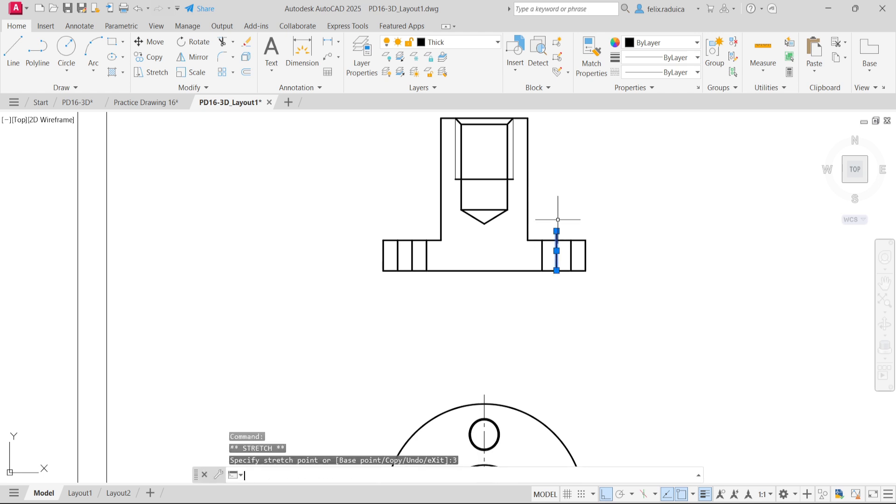
pyautogui.click(556, 270)
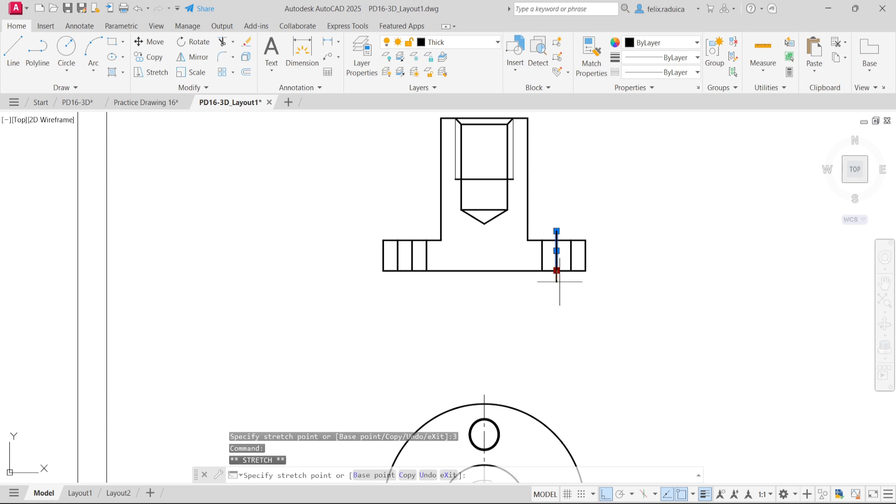
pyautogui.write('3')
pyautogui.press('Return')
pyautogui.press('Escape')
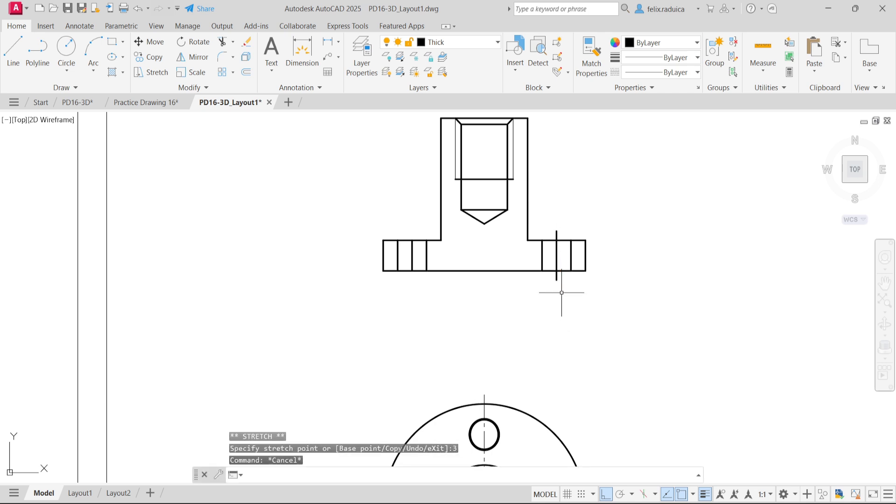
# Stretch both ends of the section view's left bolt hole axis 3 units beyond the flange faces.
pyautogui.click(413, 251)
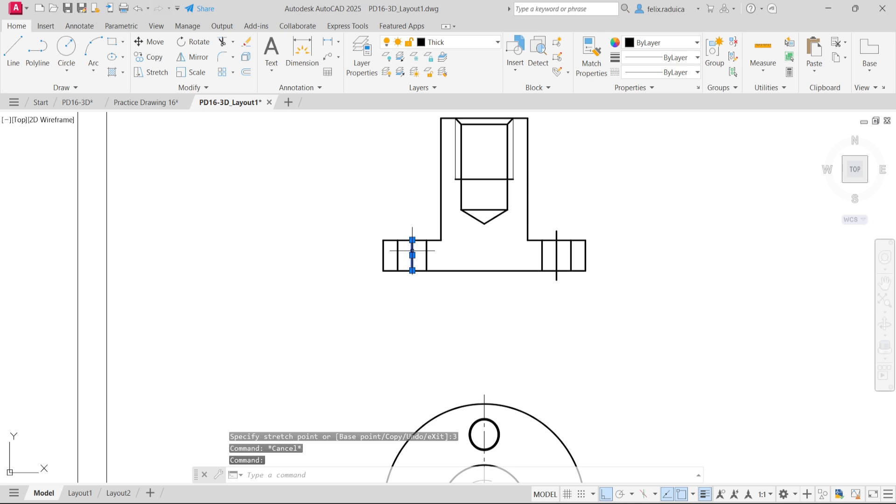
pyautogui.click(412, 240)
pyautogui.write('3')
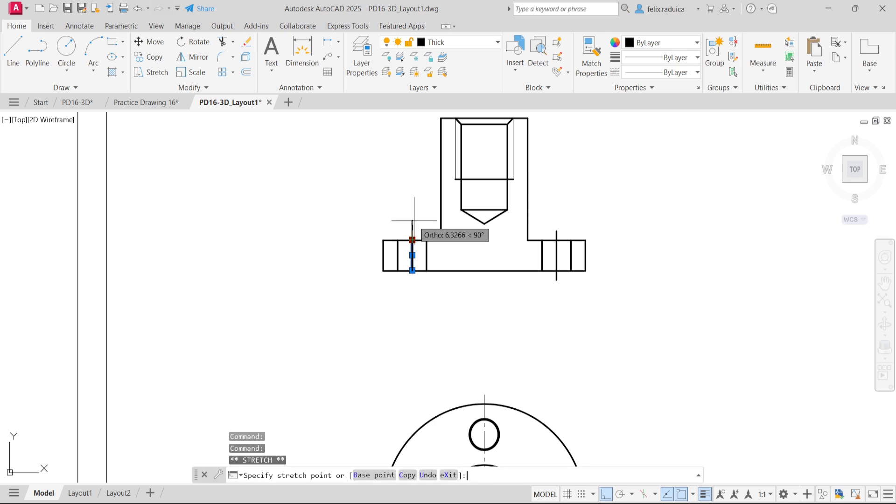
pyautogui.press('Return')
pyautogui.click(412, 270)
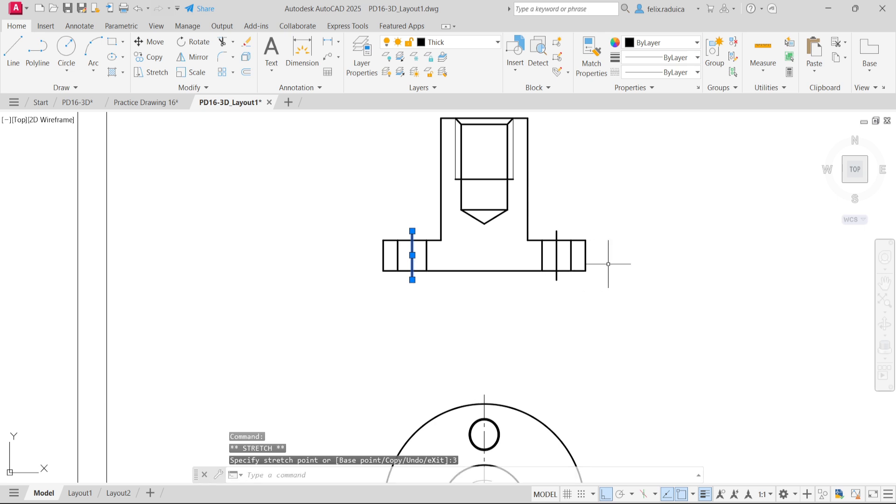
# Move both bolt hole axes in the section view onto the Axis layer.
pyautogui.click(557, 252)
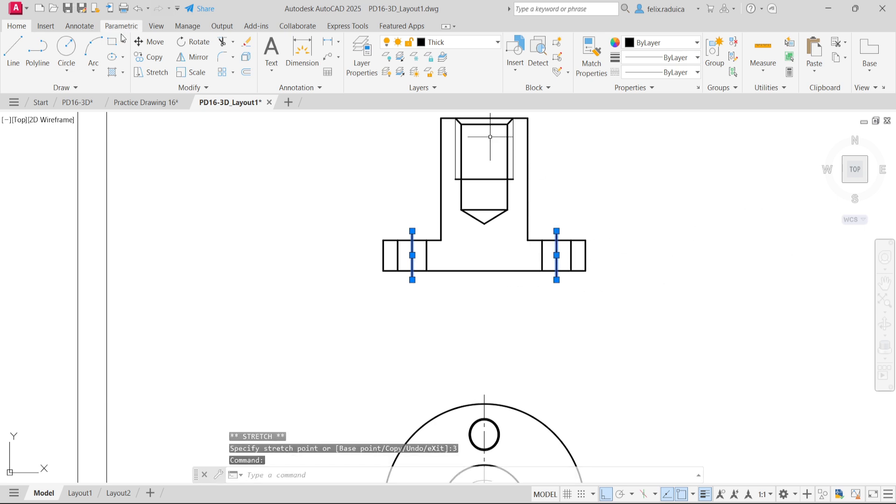
pyautogui.click(473, 47)
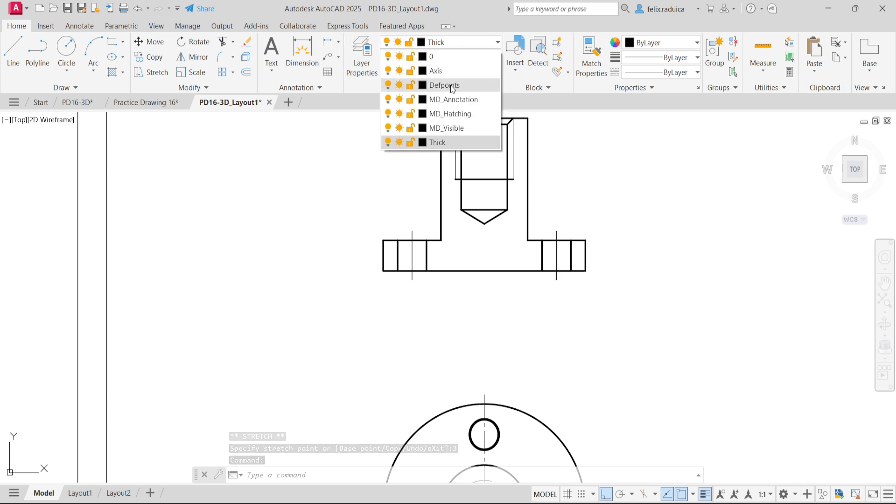
pyautogui.click(451, 73)
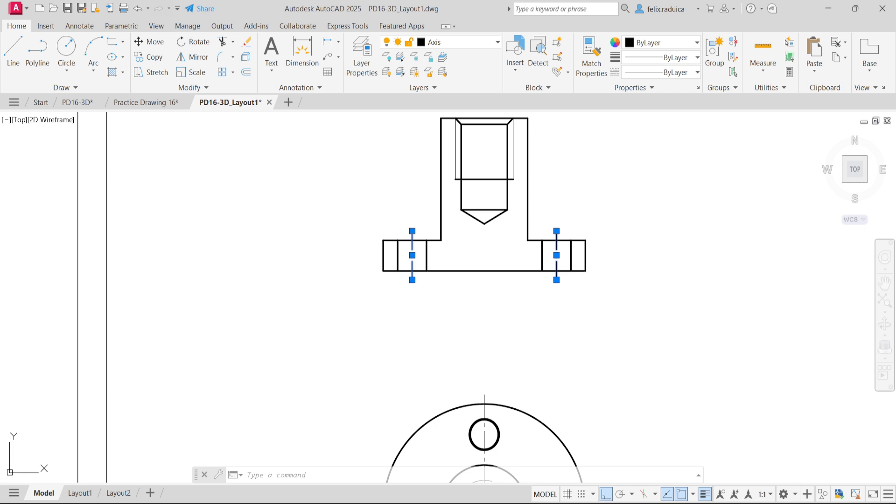
pyautogui.press('Escape')
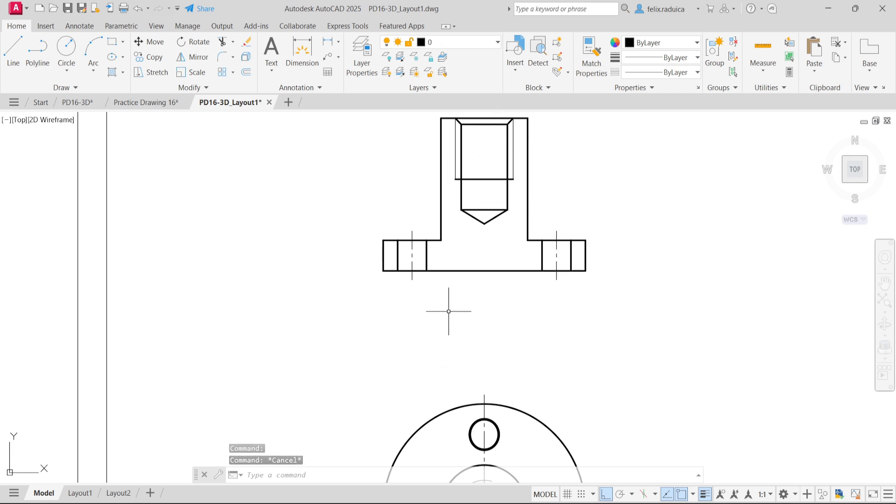
# Create a new layer named Hatch and make it the current layer.
pyautogui.write('hat')
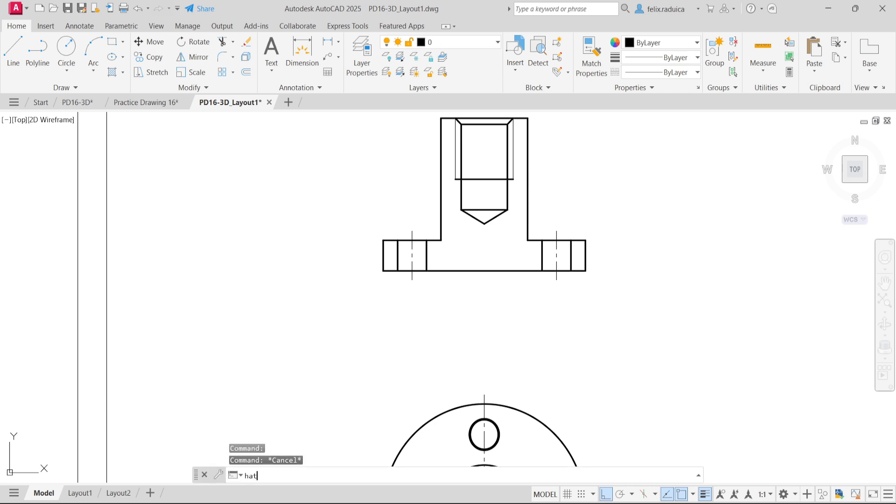
pyautogui.press('Return')
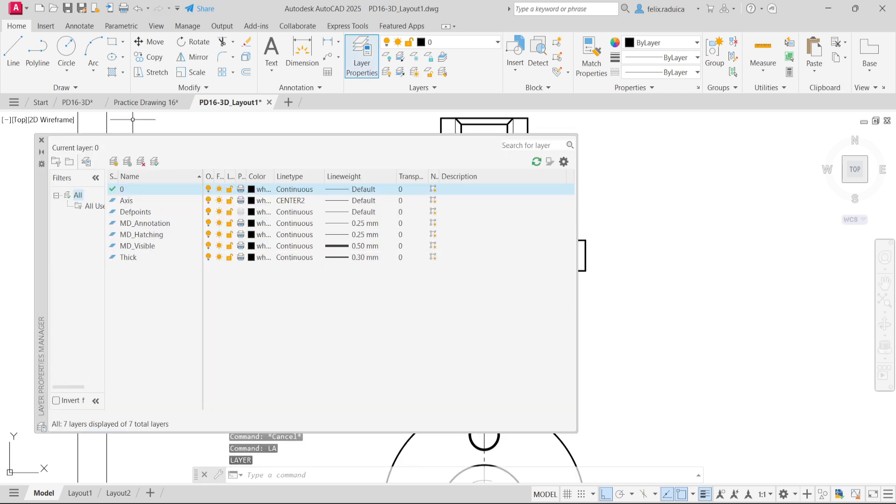
pyautogui.click(136, 189)
pyautogui.rightClick(159, 300)
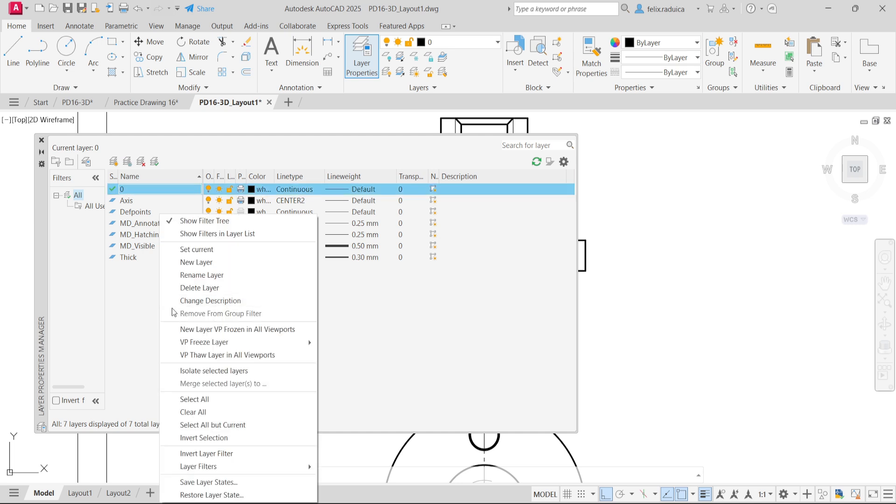
pyautogui.click(196, 263)
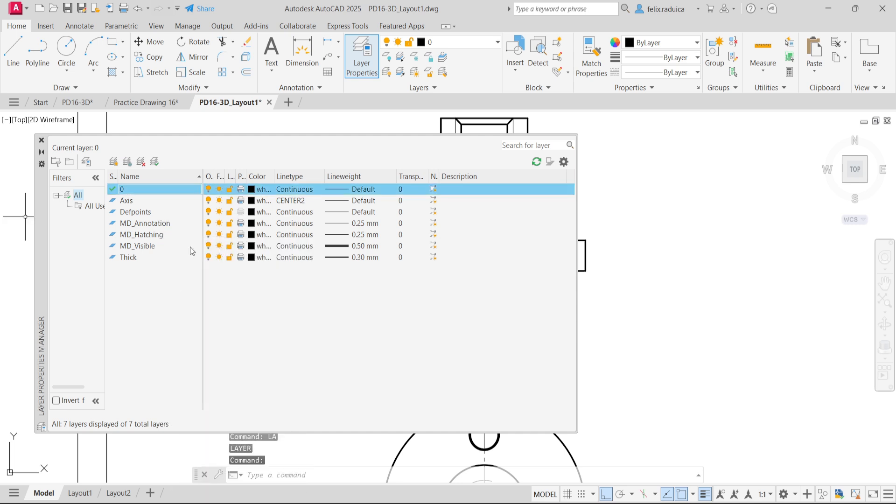
pyautogui.write('Hatch')
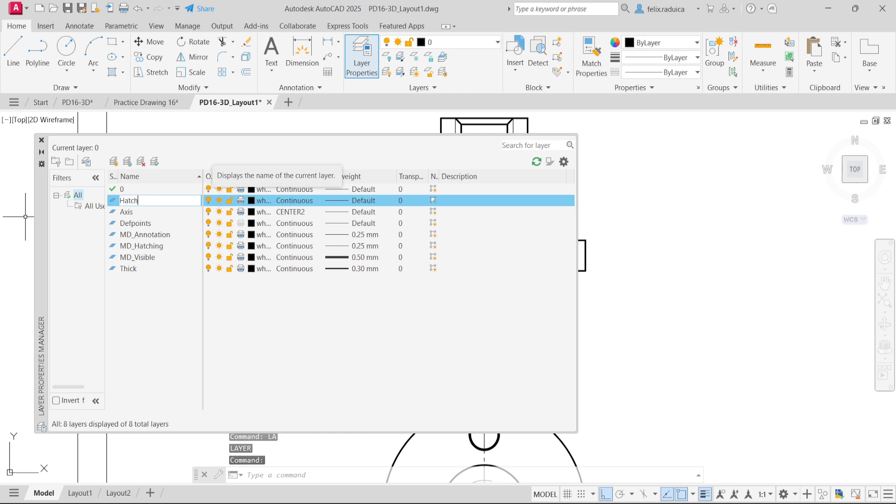
pyautogui.press('Return')
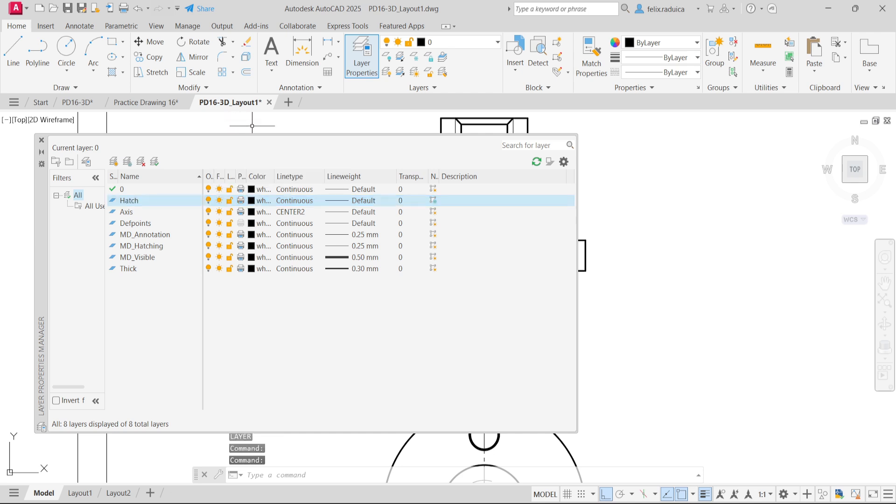
pyautogui.doubleClick(180, 196)
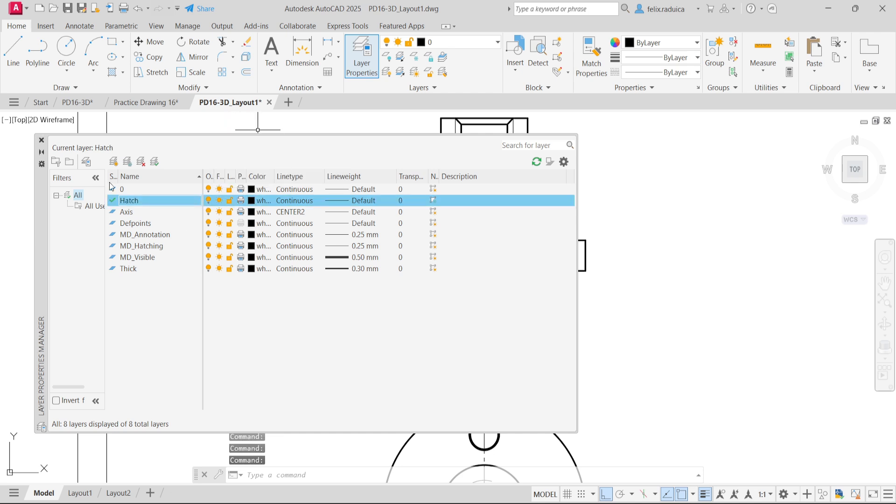
pyautogui.click(41, 140)
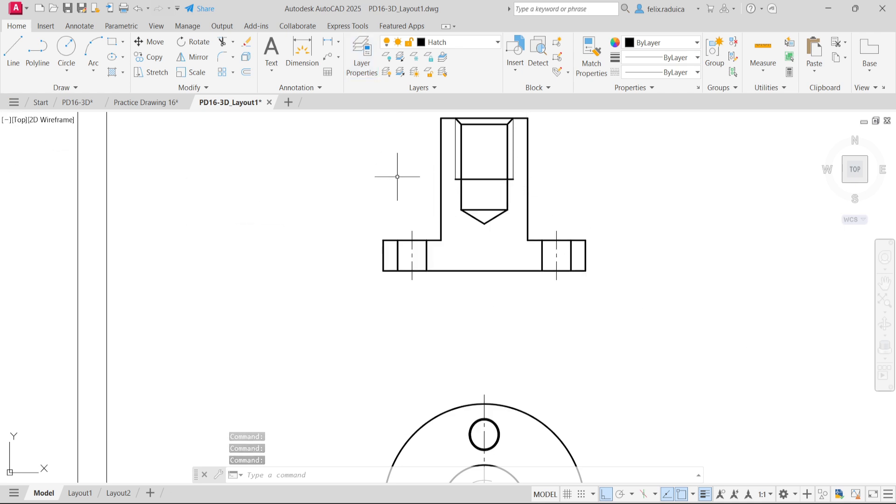
# Hatch the section view's cut regions with the ANSI31 pattern, including the flange ends, main body and thread zones beside the bore.
pyautogui.write('hat')
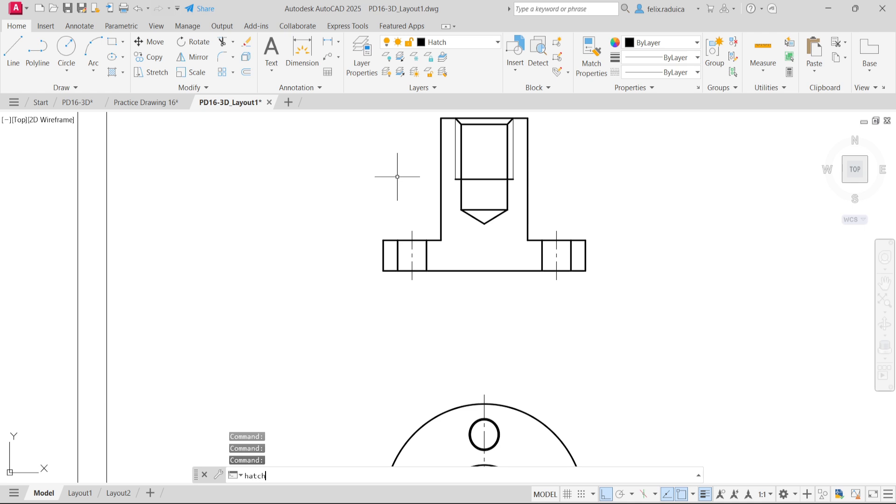
pyautogui.write('ch')
pyautogui.press('Return')
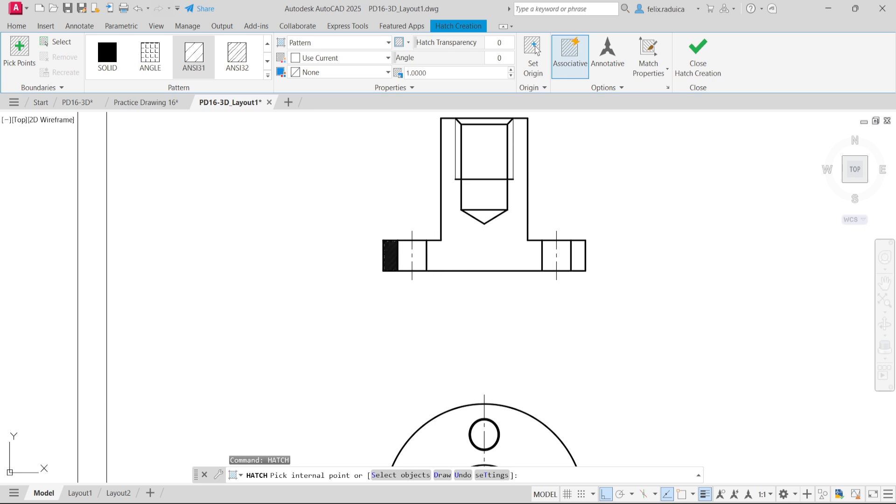
pyautogui.click(387, 252)
pyautogui.click(472, 254)
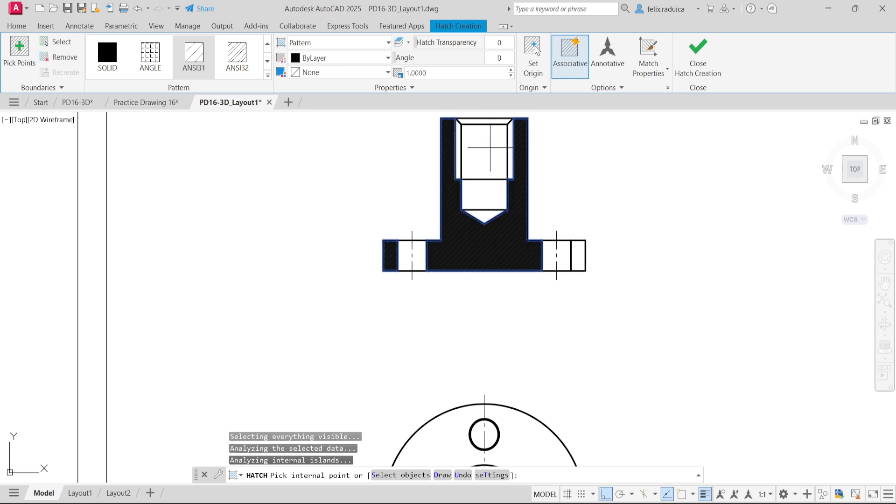
pyautogui.scroll(4, 489, 154)
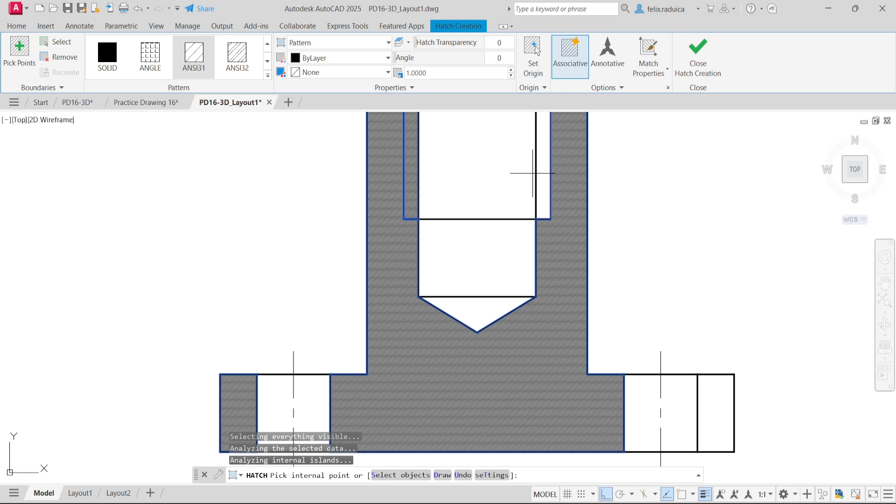
pyautogui.click(542, 168)
pyautogui.scroll(-4, 556, 212)
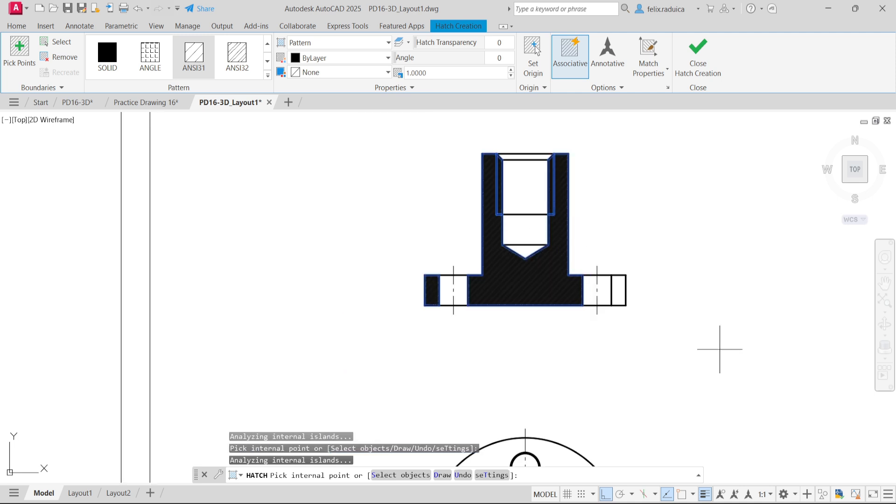
pyautogui.click(622, 288)
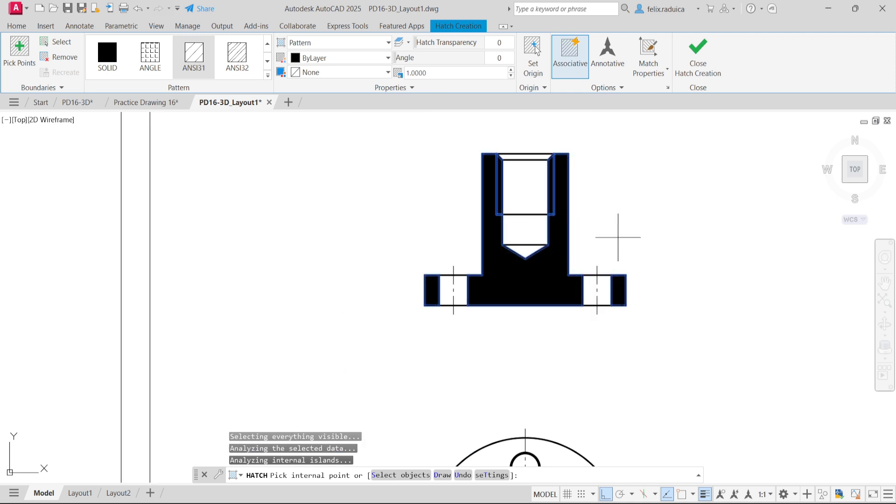
pyautogui.press('Return')
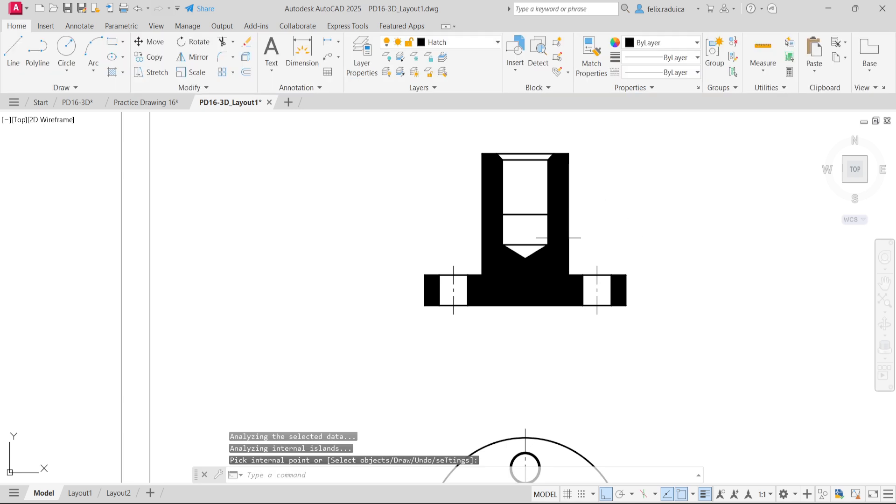
# Set the section view's hatch scale to 35.
pyautogui.click(526, 276)
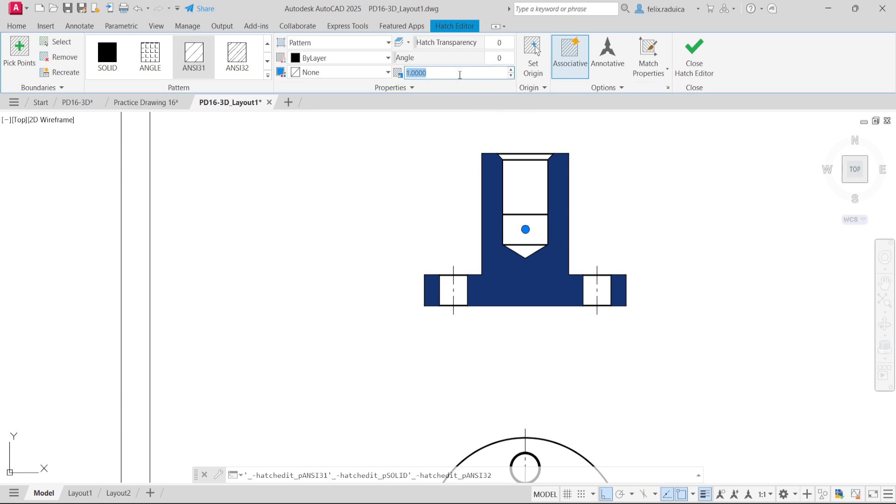
pyautogui.press('Return')
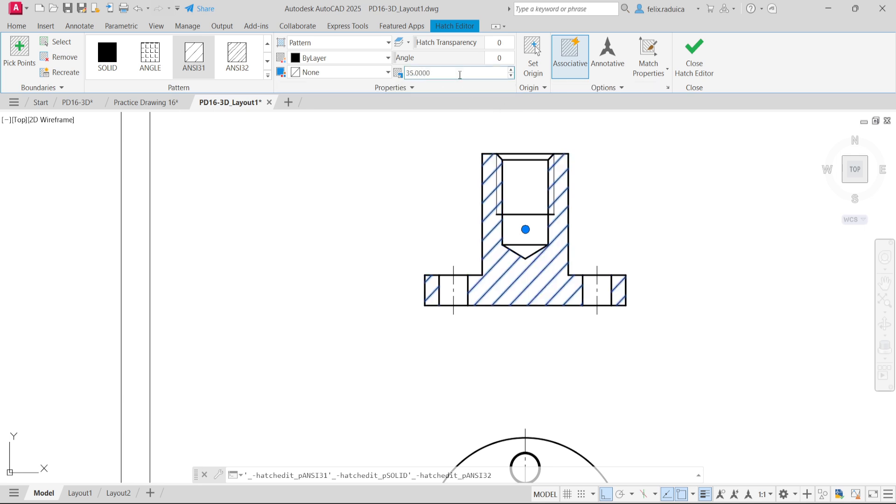
pyautogui.press('Escape')
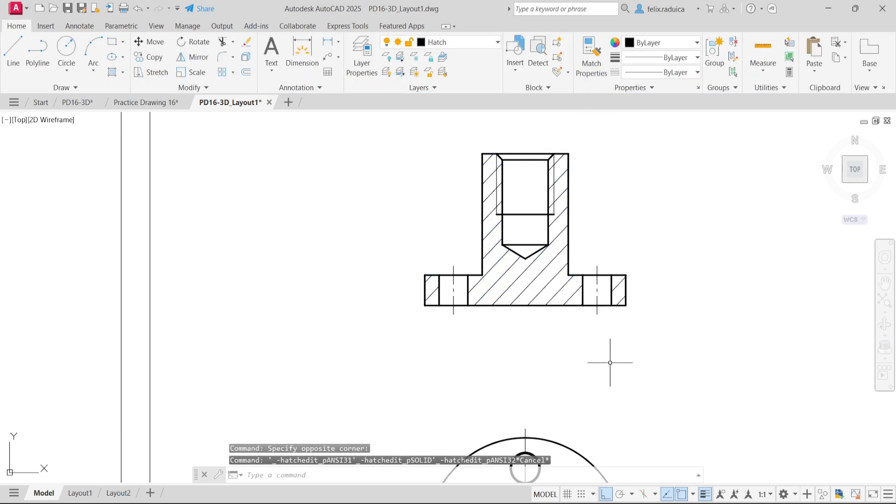
pyautogui.scroll(-2, 522, 313)
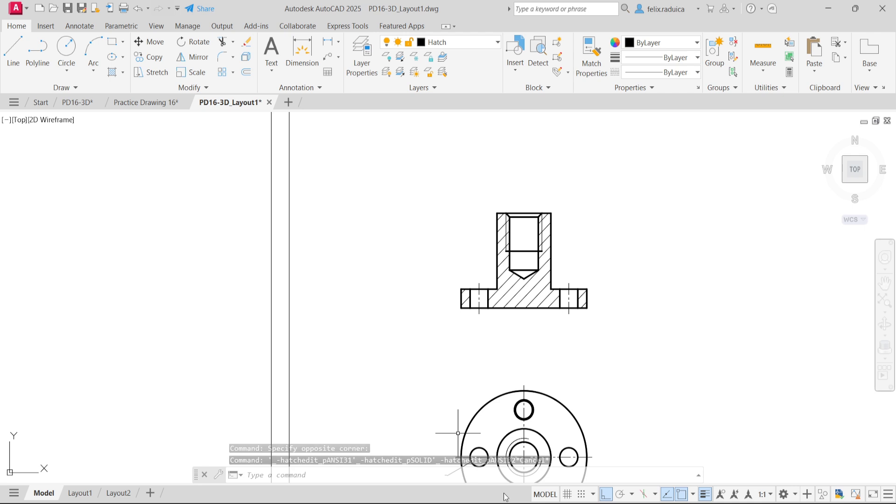
# Assign the short centre lines of the four small flange holes in the top view to the Axis layer.
pyautogui.moveTo(595, 380); pyautogui.dragTo(580, 316, button='middle')
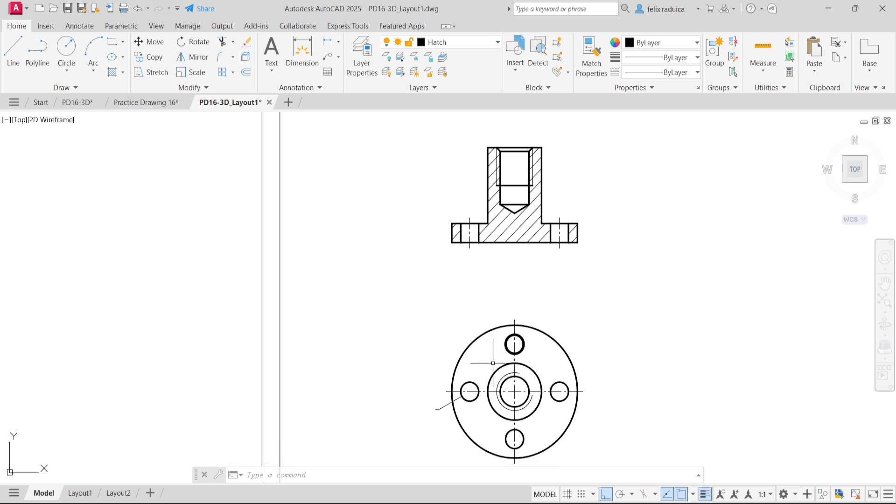
pyautogui.scroll(2, 490, 355)
pyautogui.scroll(2, 520, 354)
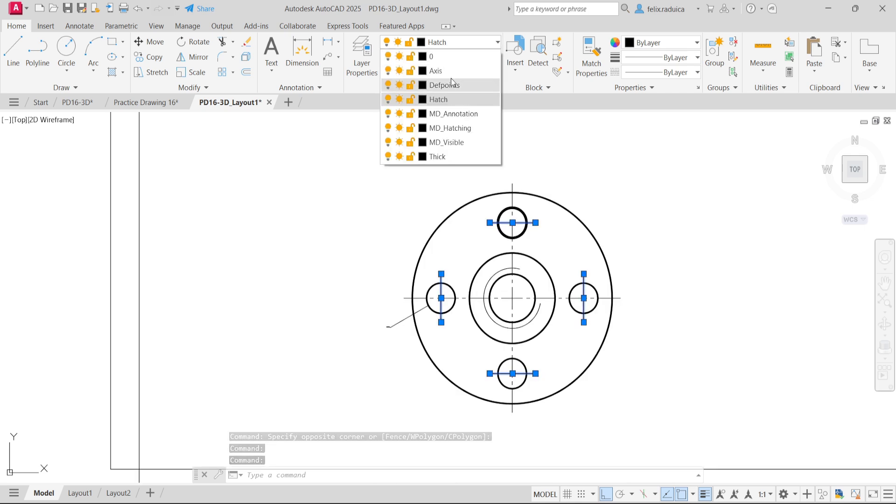
pyautogui.click(451, 74)
pyautogui.press('Escape')
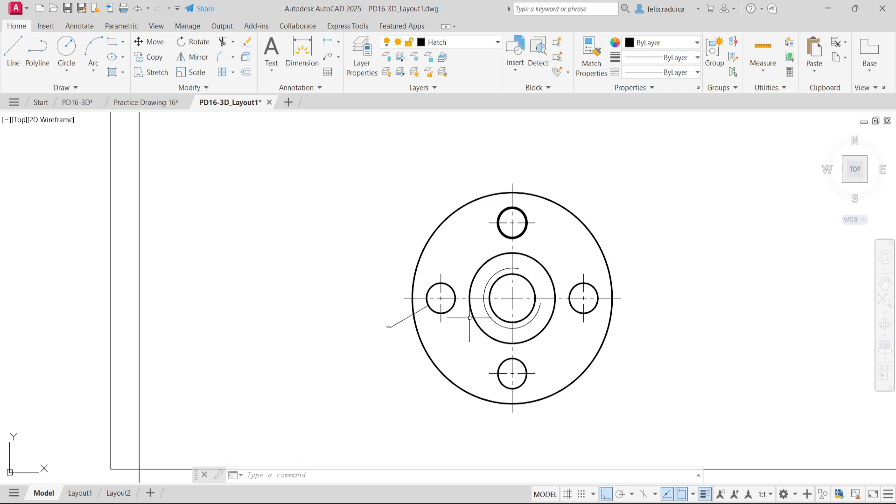
# Draw a circle concentric with the flange in the top view, passing through the centres of the four small holes.
pyautogui.write('c')
pyautogui.press('Return')
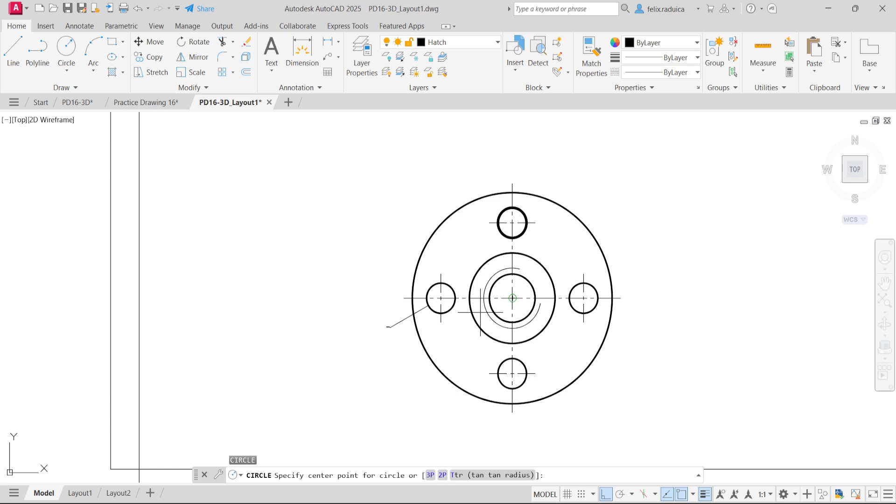
pyautogui.click(512, 298)
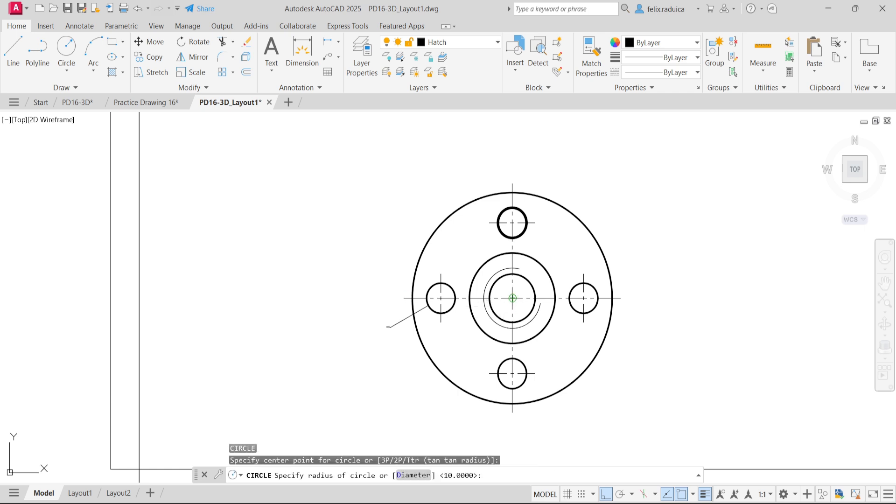
pyautogui.click(584, 298)
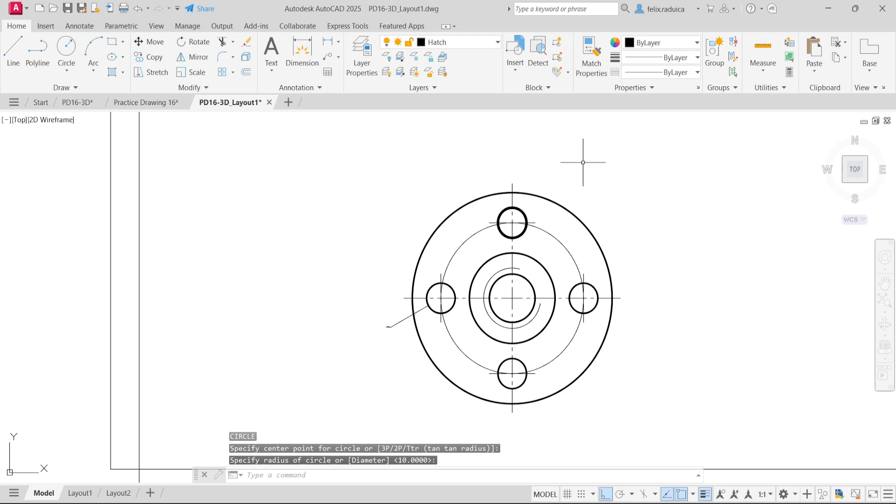
pyautogui.press('Escape')
# Assign the new bolt circle to the Axis layer.
pyautogui.click(554, 240)
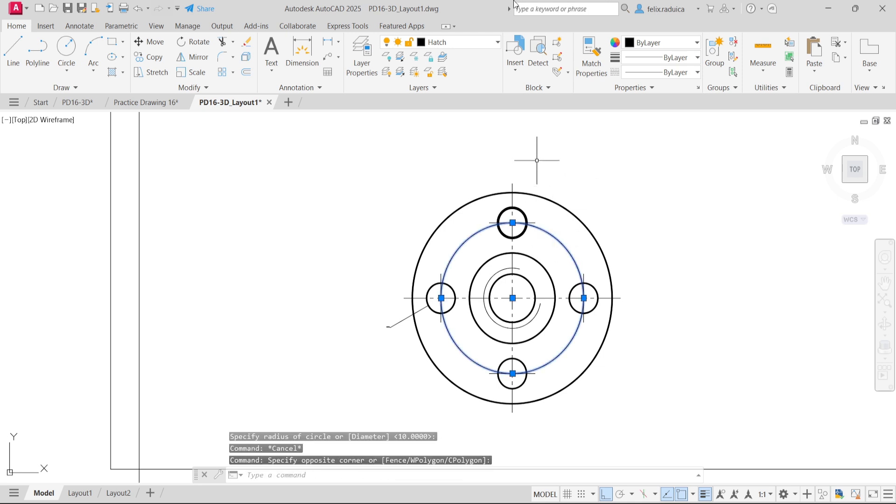
pyautogui.click(483, 41)
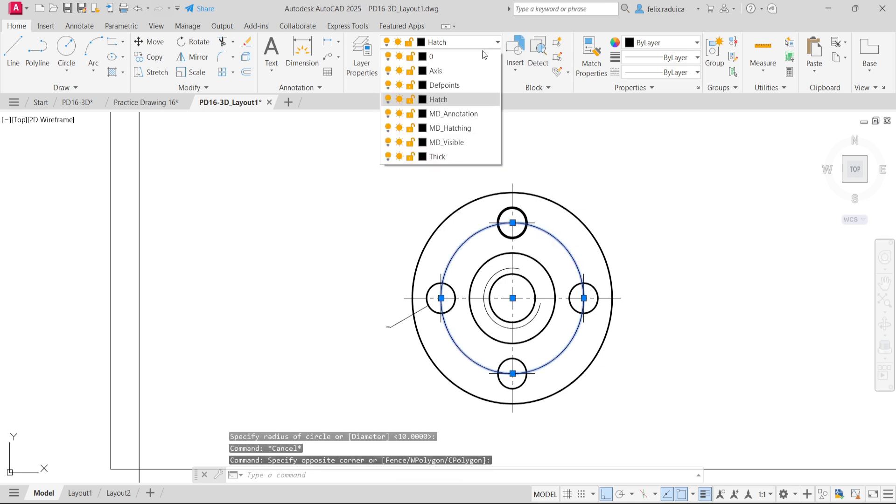
pyautogui.click(478, 71)
pyautogui.press('Escape')
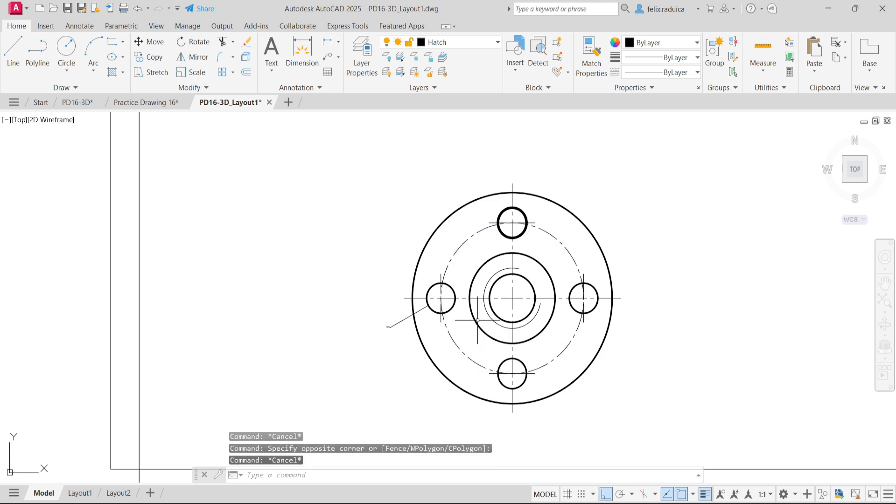
# Delete the separate short centre lines at the four small holes, keeping the bolt circle and main axes.
pyautogui.scroll(4, 441, 322)
pyautogui.click(448, 336)
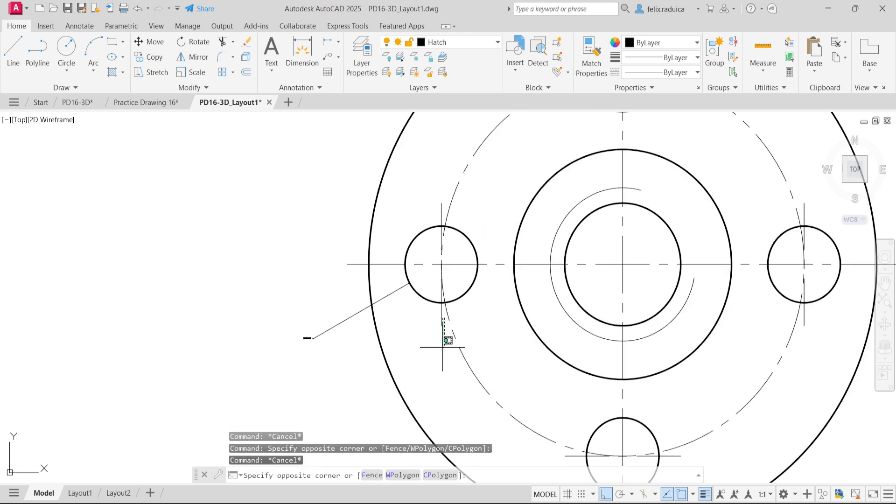
pyautogui.click(438, 318)
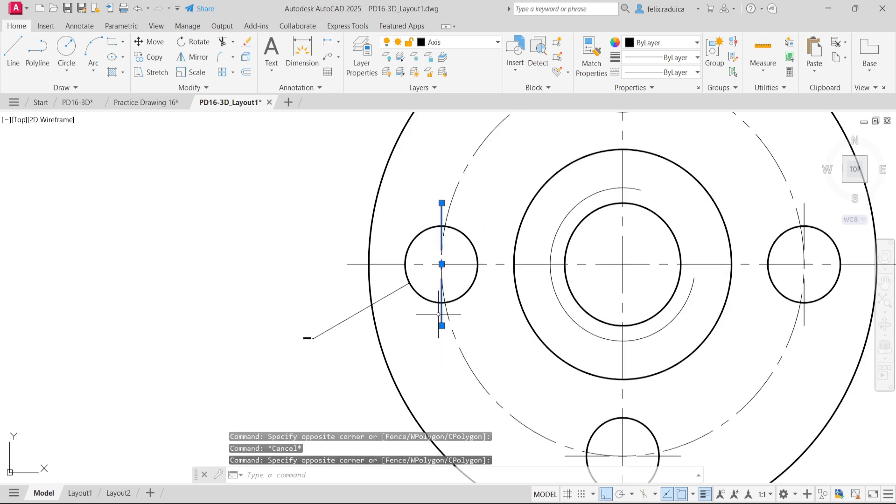
pyautogui.press('Delete')
pyautogui.scroll(-4, 467, 261)
pyautogui.scroll(2, 533, 336)
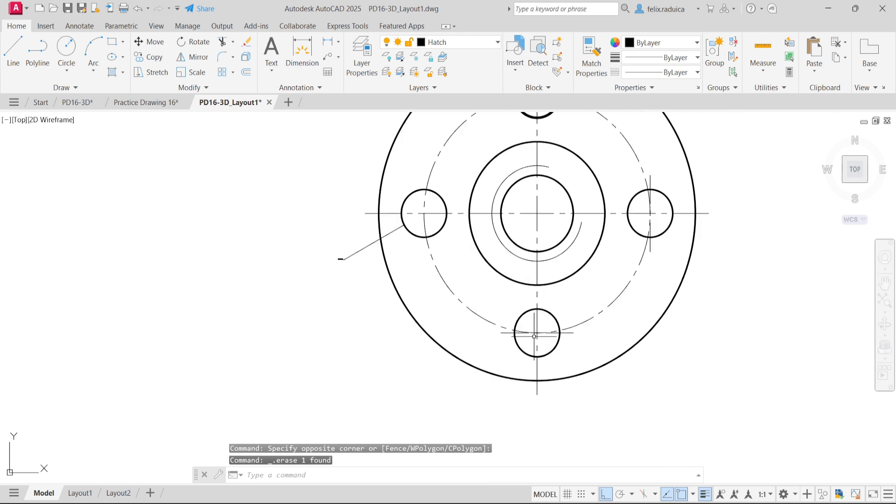
pyautogui.click(568, 333)
pyautogui.press('Delete')
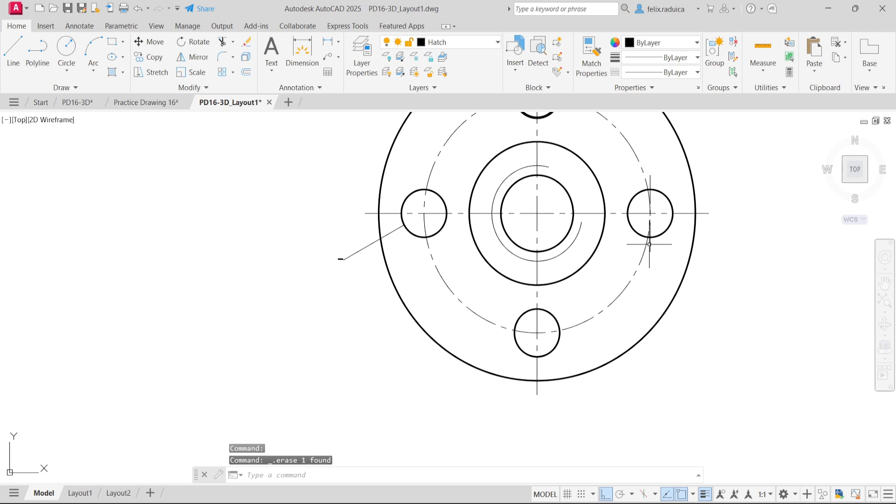
pyautogui.moveTo(596, 139)
pyautogui.mouseDown(button='middle')
pyautogui.moveTo(625, 160)
pyautogui.moveTo(647, 196)
pyautogui.moveTo(632, 169)
pyautogui.mouseUp(button='middle')
pyautogui.click(634, 172)
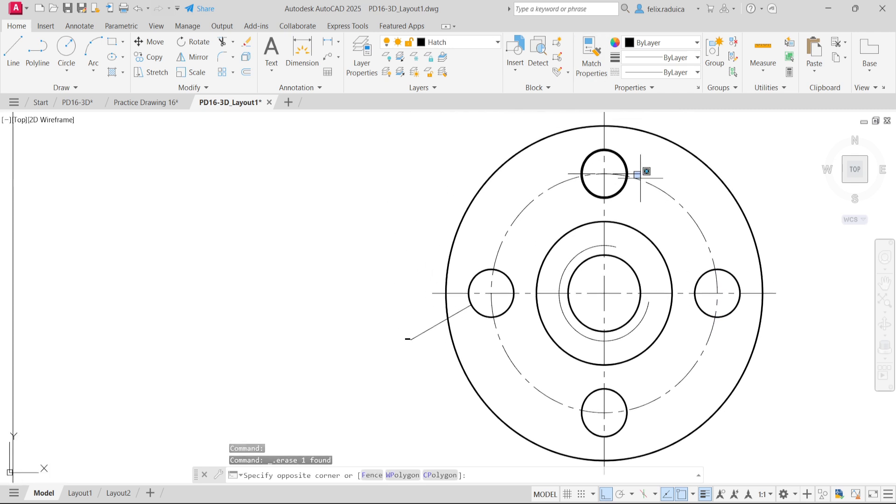
pyautogui.click(637, 176)
pyautogui.press('Delete')
pyautogui.scroll(-2, 673, 271)
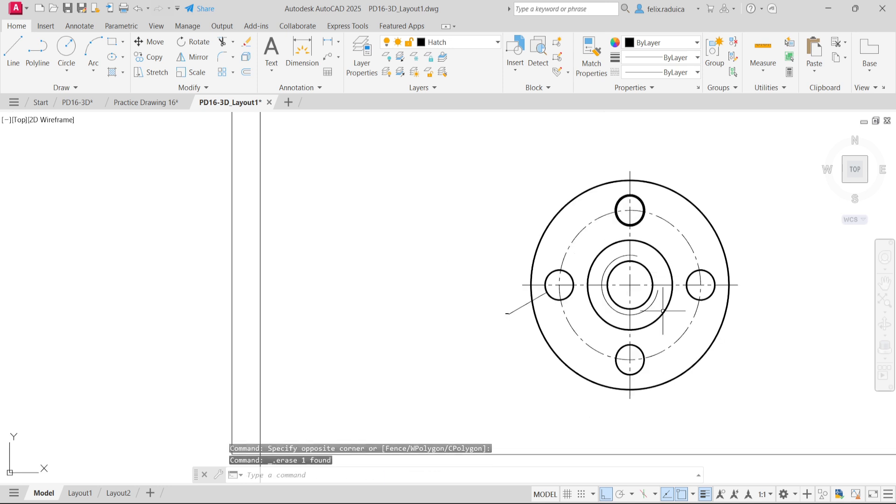
# Modify the Standard dimension style so that extension lines extend 1 beyond the dimension lines.
pyautogui.middleClick(491, 335)
pyautogui.middleClick(490, 335)
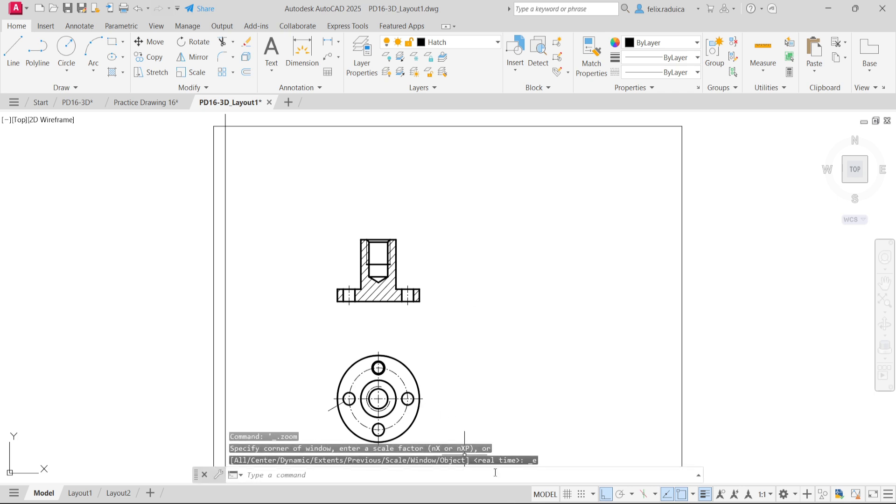
pyautogui.scroll(2, 378, 249)
pyautogui.scroll(2, 377, 249)
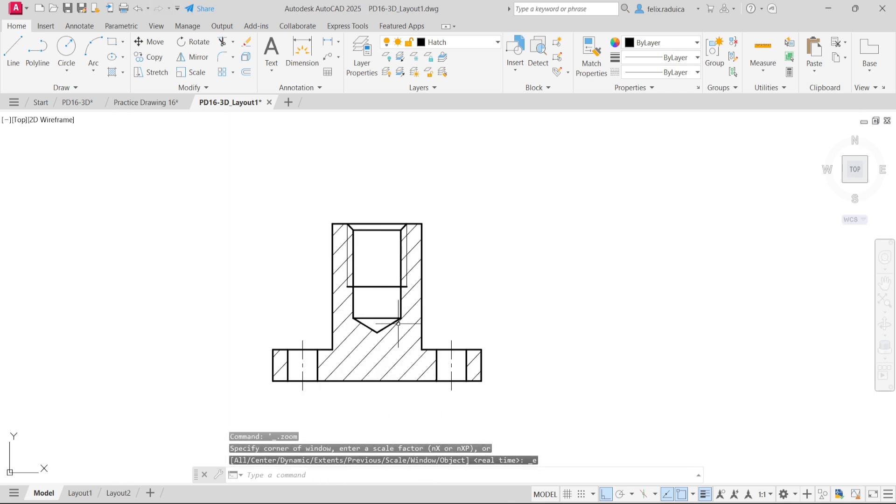
pyautogui.moveTo(411, 291); pyautogui.dragTo(425, 227, button='middle')
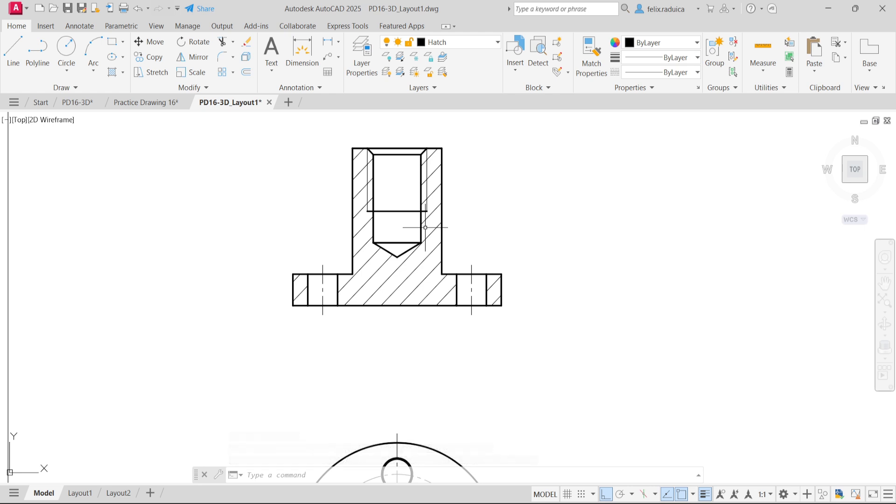
pyautogui.write('DImsty')
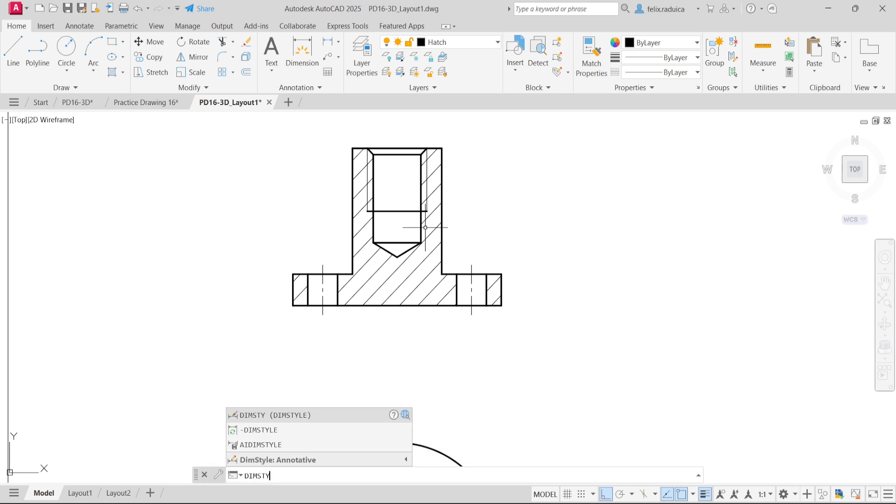
pyautogui.press('Return')
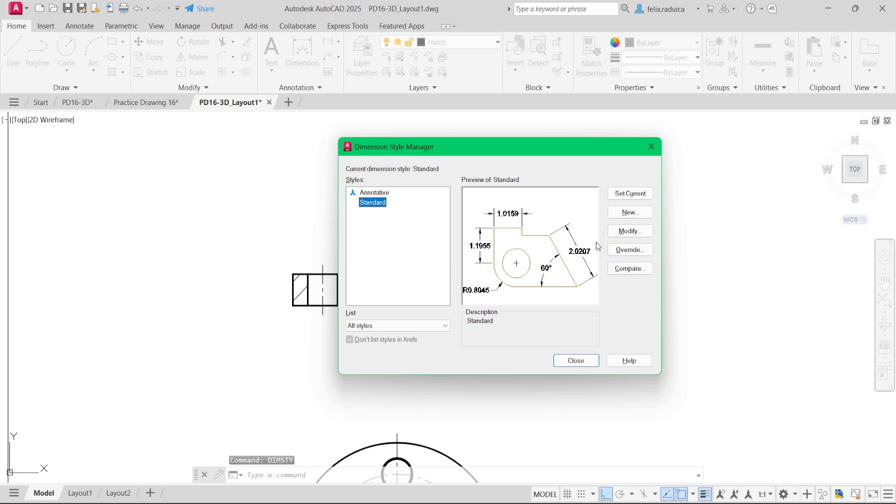
pyautogui.click(630, 231)
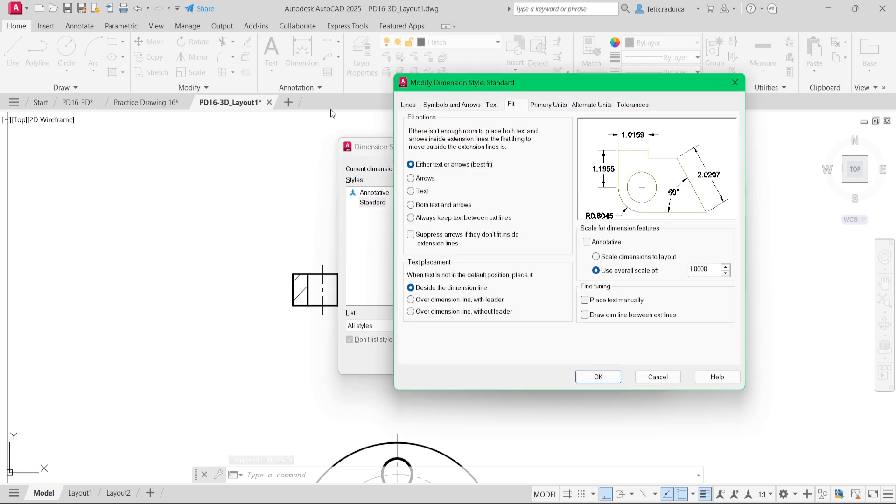
pyautogui.click(409, 105)
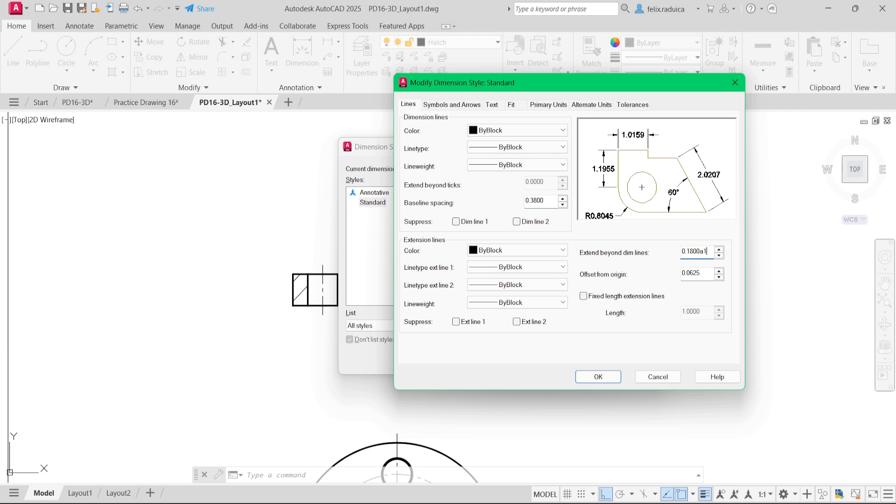
pyautogui.hotkey('ctrl', 'a')
pyautogui.write('1')
# Set the dimension style's arrow size to 3 and its centre mark size to 3.
pyautogui.click(437, 104)
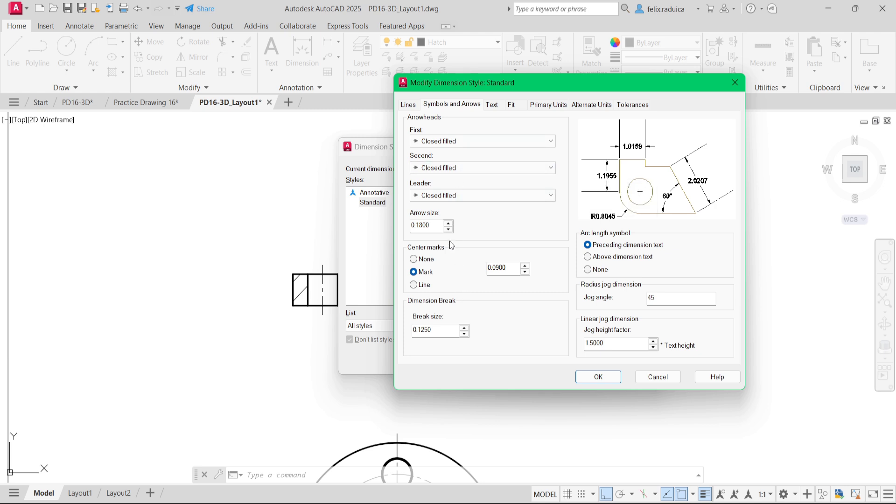
pyautogui.doubleClick(438, 226)
pyautogui.write('3')
pyautogui.click(501, 274)
pyautogui.write('a')
pyautogui.hotkey('ctrl', 'a')
pyautogui.write('3')
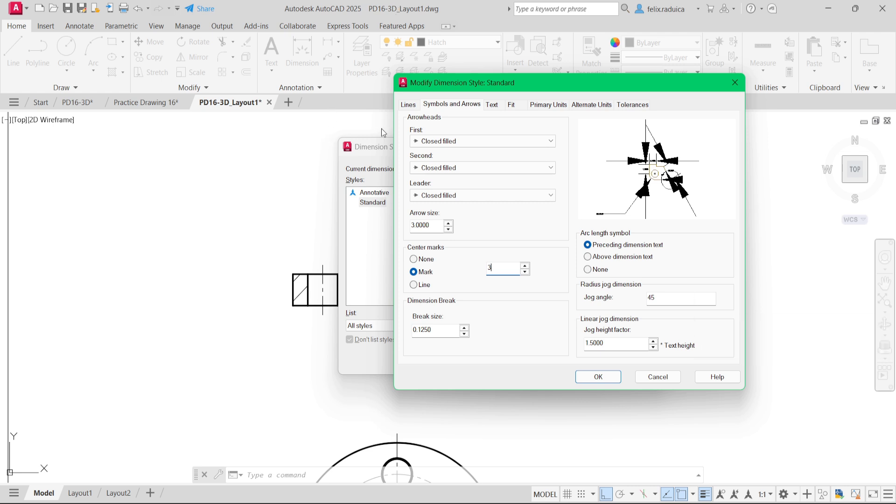
# Set the dimension text height to 3.5 and its vertical placement to Above.
pyautogui.click(492, 105)
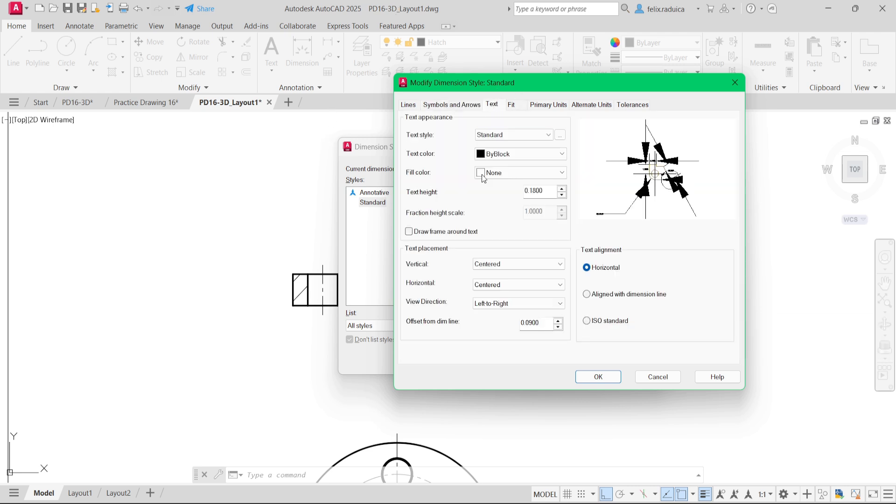
pyautogui.click(548, 191)
pyautogui.doubleClick(548, 191)
pyautogui.write('3.5')
pyautogui.click(539, 265)
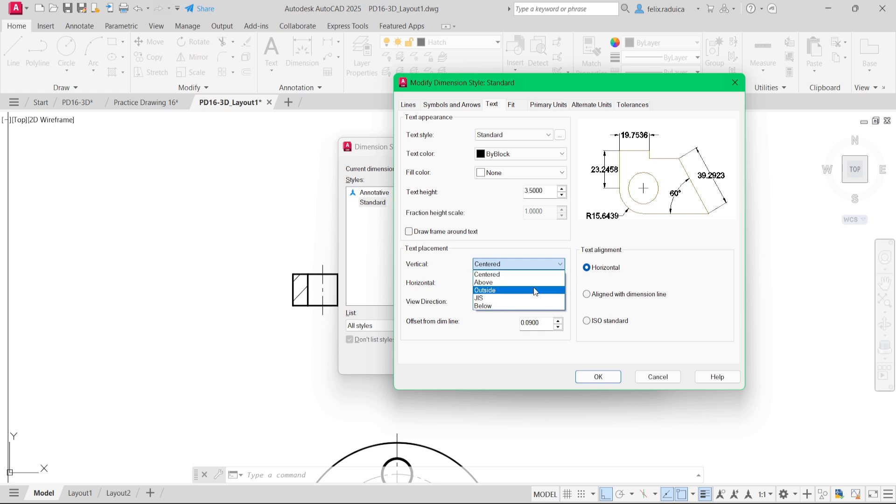
pyautogui.click(534, 283)
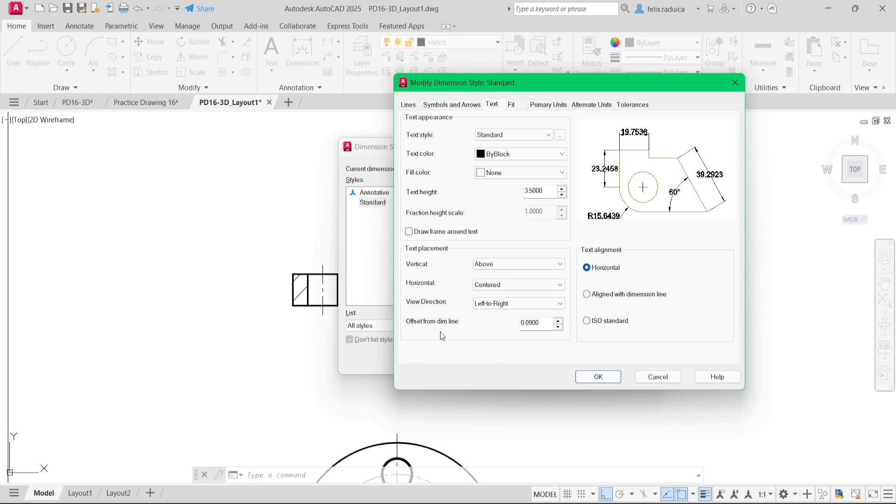
# Set the dimension text offset from the dimension line to 1 and align the text with the dimension line.
pyautogui.click(545, 327)
pyautogui.doubleClick(553, 327)
pyautogui.write('1')
pyautogui.click(651, 295)
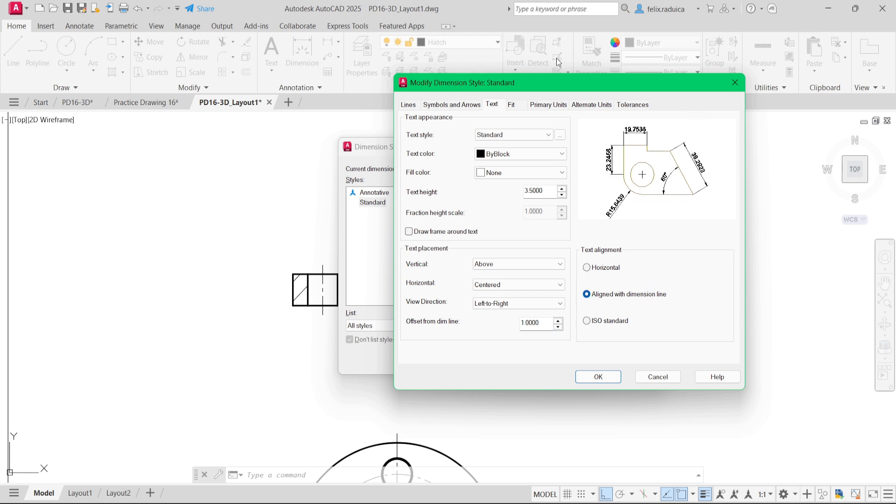
# Set the fit option to Both text and arrows, and enable manual text placement and dimension lines between extension lines.
pyautogui.click(517, 105)
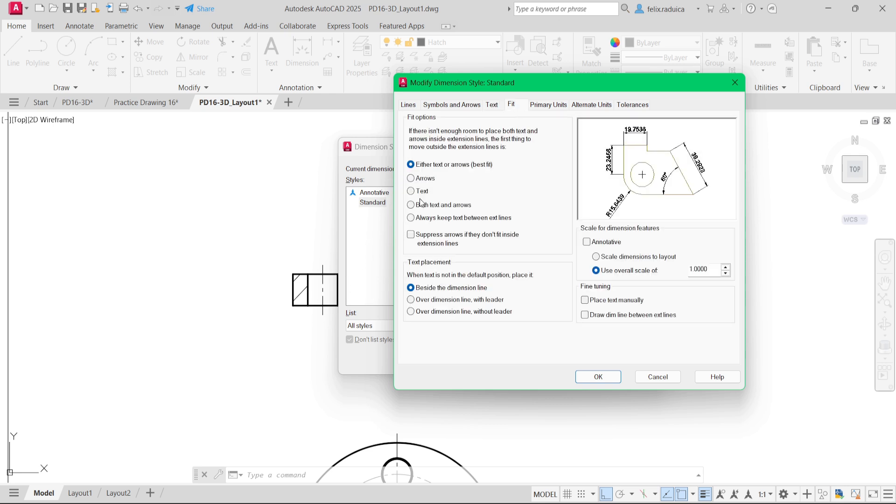
pyautogui.click(432, 211)
pyautogui.click(593, 301)
pyautogui.click(591, 317)
# Suppress trailing zeros in the linear primary units, then apply the Standard style changes and close the style manager.
pyautogui.click(543, 108)
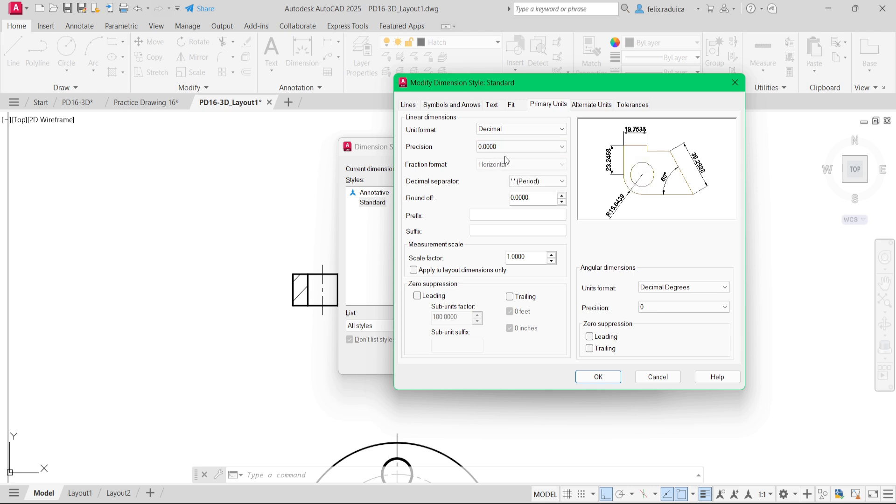
pyautogui.click(509, 296)
pyautogui.click(597, 376)
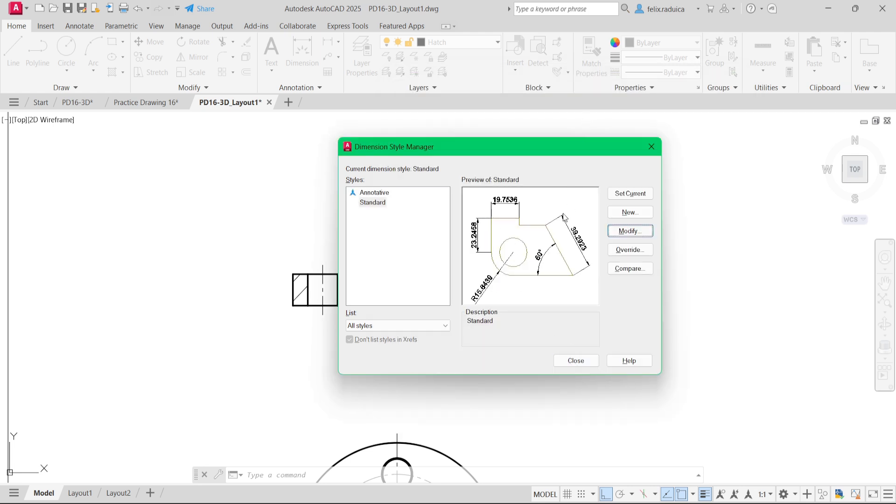
pyautogui.click(574, 361)
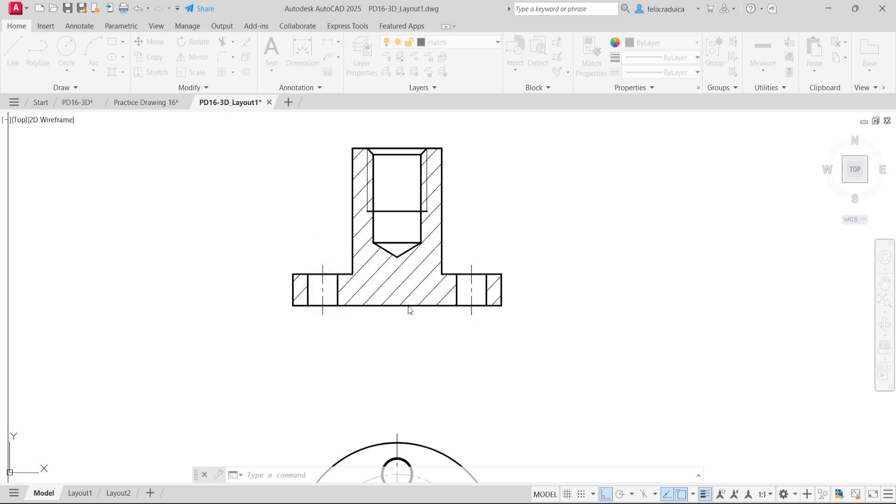
# Add the prefix 4x to the Ø10 bolt hole dimension in the top view so its text becomes 4xØ10.
pyautogui.scroll(-6, 296, 293)
pyautogui.scroll(6, 239, 381)
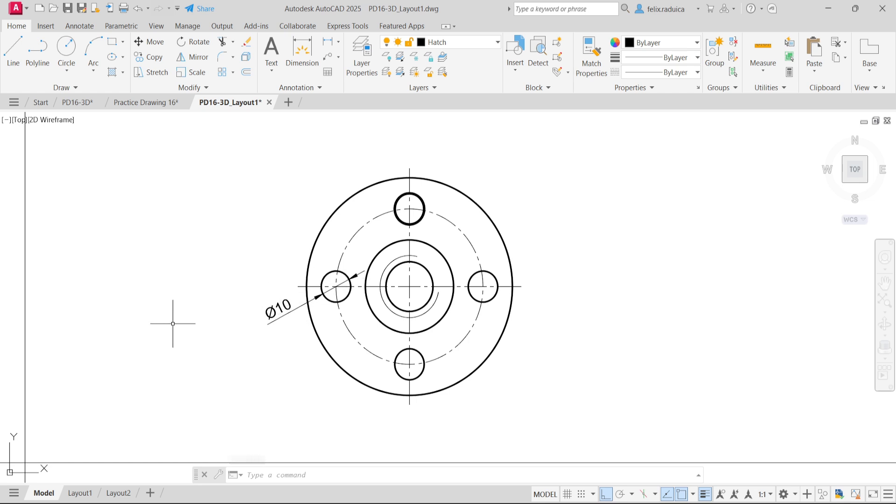
pyautogui.click(273, 311)
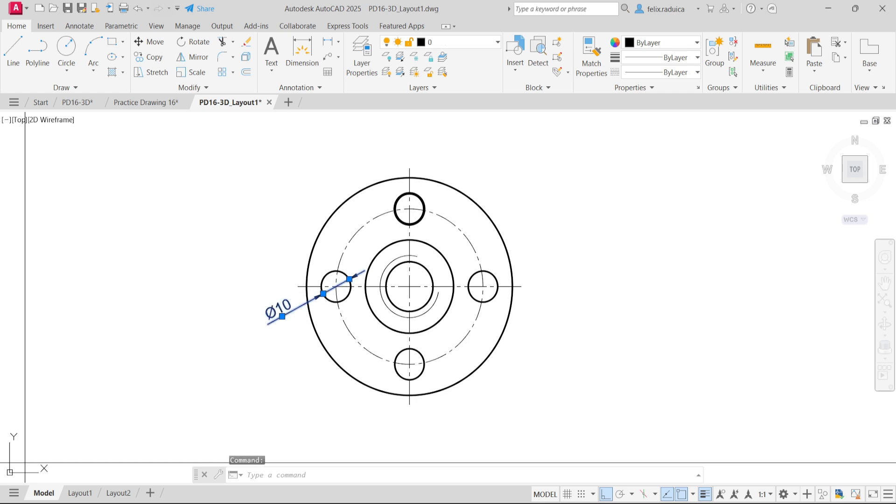
pyautogui.doubleClick(278, 309)
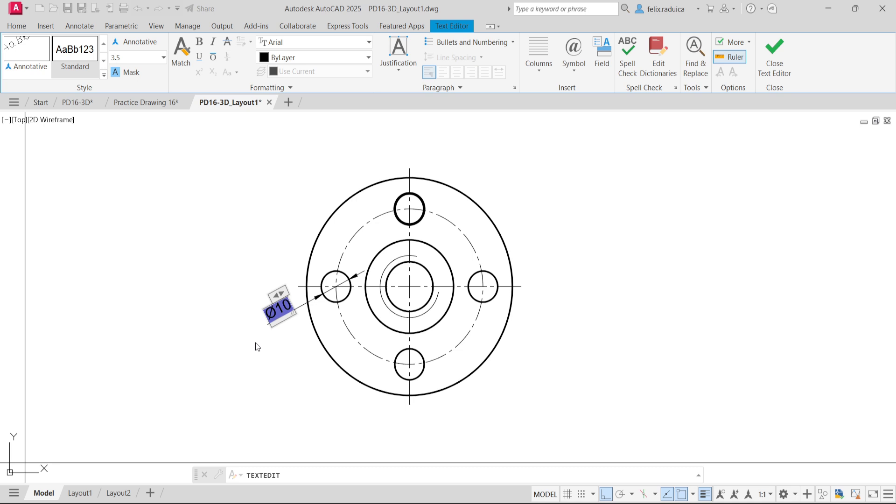
pyautogui.write('4x')
pyautogui.click(282, 379)
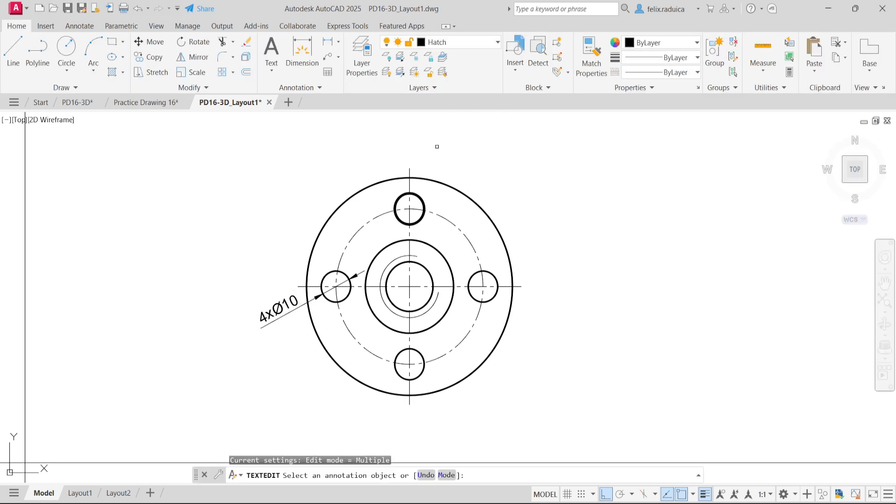
pyautogui.scroll(-3, 425, 140)
pyautogui.moveTo(422, 131); pyautogui.dragTo(414, 202, button='middle')
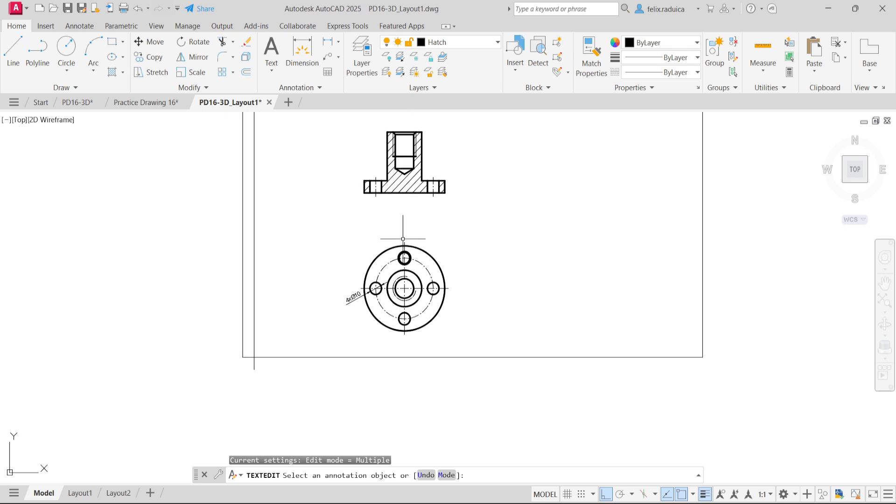
pyautogui.press('Escape')
# Create a new layer named Dim and close the layer manager.
pyautogui.write('la')
pyautogui.press('Return')
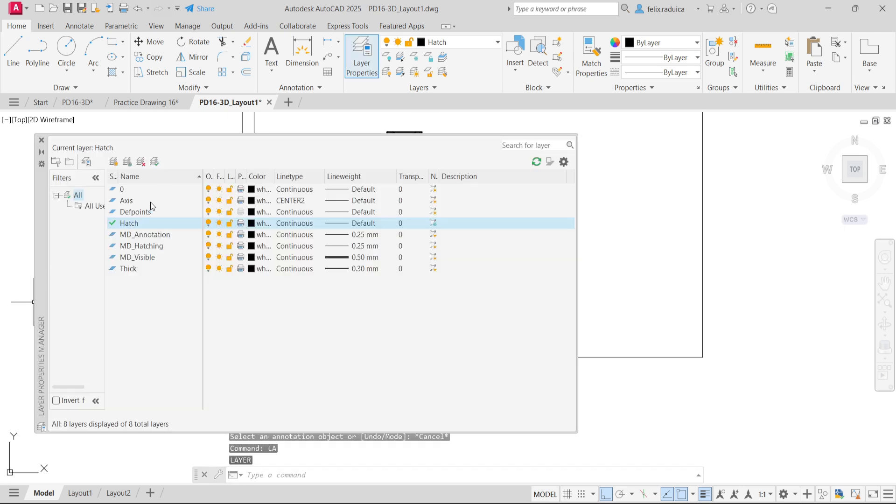
pyautogui.click(142, 190)
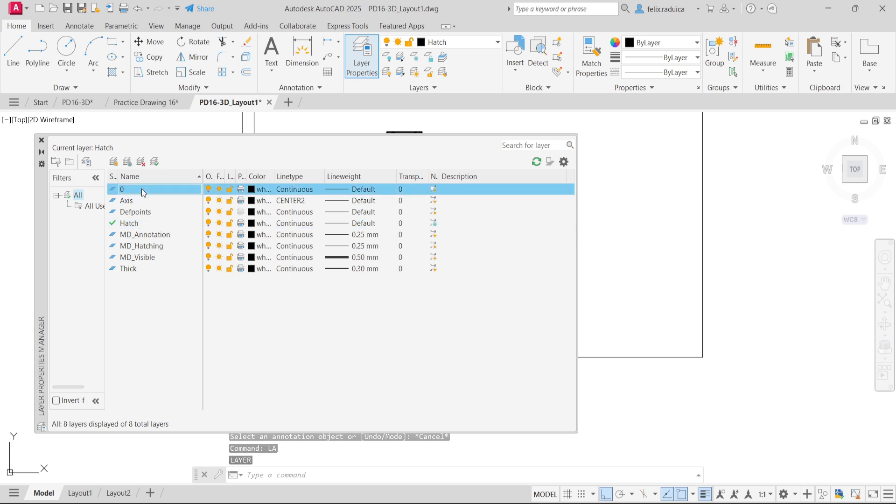
pyautogui.rightClick(142, 193)
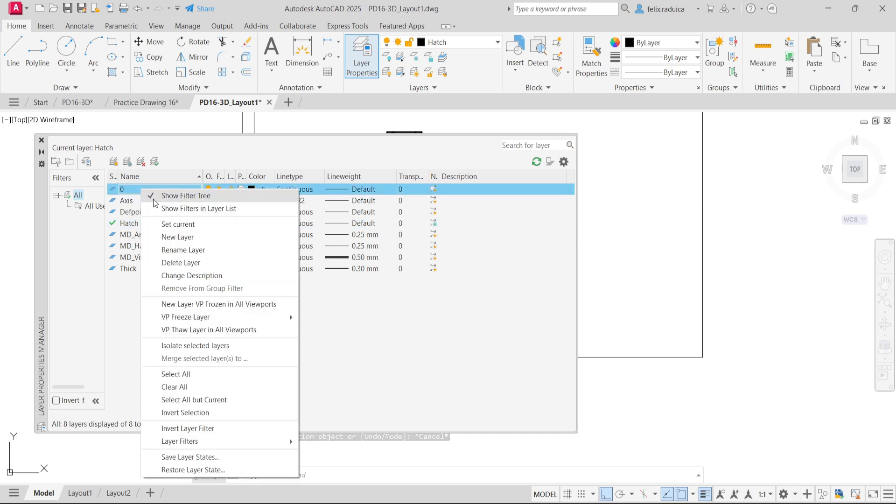
pyautogui.click(170, 239)
pyautogui.write('Dim')
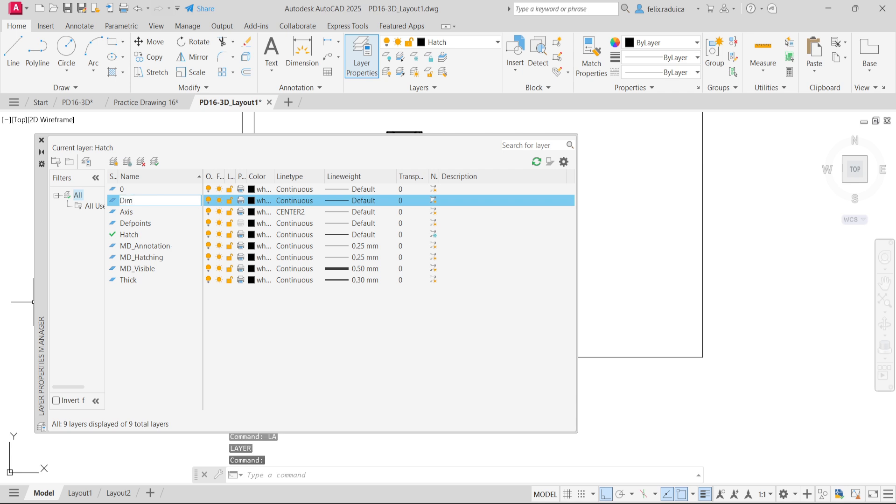
pyautogui.press('Return')
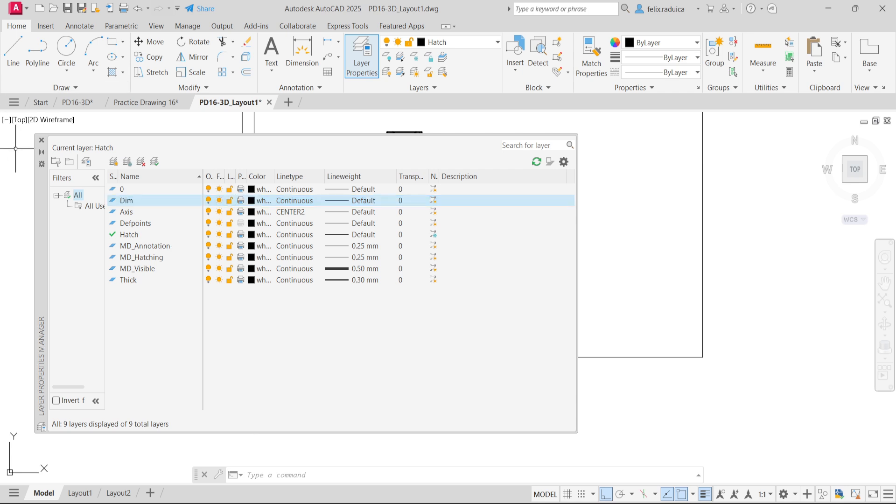
pyautogui.click(41, 140)
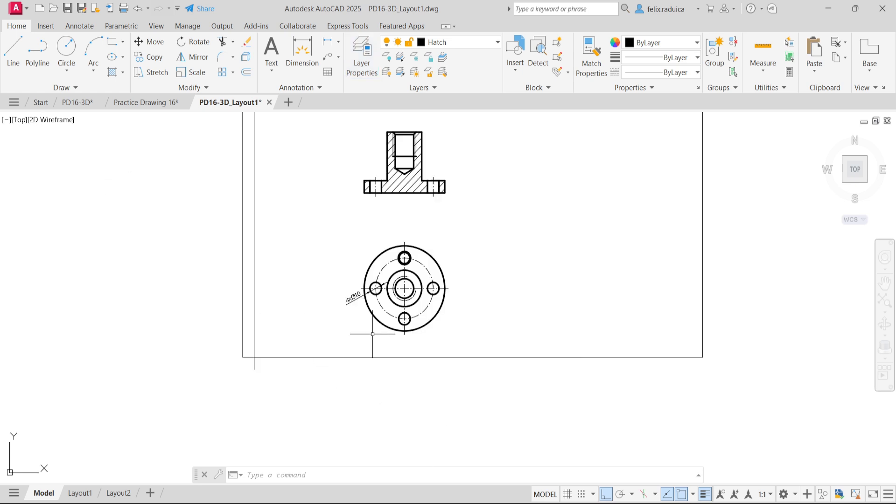
# Assign the 4xØ10 bolt hole dimension to the Dim layer and clear the selection.
pyautogui.scroll(3, 373, 290)
pyautogui.click(327, 326)
pyautogui.click(294, 286)
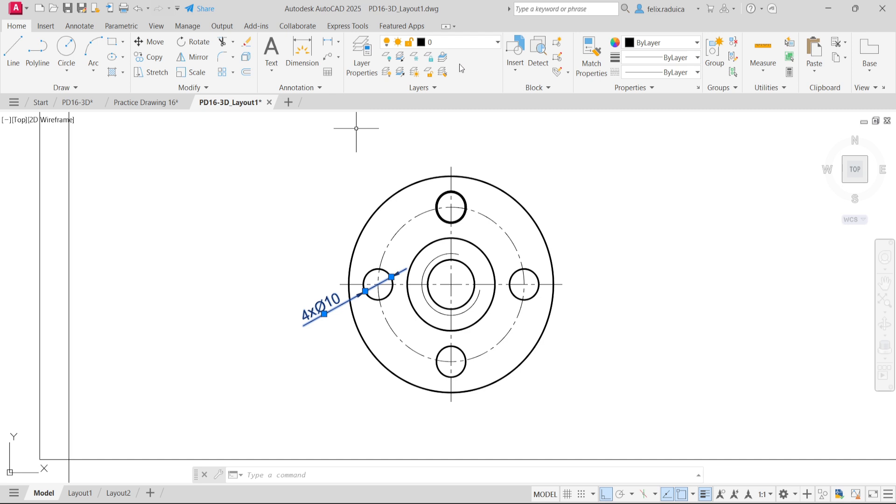
pyautogui.click(473, 43)
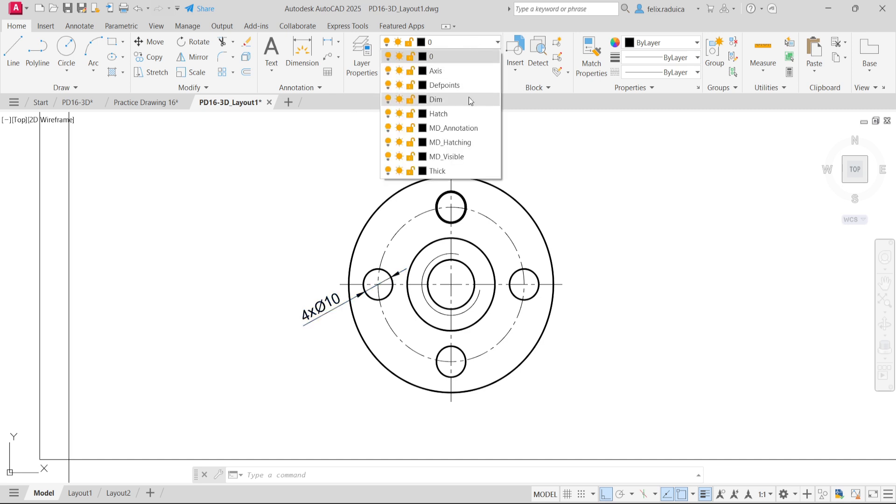
pyautogui.click(459, 82)
pyautogui.press('Escape')
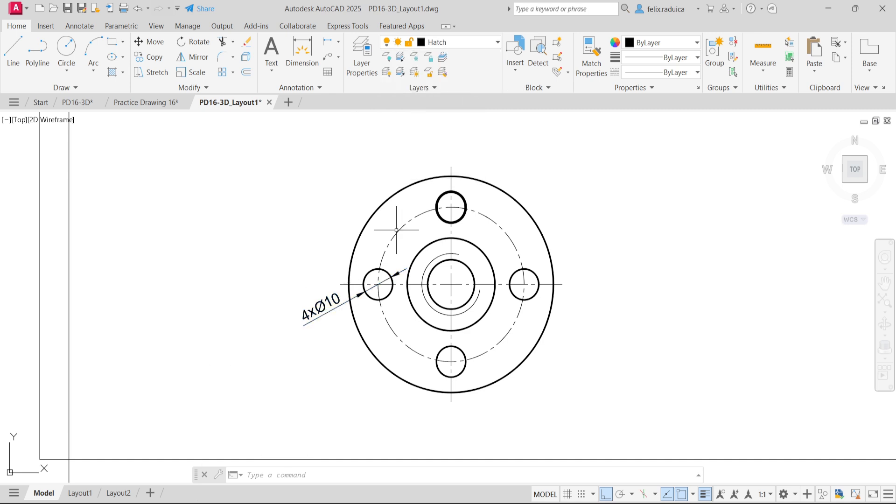
# Add a diameter dimension to the central bore in the top view, with its text outside the flange's lower-left edge.
pyautogui.scroll(-2, 441, 285)
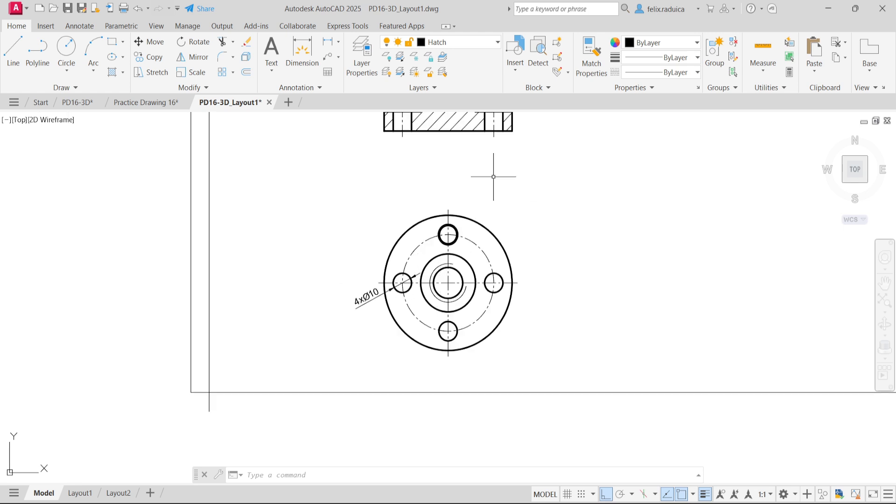
pyautogui.scroll(2, 443, 317)
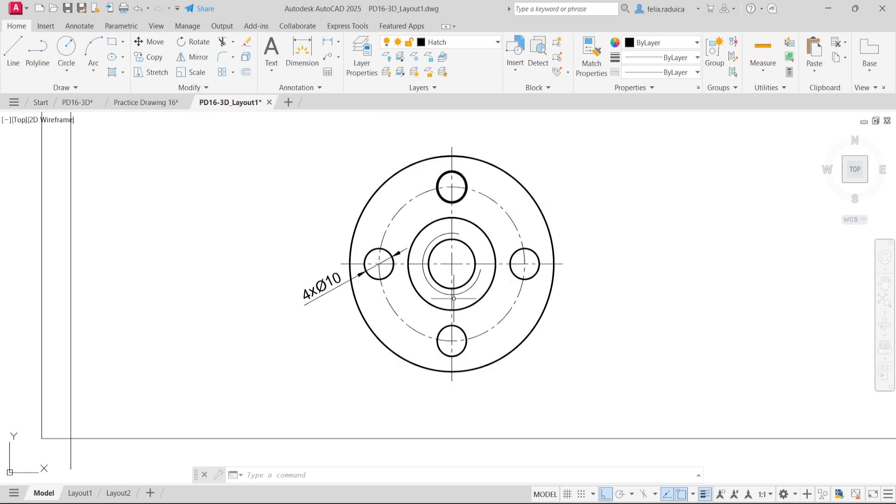
pyautogui.write('dimdi')
pyautogui.press('Return')
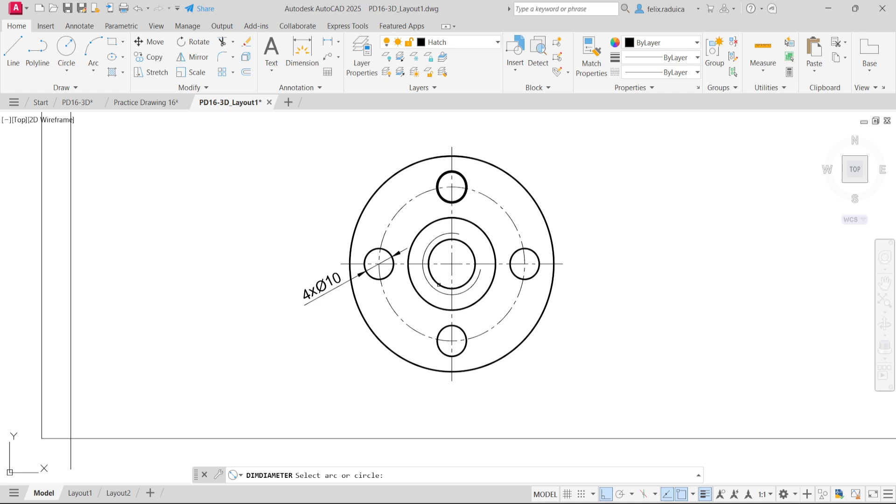
pyautogui.click(439, 284)
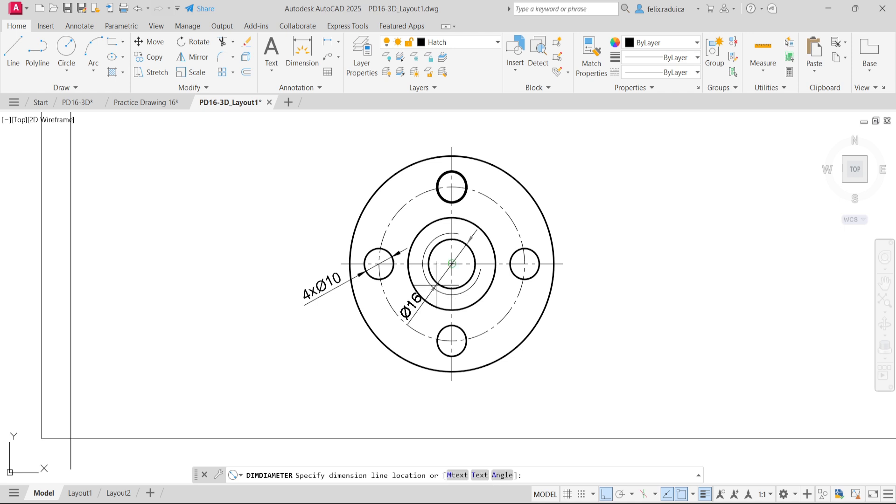
pyautogui.click(340, 339)
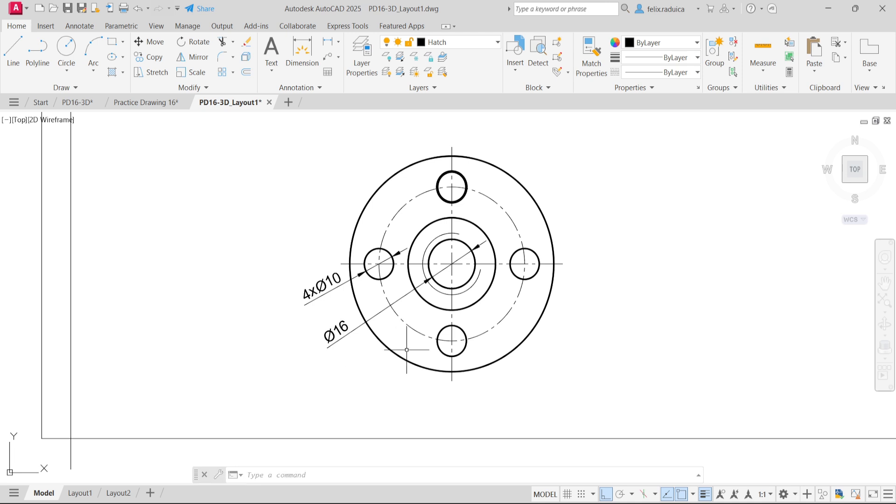
# Add a diameter dimension to the bolt circle, with its text outside the flange's upper-right edge.
pyautogui.press('Return')
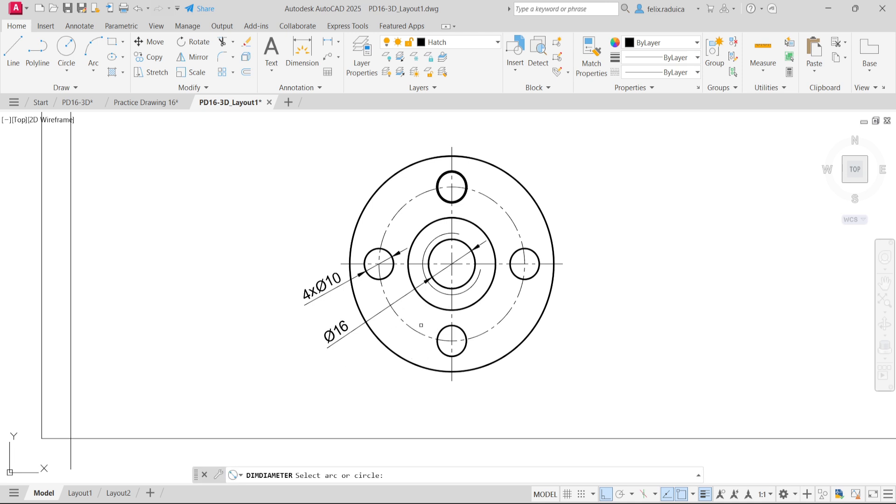
pyautogui.click(411, 328)
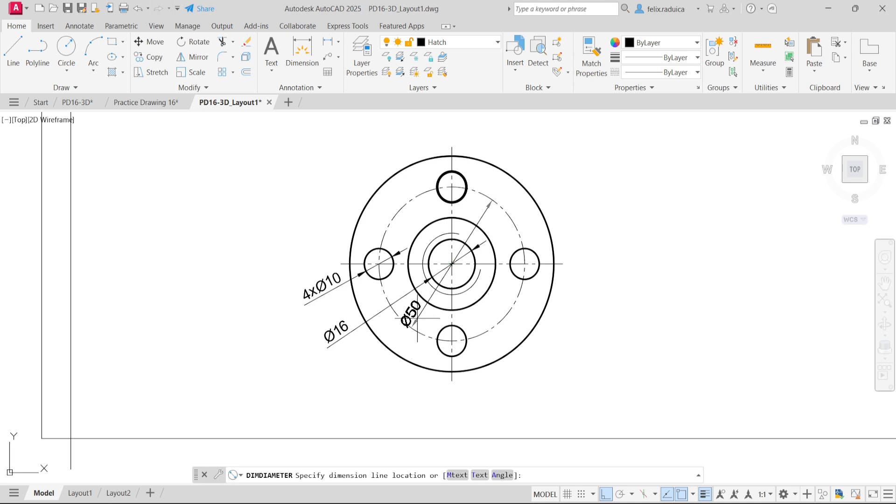
pyautogui.scroll(2, 417, 316)
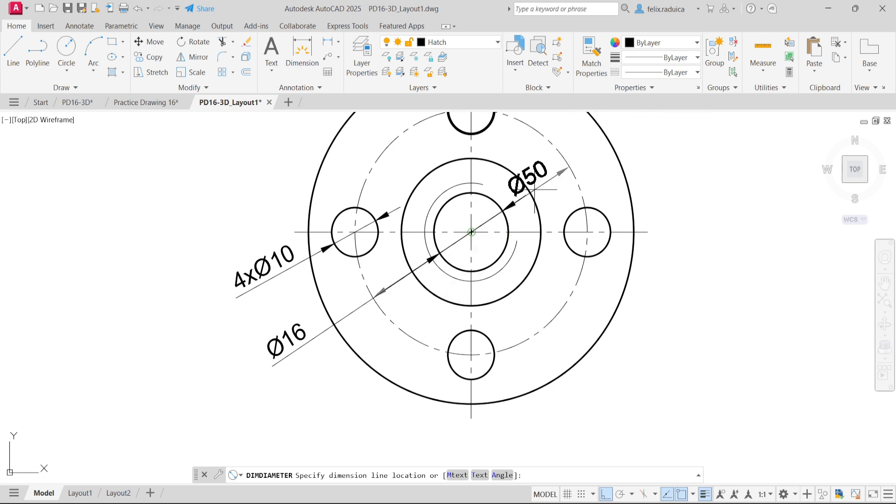
pyautogui.click(688, 153)
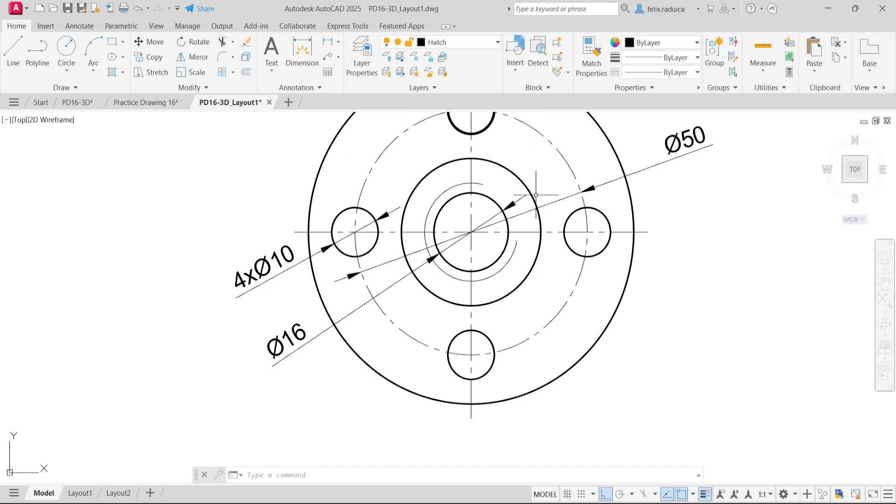
pyautogui.scroll(-2, 536, 195)
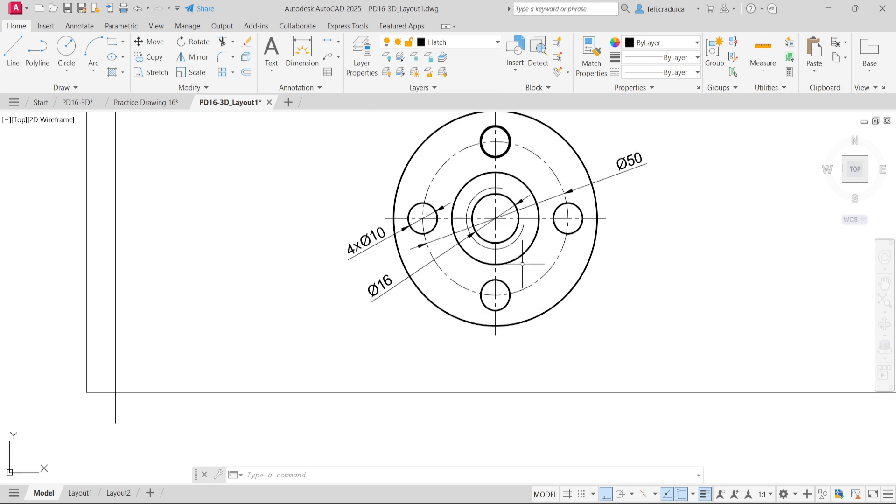
# Add a horizontal linear dimension across the threaded hole's outer chamfer corners, placed above the section view.
pyautogui.scroll(-4, 511, 257)
pyautogui.moveTo(523, 149); pyautogui.dragTo(515, 308, button='middle')
pyautogui.scroll(8, 517, 216)
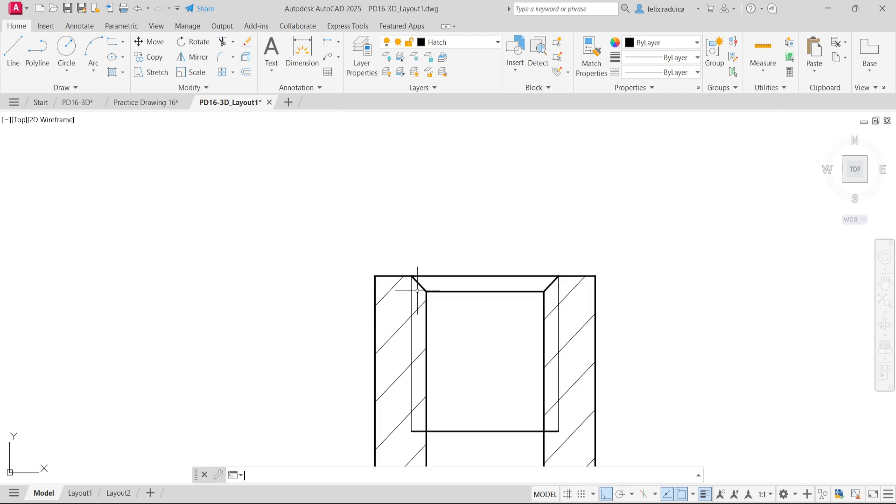
pyautogui.write('lin')
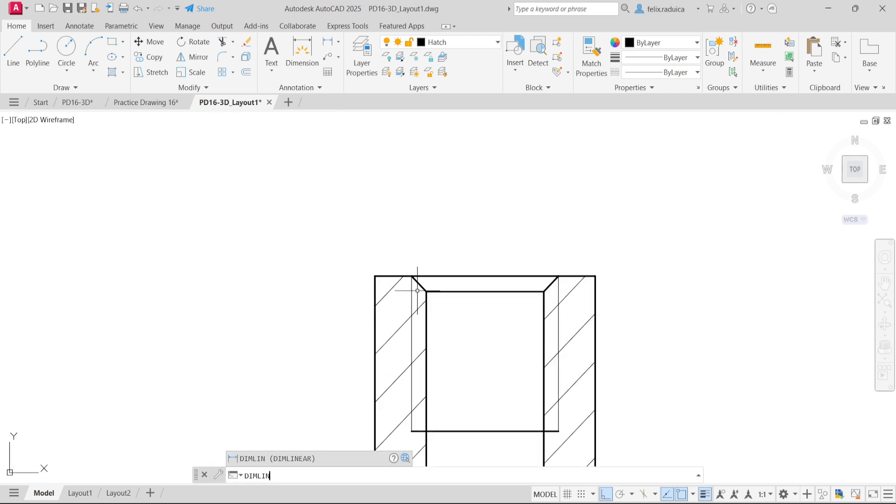
pyautogui.press('Return')
pyautogui.click(412, 276)
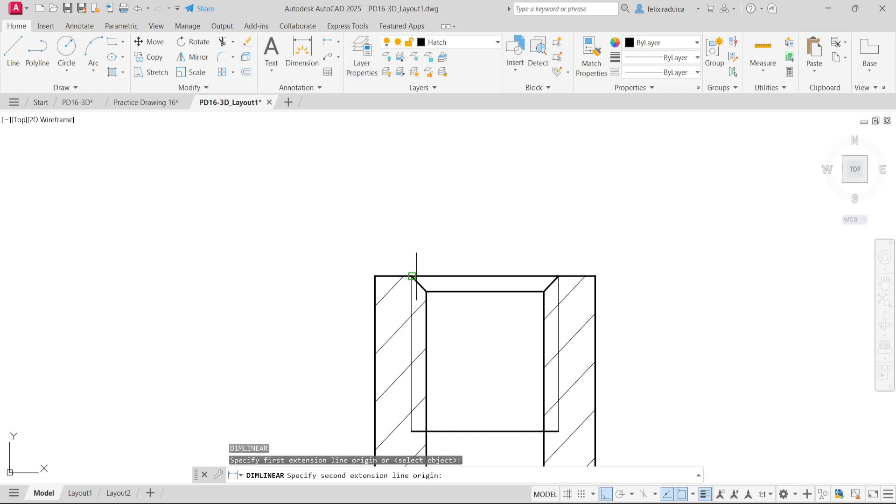
pyautogui.click(558, 276)
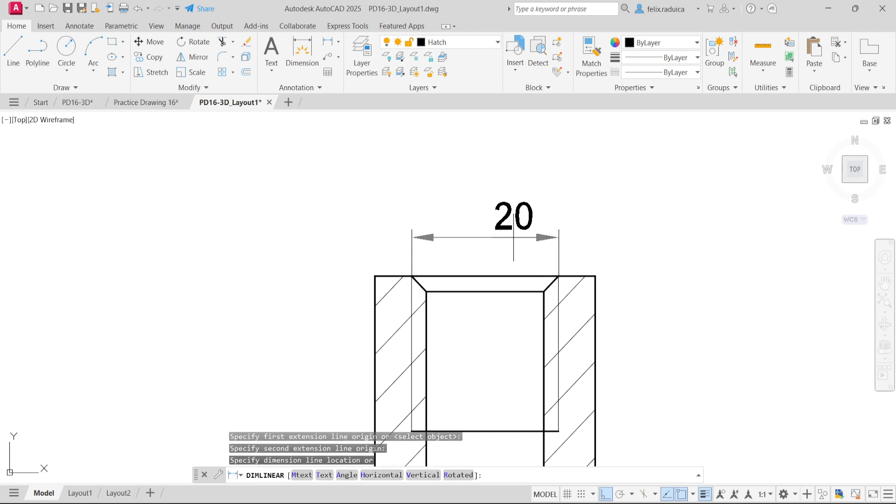
pyautogui.scroll(-2, 481, 252)
pyautogui.moveTo(478, 242); pyautogui.dragTo(474, 321, button='middle')
pyautogui.click(473, 281)
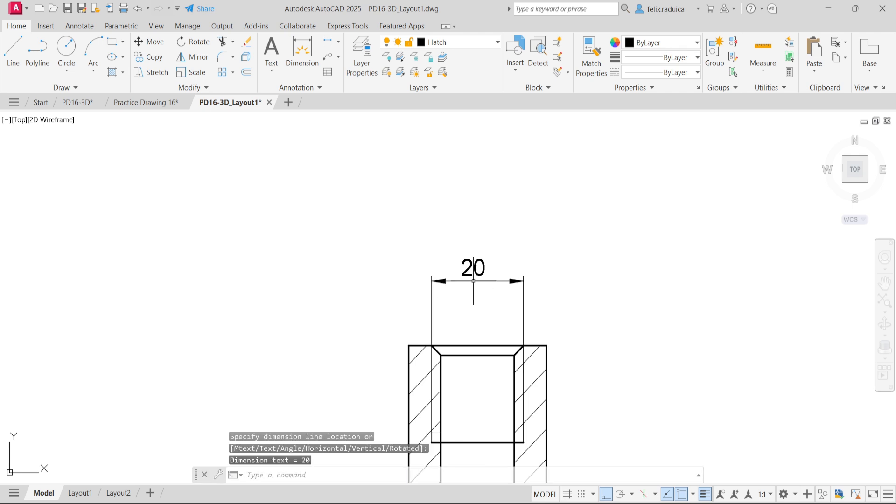
# Add the prefix M to the thread dimension above the section view so its text becomes M20.
pyautogui.doubleClick(467, 281)
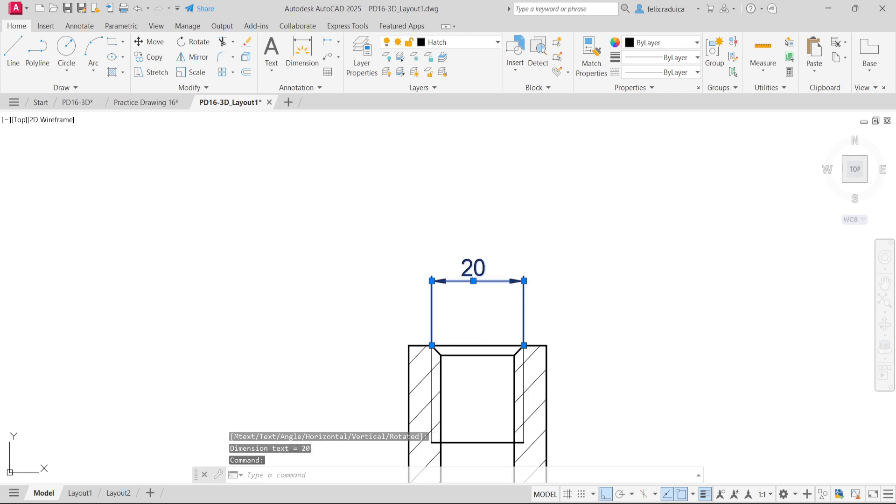
pyautogui.write('M')
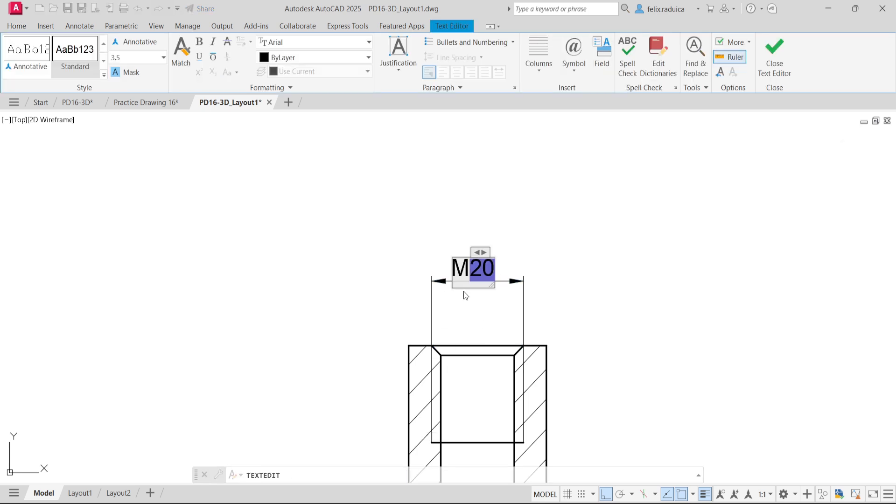
pyautogui.click(503, 309)
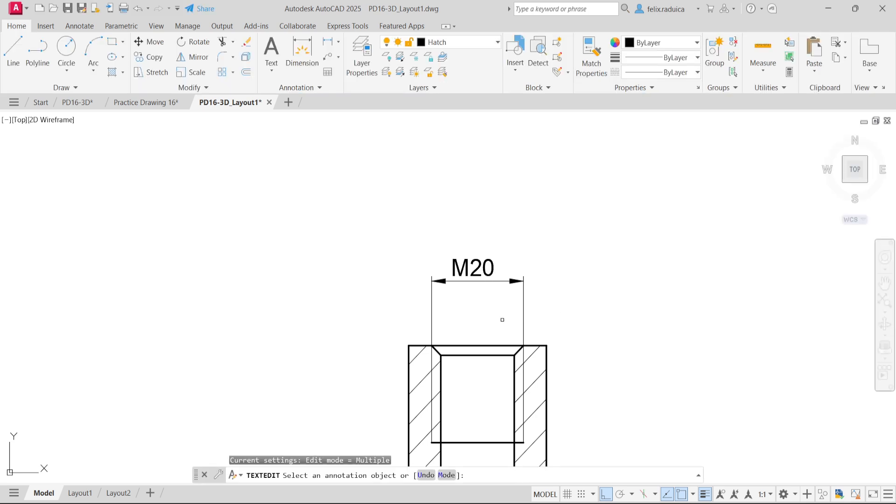
pyautogui.press('Return')
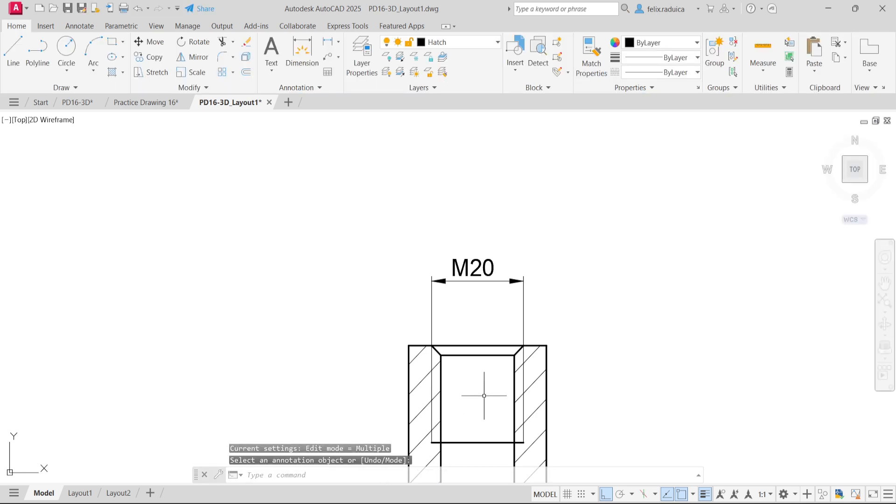
pyautogui.scroll(-5, 464, 286)
pyautogui.scroll(4, 451, 330)
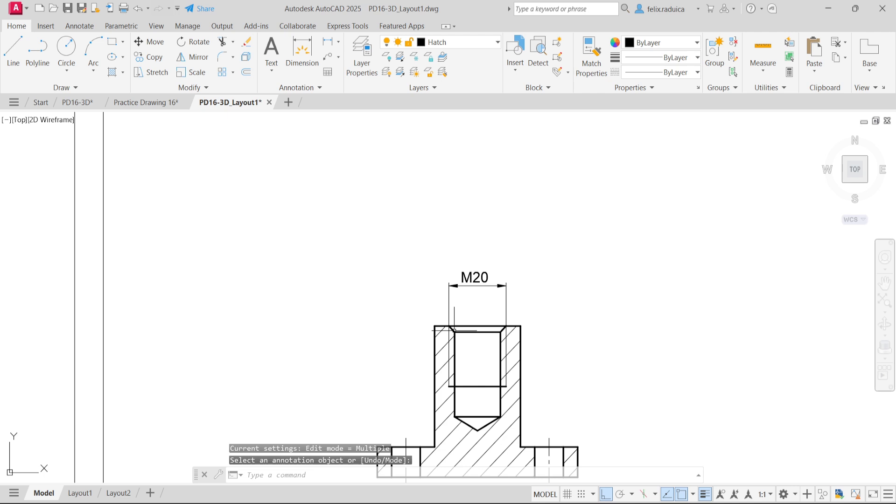
pyautogui.press('Return')
pyautogui.press('Return')
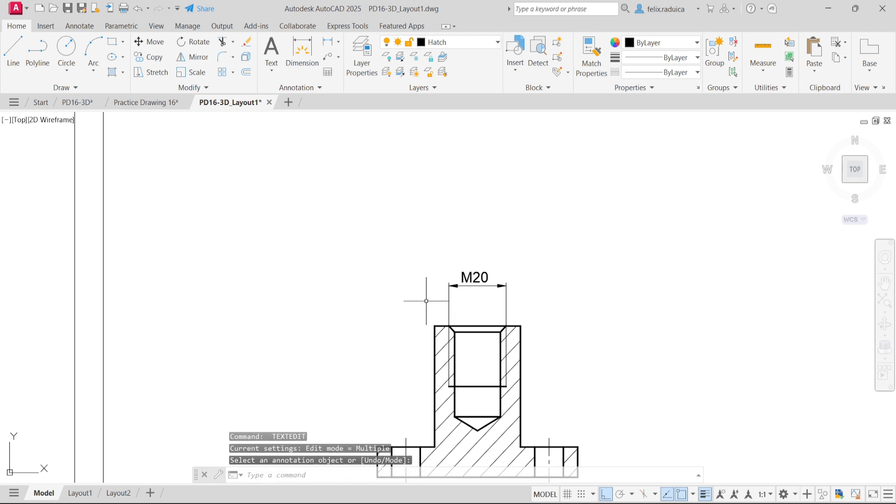
# Add a horizontal linear dimension across the hub's top outer corners, placed above the M20 dimension in the section view.
pyautogui.write('dimlin')
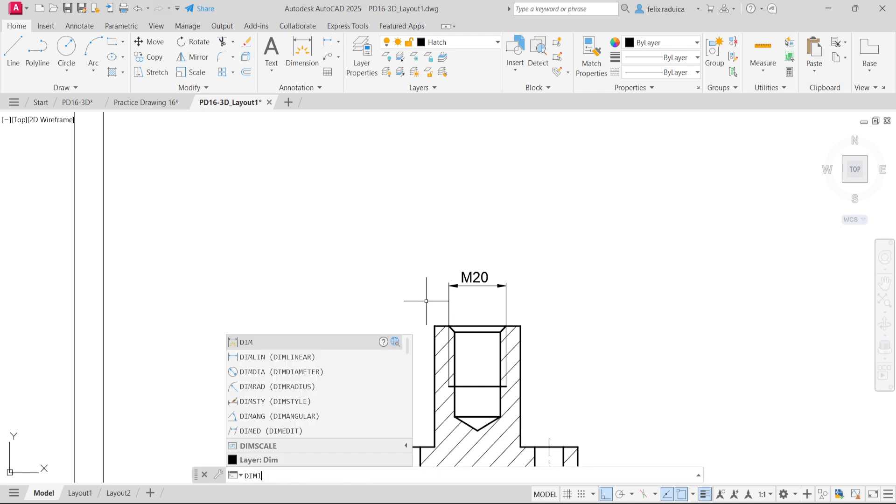
pyautogui.press('Return')
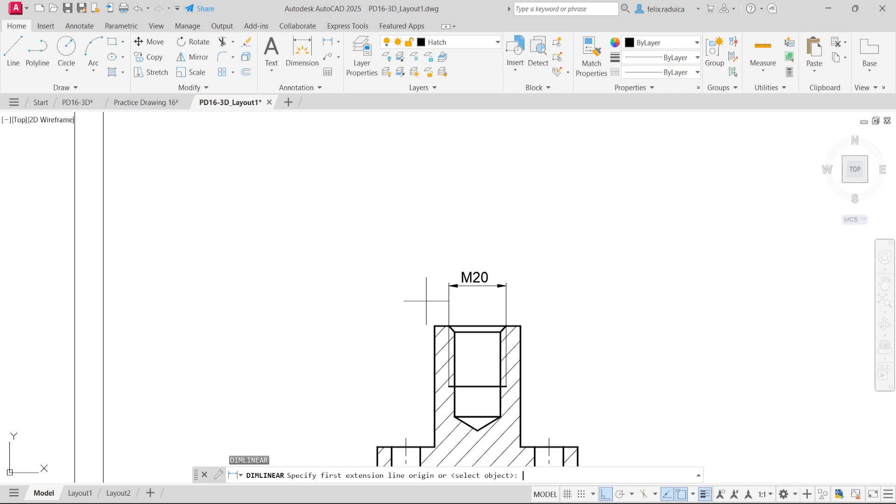
pyautogui.click(435, 326)
pyautogui.click(521, 326)
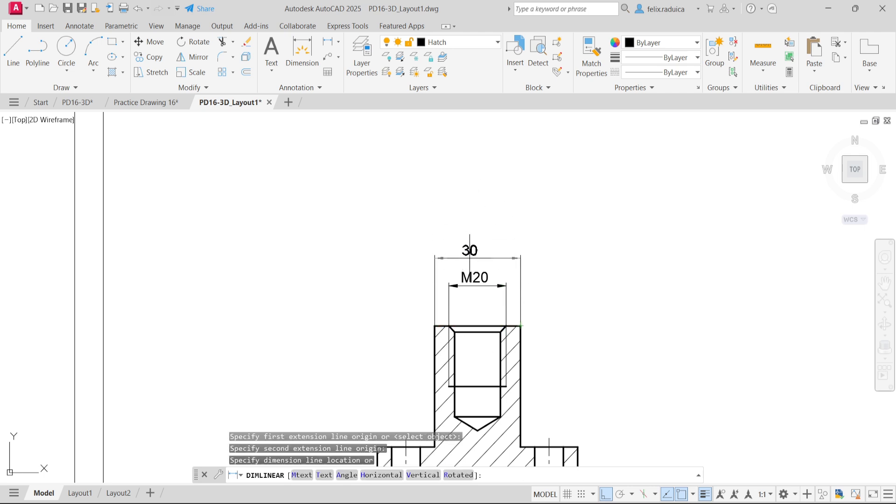
pyautogui.click(464, 260)
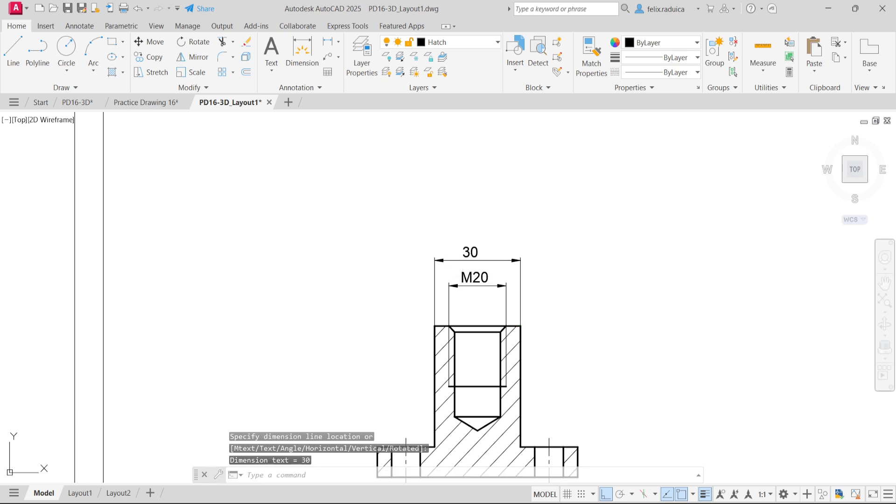
# Add the diameter symbol Ø in front of the hub's width dimension text above the section view.
pyautogui.doubleClick(464, 264)
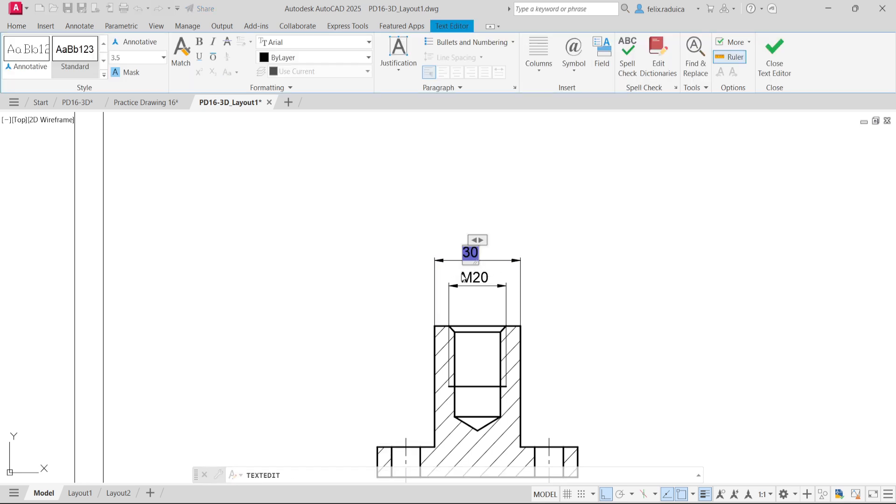
pyautogui.write('$$')
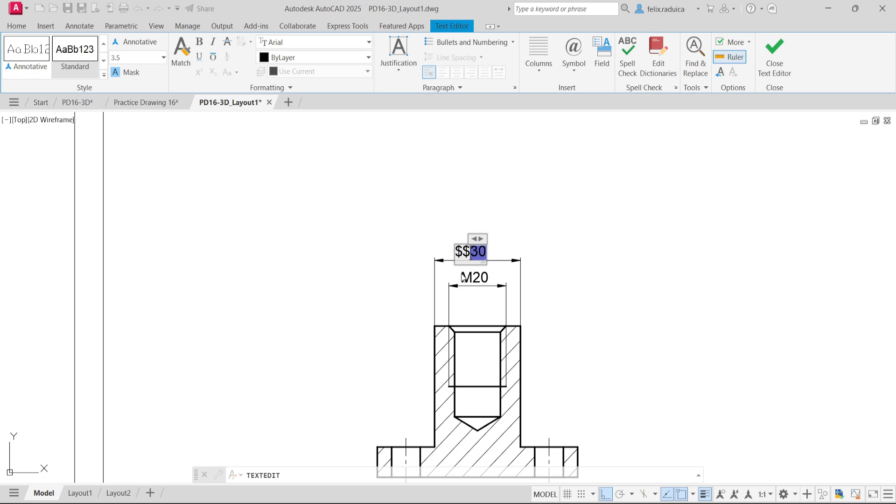
pyautogui.press('BackSpace')
pyautogui.press('BackSpace')
pyautogui.write('%%')
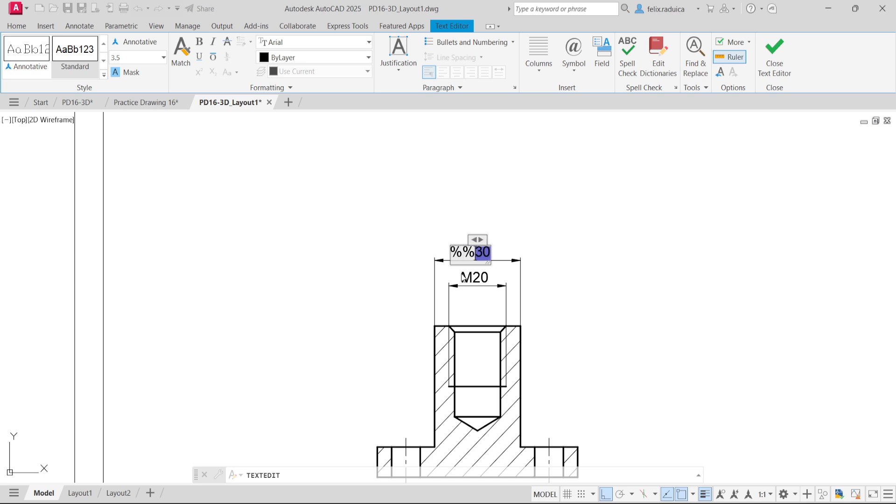
pyautogui.write('c')
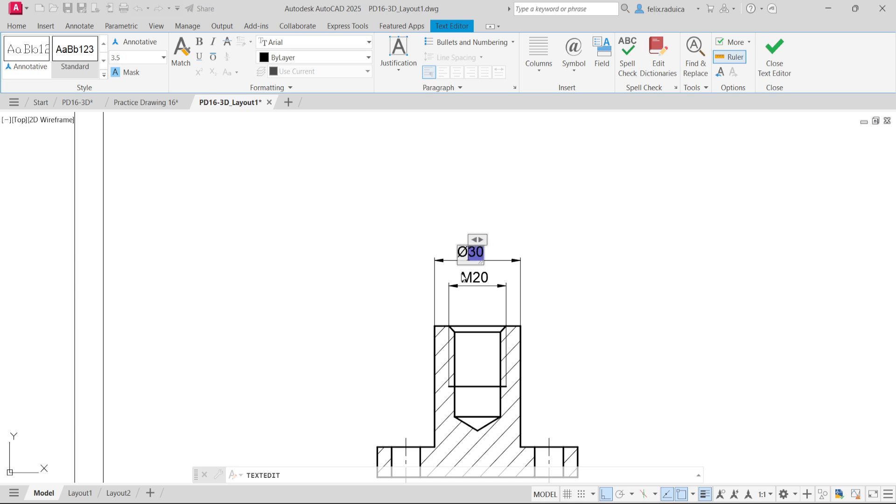
pyautogui.click(549, 292)
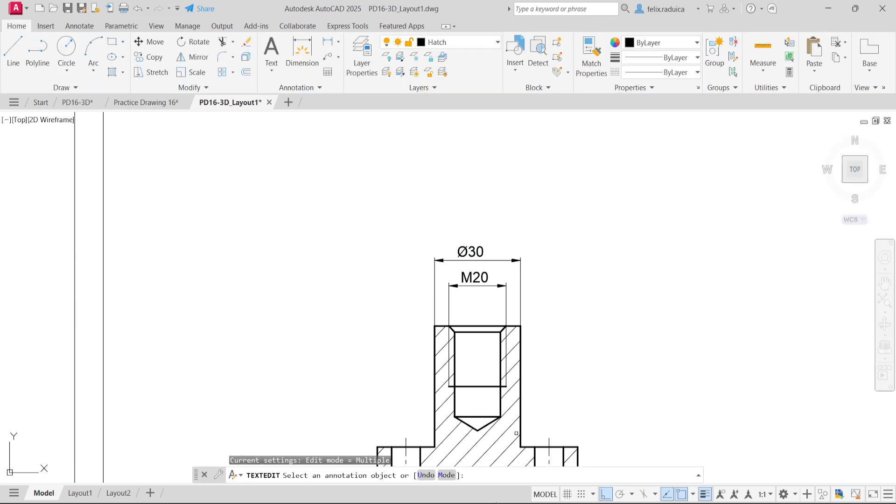
pyautogui.scroll(-3, 533, 414)
pyautogui.scroll(3, 486, 454)
pyautogui.moveTo(485, 459); pyautogui.dragTo(487, 341, button='middle')
pyautogui.scroll(-2, 477, 438)
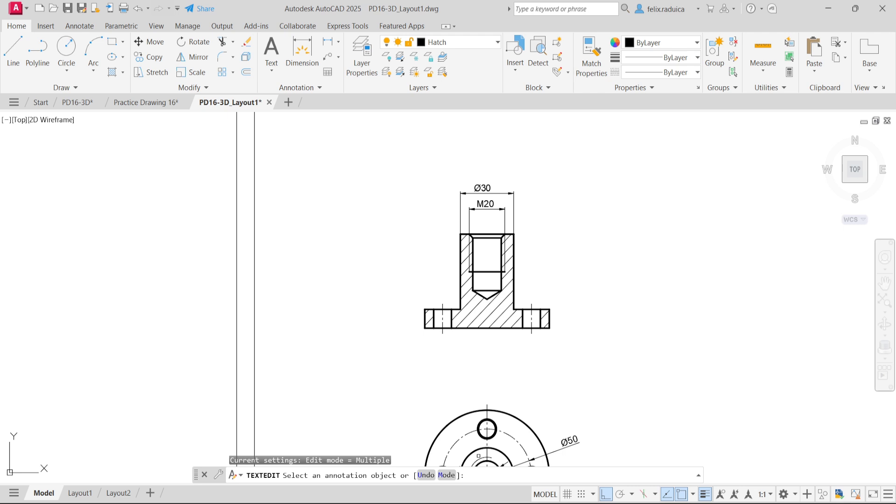
pyautogui.moveTo(487, 429); pyautogui.dragTo(477, 351, button='middle')
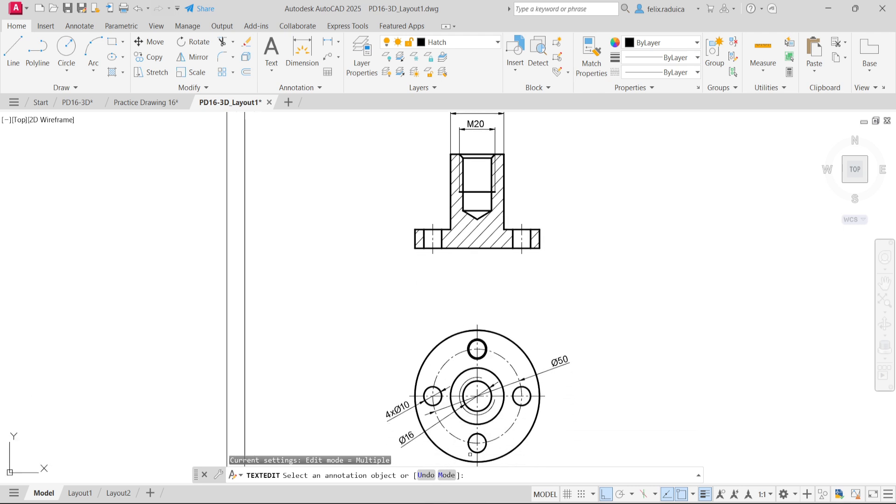
pyautogui.press('Escape')
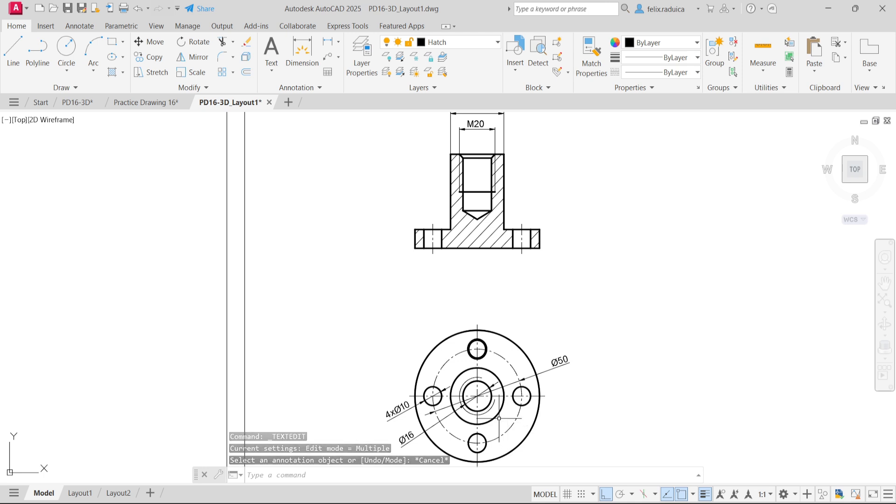
# Add a diameter dimension to the flange's outer circle in the top view, with its text outside the lower-right edge.
pyautogui.write('dimd')
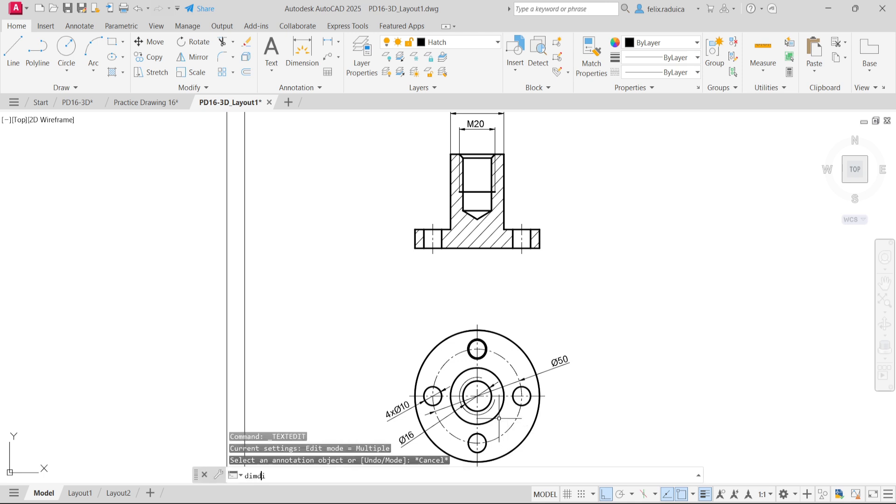
pyautogui.write('ia')
pyautogui.press('Return')
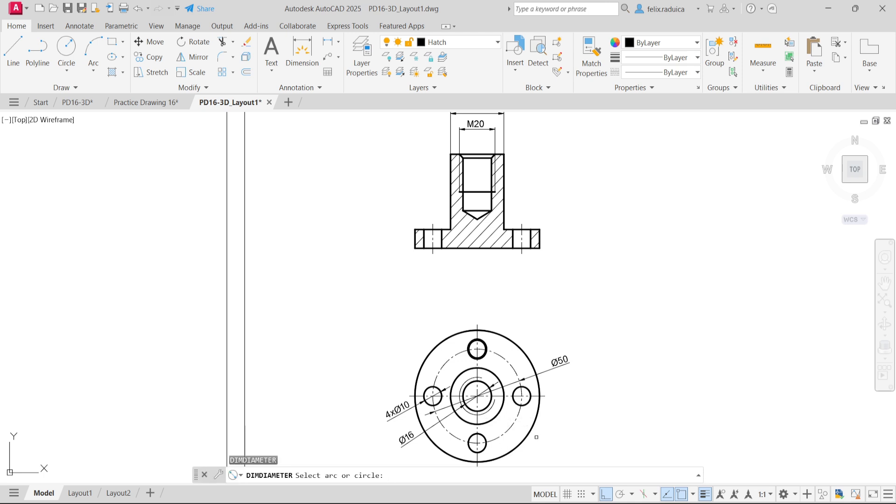
pyautogui.click(535, 430)
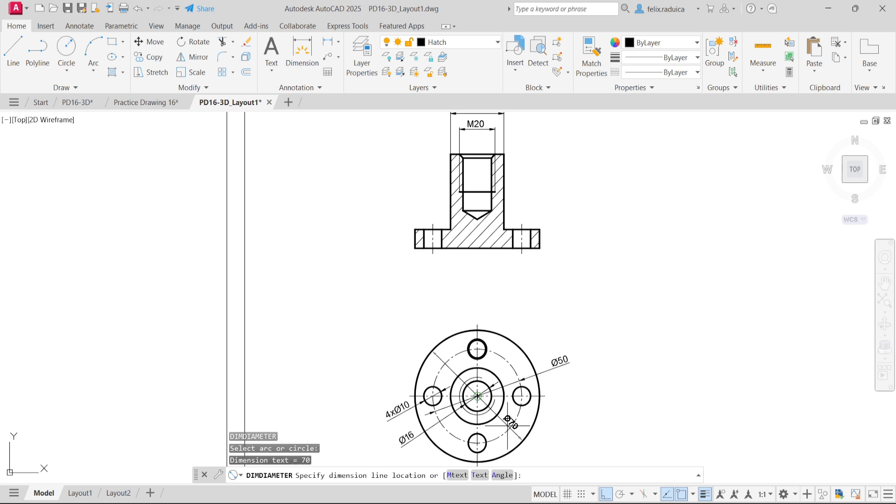
pyautogui.scroll(4, 510, 429)
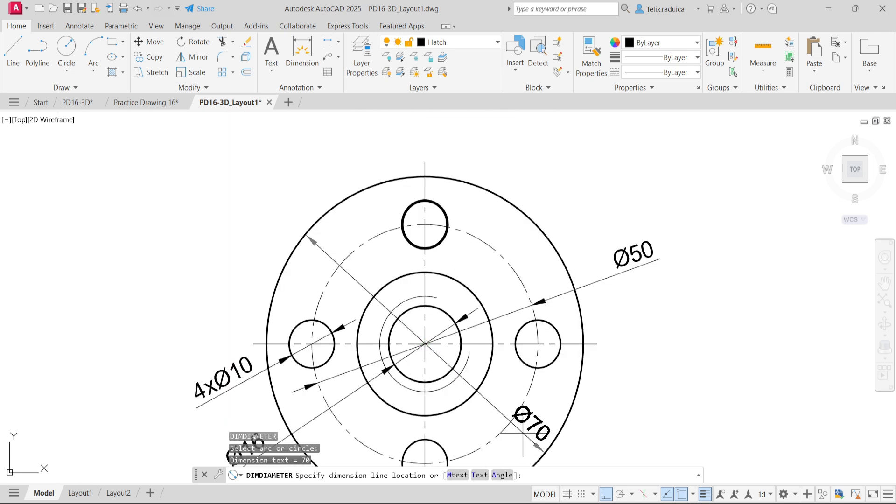
pyautogui.scroll(-4, 583, 397)
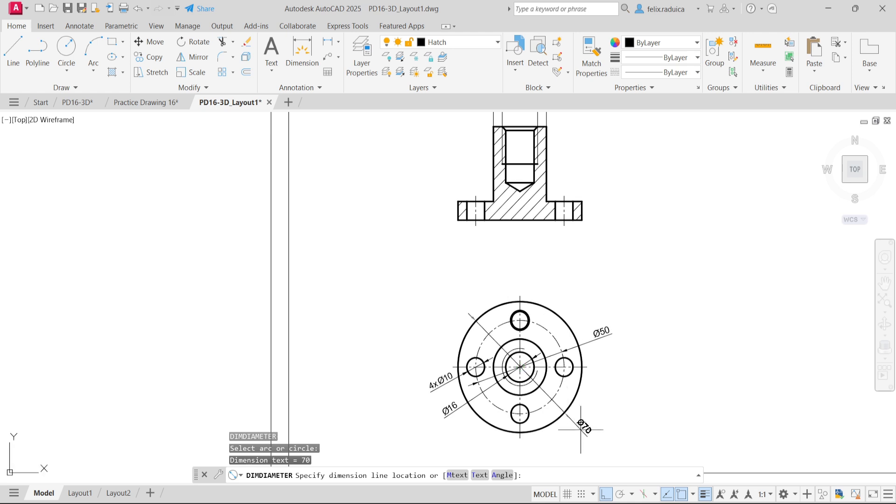
pyautogui.click(589, 430)
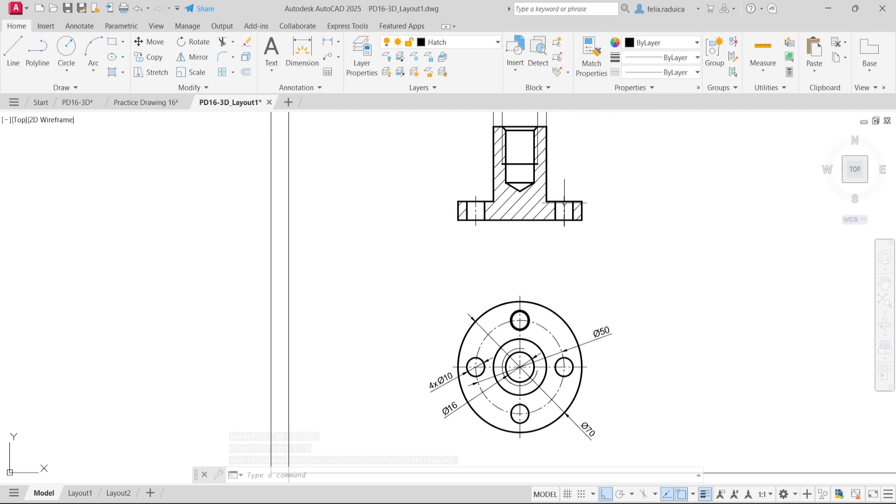
# Add a vertical linear dimension for the flange plate's thickness, placed just right of the section view.
pyautogui.moveTo(556, 175); pyautogui.dragTo(520, 262, button='middle')
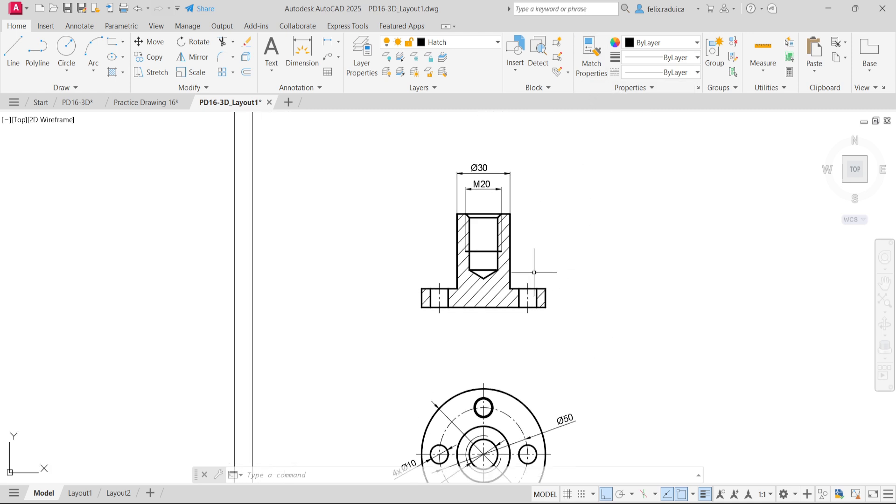
pyautogui.write('dim')
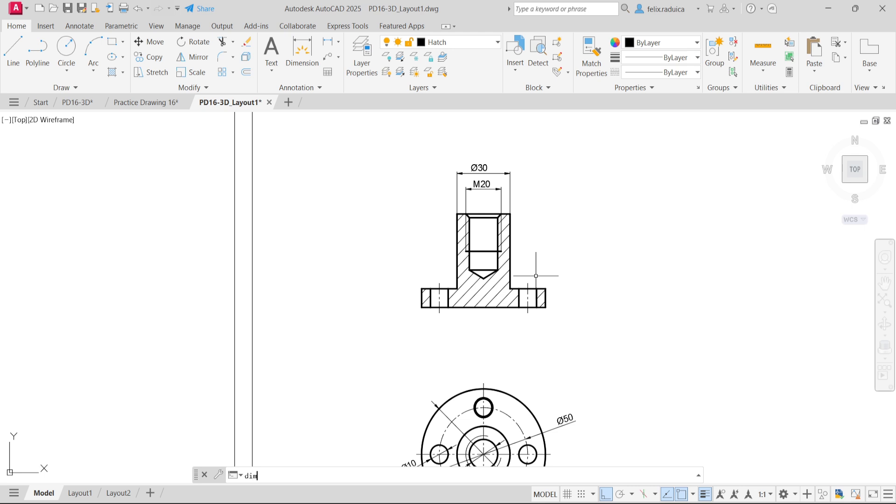
pyautogui.write('lin')
pyautogui.press('Return')
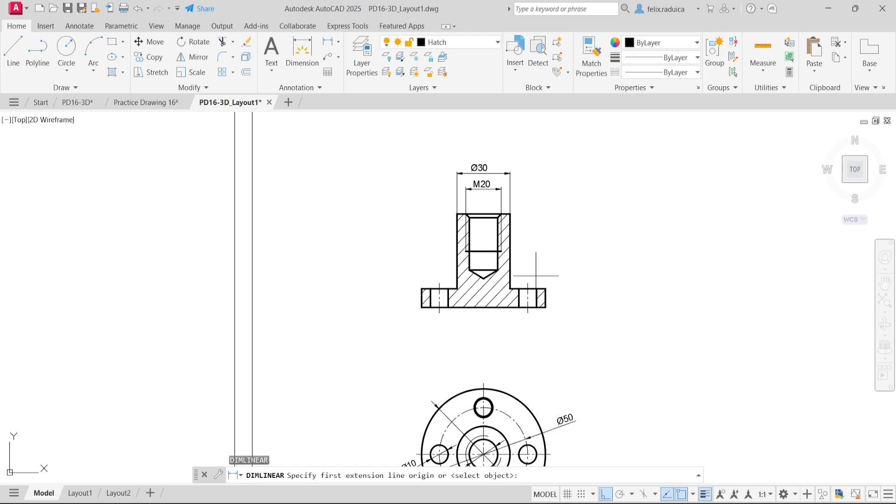
pyautogui.click(545, 307)
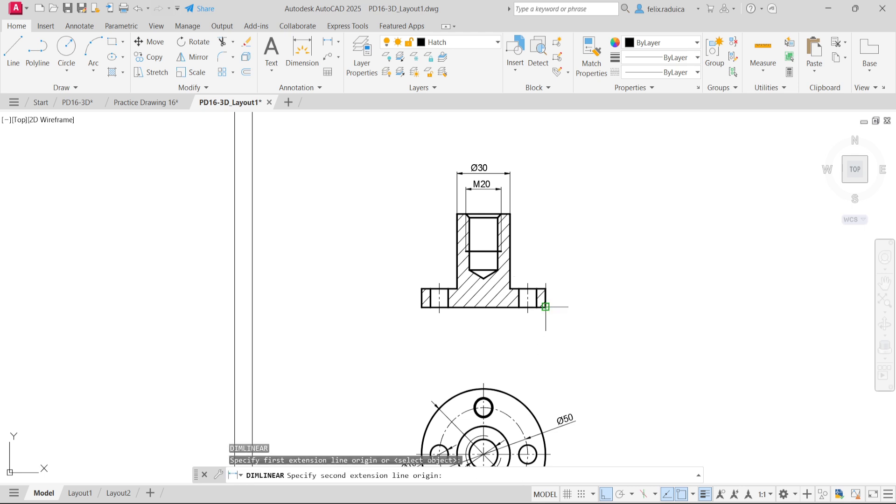
pyautogui.click(546, 289)
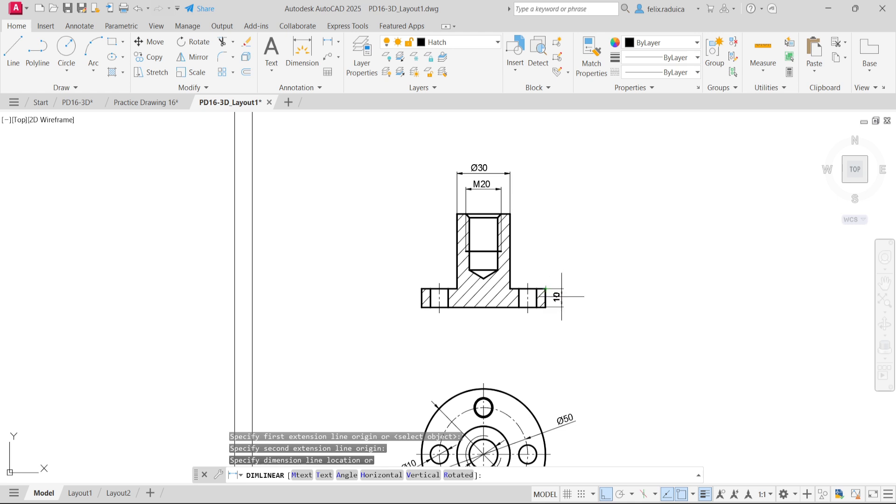
pyautogui.click(561, 301)
# Add a vertical linear dimension for the part's overall height, placed right of the plate thickness dimension in the section view.
pyautogui.press('Return')
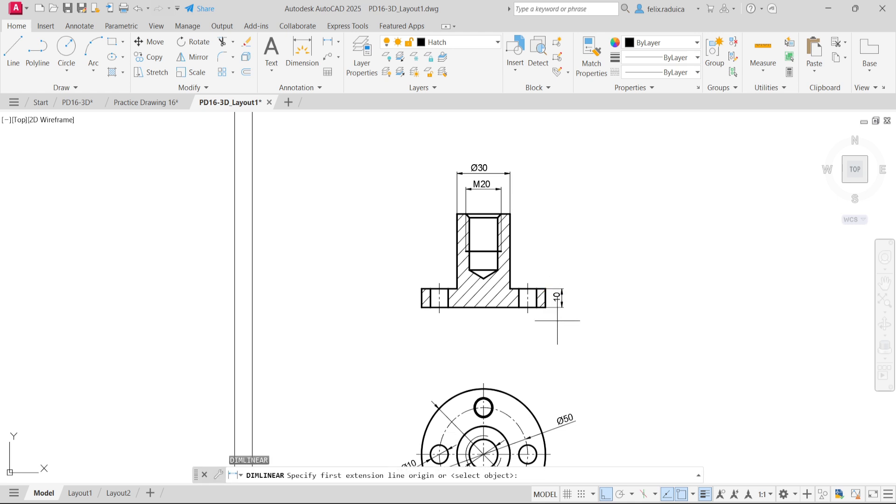
pyautogui.click(546, 307)
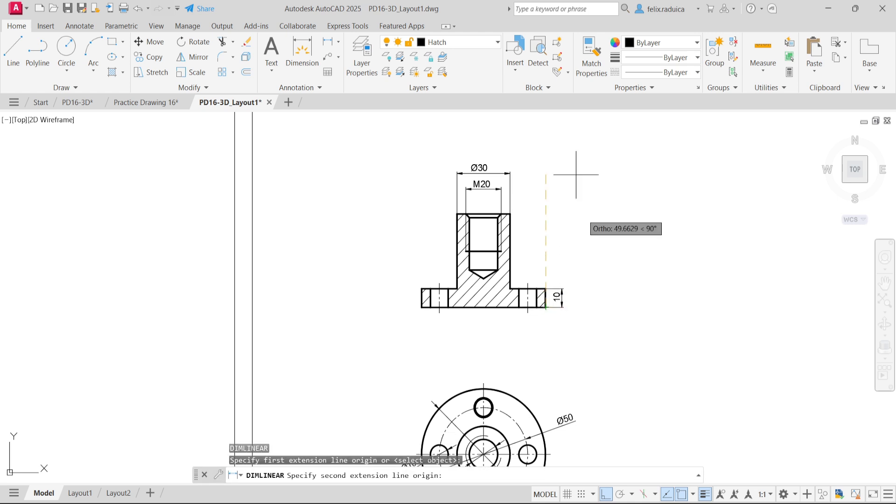
pyautogui.click(510, 213)
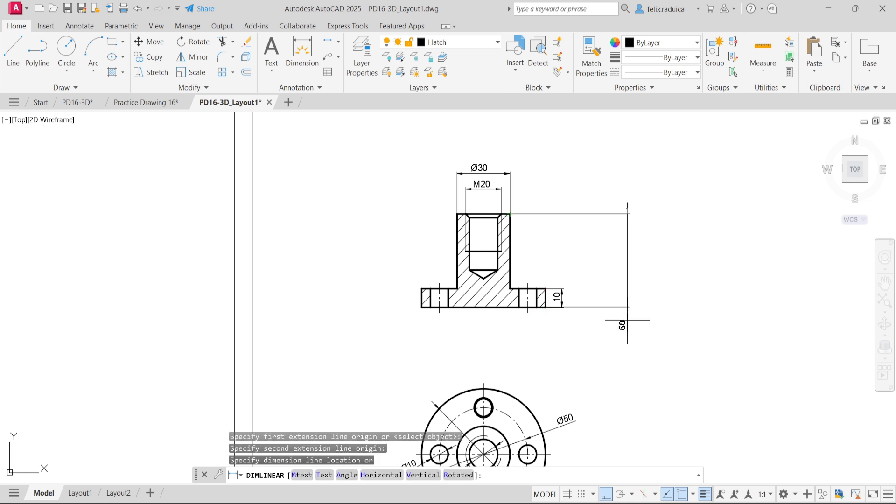
pyautogui.click(586, 262)
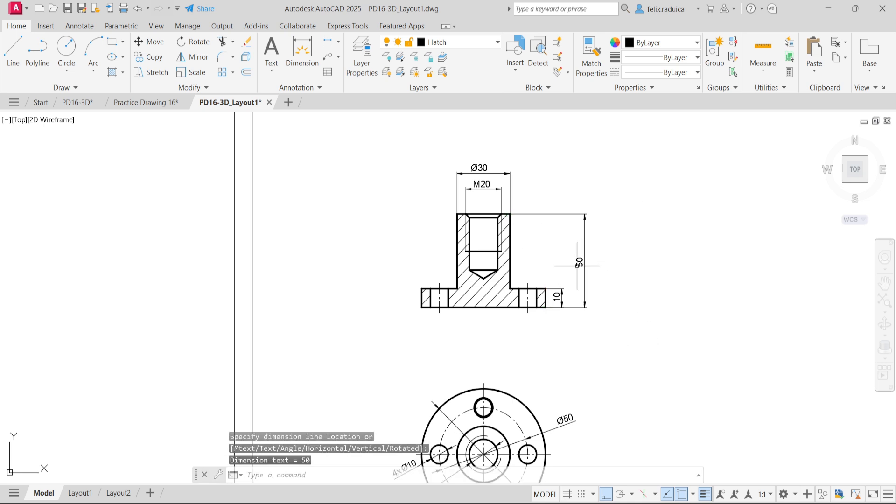
# Add a vertical linear dimension for the thread's depth, from the thread's lower end to the hub's top, placed left of the hub.
pyautogui.press('Return')
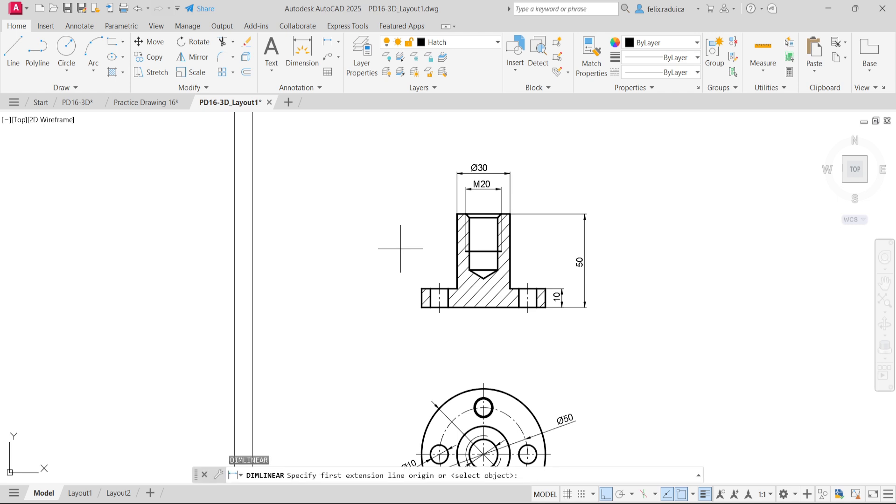
pyautogui.scroll(2, 416, 216)
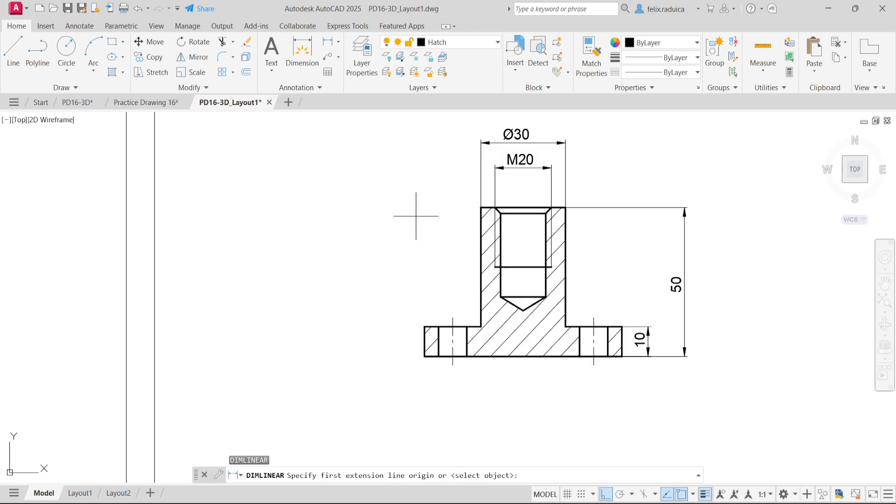
pyautogui.click(495, 267)
pyautogui.click(495, 207)
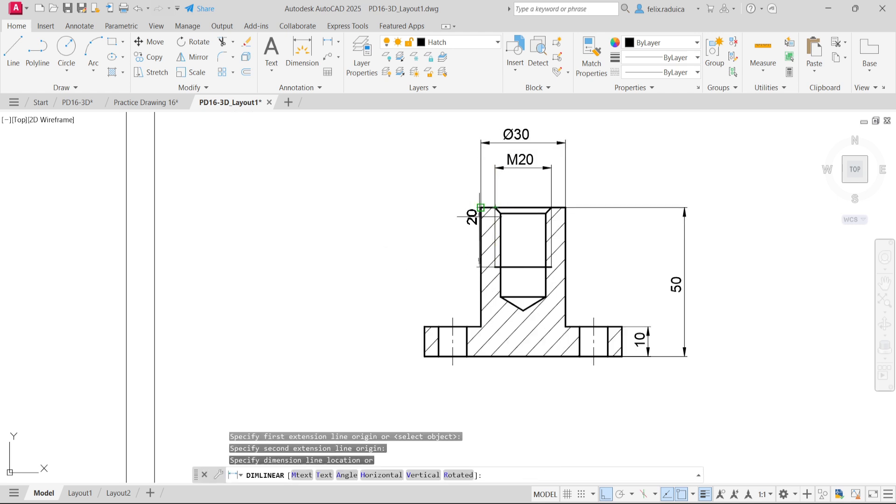
pyautogui.click(454, 239)
pyautogui.scroll(-2, 482, 321)
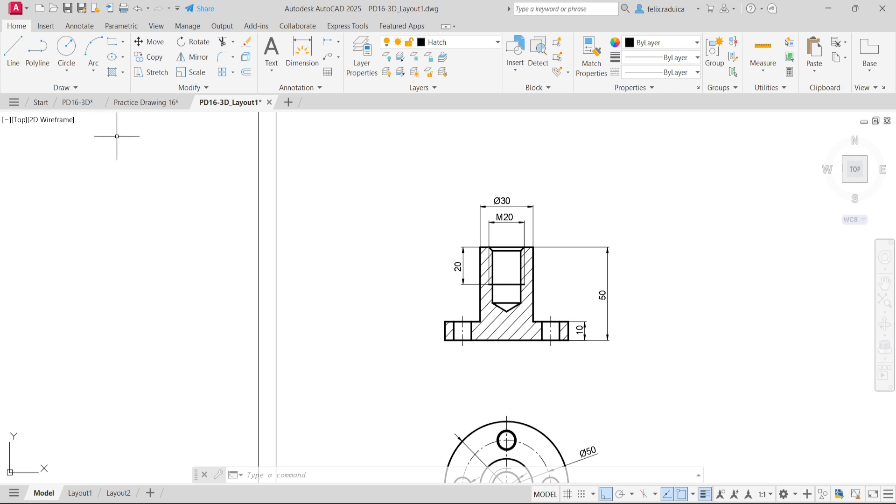
# Switch to the Practice Drawing 16 file and examine the dimensions on its section and top views.
pyautogui.click(146, 104)
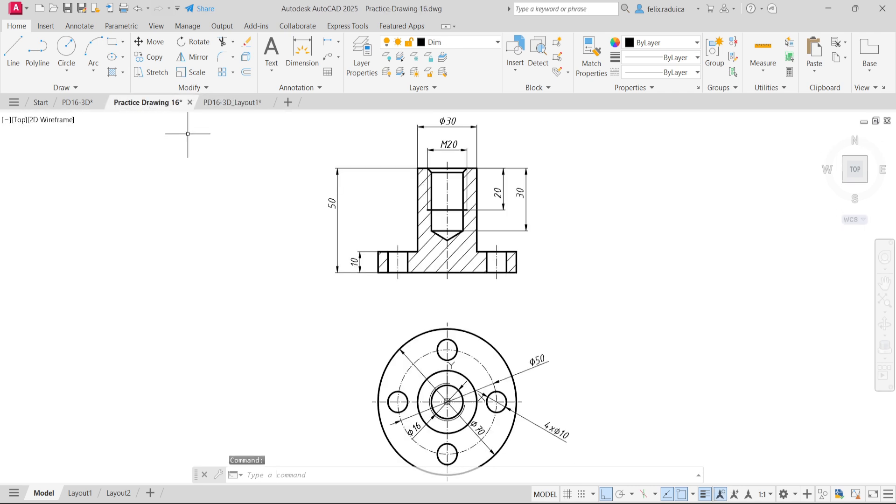
pyautogui.scroll(-3, 490, 406)
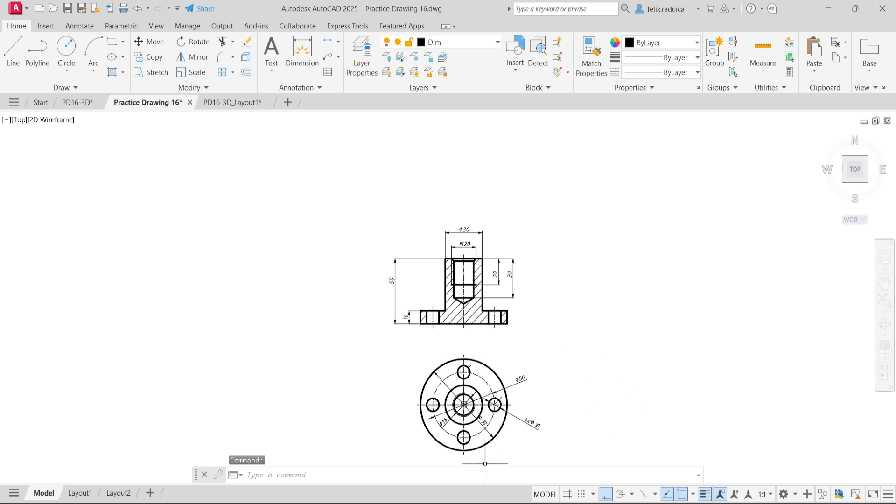
pyautogui.scroll(3, 488, 397)
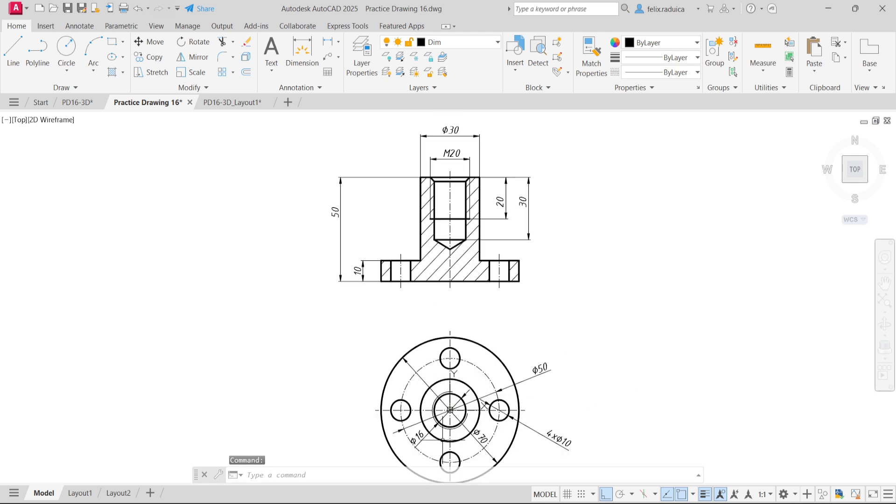
pyautogui.scroll(2, 449, 428)
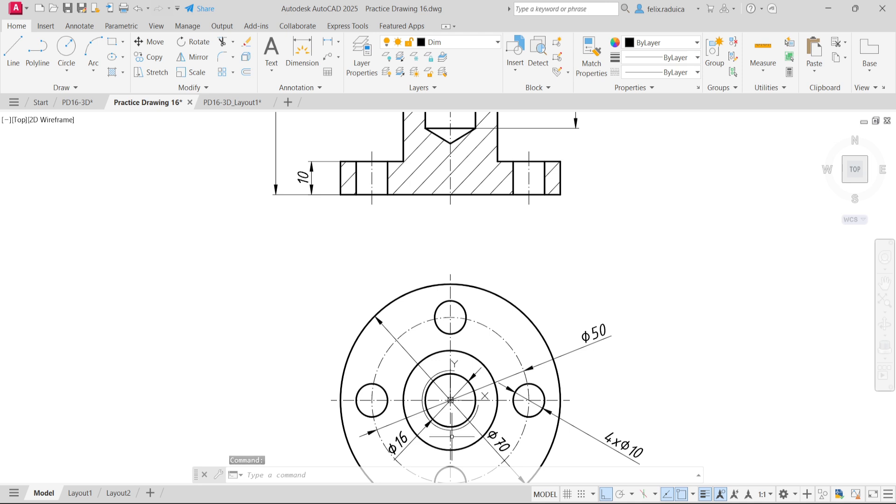
# Return to the PD16-3D_Layout1 file and add a vertical linear dimension for the drilled hole's depth, placed between the hub and the overall-height dimension.
pyautogui.scroll(-2, 528, 408)
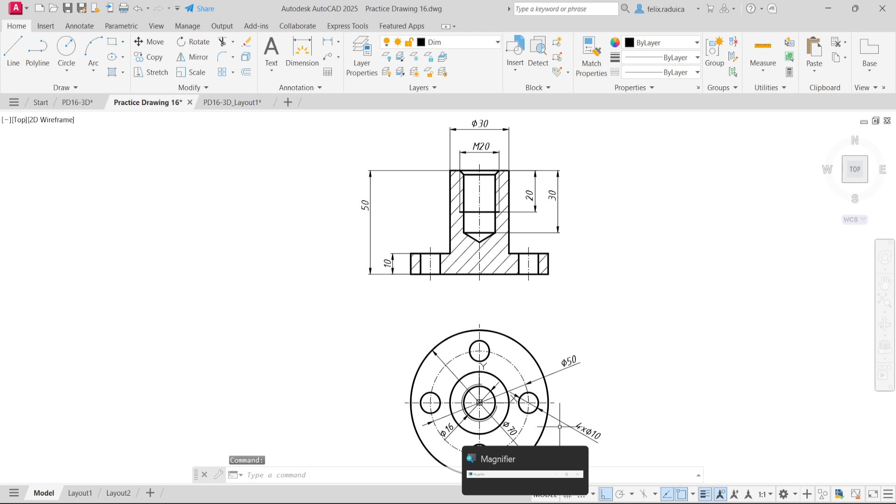
pyautogui.scroll(-3, 539, 404)
pyautogui.scroll(2, 535, 381)
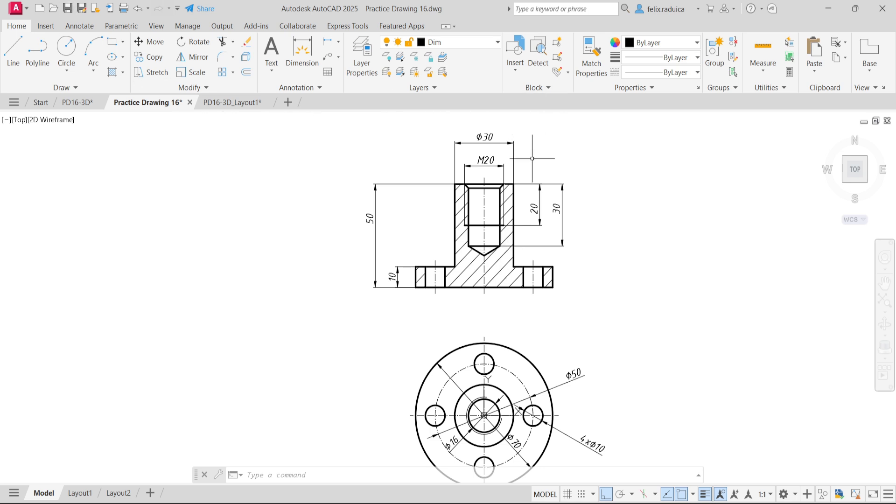
pyautogui.click(241, 102)
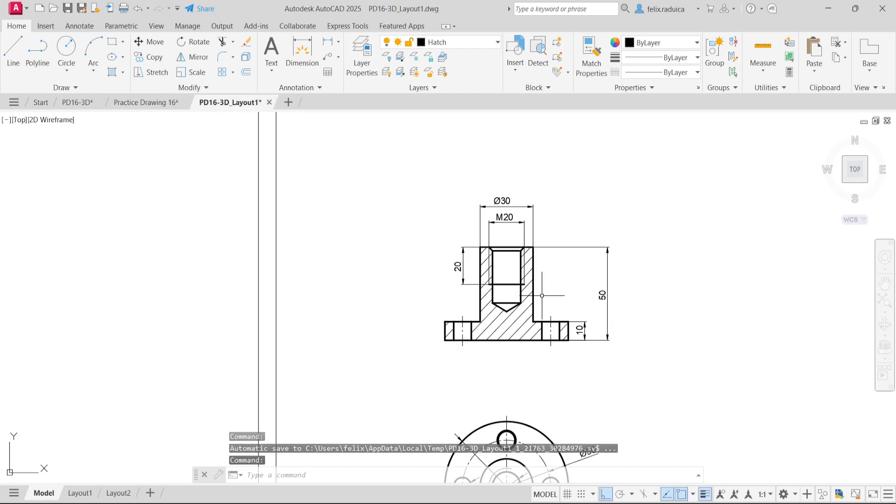
pyautogui.write('dimlin')
pyautogui.press('Return')
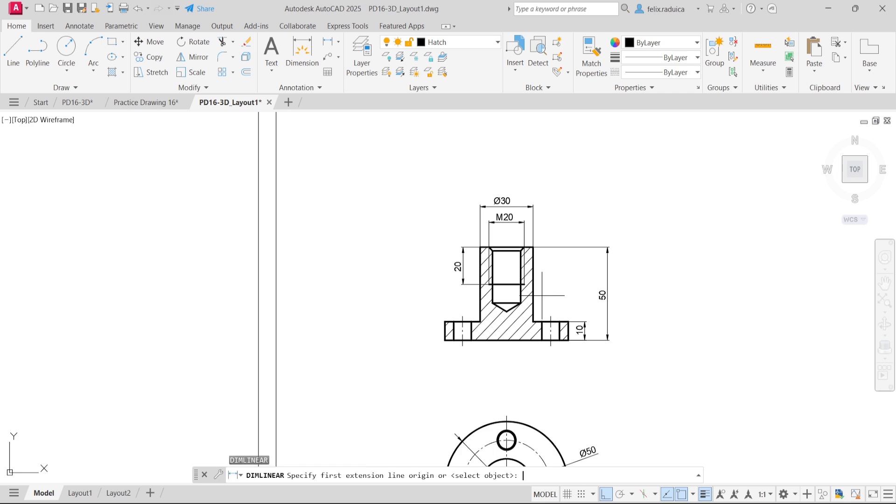
pyautogui.click(521, 303)
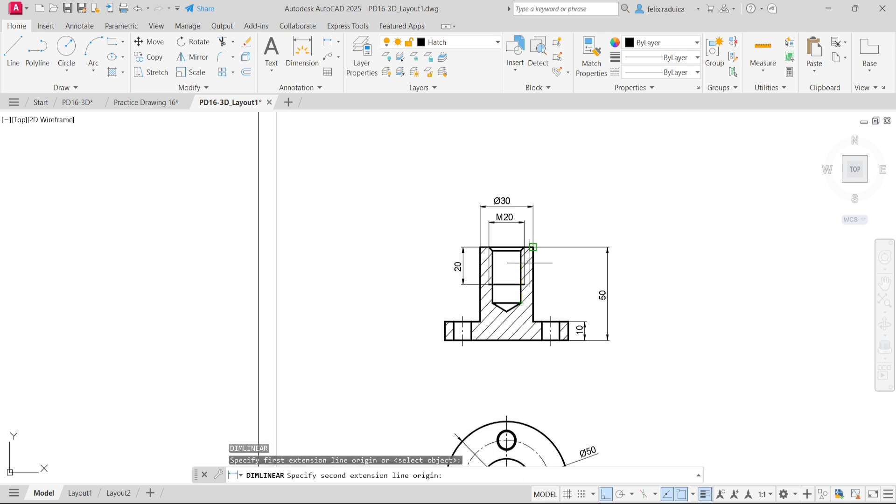
pyautogui.click(525, 247)
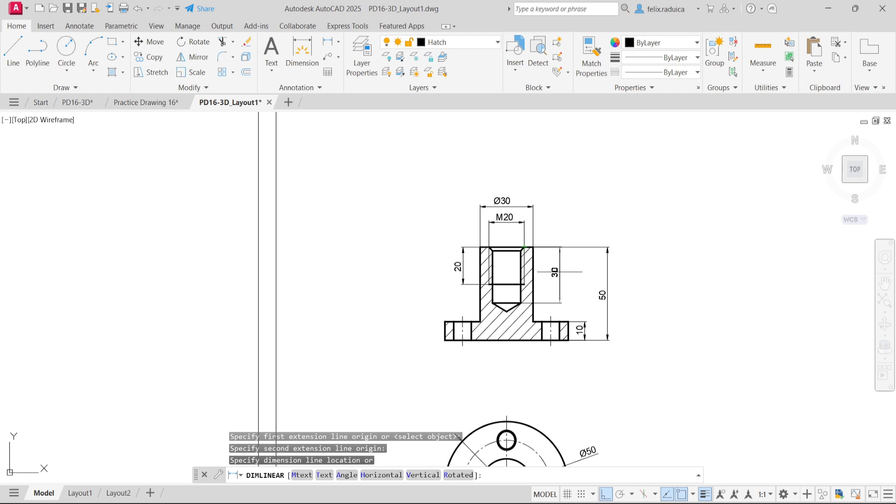
pyautogui.click(560, 276)
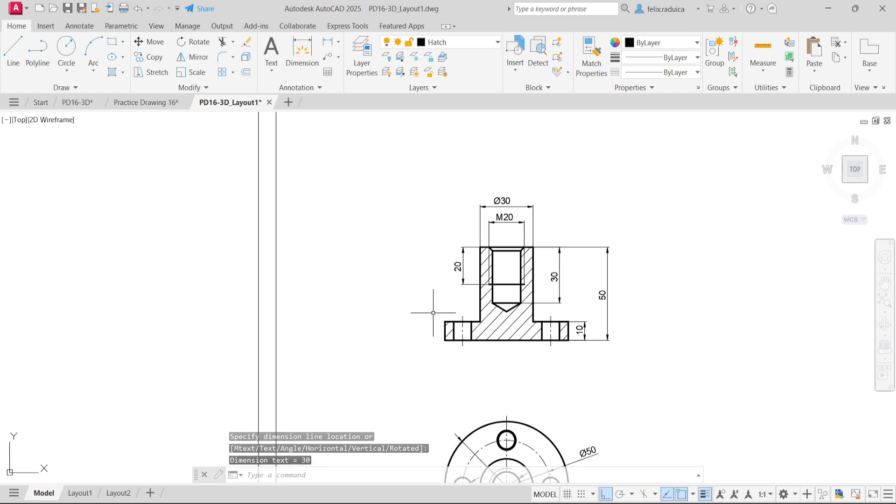
# Delete the rectangular frame around the two views together with the vertical line near its left side.
pyautogui.moveTo(467, 409); pyautogui.dragTo(478, 297, button='middle')
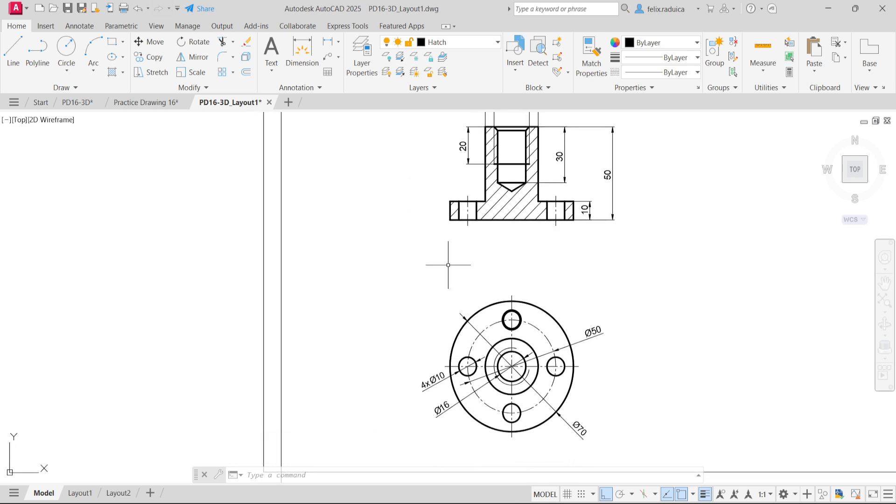
pyautogui.scroll(-6, 458, 280)
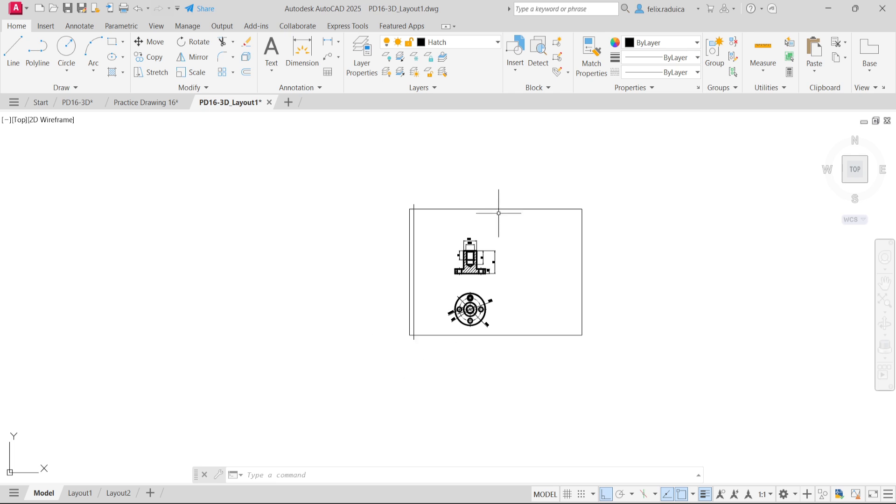
pyautogui.scroll(2, 495, 301)
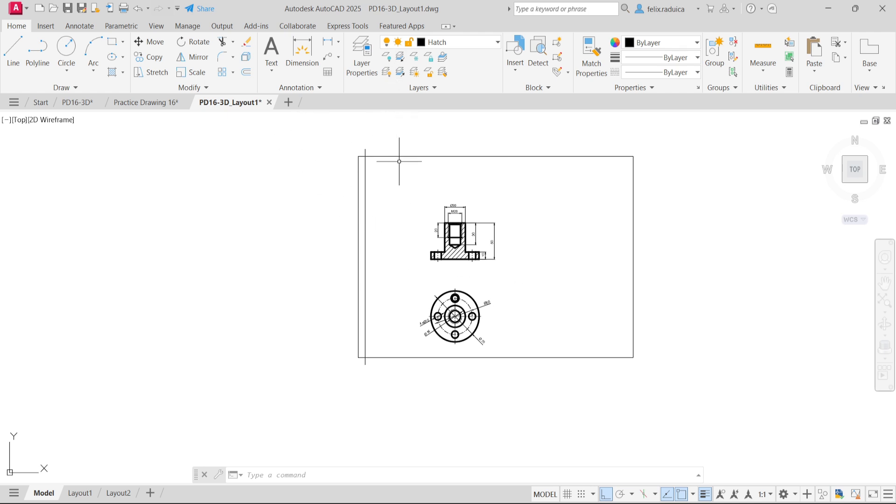
pyautogui.click(399, 202)
pyautogui.click(353, 139)
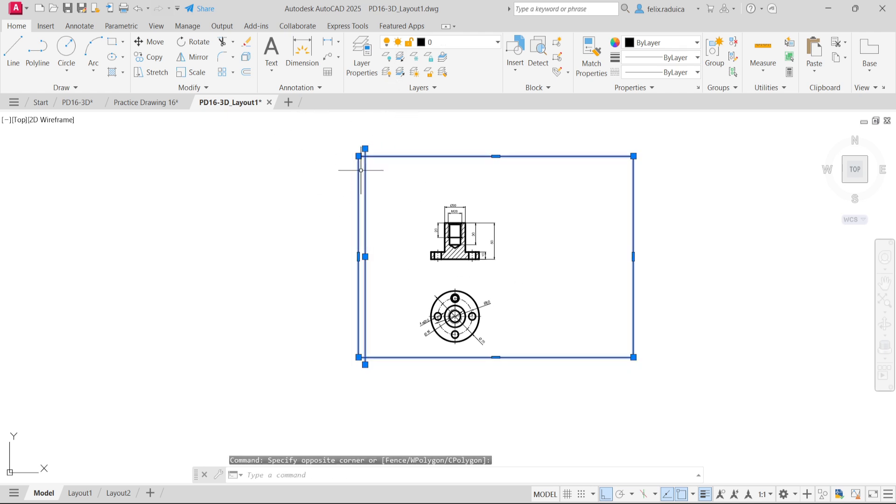
pyautogui.press('Delete')
# Delete the 4xØ10 diameter dimension from the left bolt hole in the top view.
pyautogui.scroll(2, 574, 296)
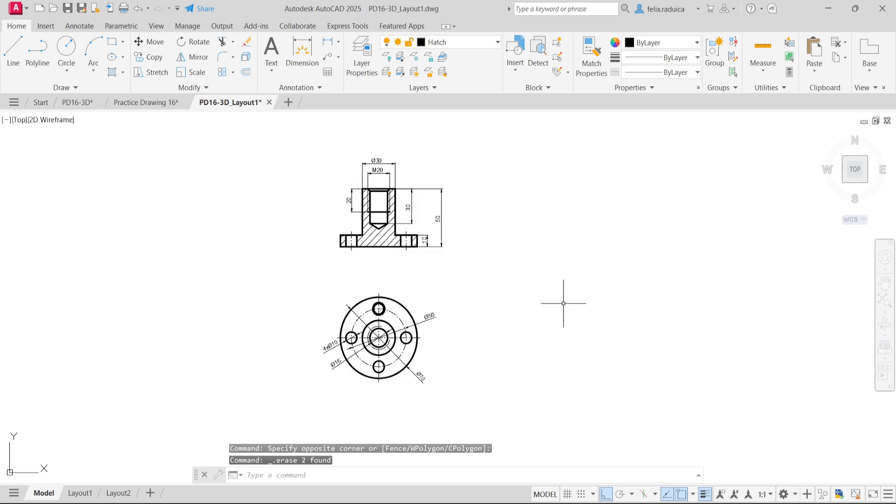
pyautogui.scroll(2, 428, 302)
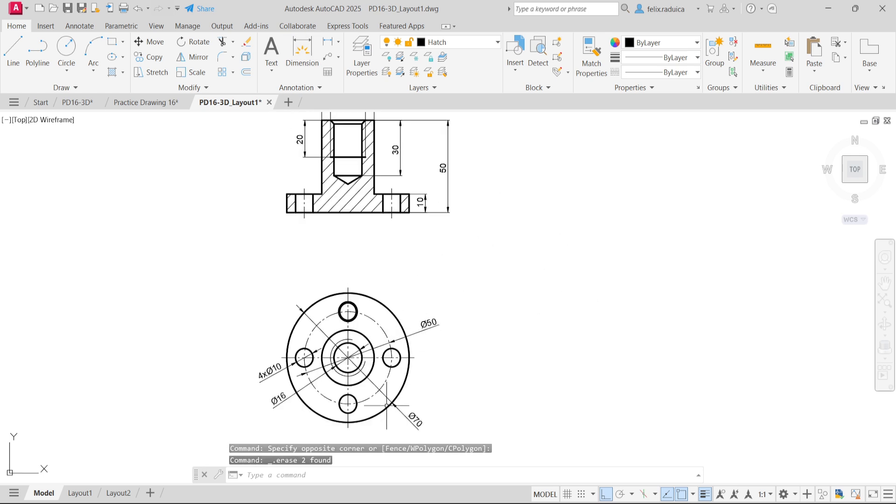
pyautogui.scroll(-2, 303, 383)
pyautogui.scroll(2, 283, 371)
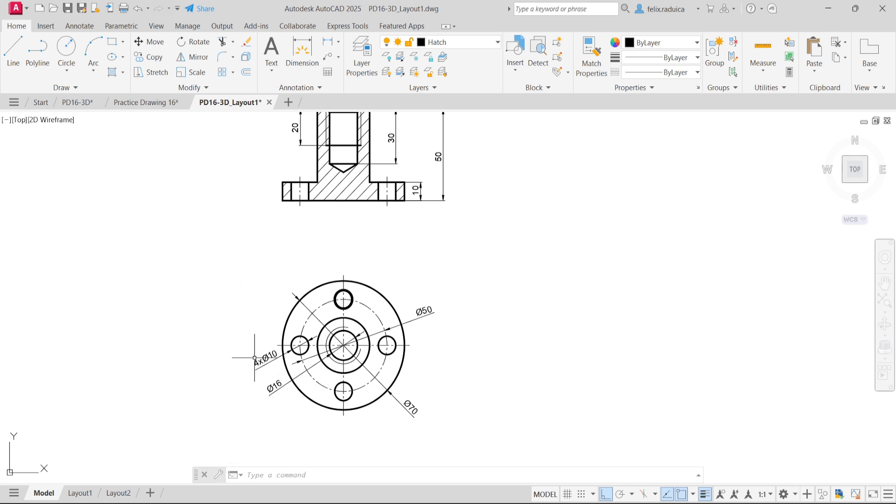
pyautogui.scroll(2, 258, 363)
pyautogui.click(278, 373)
pyautogui.click(271, 364)
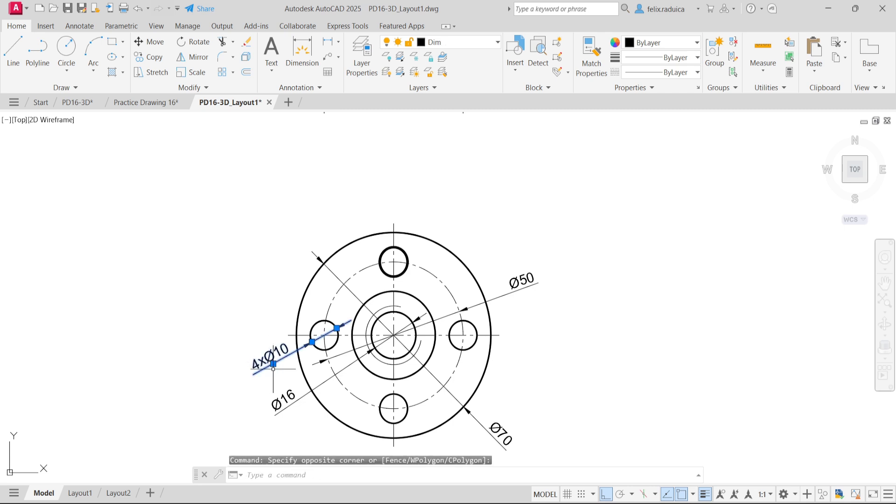
pyautogui.press('Delete')
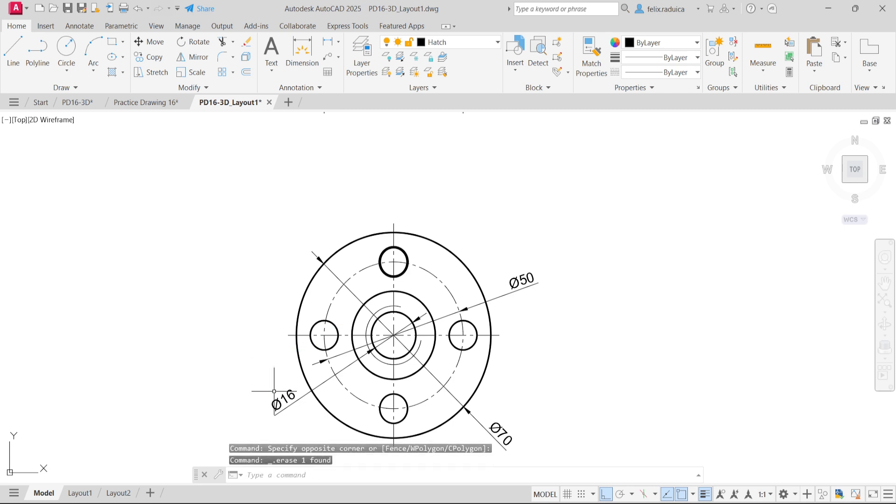
# Add a diameter dimension to the bottom bolt hole in the top view, placed outside the flange at the lower left.
pyautogui.moveTo(333, 412); pyautogui.dragTo(315, 376, button='middle')
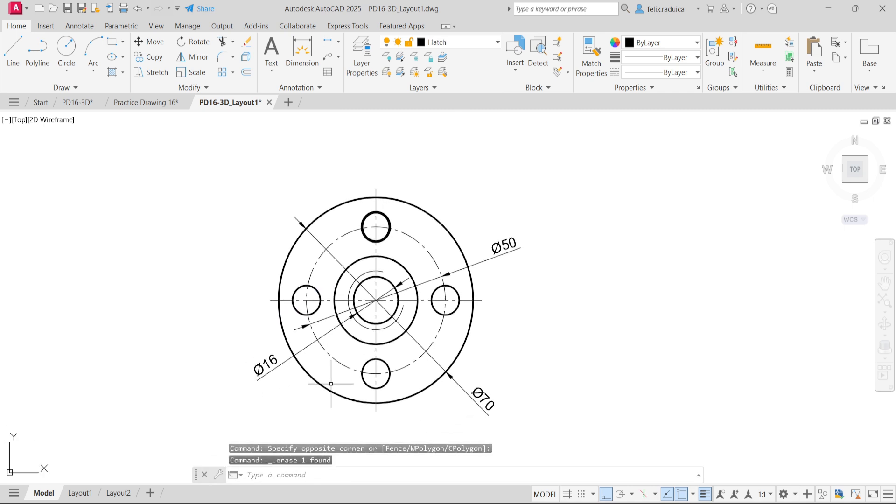
pyautogui.write('dim')
pyautogui.press('Escape')
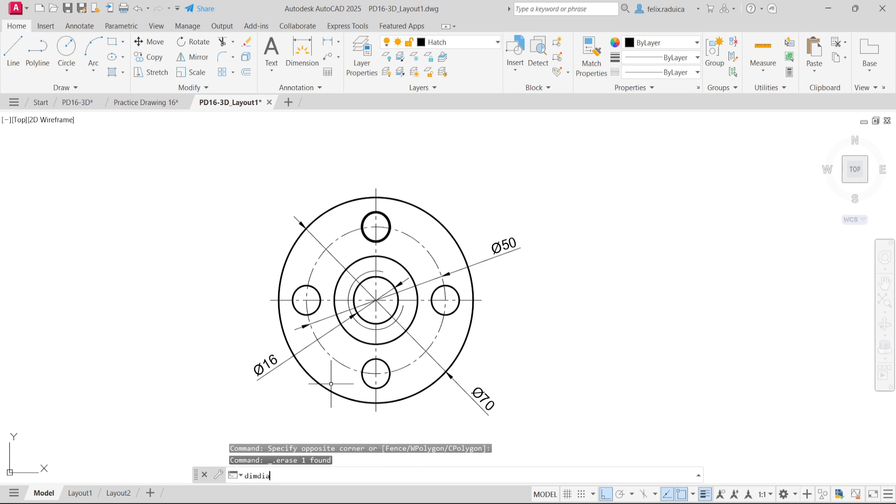
pyautogui.press('Return')
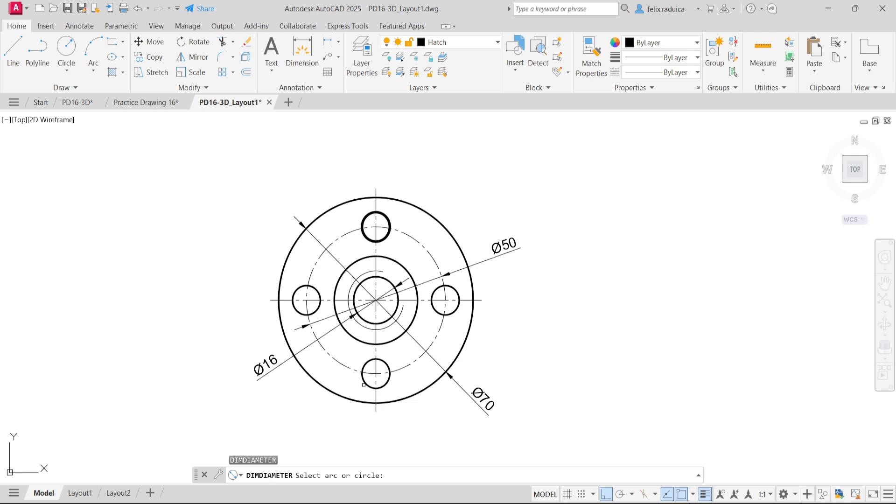
pyautogui.click(363, 385)
pyautogui.click(316, 422)
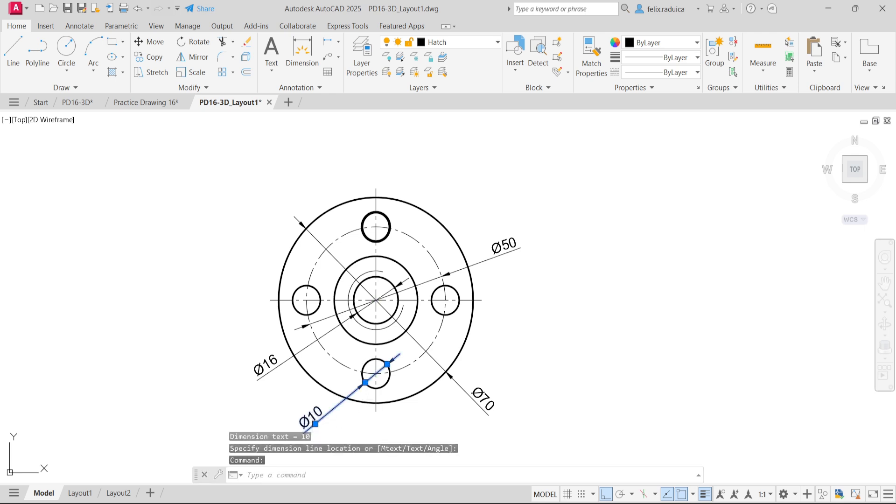
# Add the prefix 4x to the bottom bolt hole's diameter dimension so its text reads 4xØ10.
pyautogui.doubleClick(311, 417)
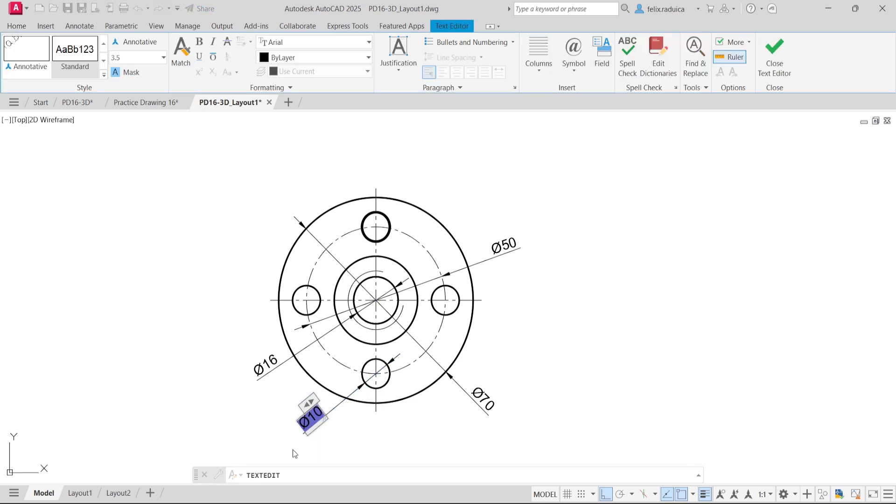
pyautogui.press('Home')
pyautogui.write('4x')
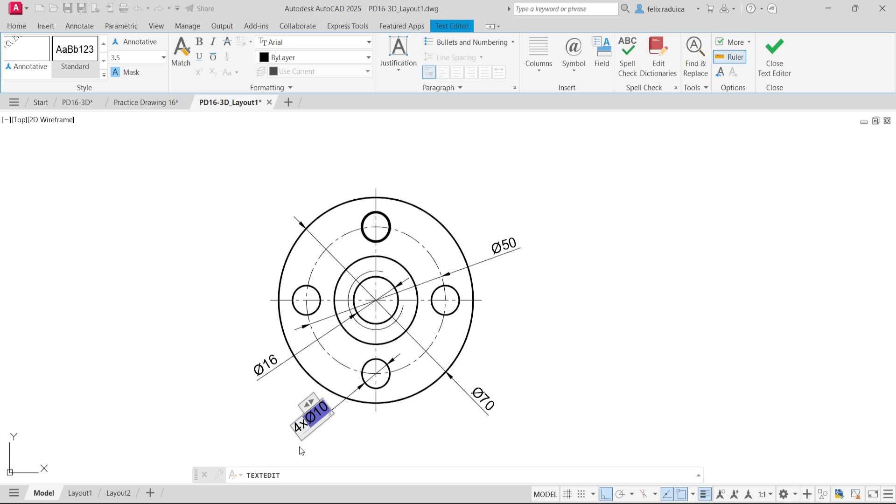
pyautogui.click(358, 423)
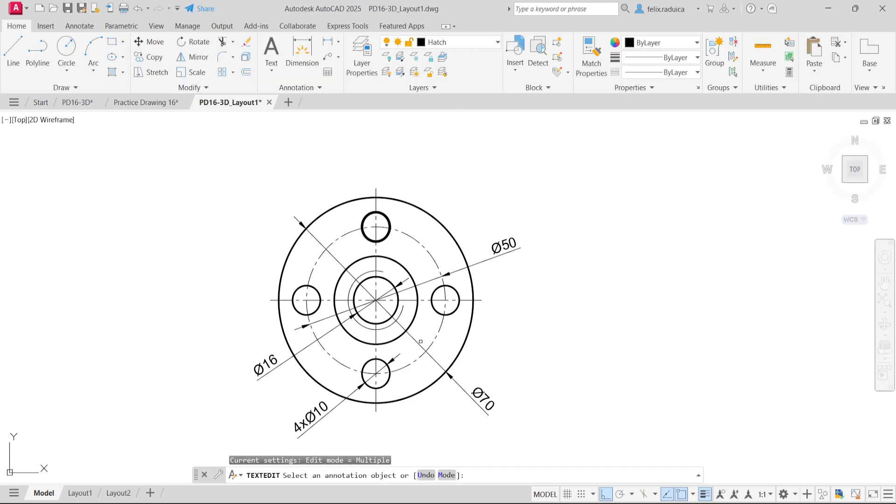
pyautogui.press('Escape')
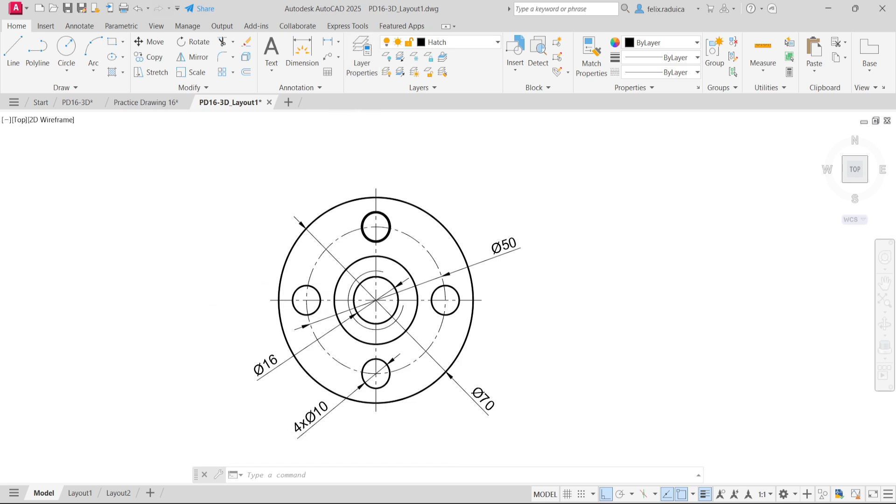
# Stretch the left end of the top view's horizontal centreline outward by 20.
pyautogui.scroll(-5, 355, 156)
pyautogui.moveTo(361, 157); pyautogui.dragTo(353, 230, button='middle')
pyautogui.scroll(2, 343, 157)
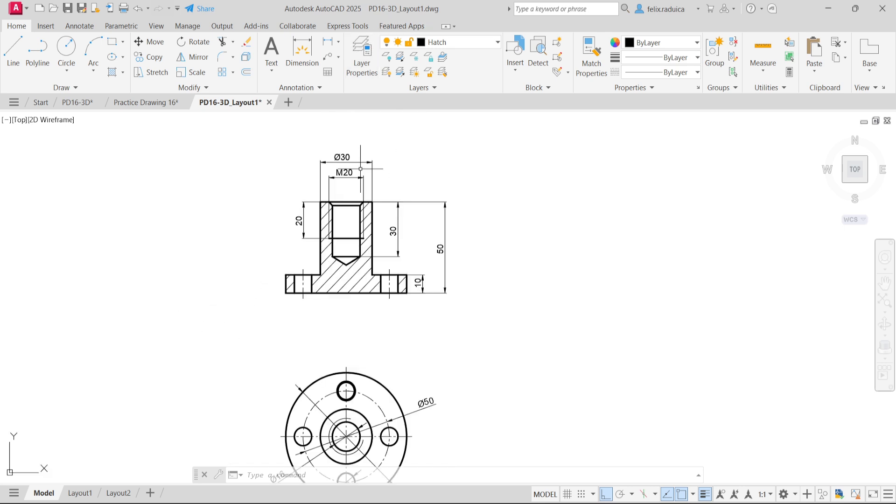
pyautogui.scroll(-1, 356, 166)
pyautogui.moveTo(357, 266); pyautogui.dragTo(342, 187, button='middle')
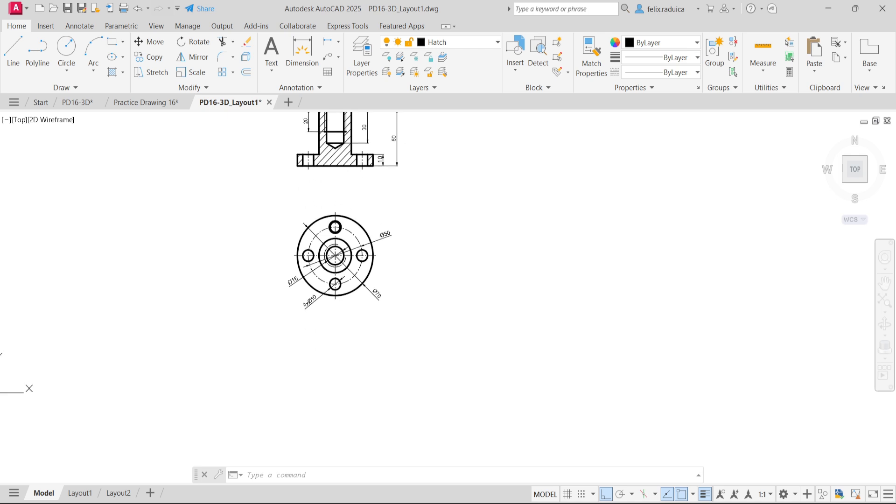
pyautogui.scroll(3, 254, 256)
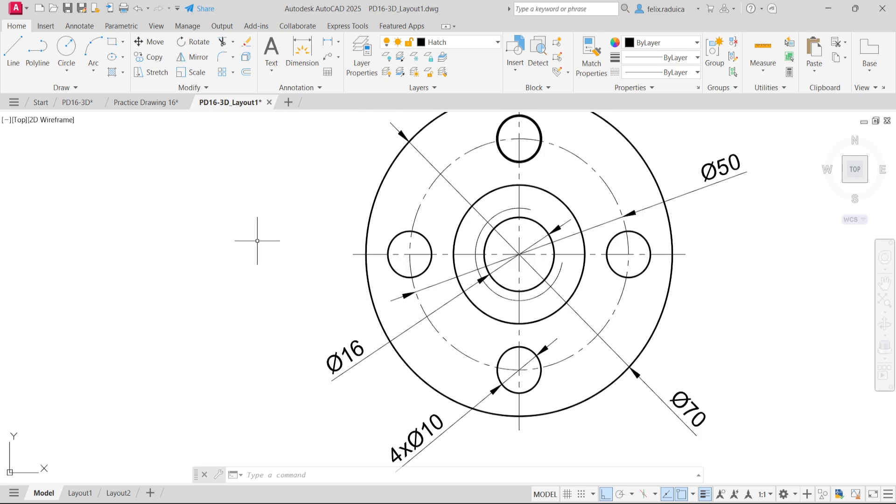
pyautogui.click(356, 254)
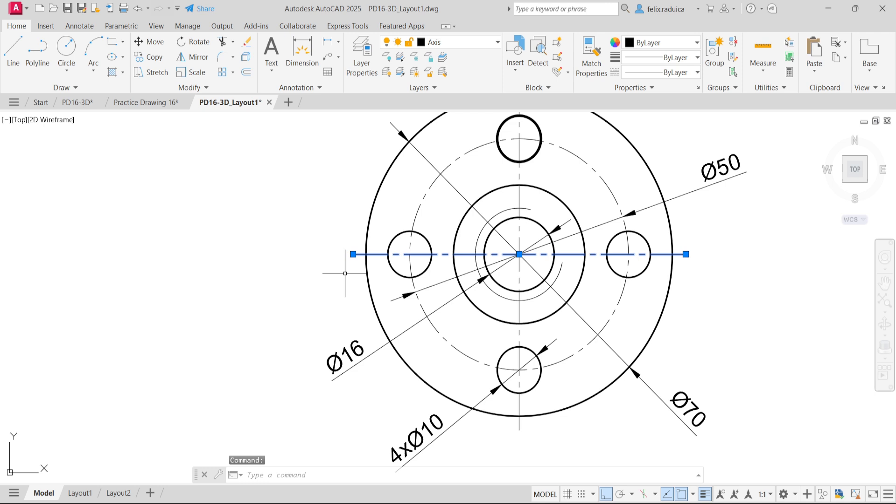
pyautogui.click(353, 255)
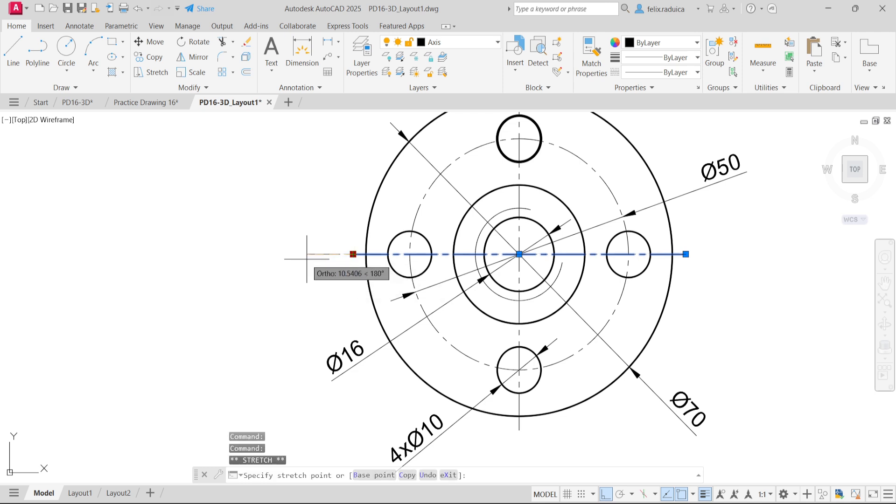
pyautogui.write('20')
pyautogui.press('Return')
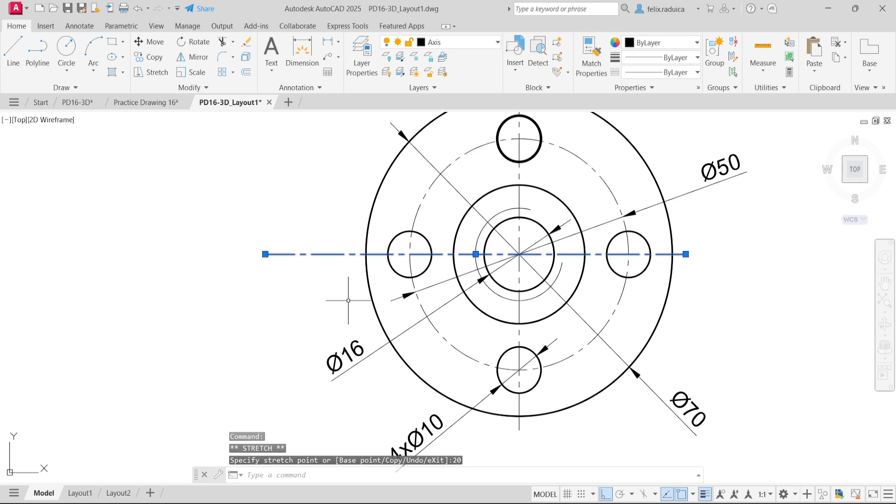
# Stretch the right end of the top view's horizontal centreline outward by 20 and deselect the line.
pyautogui.scroll(-2, 348, 300)
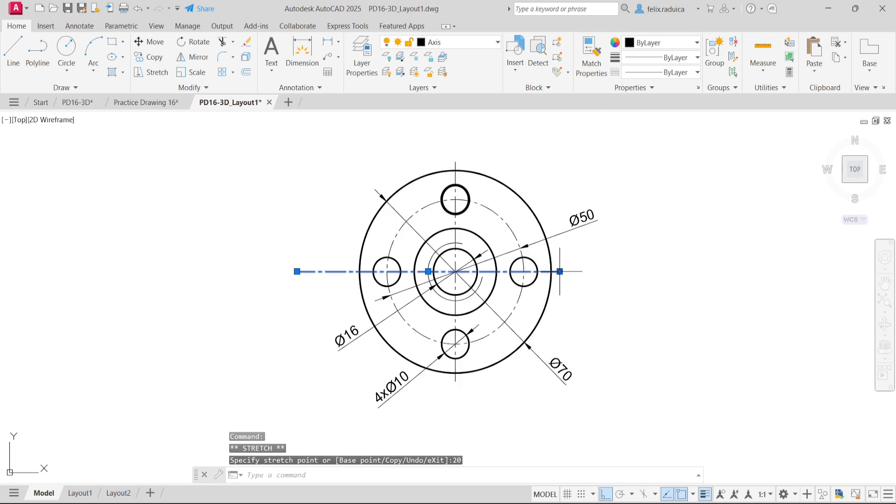
pyautogui.click(560, 271)
pyautogui.write('20')
pyautogui.press('Return')
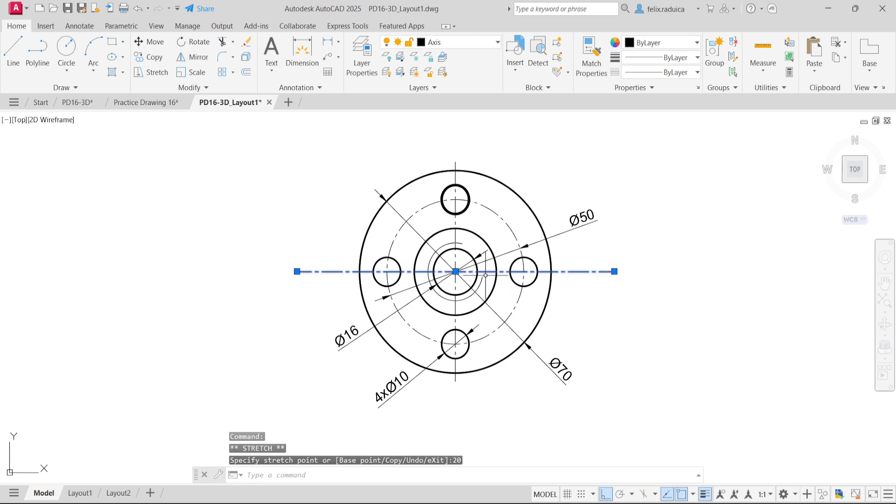
pyautogui.press('Escape')
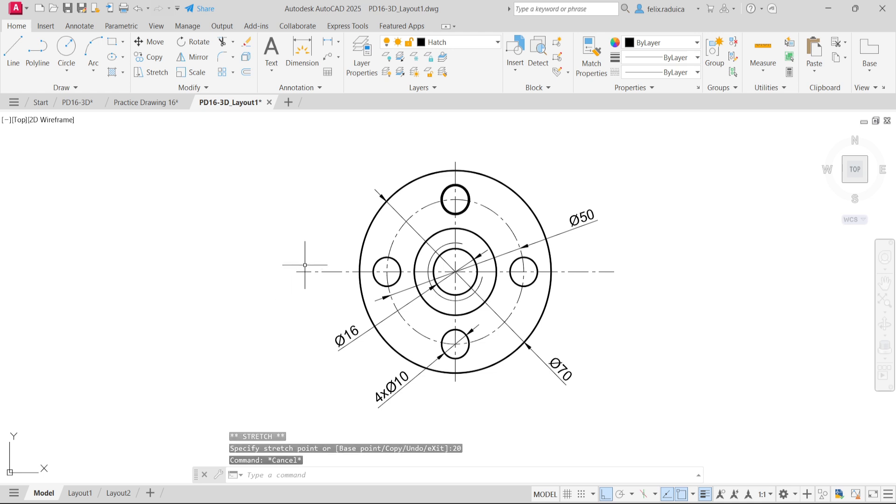
pyautogui.scroll(-2, 296, 264)
pyautogui.scroll(-2, 394, 161)
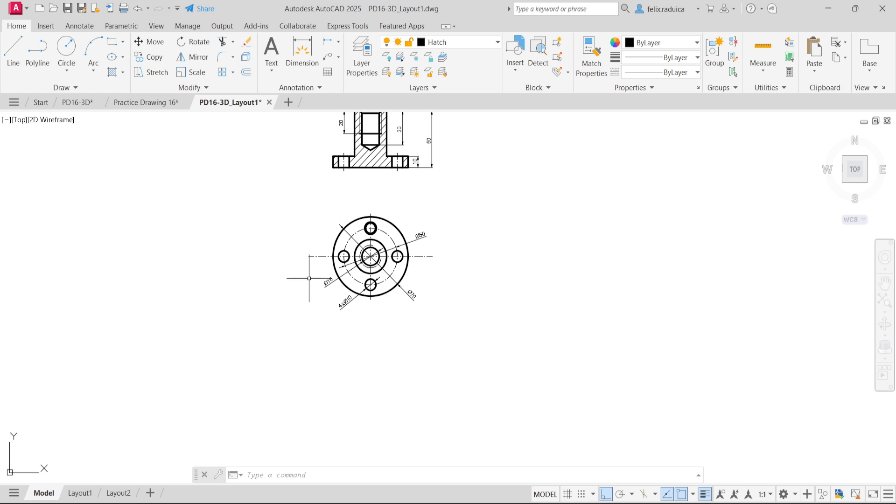
pyautogui.scroll(4, 306, 283)
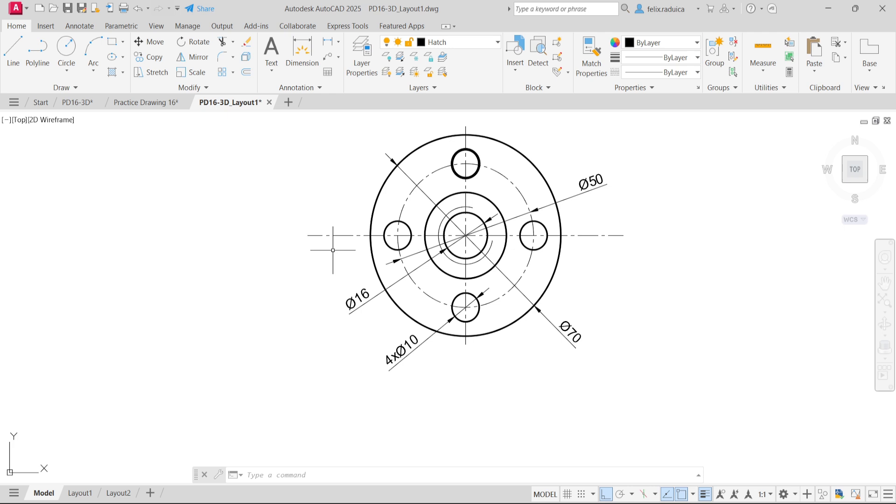
# Draw a line 10 long inward from the left end of the top view's horizontal centreline.
pyautogui.write('l')
pyautogui.press('Return')
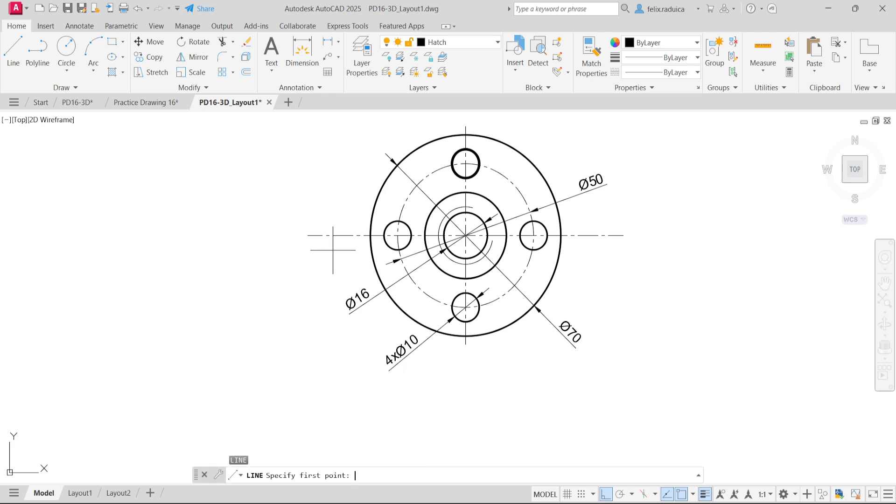
pyautogui.click(308, 235)
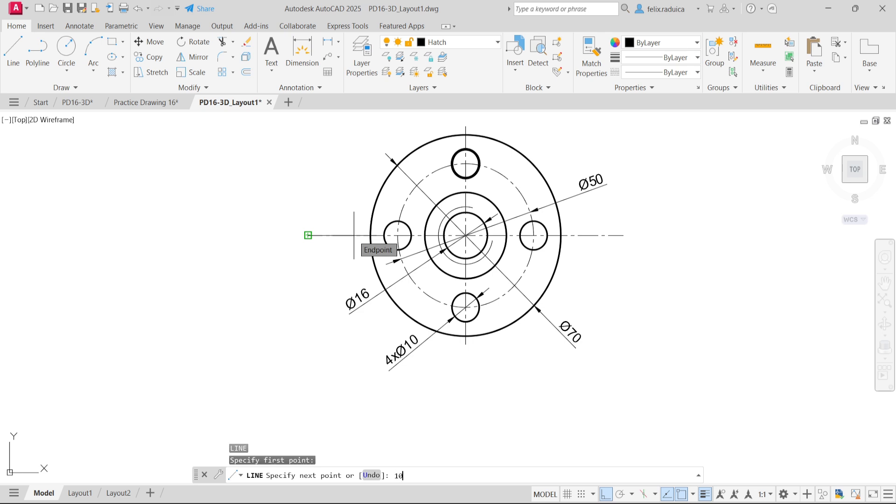
pyautogui.write('10')
pyautogui.press('Return')
pyautogui.press('Return')
# Draw a line 10 long inward from the right end of the top view's horizontal centreline.
pyautogui.press('Return')
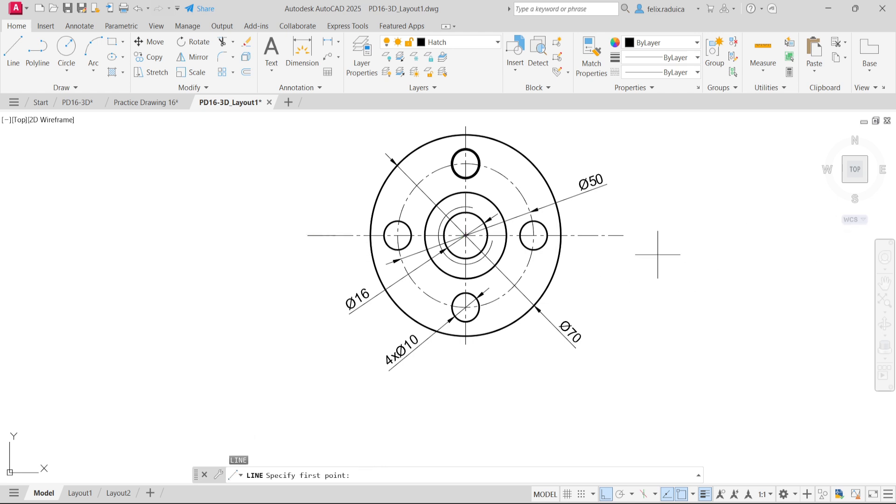
pyautogui.click(623, 235)
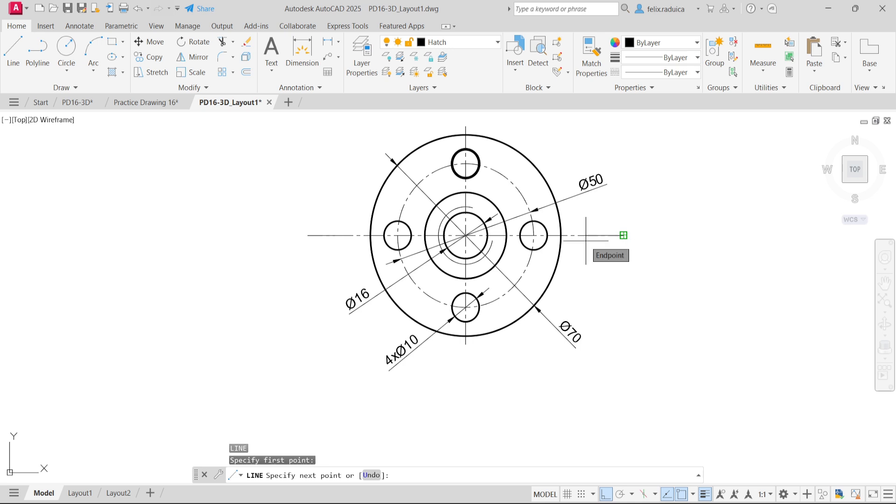
pyautogui.press('Return')
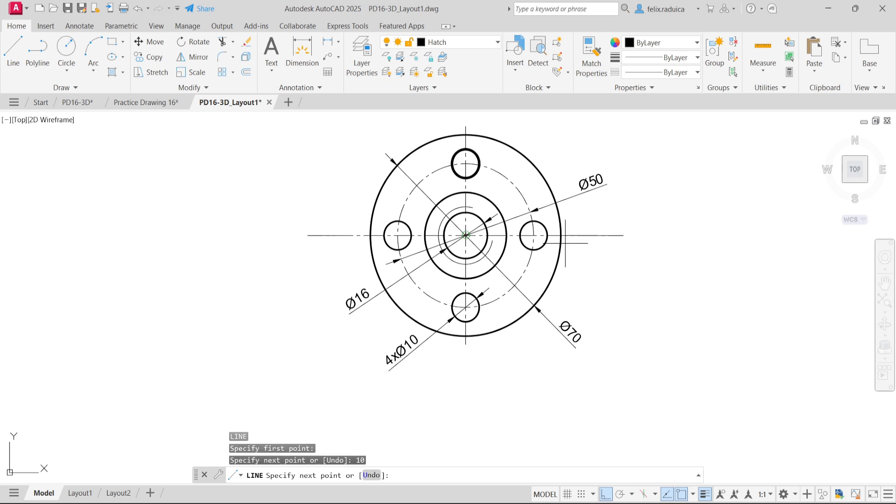
pyautogui.press('Escape')
# Assign the two short lines at the ends of the horizontal centreline to the Thick layer, leaving the centreline itself out.
pyautogui.click(607, 254)
pyautogui.click(602, 223)
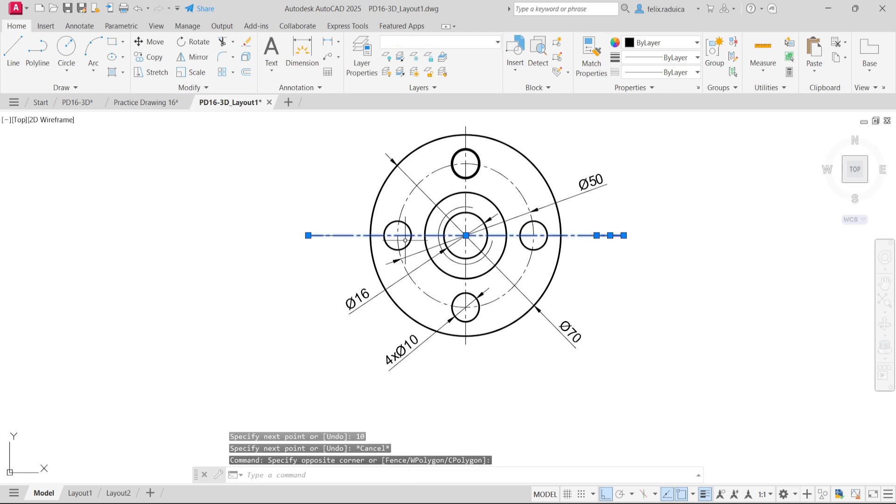
pyautogui.click(320, 250)
pyautogui.click(310, 210)
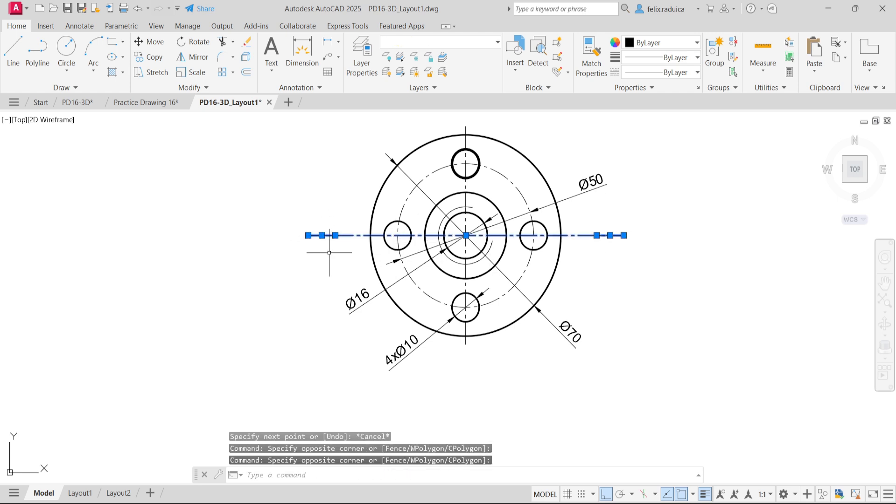
pyautogui.keyDown('shift'); pyautogui.click(356, 248); pyautogui.keyUp('shift')
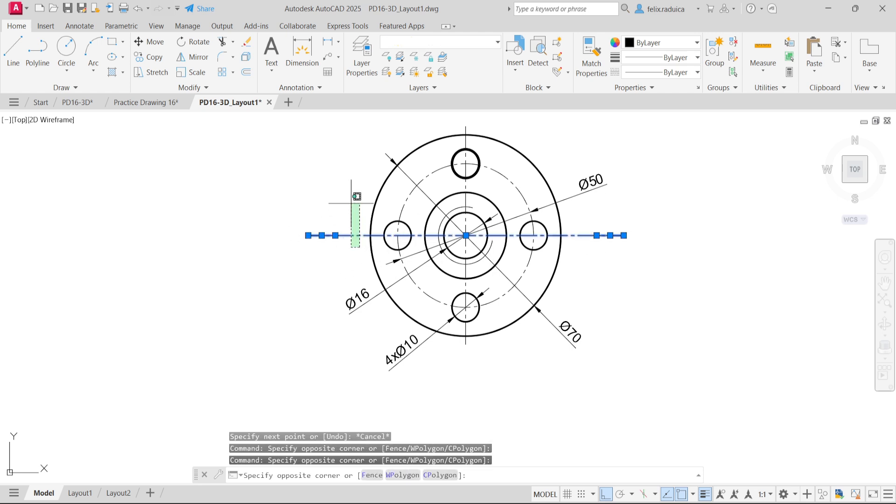
pyautogui.keyDown('shift'); pyautogui.click(346, 193); pyautogui.keyUp('shift')
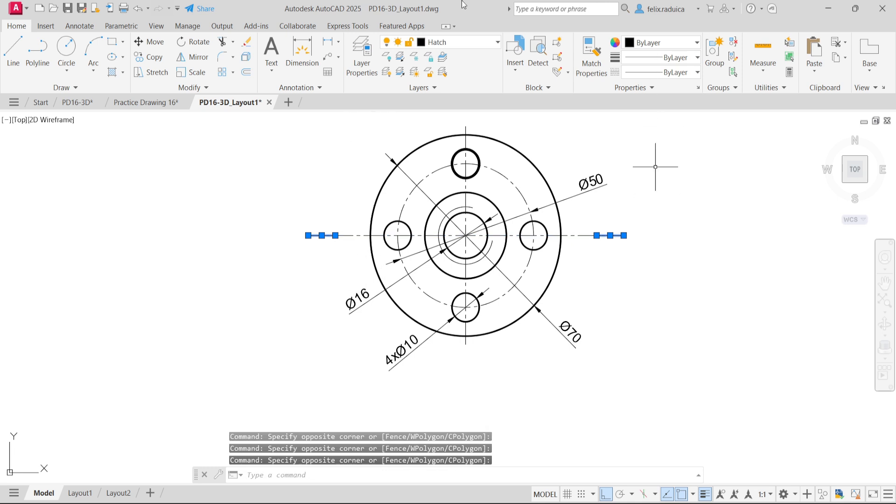
pyautogui.click(483, 40)
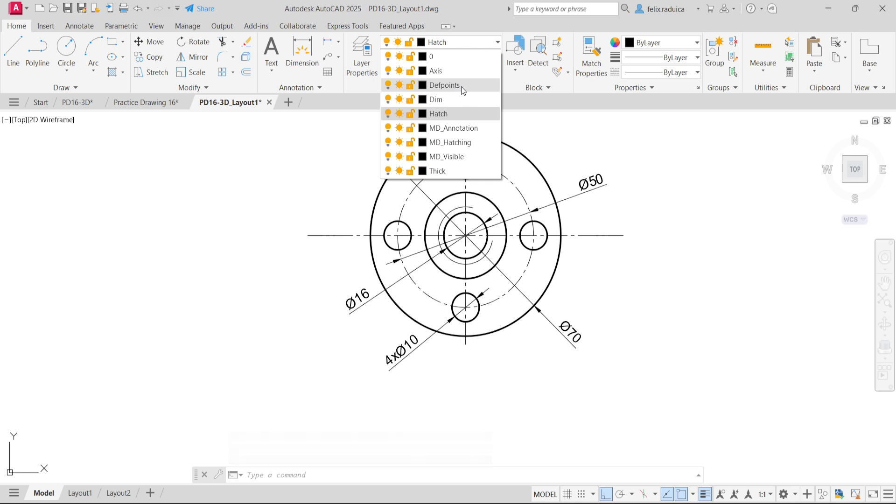
pyautogui.click(461, 171)
pyautogui.click(264, 289)
pyautogui.press('Escape')
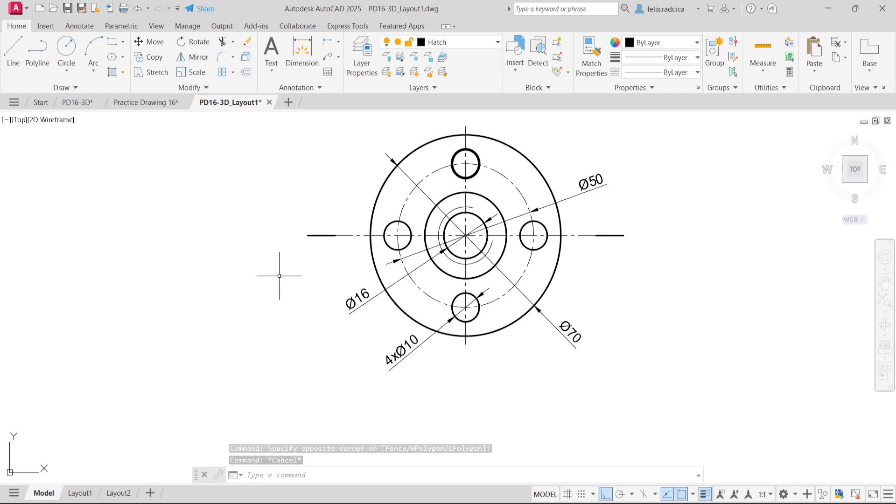
# Draw a horizontal leader arrow pointing left, without annotation text, just below the left section mark.
pyautogui.write('lead')
pyautogui.write('ecify ')
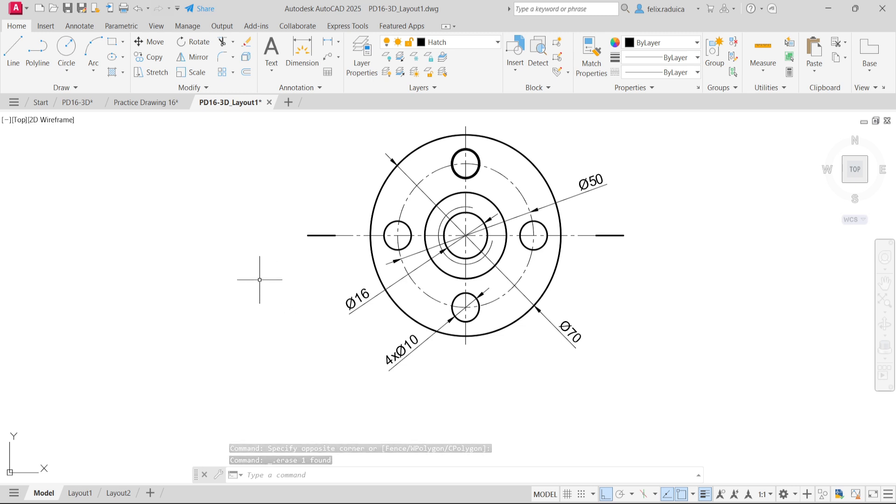
pyautogui.write('leader')
pyautogui.press('Return')
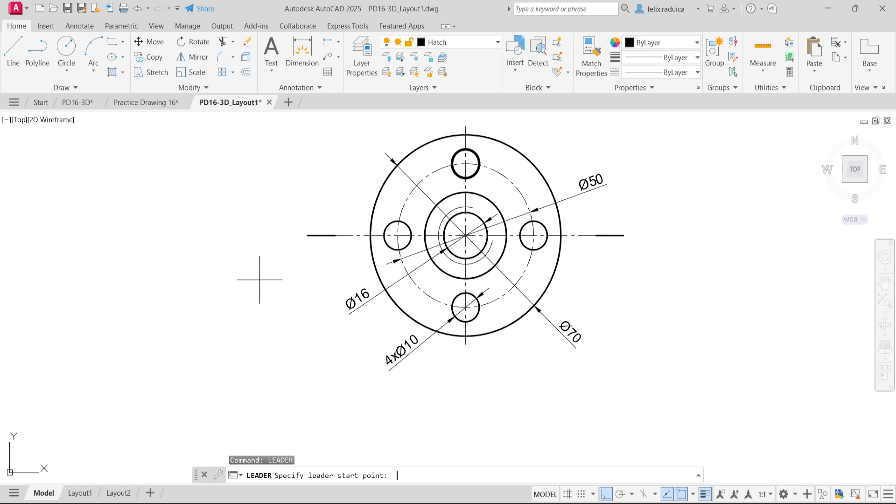
pyautogui.click(269, 272)
pyautogui.click(327, 271)
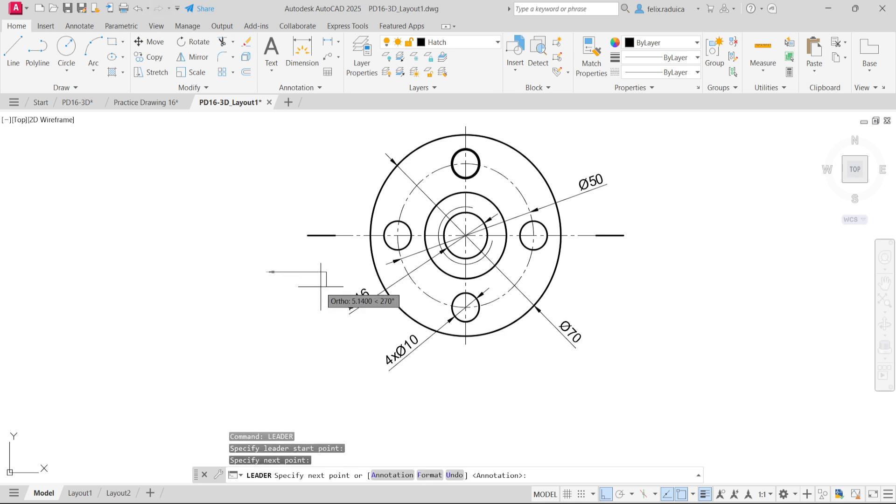
pyautogui.press('Return')
pyautogui.press('Return')
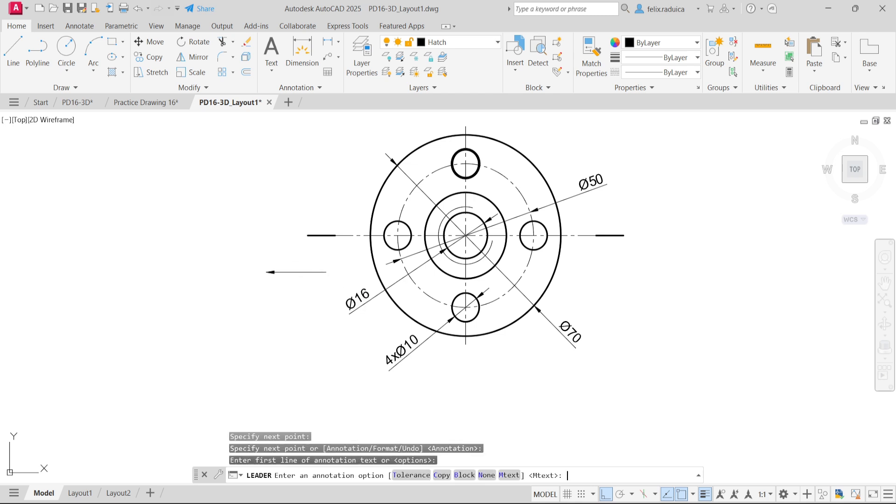
pyautogui.press('Return')
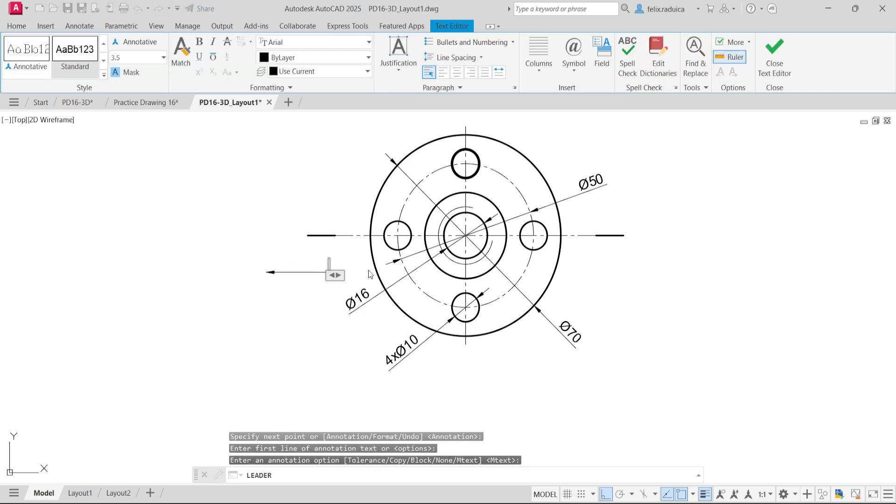
pyautogui.click(359, 284)
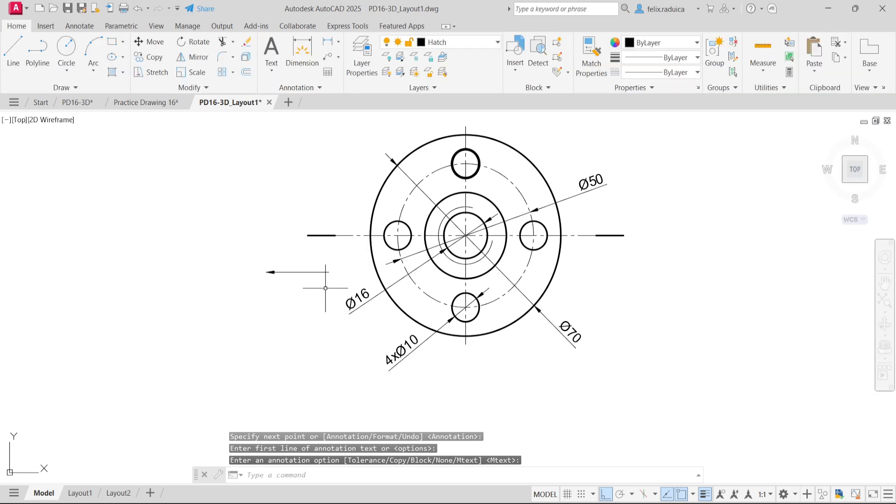
pyautogui.write('rotate')
pyautogui.press('Return')
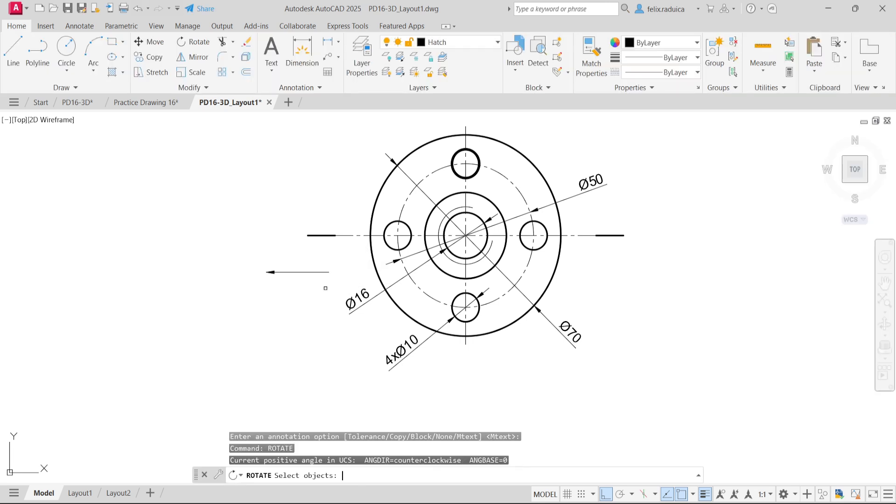
pyautogui.click(330, 298)
pyautogui.click(274, 260)
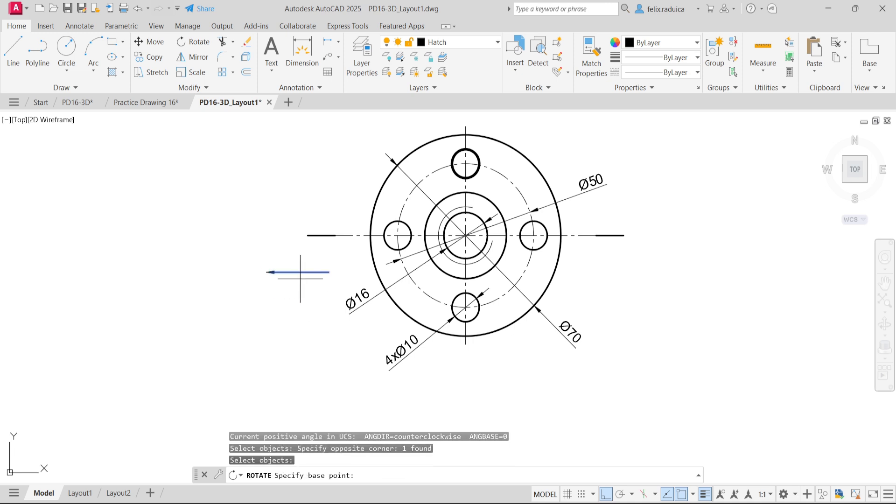
pyautogui.click(329, 272)
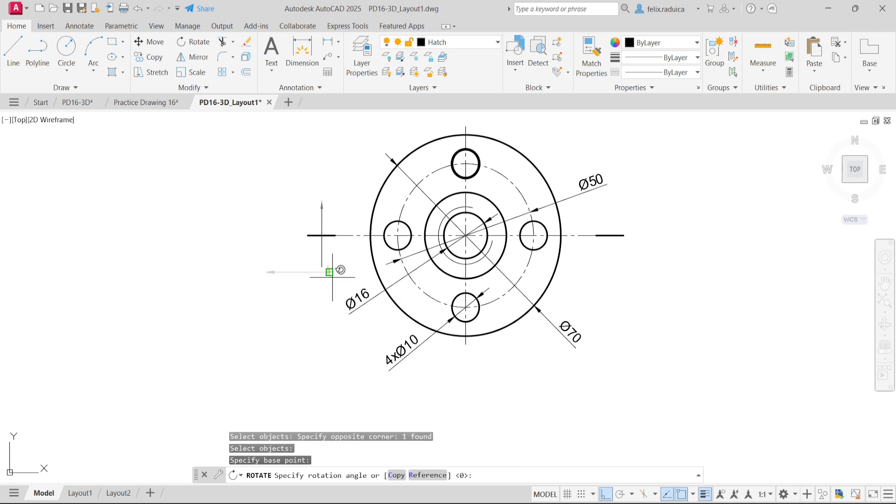
pyautogui.press('Escape')
# Rotate the leader arrow by 270° about its tail end so it points straight up.
pyautogui.write('ro')
pyautogui.press('Return')
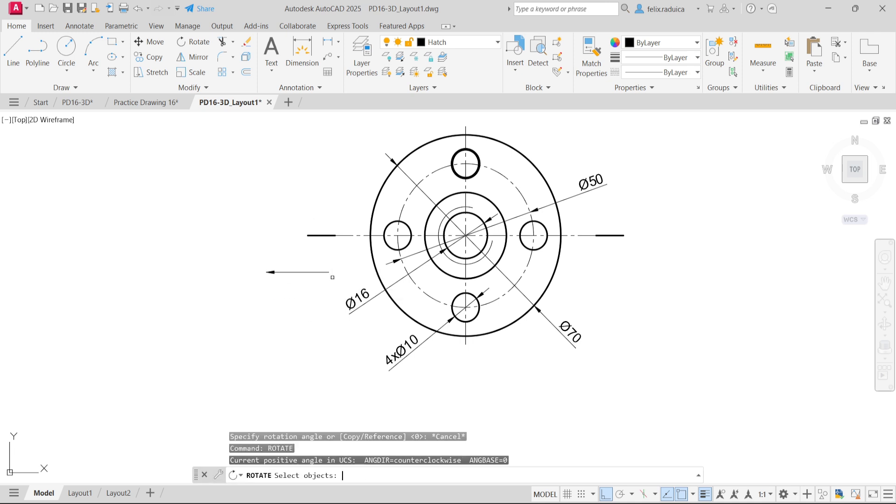
pyautogui.click(332, 279)
pyautogui.click(325, 268)
pyautogui.press('Return')
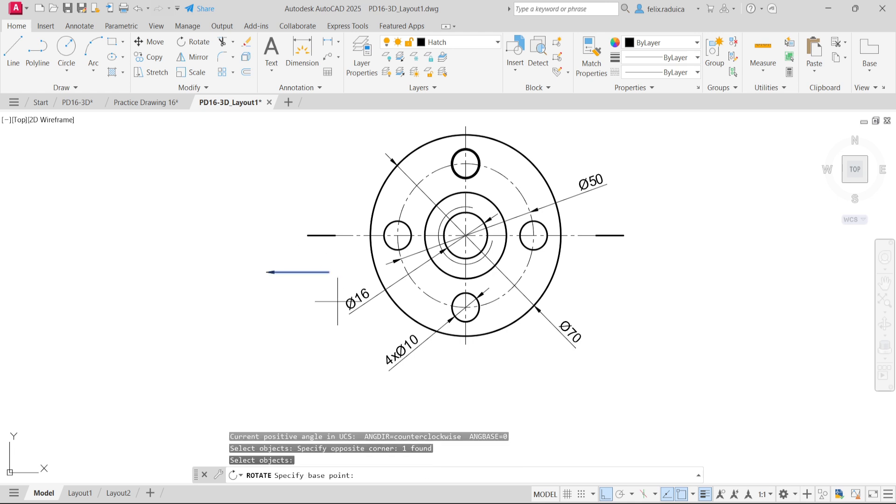
pyautogui.click(330, 272)
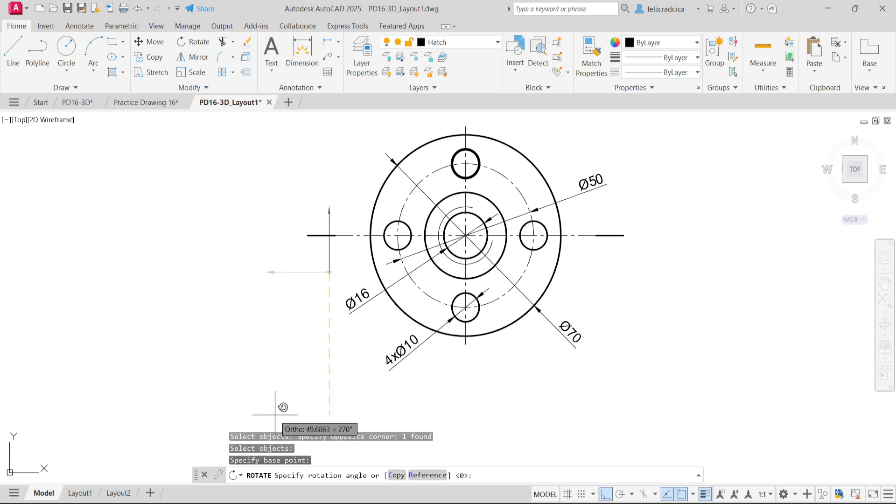
pyautogui.click(292, 326)
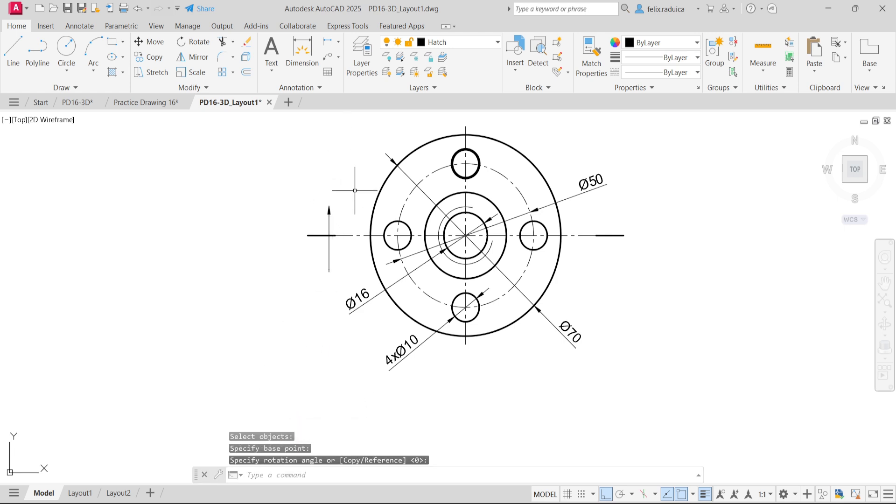
pyautogui.press('Escape')
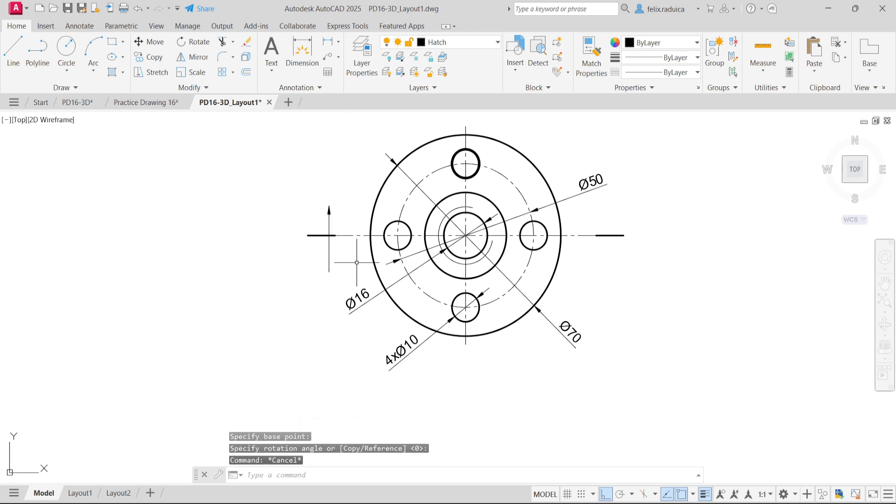
# Move the leader arrow by its tip to the midpoint of the thick section line left of the flange.
pyautogui.write('move')
pyautogui.press('Return')
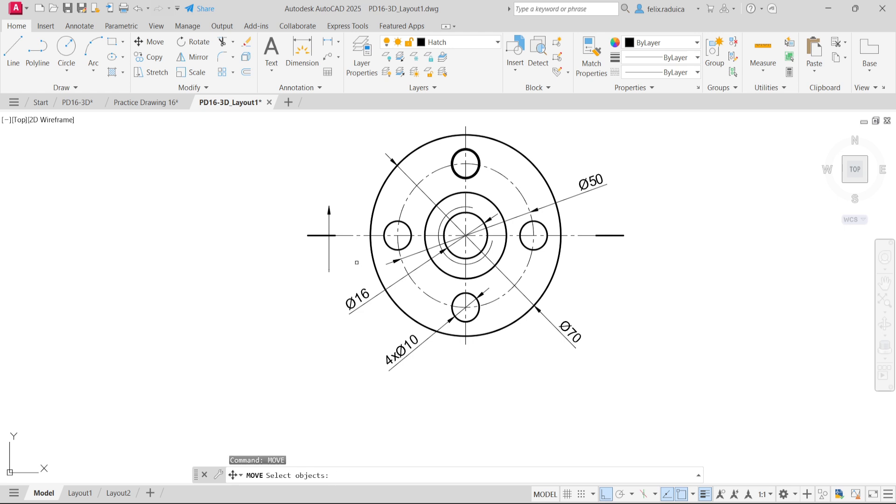
pyautogui.click(343, 215)
pyautogui.click(293, 241)
pyautogui.press('Return')
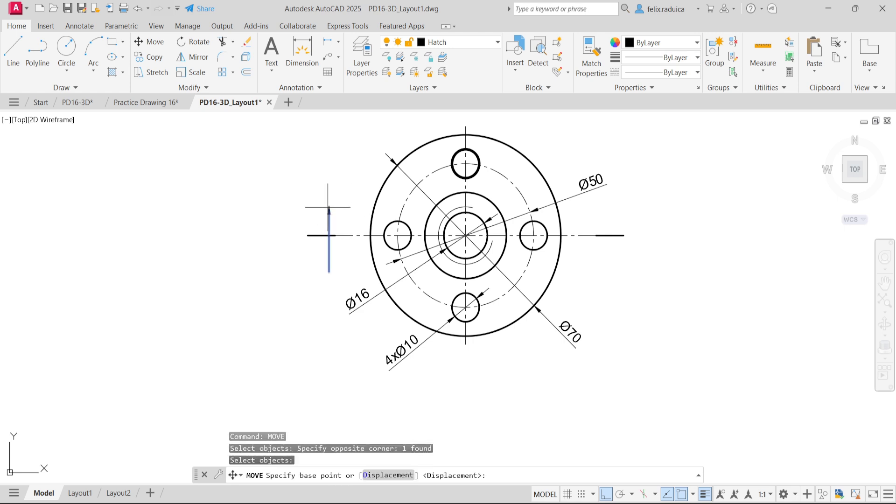
pyautogui.click(329, 206)
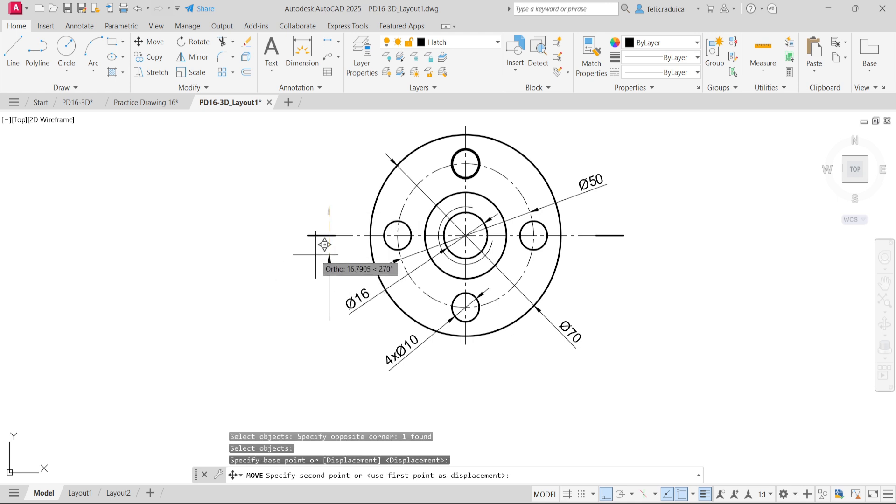
pyautogui.press('Return')
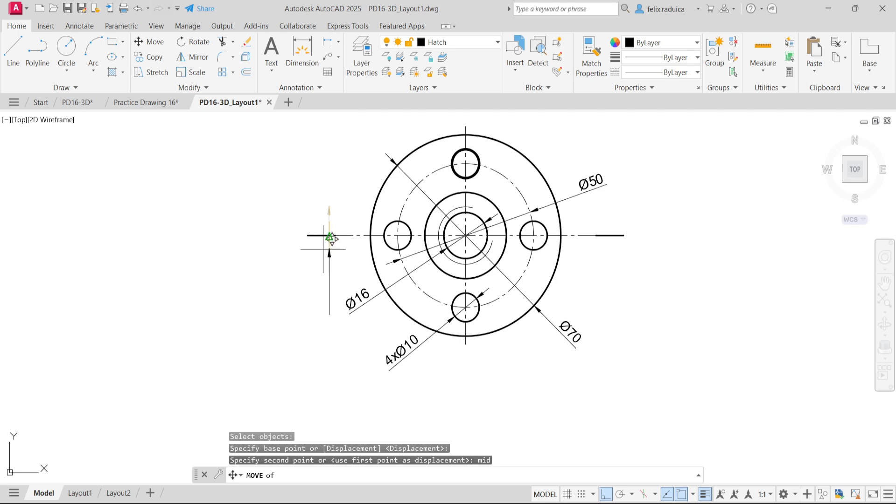
pyautogui.click(331, 229)
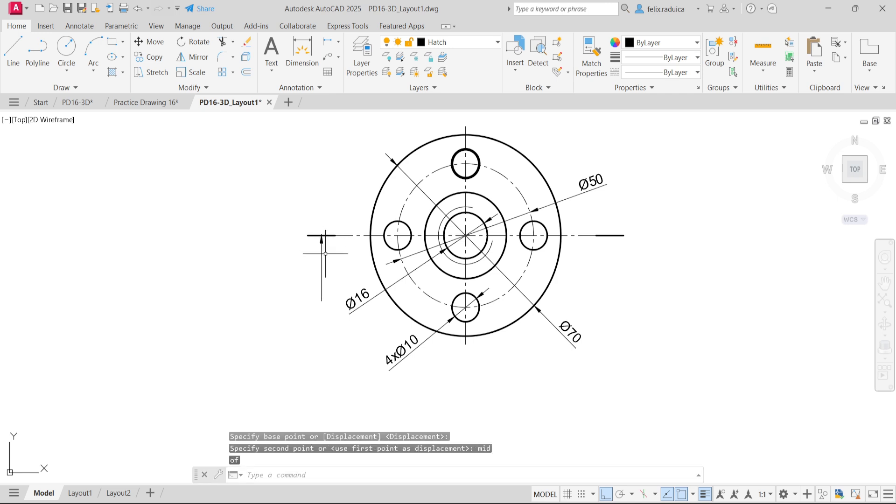
# Shorten the section arrow by stretching its tail end upward by 3.
pyautogui.moveTo(330, 280); pyautogui.dragTo(311, 268)
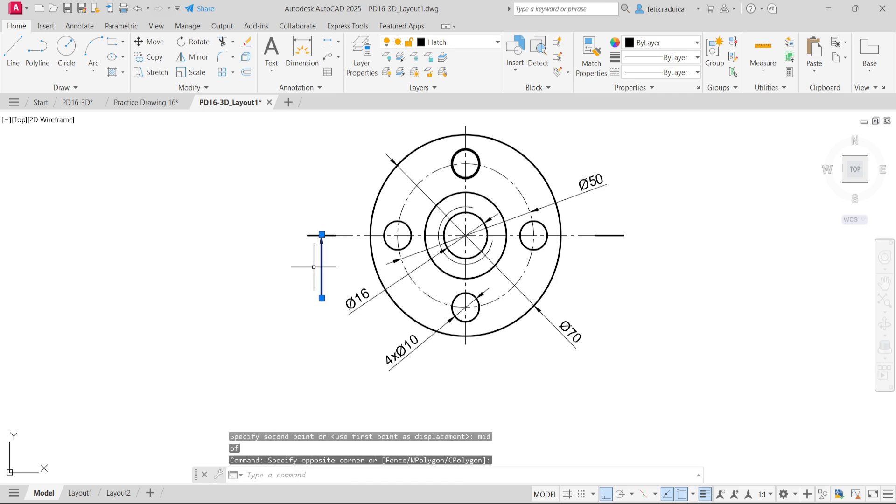
pyautogui.click(322, 297)
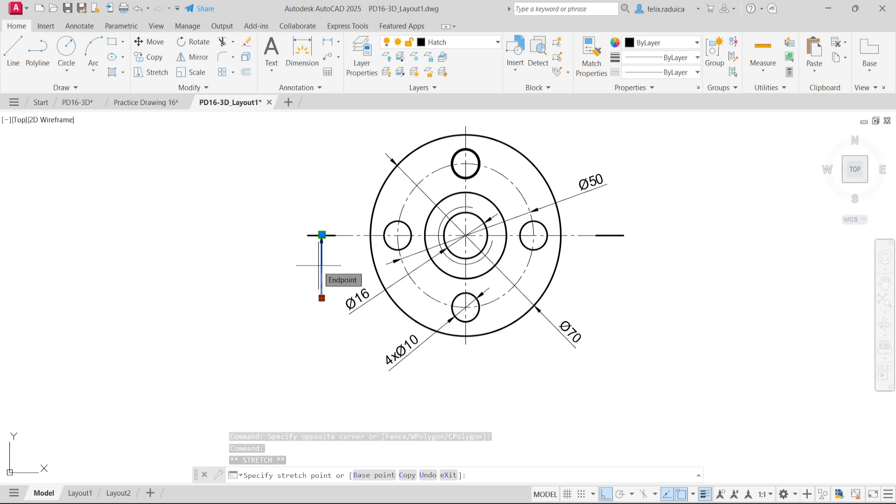
pyautogui.write('3')
pyautogui.press('Return')
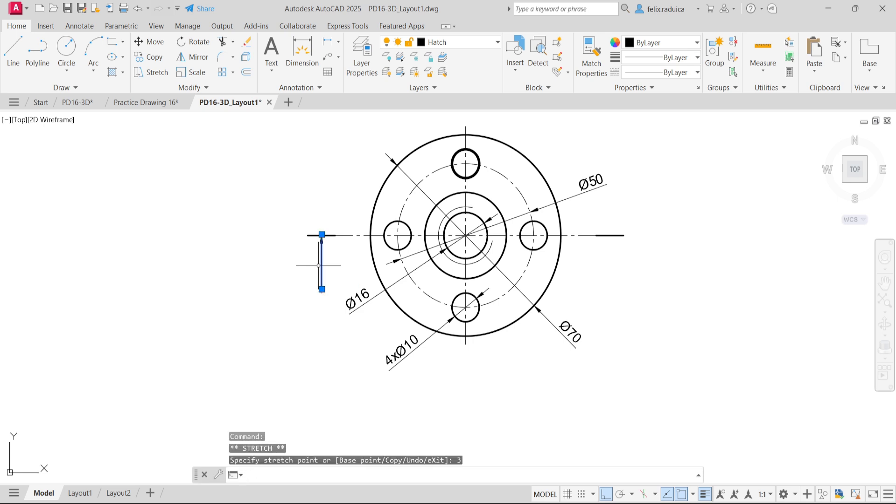
pyautogui.click(323, 286)
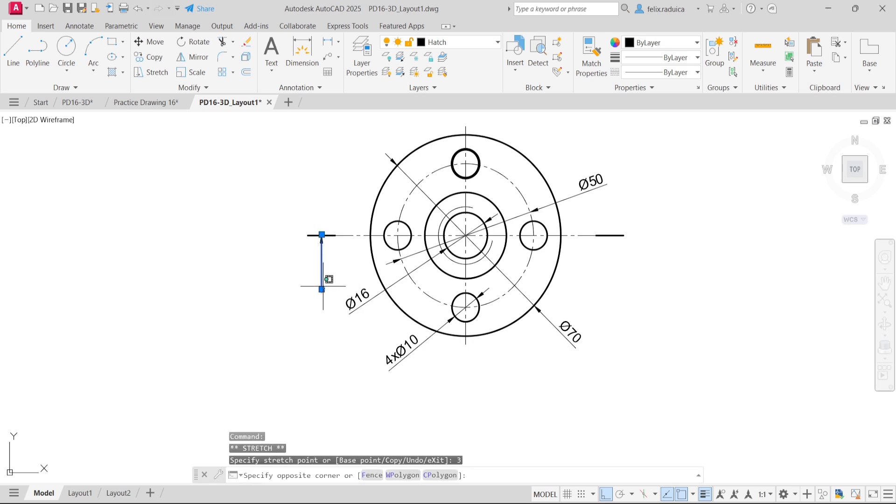
pyautogui.press('Escape')
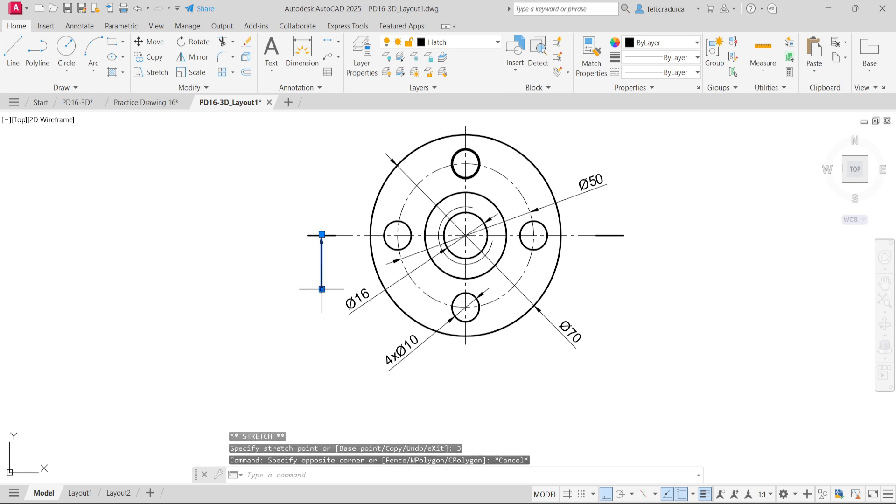
# Shorten the section arrow a further 2 units by stretching its tail end upward.
pyautogui.click(322, 290)
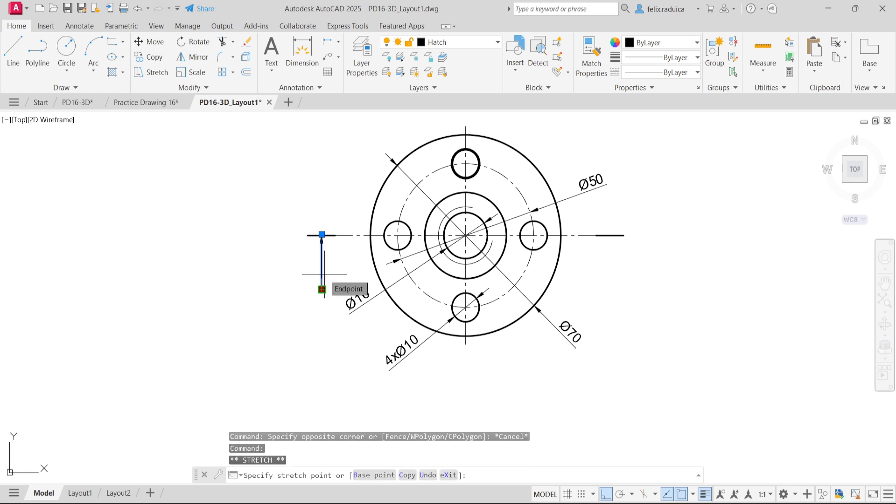
pyautogui.write('2')
pyautogui.press('Return')
pyautogui.press('Escape')
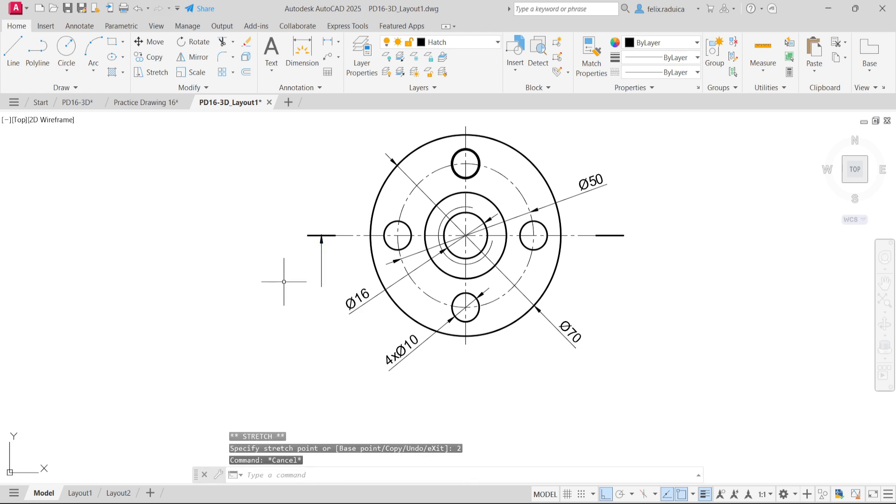
# Add the letter A as multiline text with height 7 beside the section arrow and move it close to the arrow's shaft.
pyautogui.write('mtext')
pyautogui.press('Return')
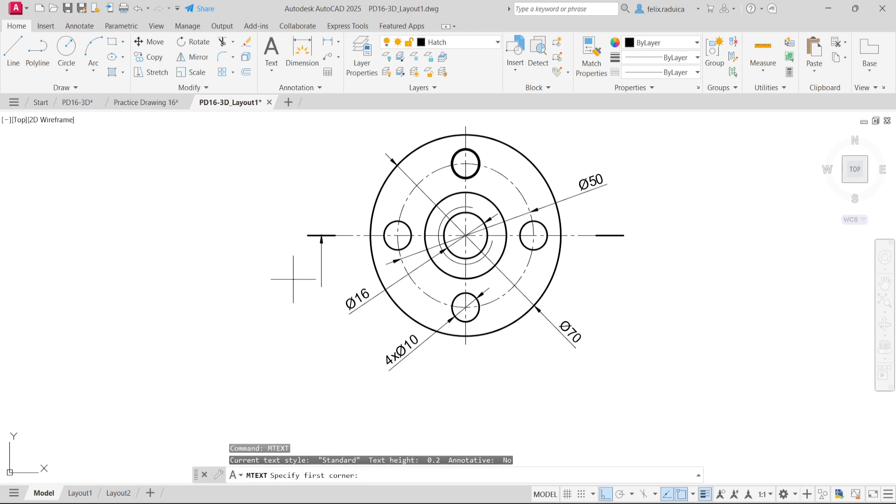
pyautogui.click(280, 276)
pyautogui.press('F8')
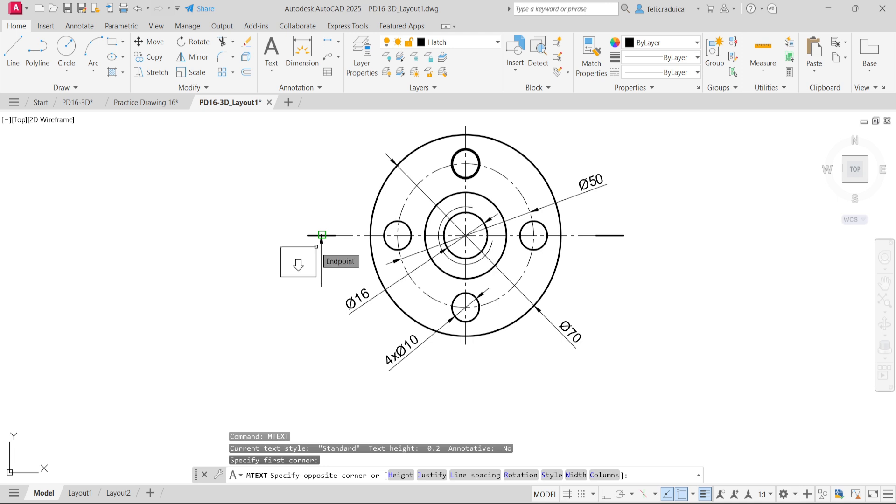
pyautogui.press('Return')
pyautogui.press('F8')
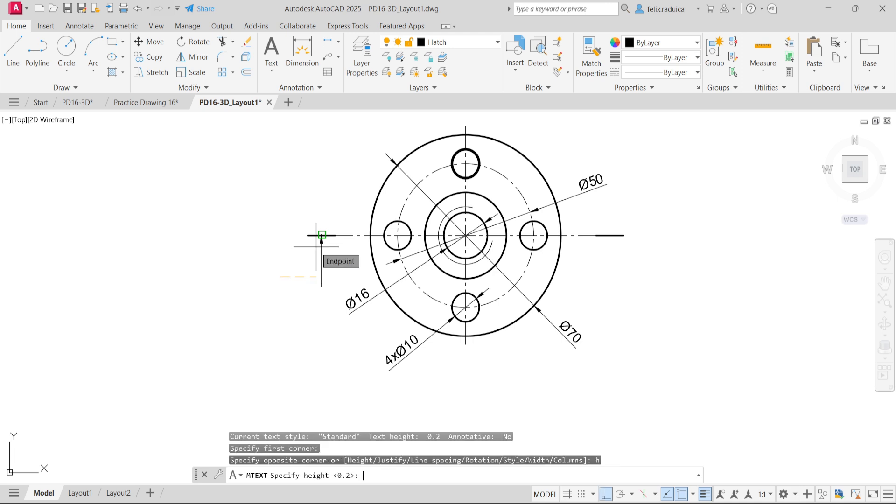
pyautogui.write('7')
pyautogui.press('Return')
pyautogui.press('F8')
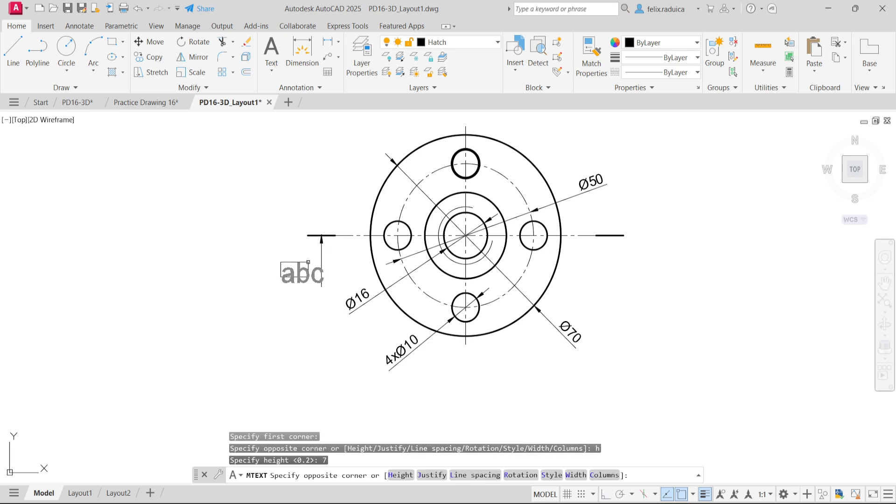
pyautogui.click(310, 243)
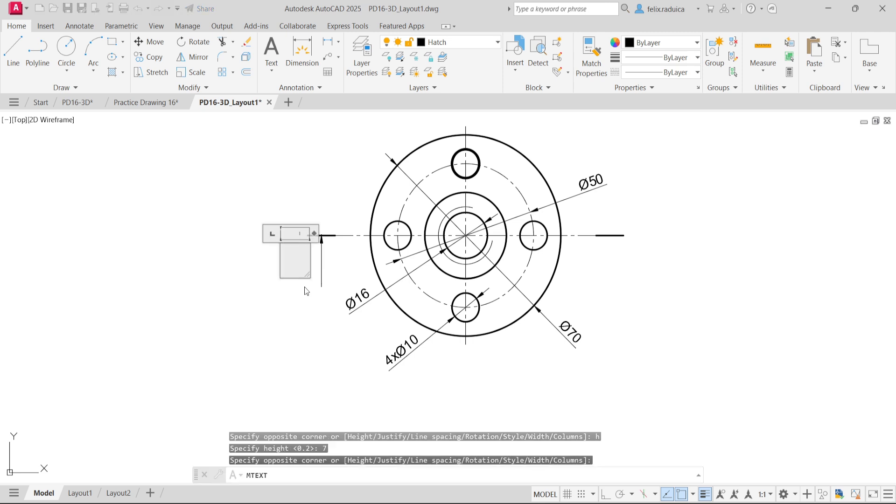
pyautogui.write('a')
pyautogui.press('BackSpace')
pyautogui.write('A')
pyautogui.click(304, 288)
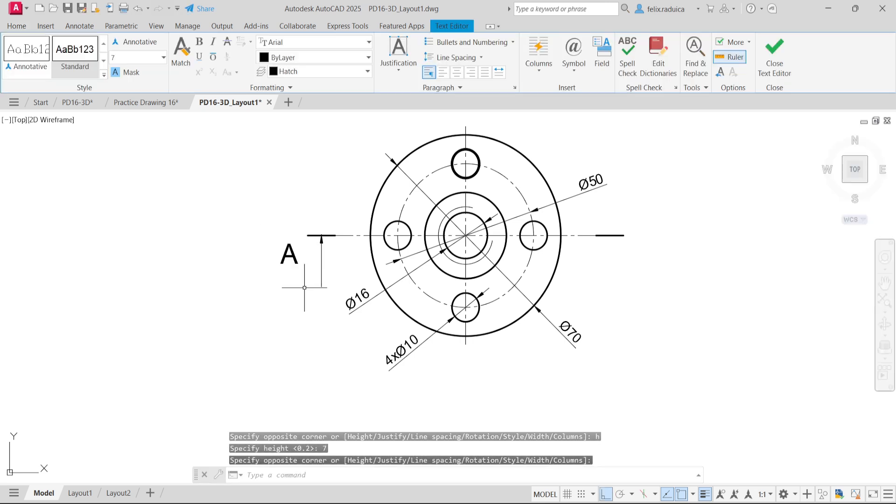
pyautogui.click(292, 255)
pyautogui.moveTo(295, 262); pyautogui.dragTo(314, 266)
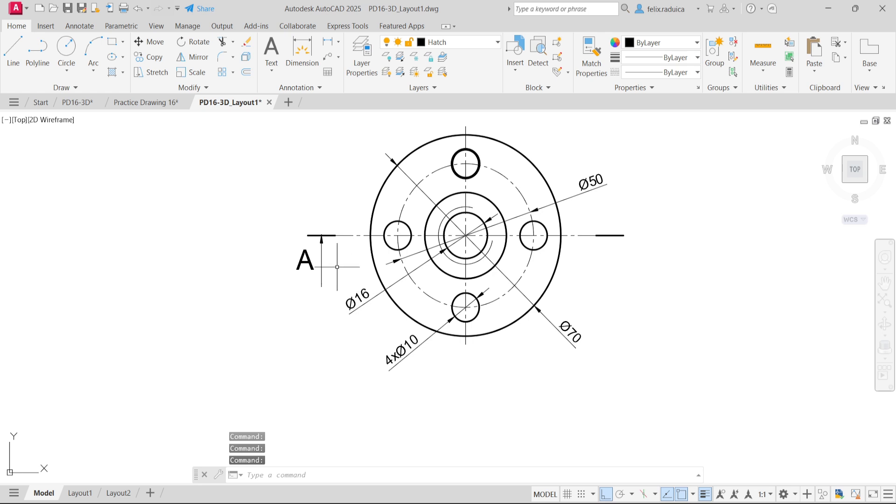
pyautogui.click(327, 278)
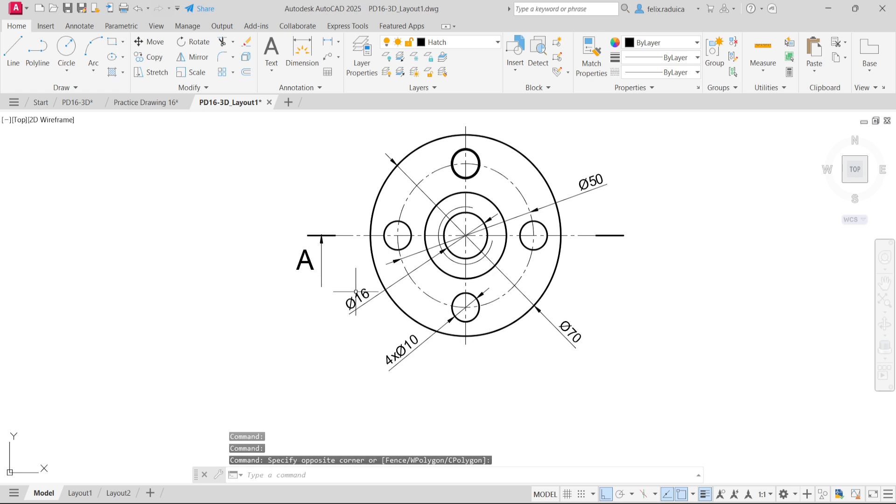
pyautogui.click(280, 199)
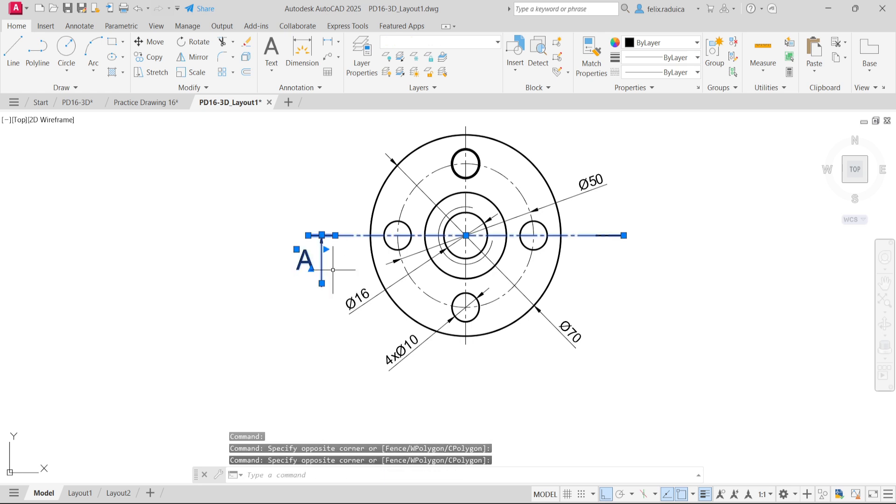
pyautogui.keyDown('shift'); pyautogui.click(361, 247); pyautogui.keyUp('shift')
pyautogui.keyDown('shift'); pyautogui.click(354, 218); pyautogui.keyUp('shift')
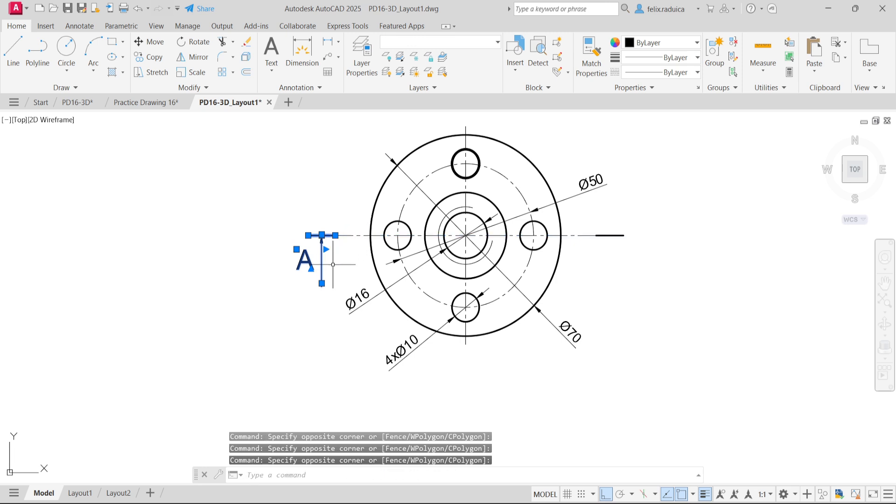
pyautogui.press('Return')
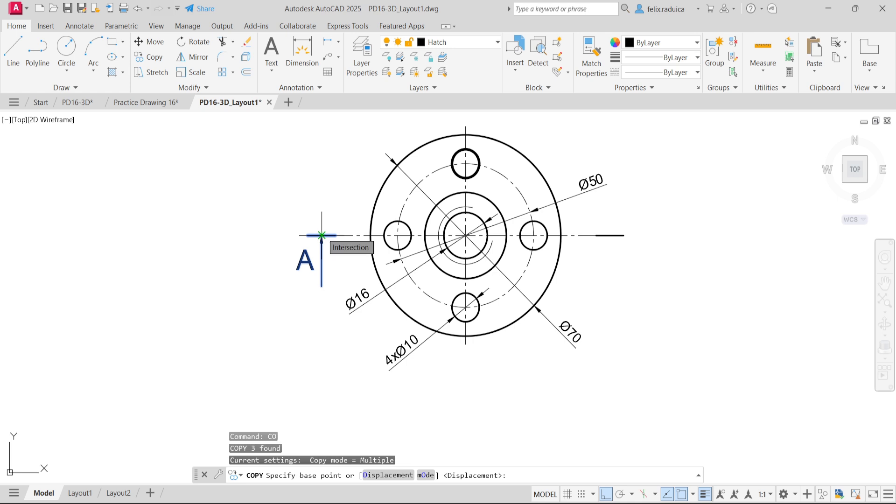
pyautogui.press('Escape')
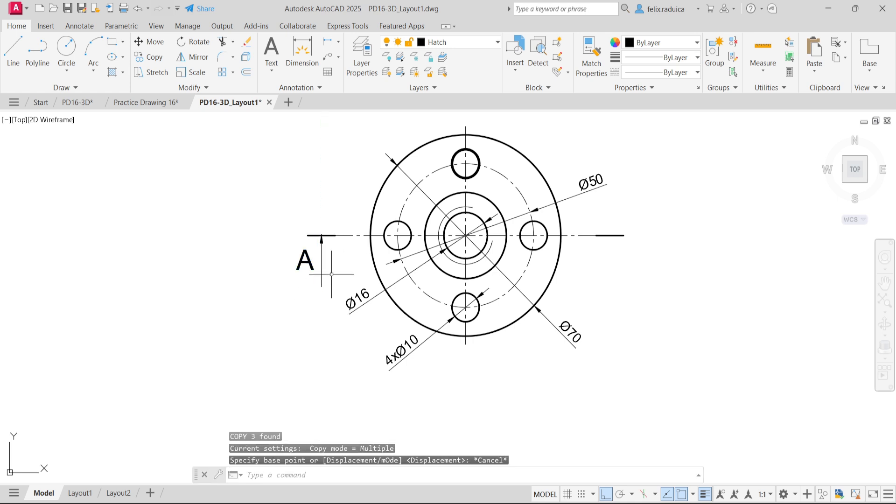
# Mirror the thick section line, its arrow and the letter A about the flange's vertical centerline, keeping the originals.
pyautogui.click(341, 289)
pyautogui.click(299, 217)
pyautogui.click(369, 248)
pyautogui.keyDown('shift'); pyautogui.click(355, 234); pyautogui.keyUp('shift')
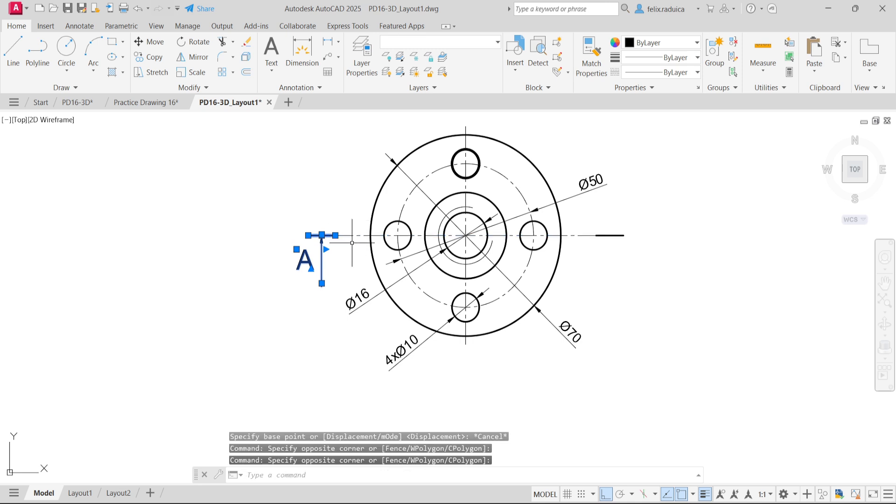
pyautogui.write('mirr')
pyautogui.press('Return')
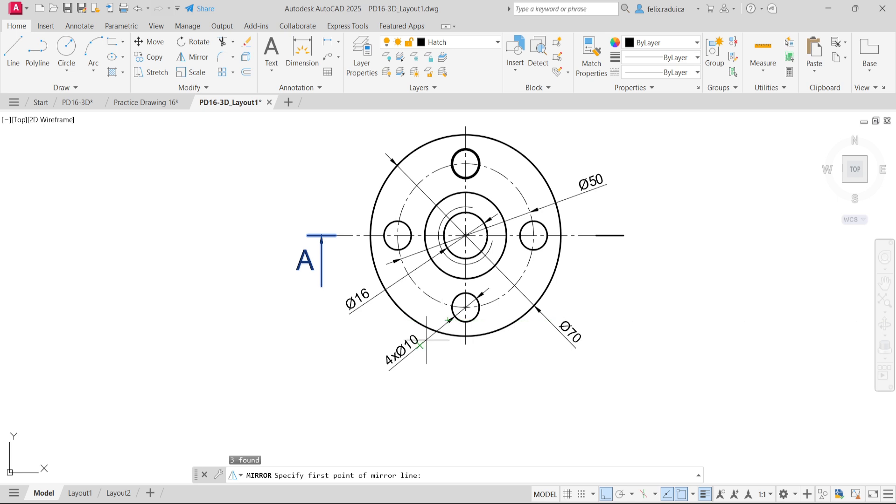
pyautogui.click(471, 347)
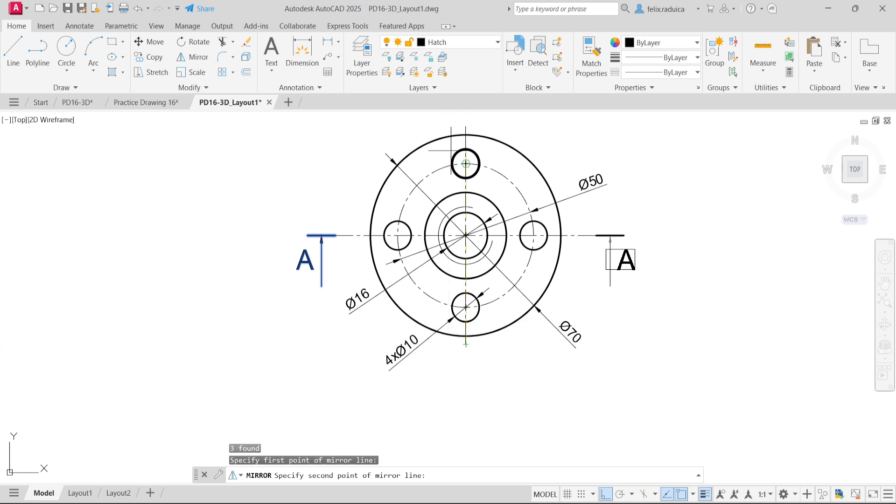
pyautogui.click(466, 126)
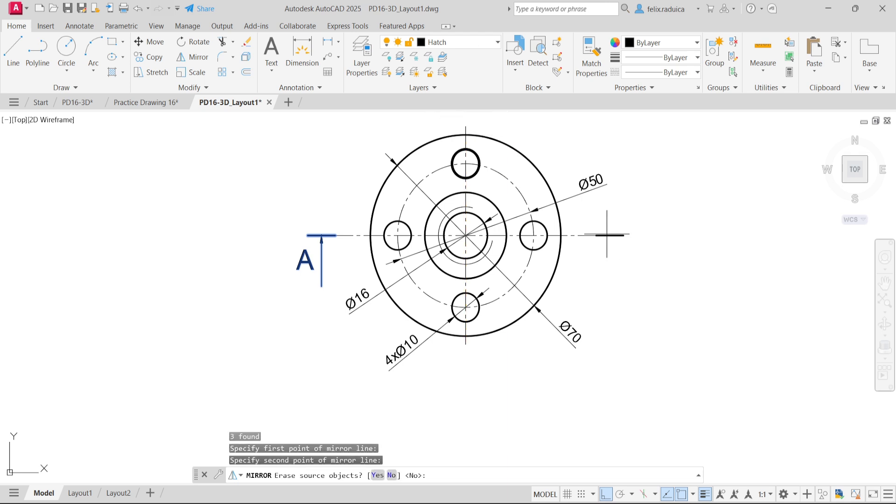
pyautogui.press('Return')
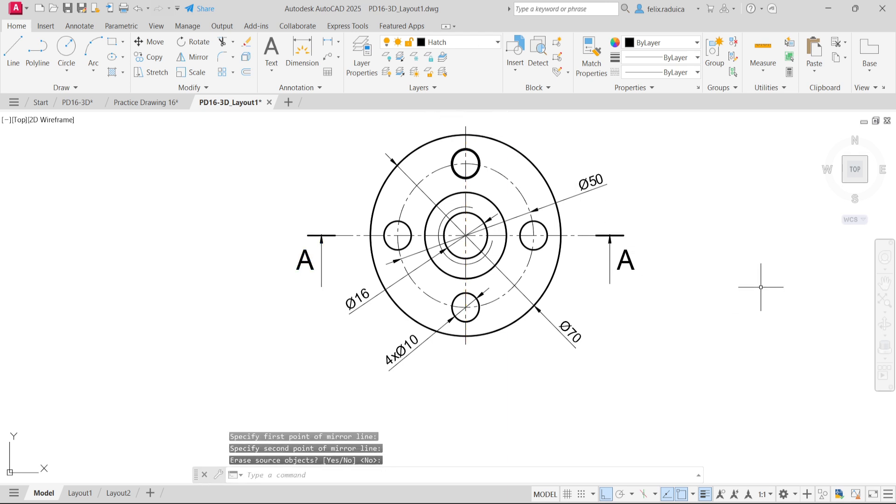
# Copy the letter A of the left section mark straight up to the level above the section view.
pyautogui.scroll(-4, 384, 211)
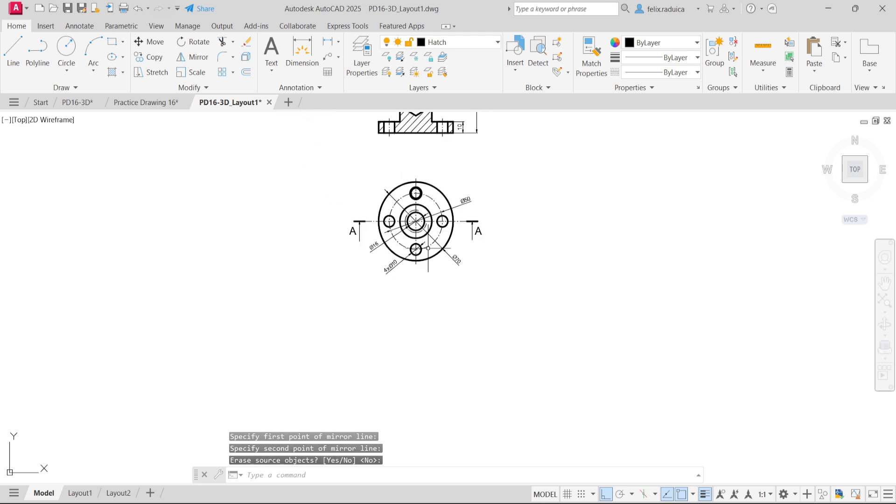
pyautogui.moveTo(417, 139); pyautogui.dragTo(419, 218, button='middle')
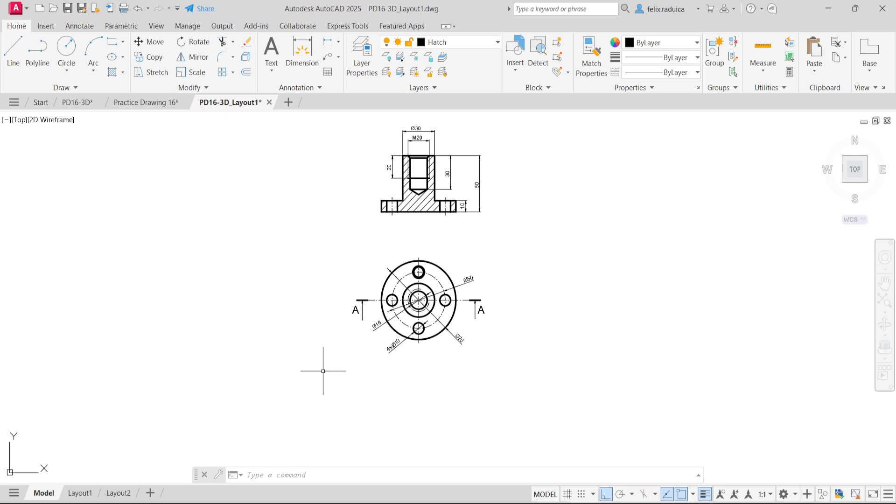
pyautogui.scroll(4, 344, 318)
pyautogui.write('o')
pyautogui.press('Return')
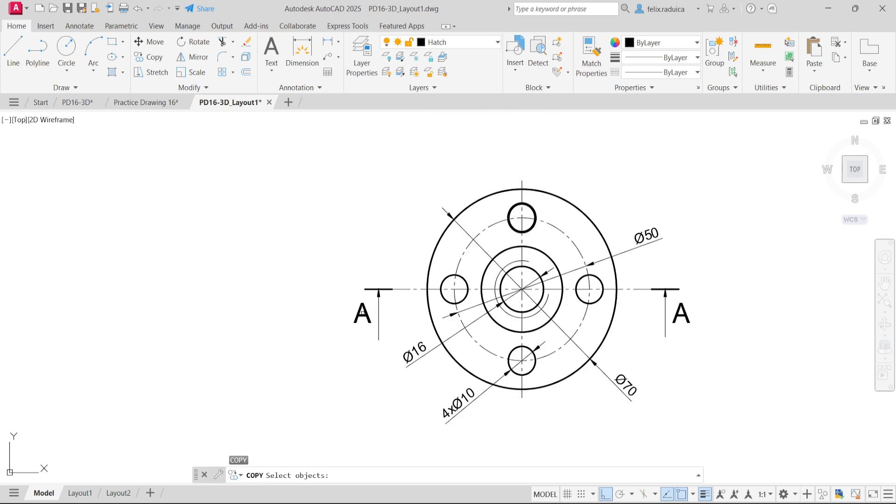
pyautogui.click(356, 319)
pyautogui.press('Return')
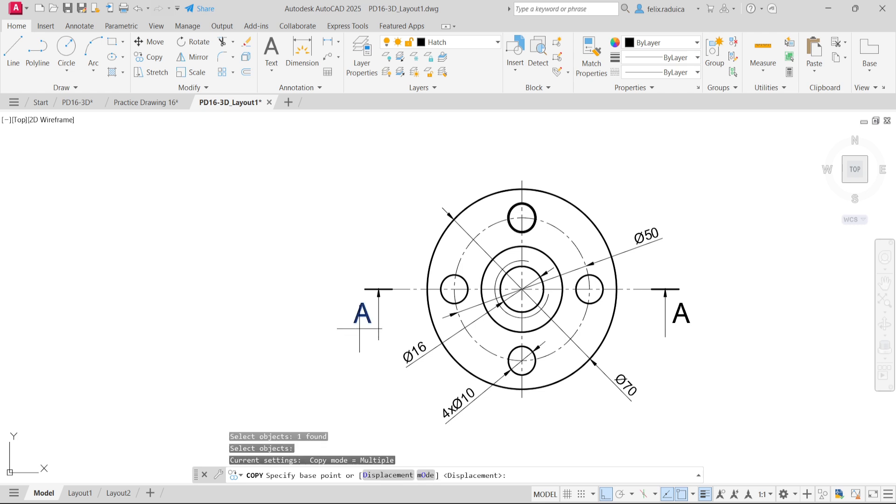
pyautogui.click(360, 330)
pyautogui.scroll(-4, 359, 304)
pyautogui.moveTo(427, 266); pyautogui.dragTo(401, 415, button='middle')
pyautogui.moveTo(408, 280); pyautogui.dragTo(408, 452, button='middle')
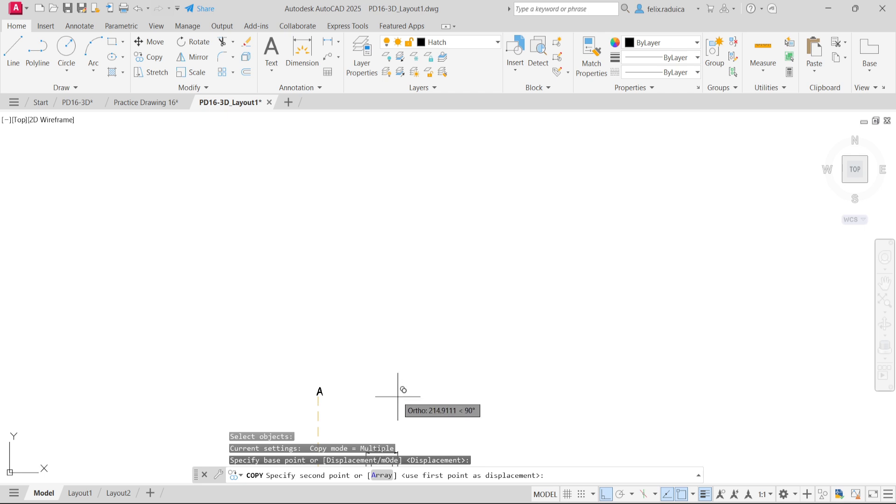
pyautogui.click(424, 402)
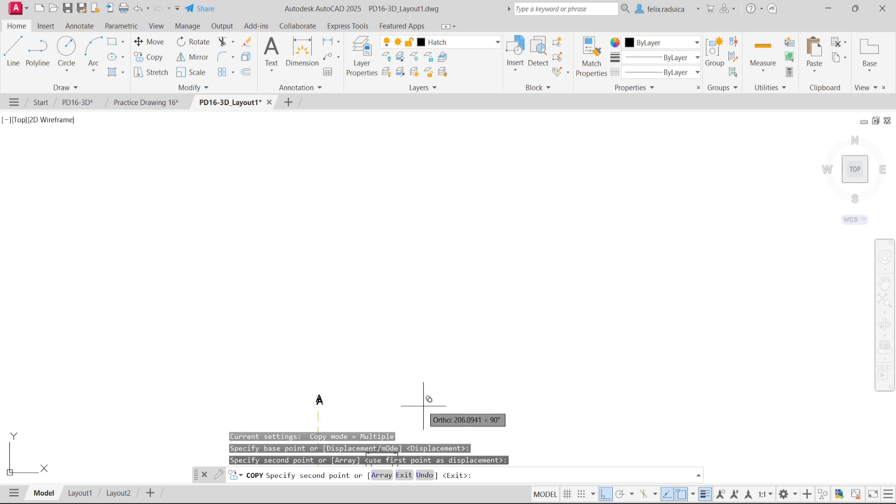
pyautogui.press('Escape')
# Move the copied letter A to just above the Ø30 dimension of the section view.
pyautogui.click(319, 396)
pyautogui.scroll(5, 303, 393)
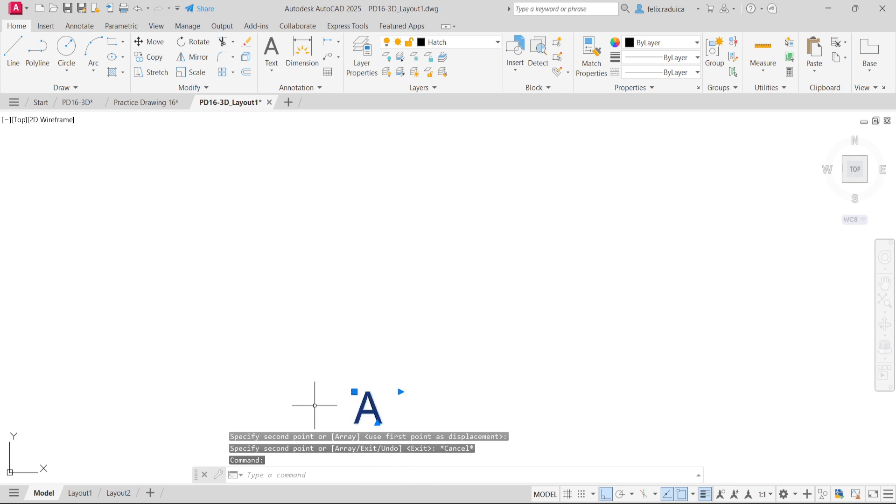
pyautogui.moveTo(364, 414); pyautogui.dragTo(731, 434)
pyautogui.moveTo(875, 430); pyautogui.dragTo(803, 408, button='middle')
pyautogui.click(742, 387)
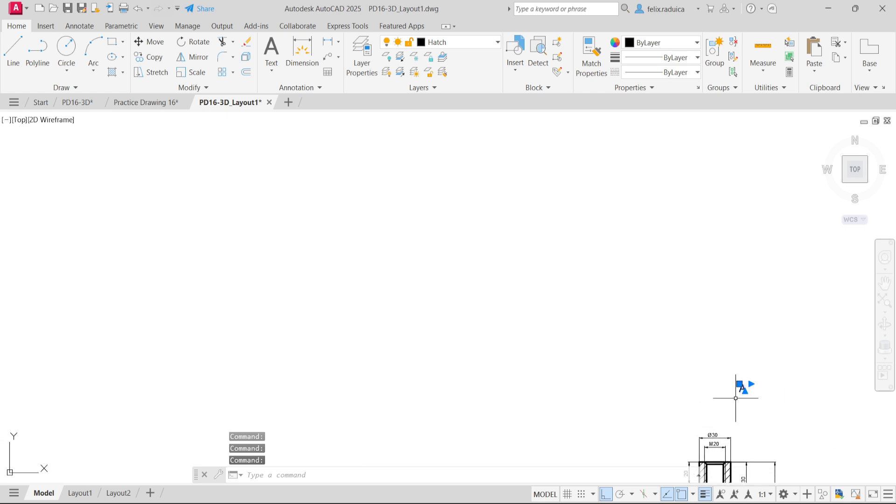
pyautogui.scroll(2, 736, 396)
pyautogui.moveTo(740, 397); pyautogui.dragTo(688, 441)
pyautogui.moveTo(716, 457); pyautogui.dragTo(720, 411, button='middle')
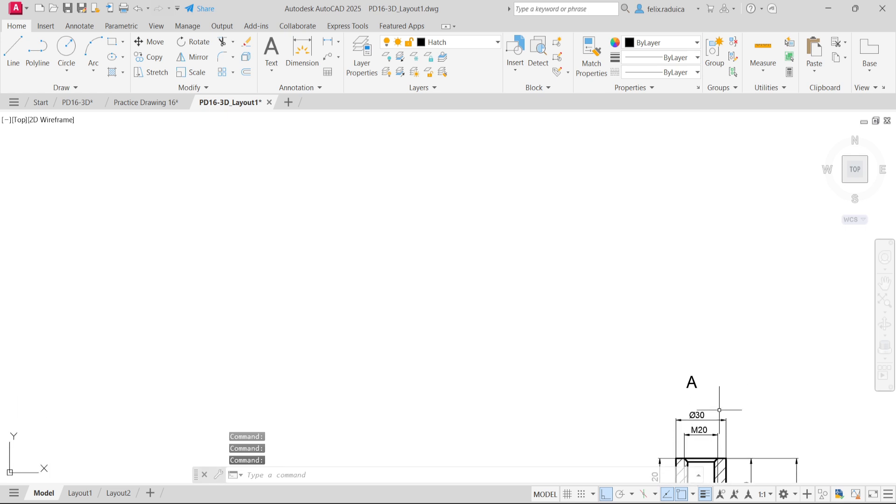
# Edit the letter above the section view to read A-A and fit the whole drawing in view.
pyautogui.click(692, 382)
pyautogui.doubleClick(692, 382)
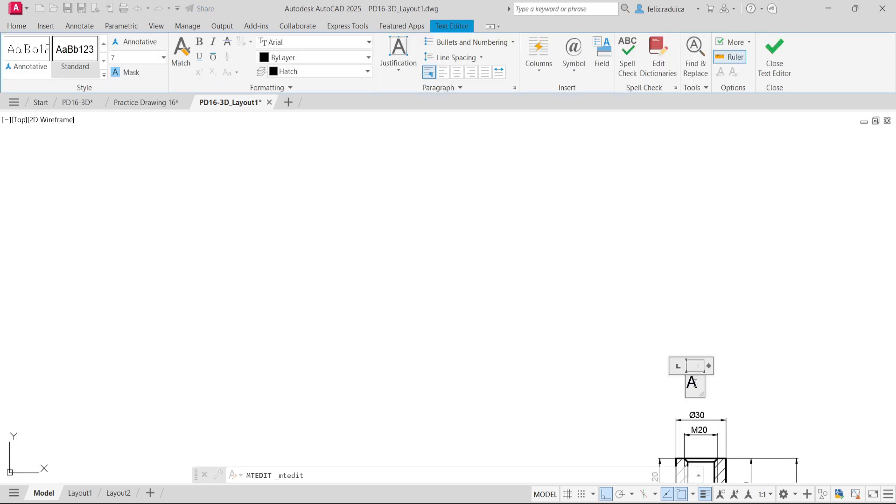
pyautogui.write('-A')
pyautogui.click(768, 411)
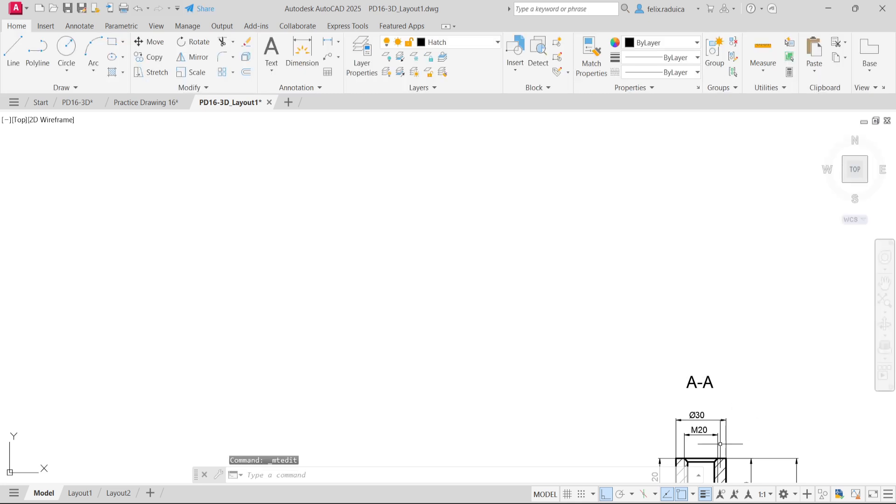
pyautogui.middleClick(736, 391)
pyautogui.middleClick(736, 391)
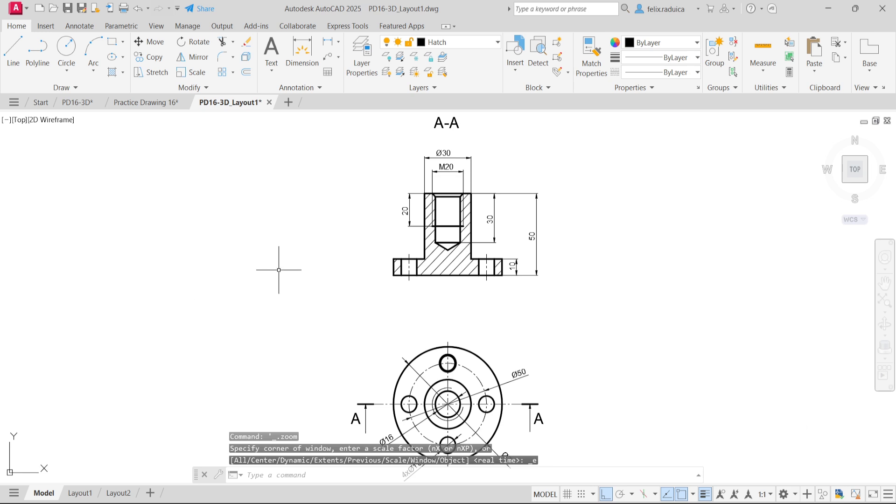
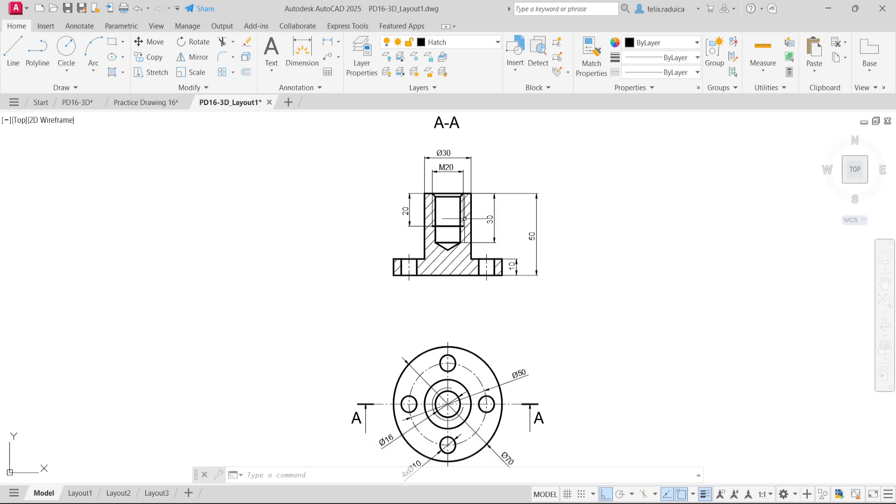
# Draw a vertical line through the section view from the midpoint of its top edge to the midpoint of its base.
pyautogui.write('l')
pyautogui.press('Return')
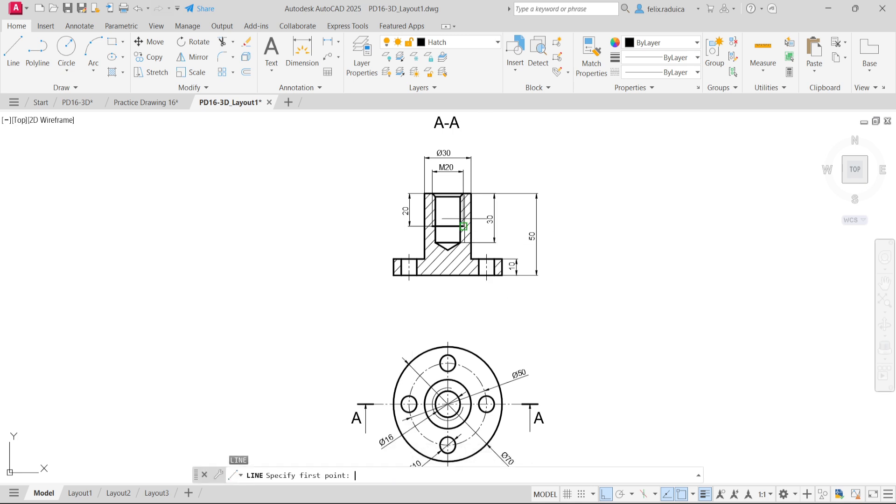
pyautogui.write('mid')
pyautogui.press('Return')
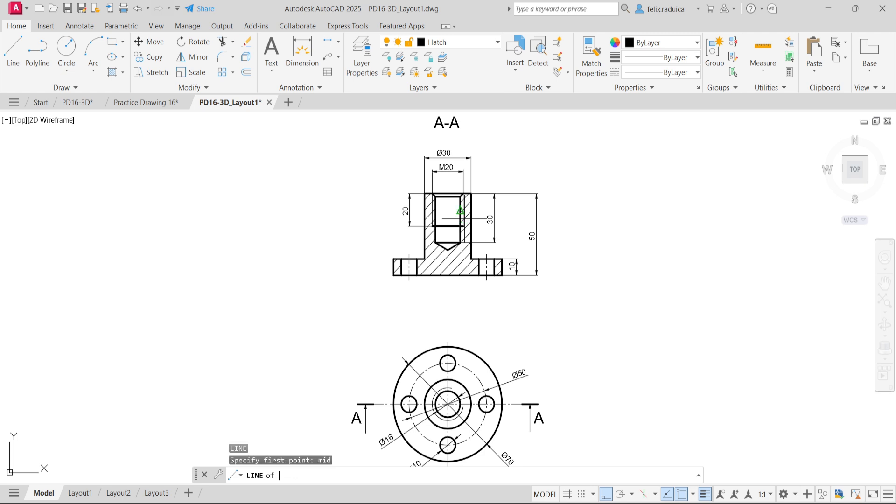
pyautogui.click(457, 213)
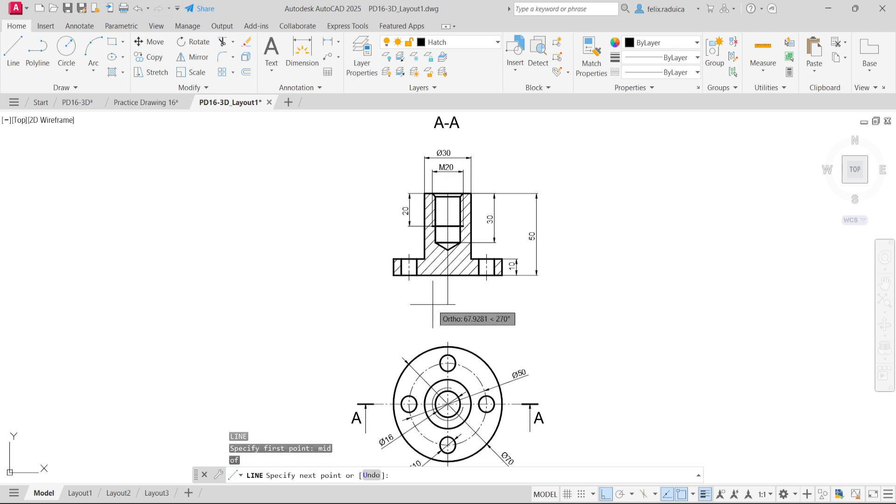
pyautogui.press('Return')
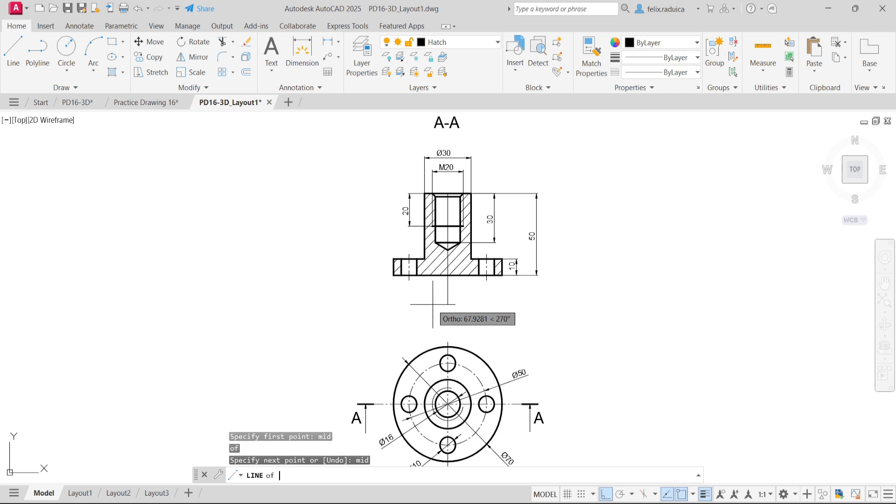
pyautogui.click(462, 278)
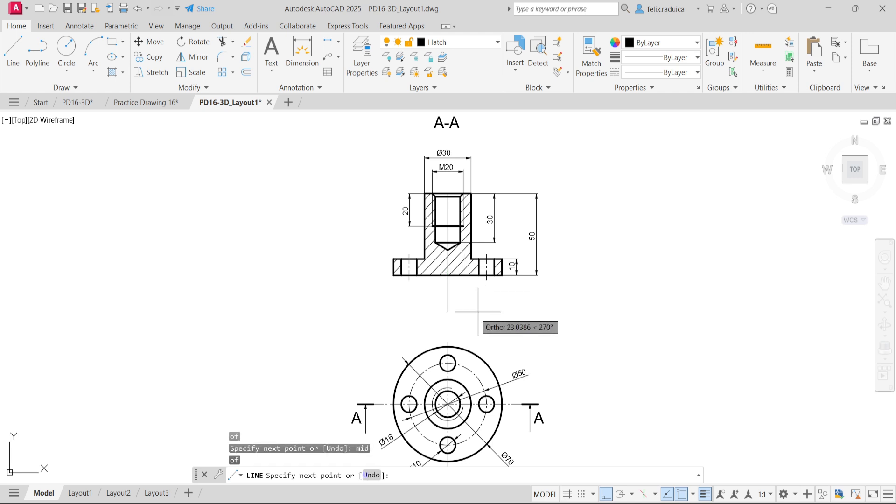
pyautogui.press('Escape')
# Stretch both ends of the section view's vertical centre line outward by 3 units, past the base and the top edge.
pyautogui.scroll(2, 457, 280)
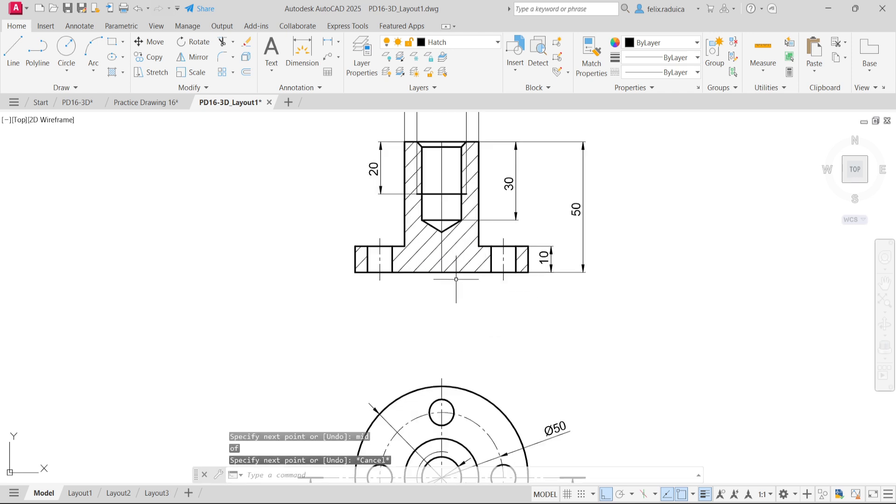
pyautogui.click(441, 248)
pyautogui.click(442, 271)
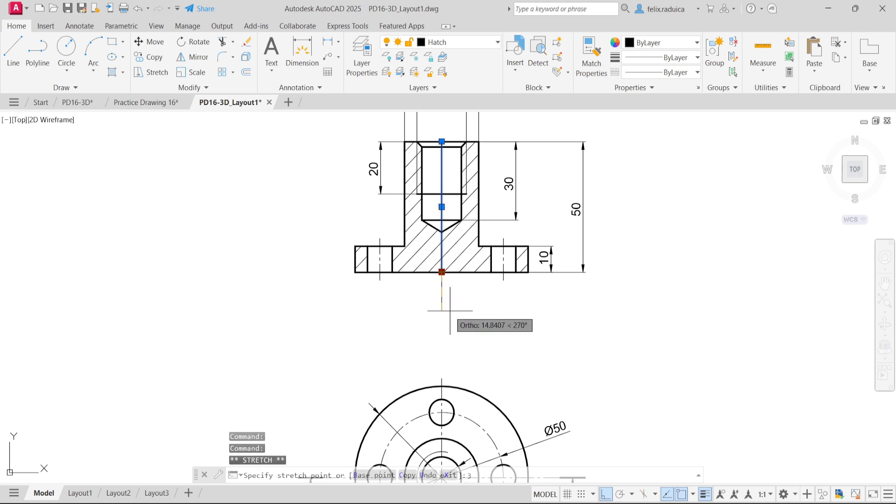
pyautogui.write('3')
pyautogui.press('Return')
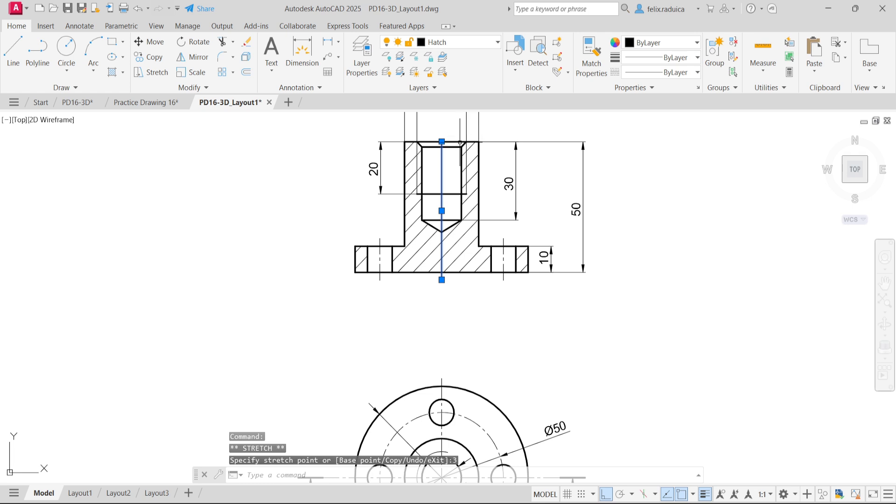
pyautogui.scroll(2, 459, 139)
pyautogui.moveTo(446, 131); pyautogui.dragTo(481, 171, button='middle')
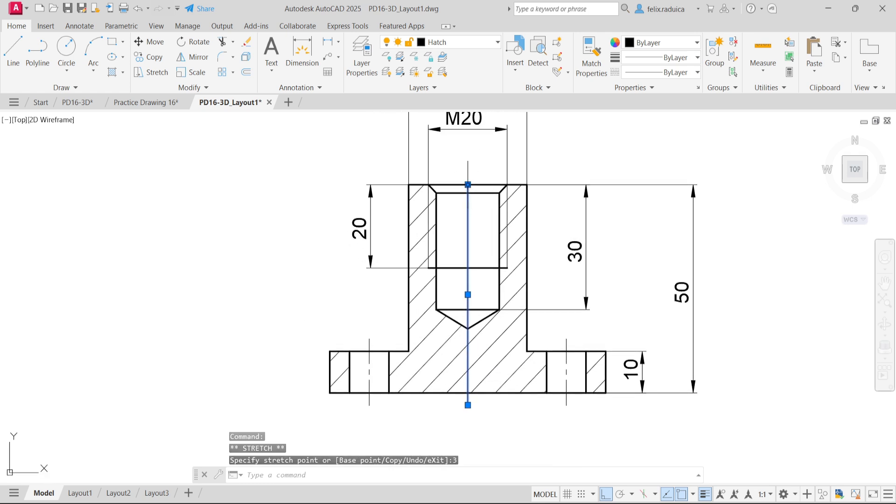
pyautogui.click(468, 184)
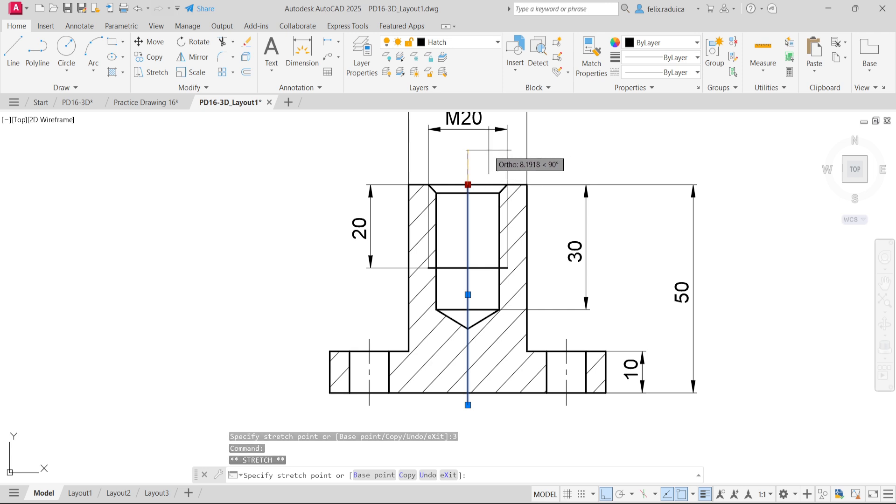
pyautogui.write('3')
pyautogui.press('Return')
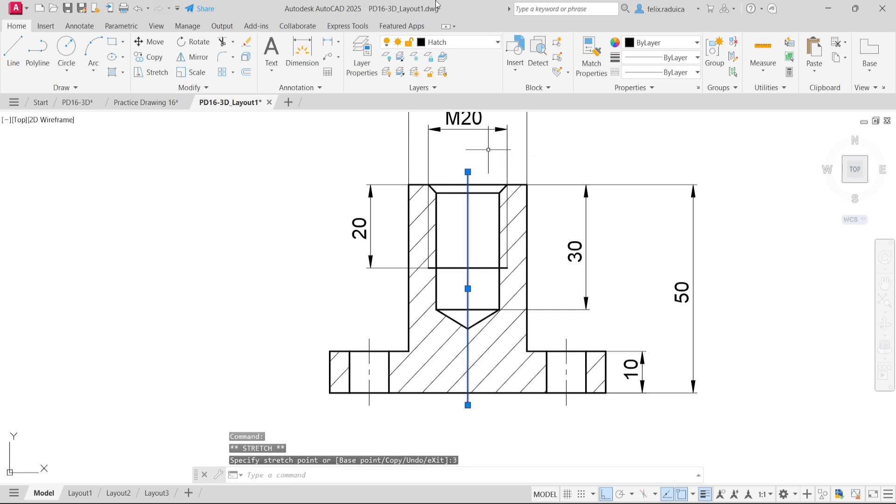
# Put the section view's vertical centre line on the Axis layer.
pyautogui.click(488, 47)
pyautogui.click(434, 72)
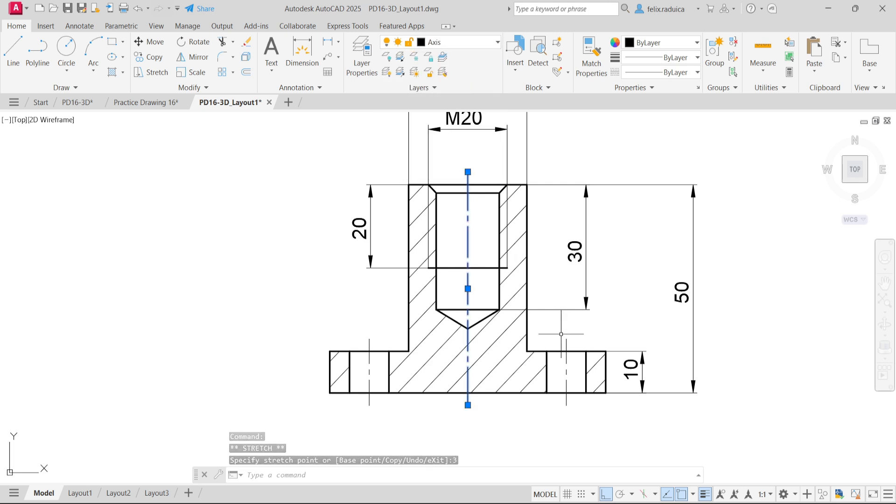
pyautogui.press('Escape')
pyautogui.scroll(-5, 505, 205)
pyautogui.moveTo(572, 284); pyautogui.dragTo(536, 244, button='middle')
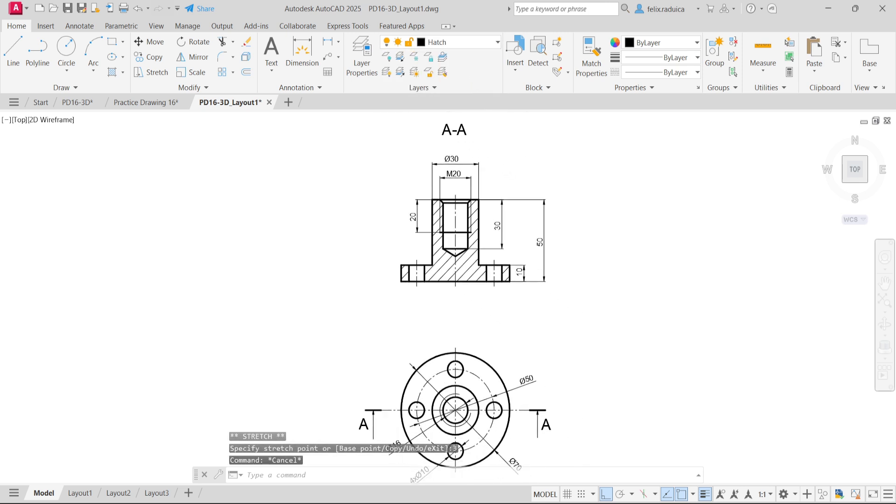
pyautogui.middleClick(572, 285)
pyautogui.middleClick(571, 286)
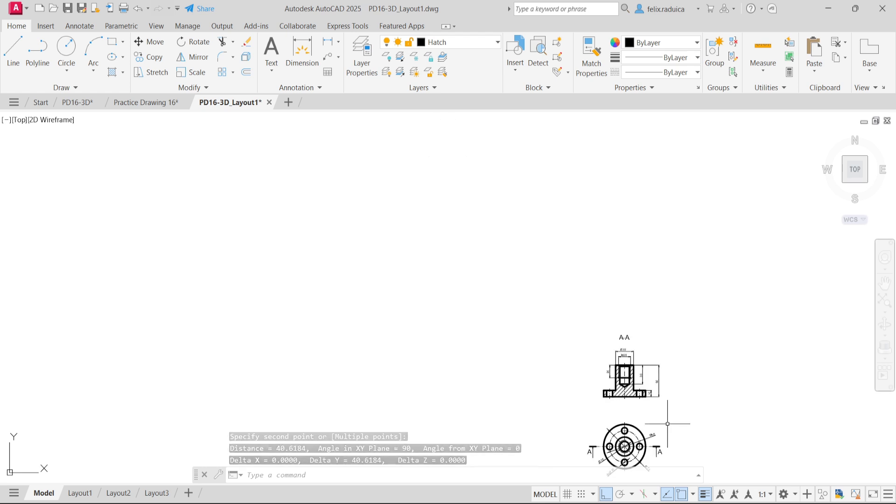
# Move the circular top view with its dimensions and section marks straight up by @0,20, closer to the section view.
pyautogui.moveTo(661, 463); pyautogui.dragTo(642, 420, button='middle')
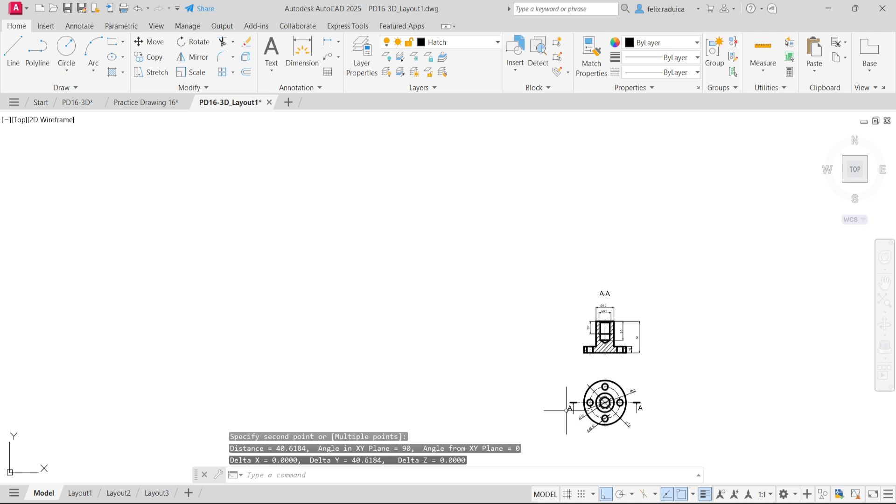
pyautogui.write('move')
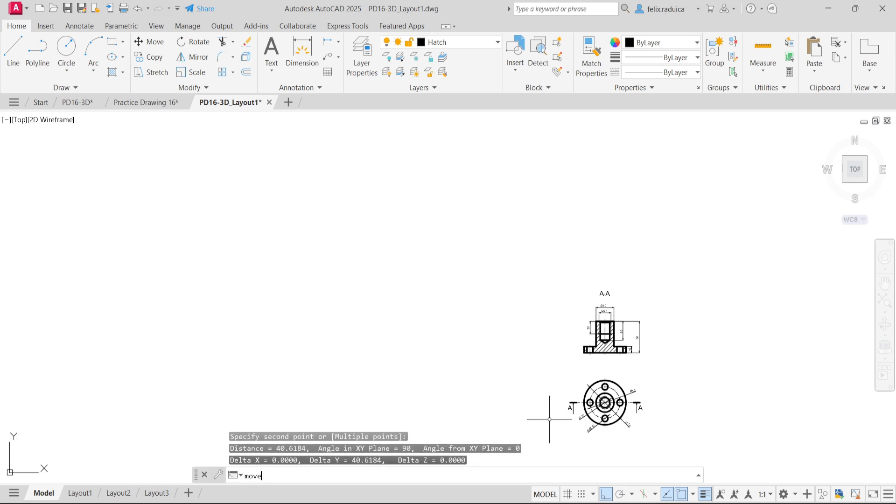
pyautogui.press('Return')
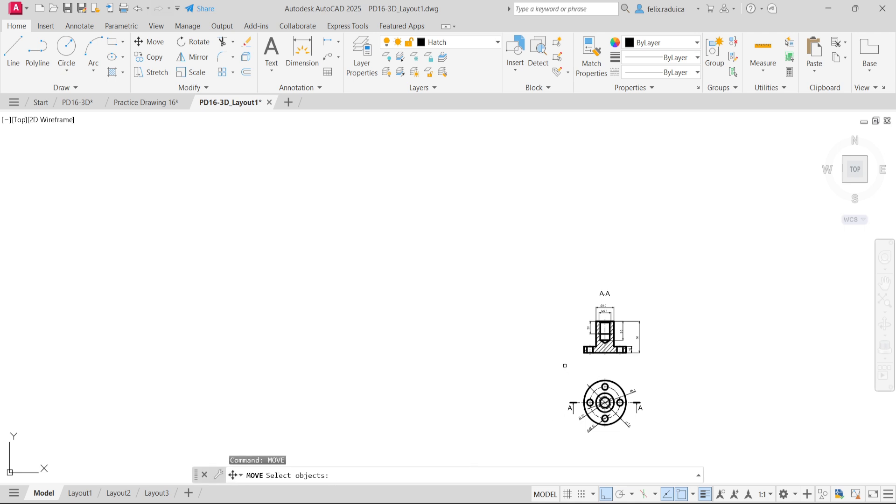
pyautogui.click(544, 374)
pyautogui.click(674, 439)
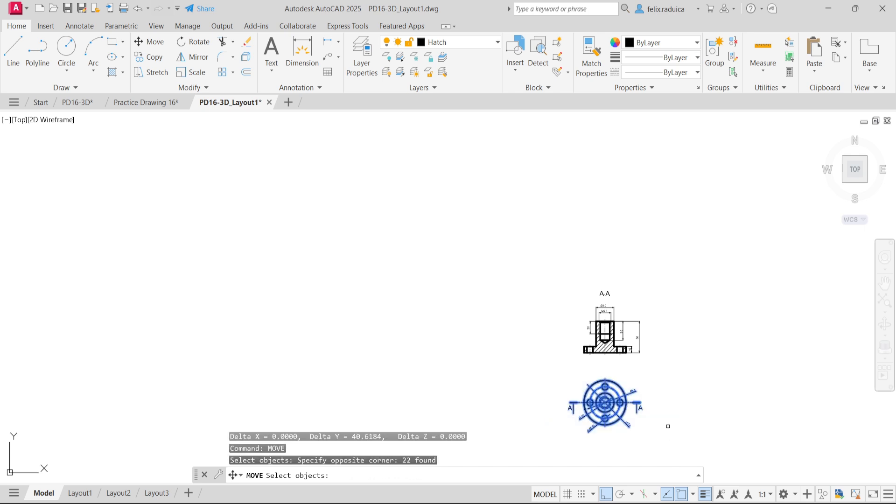
pyautogui.press('Return')
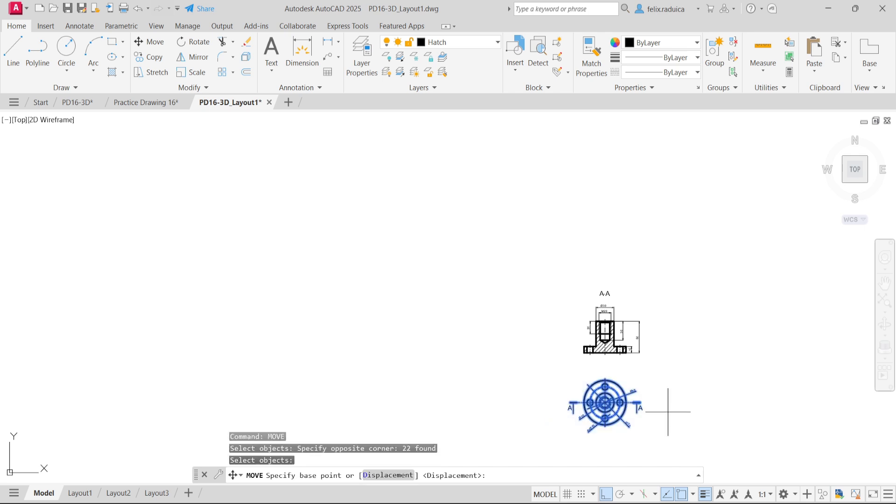
pyautogui.click(671, 404)
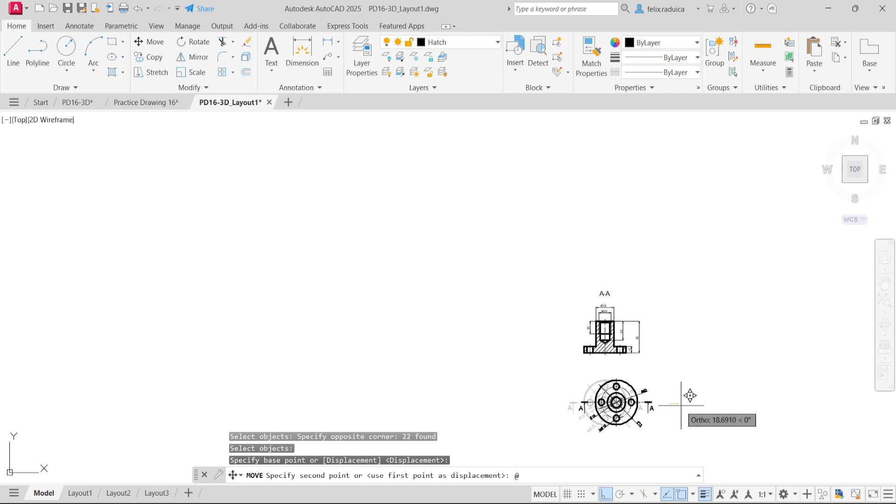
pyautogui.press('Return')
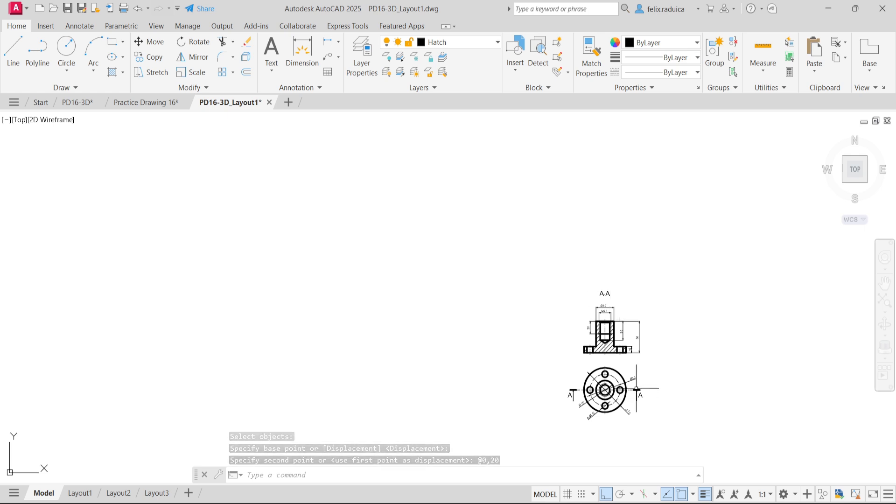
# Draw a 210 × 297 sheet rectangle starting at the origin 0,0, with Ortho off while drawing it.
pyautogui.scroll(-1, 528, 392)
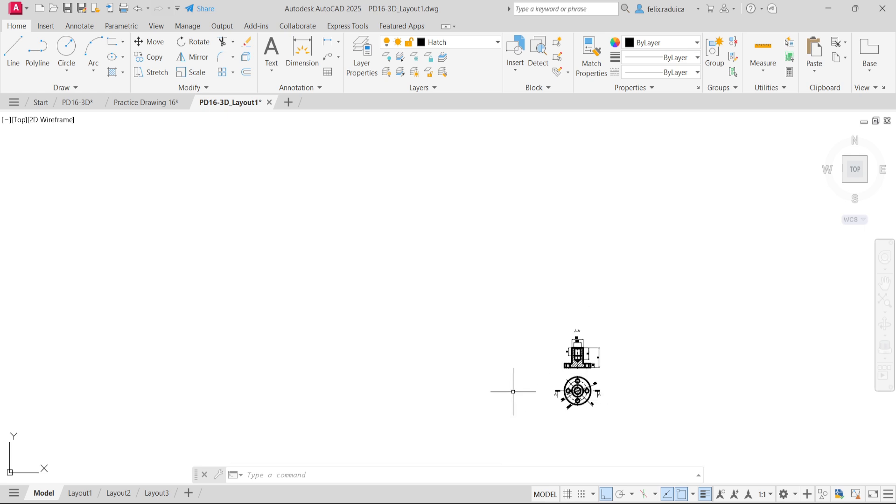
pyautogui.scroll(-2, 496, 395)
pyautogui.middleClick(496, 393)
pyautogui.middleClick(495, 393)
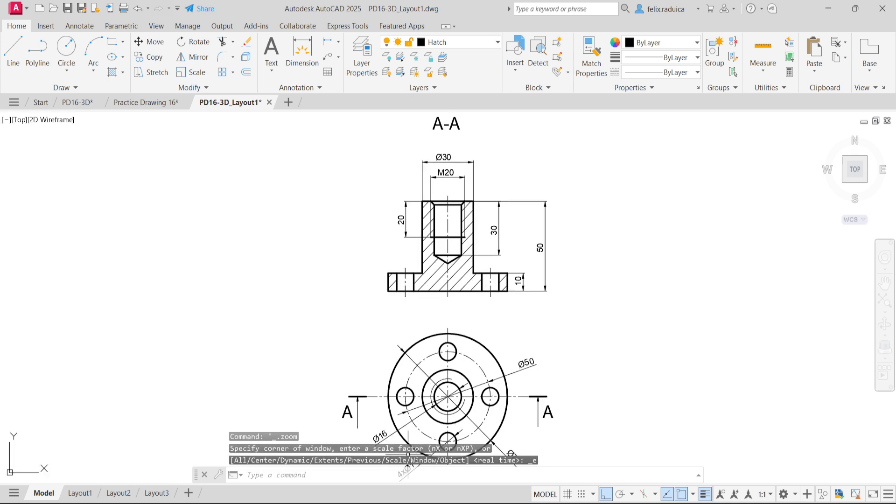
pyautogui.scroll(-3, 491, 452)
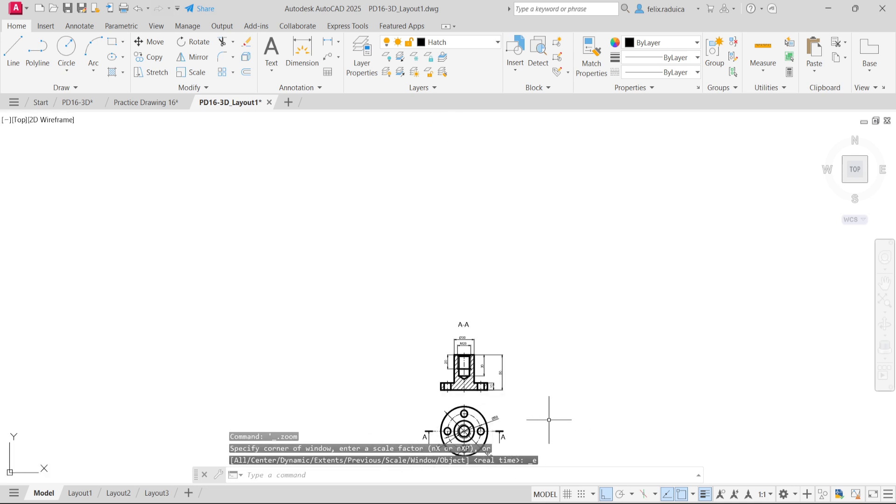
pyautogui.moveTo(549, 414); pyautogui.dragTo(574, 372, button='middle')
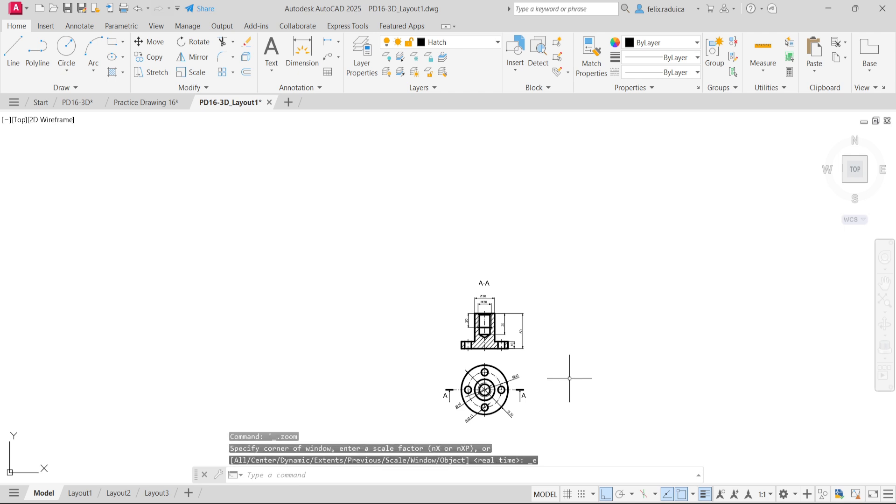
pyautogui.press('Escape')
pyautogui.write('red')
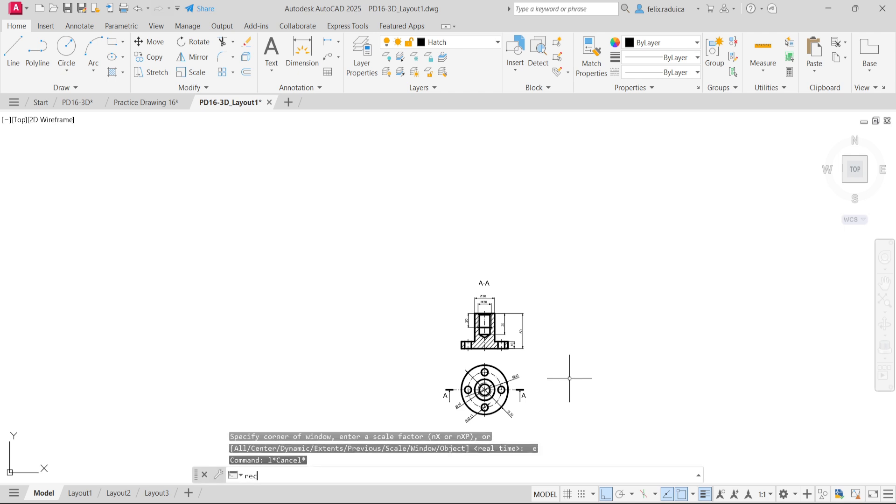
pyautogui.write('c')
pyautogui.press('Return')
pyautogui.press('F8')
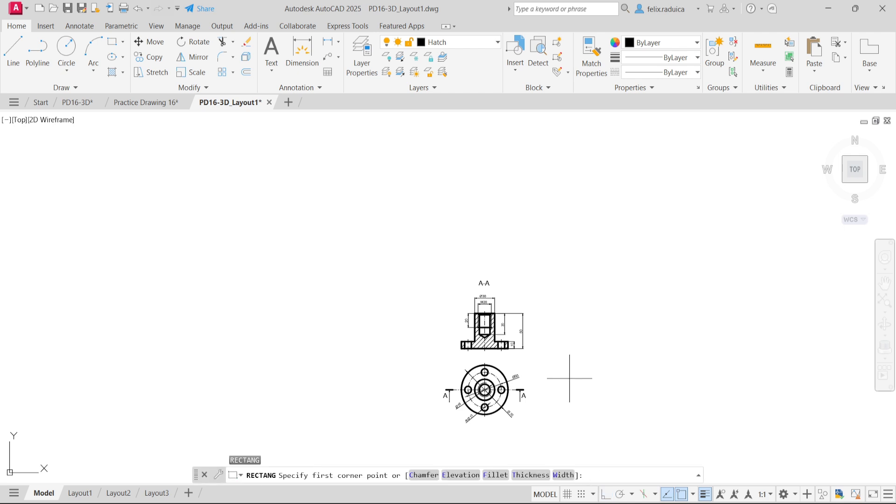
pyautogui.press('Return')
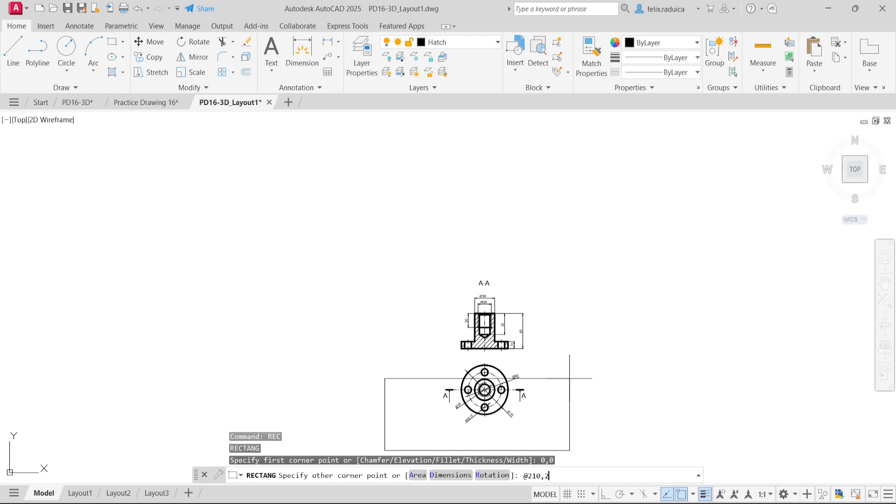
pyautogui.press('Return')
pyautogui.press('F8')
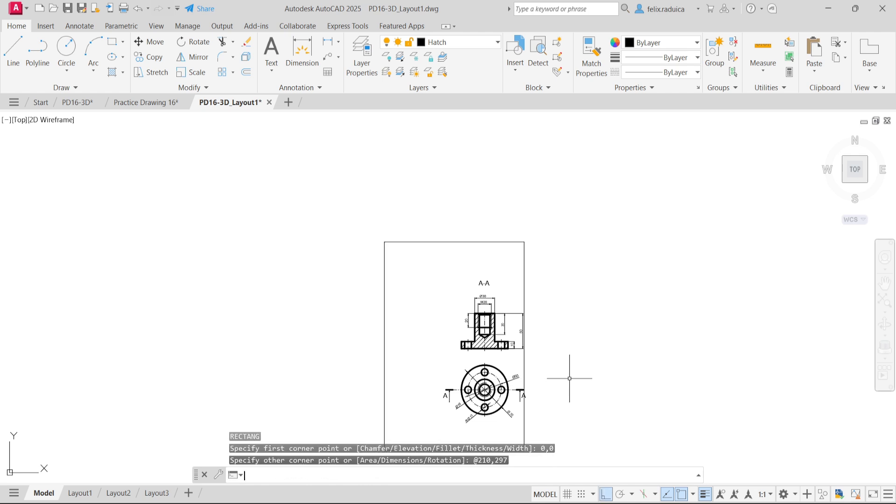
# Move both flange views and the A-A label horizontally out of the sheet rectangle to its right, leaving the rectangle in place.
pyautogui.scroll(-3, 569, 379)
pyautogui.scroll(3, 524, 414)
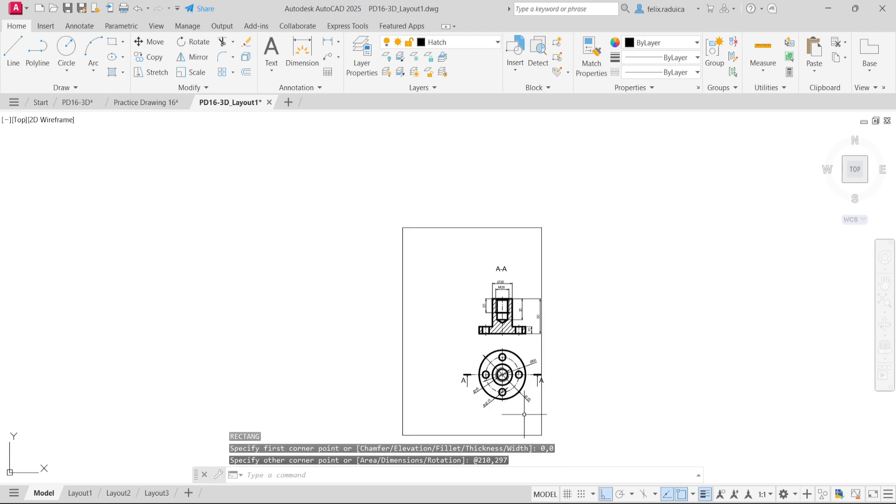
pyautogui.write('mov')
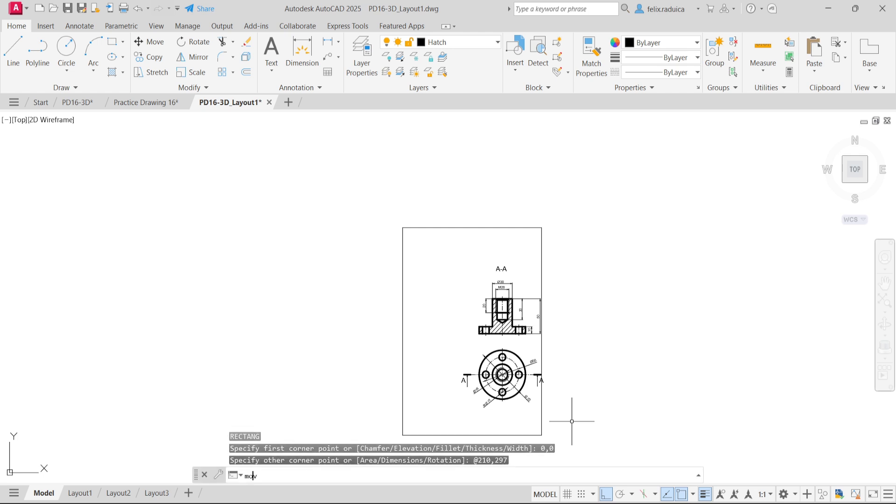
pyautogui.press('Return')
pyautogui.click(576, 426)
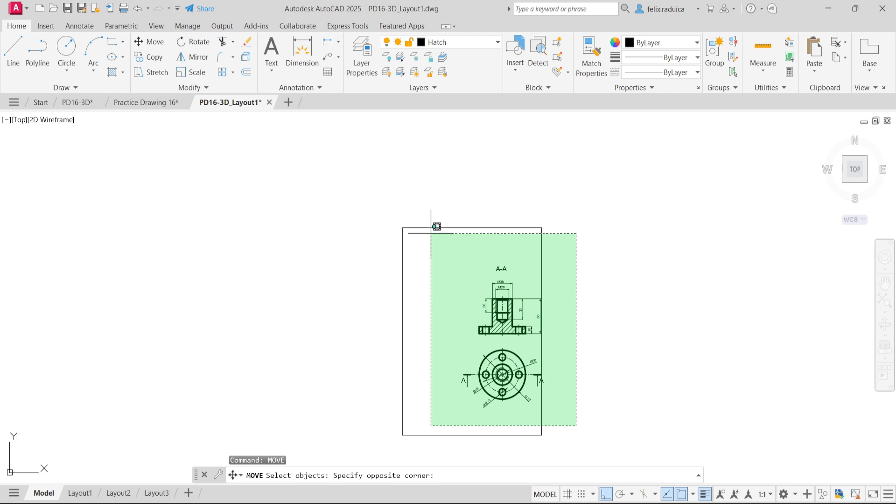
pyautogui.click(431, 242)
pyautogui.keyDown('shift'); pyautogui.click(409, 324); pyautogui.keyUp('shift')
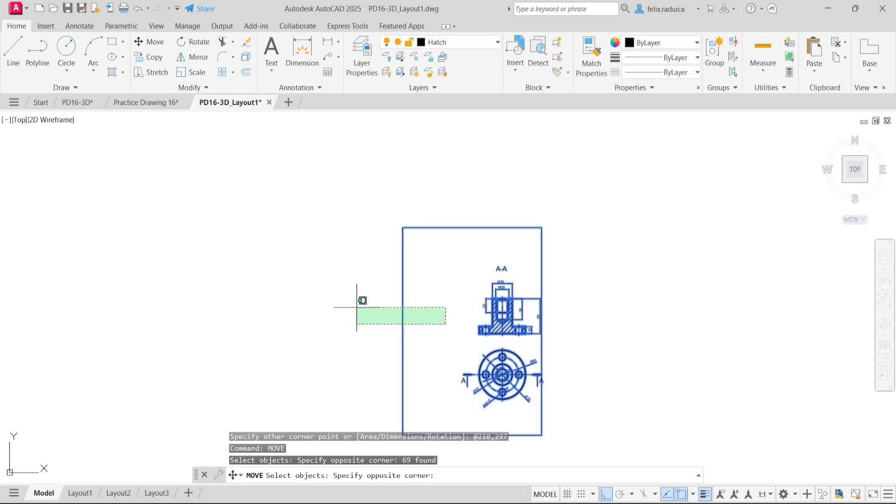
pyautogui.keyDown('shift'); pyautogui.click(359, 293); pyautogui.keyUp('shift')
pyautogui.press('Return')
pyautogui.click(433, 327)
pyautogui.click(607, 320)
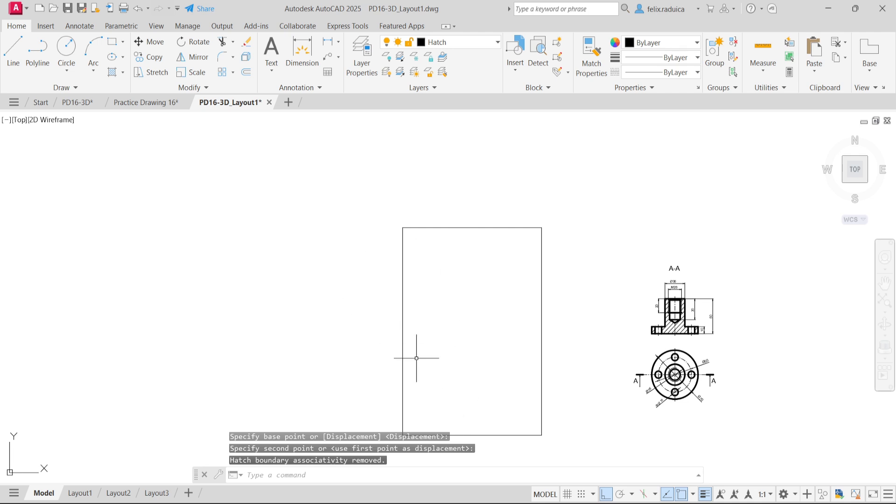
# Offset the sheet rectangle 5 mm inward to create an inner frame.
pyautogui.write('offse')
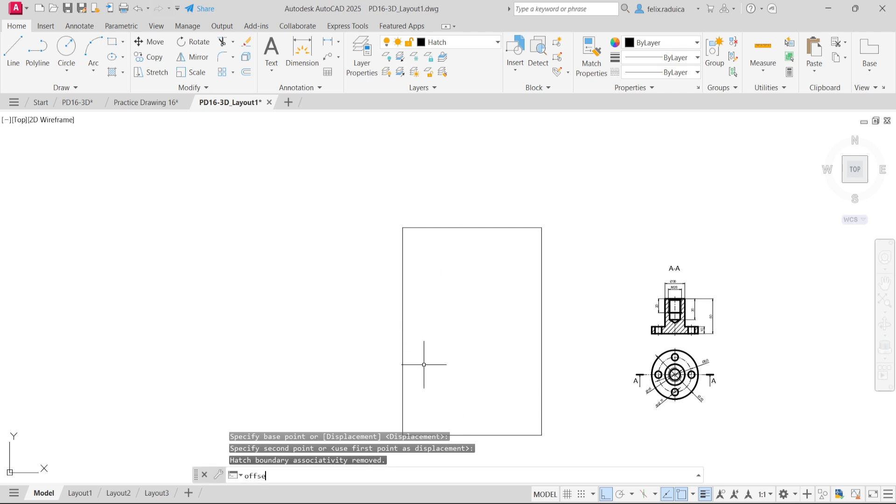
pyautogui.write('t')
pyautogui.press('Return')
pyautogui.press('Return')
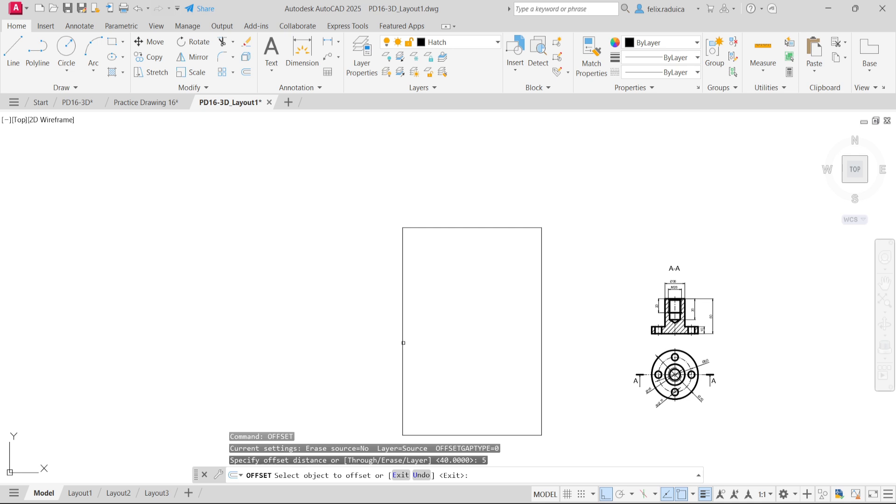
pyautogui.click(404, 343)
pyautogui.click(474, 336)
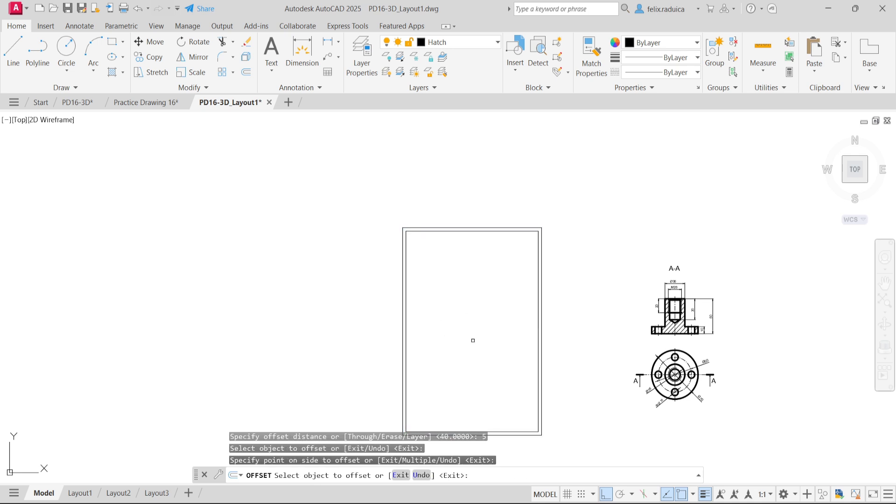
pyautogui.press('Return')
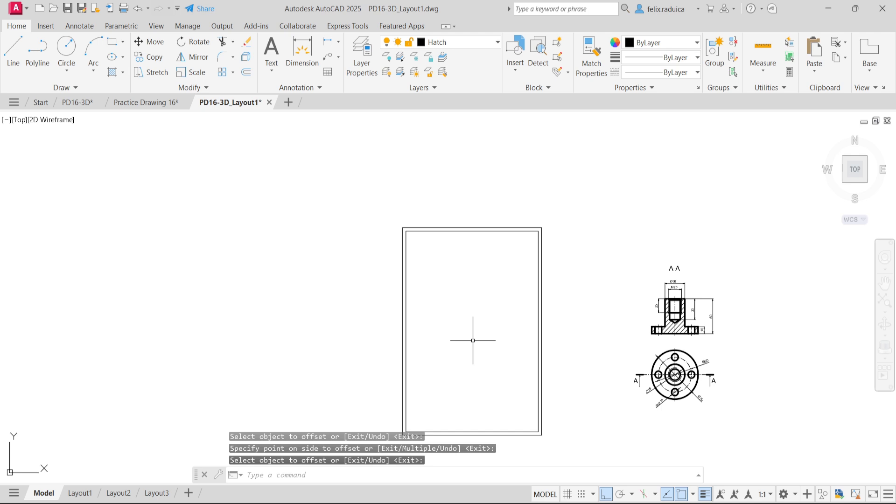
# Draw a vertical margin line 297 long straight up from point 20,0 on the sheet's lower edge.
pyautogui.write('l')
pyautogui.press('Return')
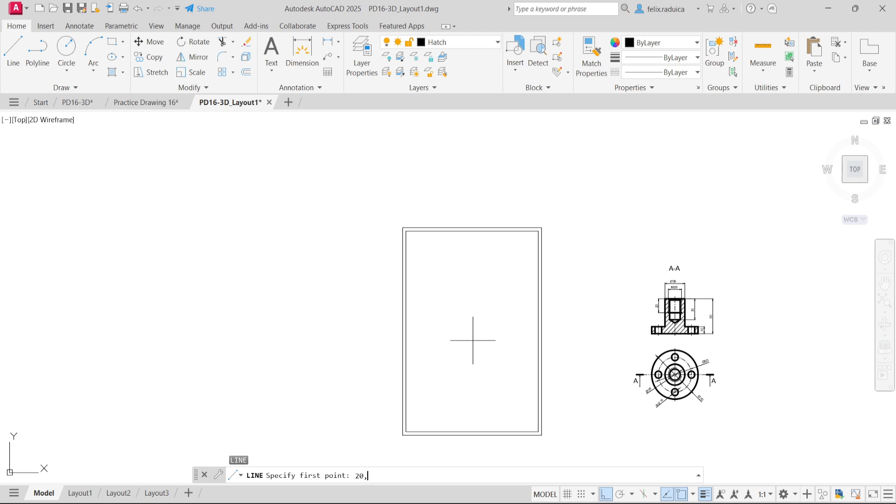
pyautogui.press('Return')
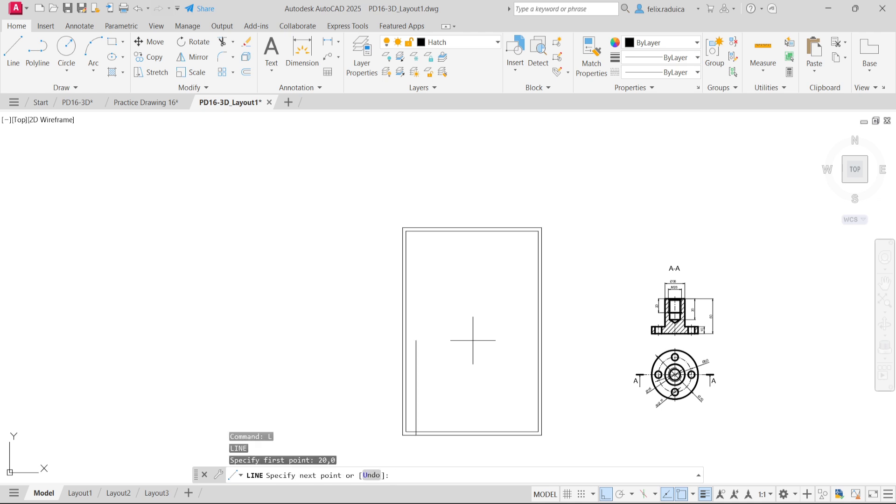
pyautogui.write('297')
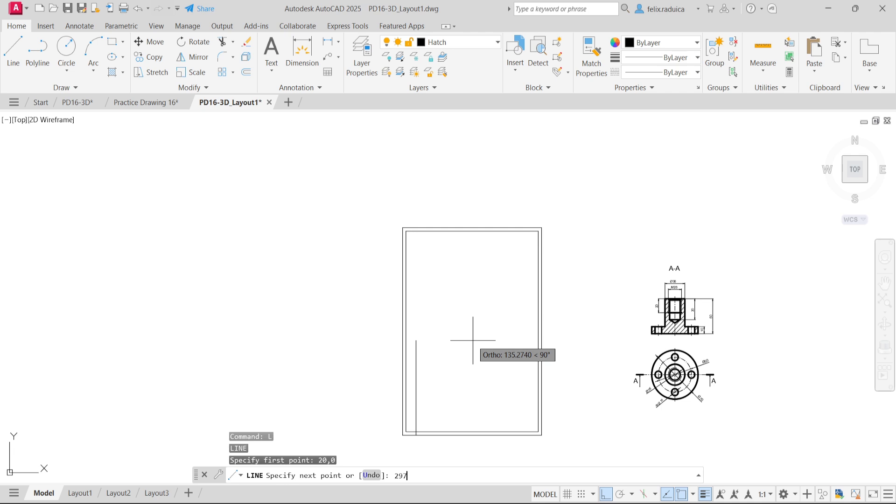
pyautogui.press('Return')
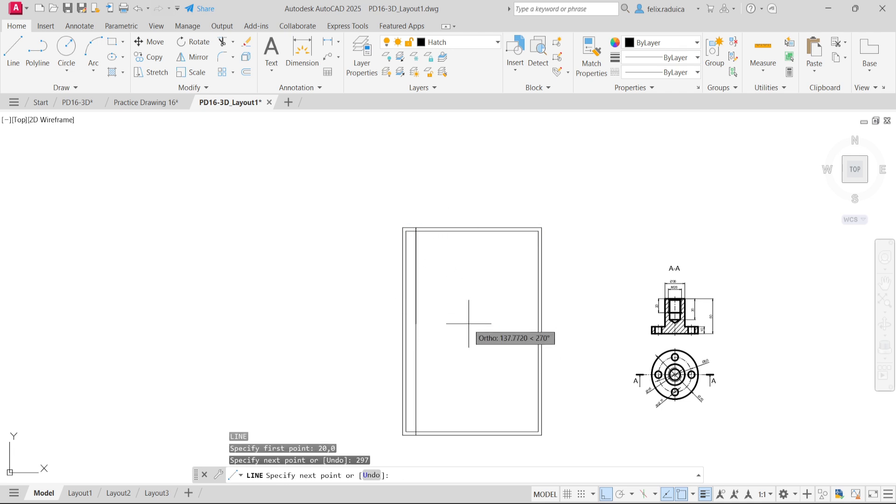
pyautogui.press('Return')
pyautogui.write('re')
pyautogui.write('ct')
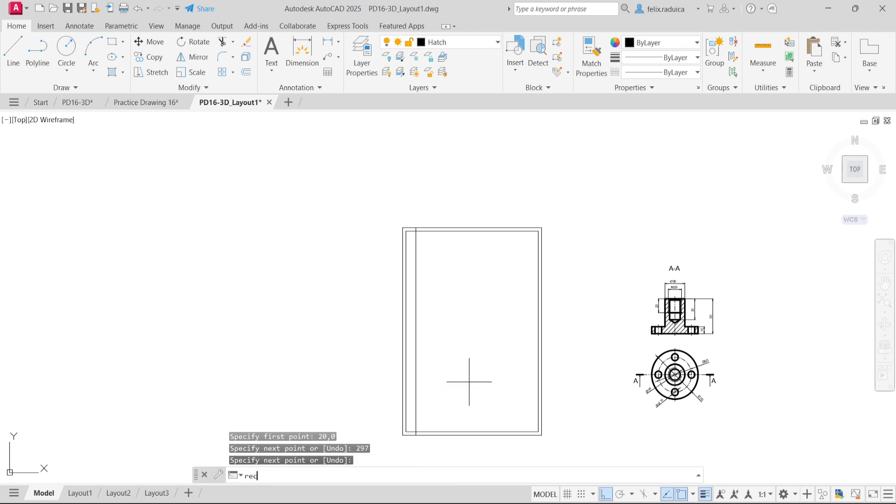
pyautogui.press('Return')
pyautogui.scroll(2, 438, 422)
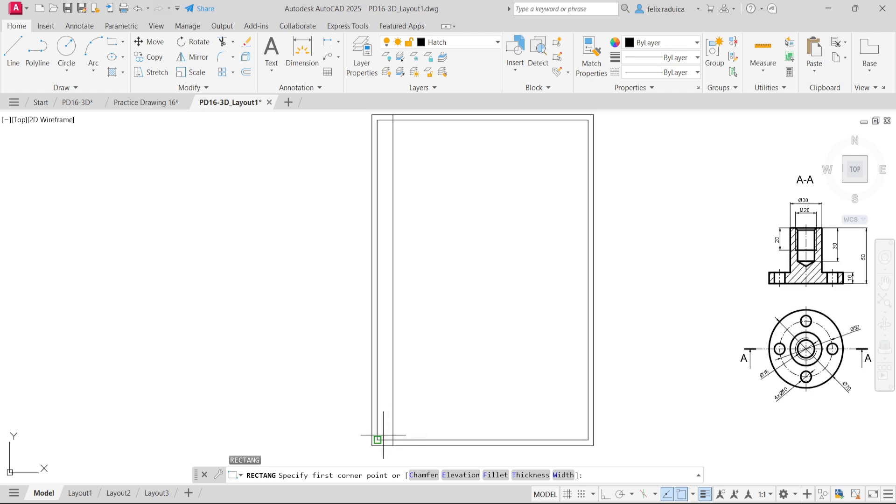
pyautogui.scroll(4, 396, 437)
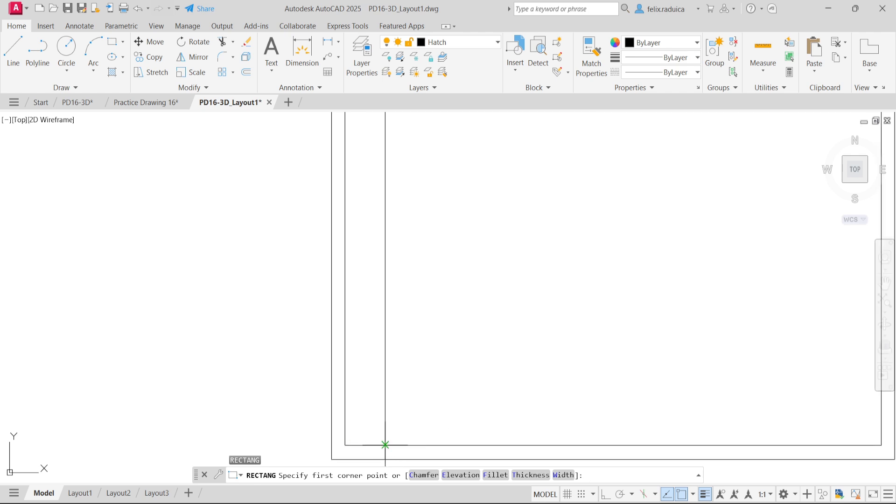
pyautogui.click(384, 444)
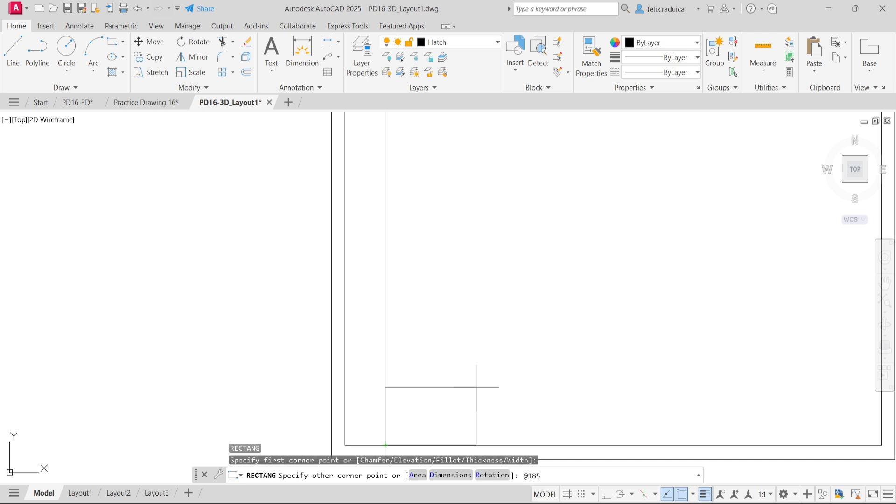
pyautogui.write('@185,40')
pyautogui.press('Return')
pyautogui.press('F8')
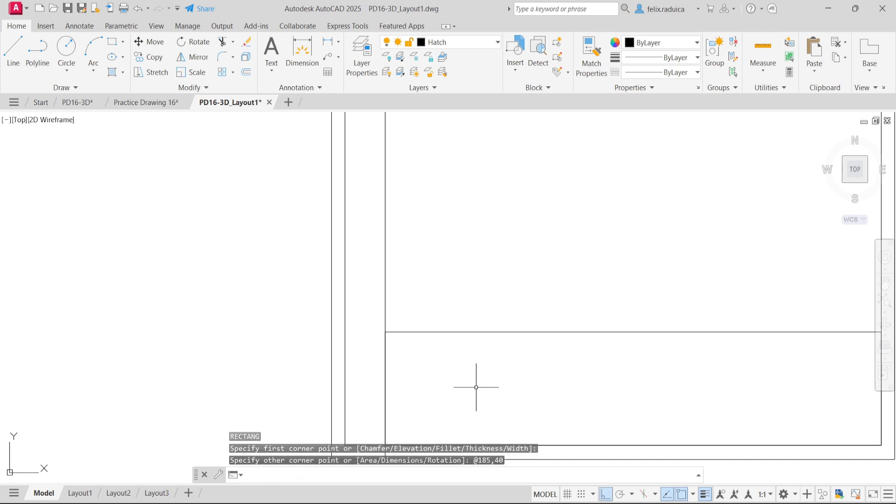
# Put the inner frame rectangle on the Thick layer.
pyautogui.scroll(-6, 621, 299)
pyautogui.scroll(2, 689, 336)
pyautogui.scroll(2, 689, 336)
pyautogui.scroll(-2, 570, 251)
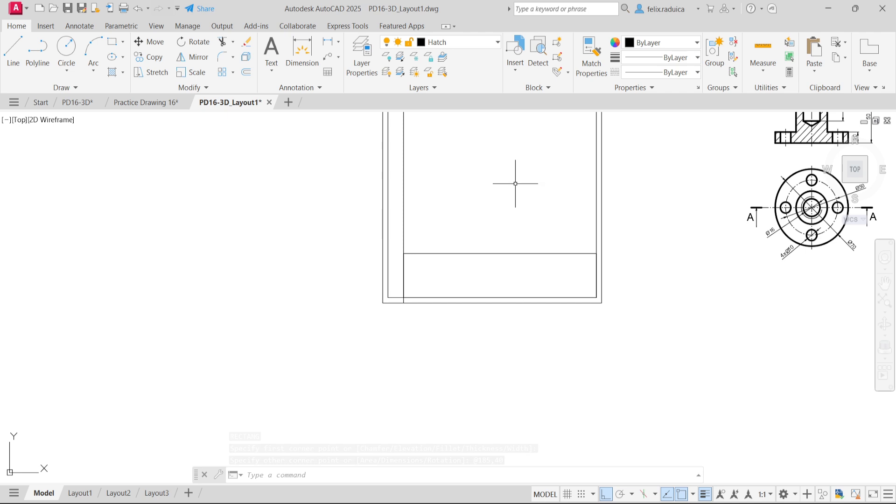
pyautogui.scroll(-2, 516, 182)
pyautogui.moveTo(514, 194); pyautogui.dragTo(514, 240, button='middle')
pyautogui.scroll(-3, 514, 230)
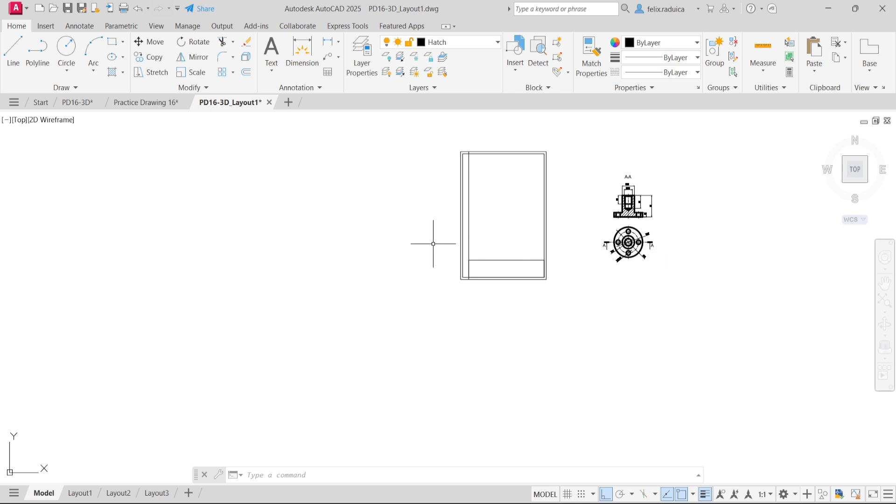
pyautogui.scroll(2, 472, 256)
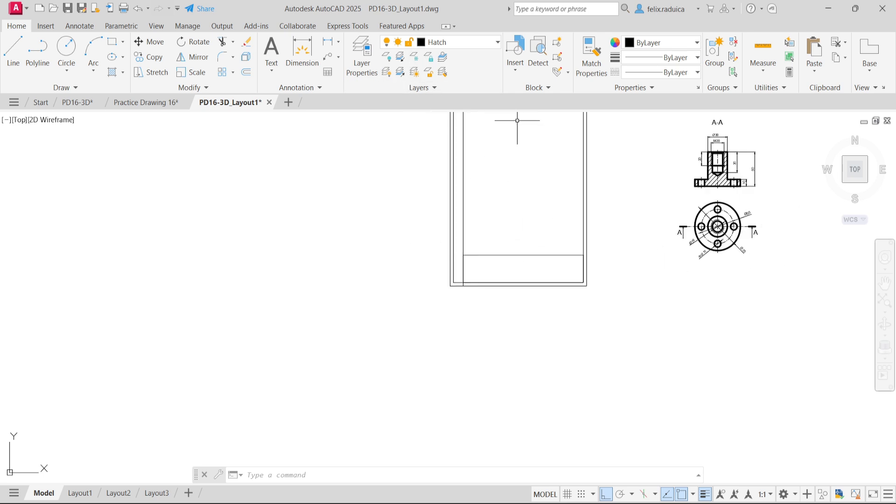
pyautogui.moveTo(511, 144); pyautogui.dragTo(534, 220, button='middle')
pyautogui.scroll(2, 516, 176)
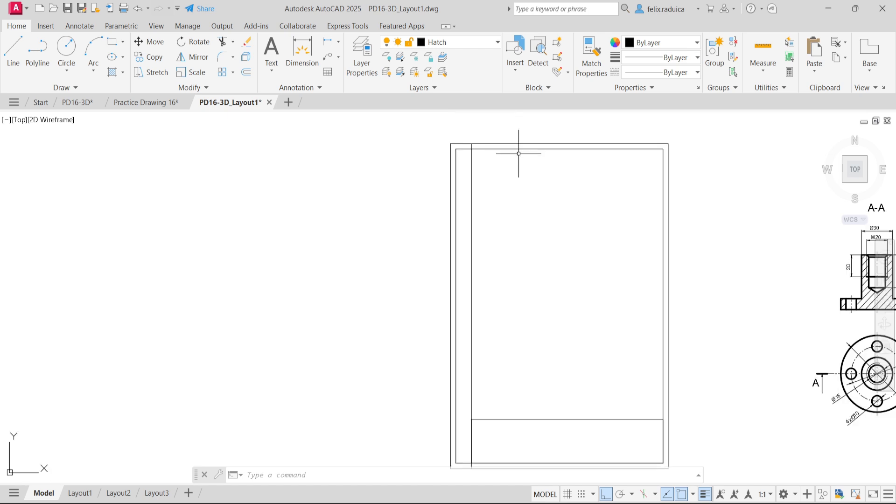
pyautogui.scroll(4, 517, 156)
pyautogui.click(517, 155)
pyautogui.click(485, 121)
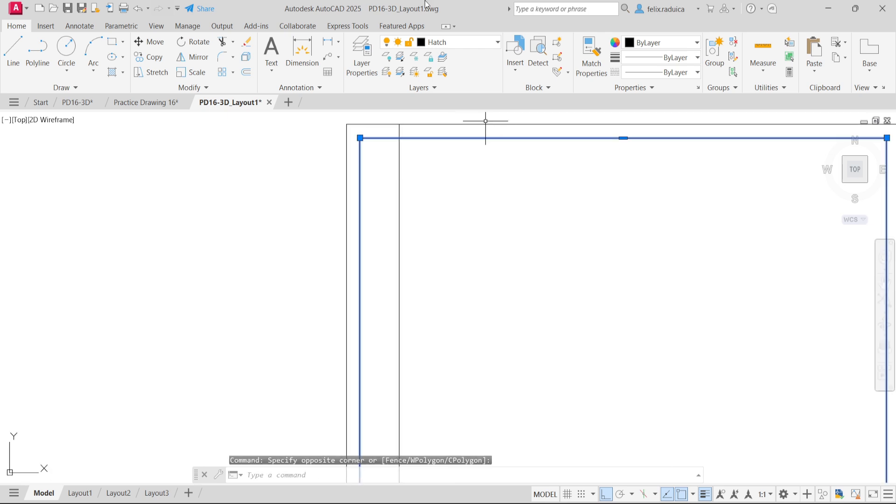
pyautogui.click(467, 42)
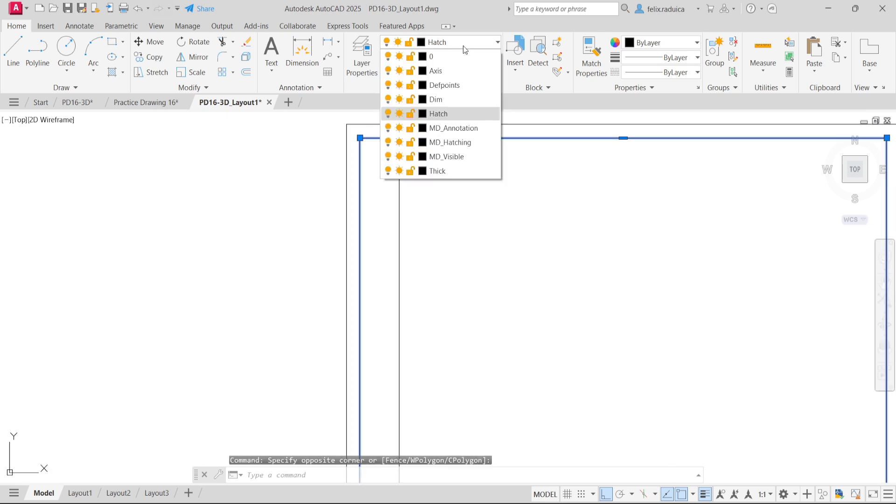
pyautogui.click(466, 171)
pyautogui.press('Escape')
pyautogui.scroll(-4, 434, 194)
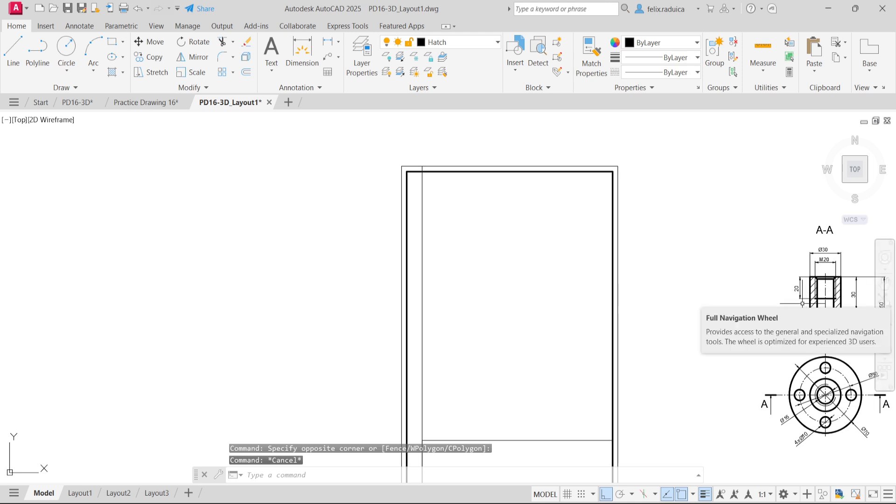
# Draw a vertical line from the midpoint of the title block's upper edge perpendicular to the inner frame's top edge.
pyautogui.moveTo(811, 324); pyautogui.dragTo(727, 304, button='middle')
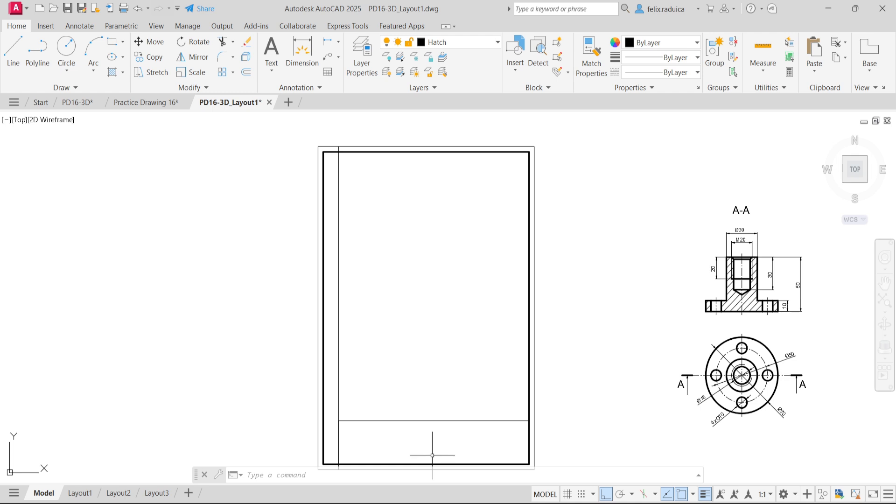
pyautogui.write('m')
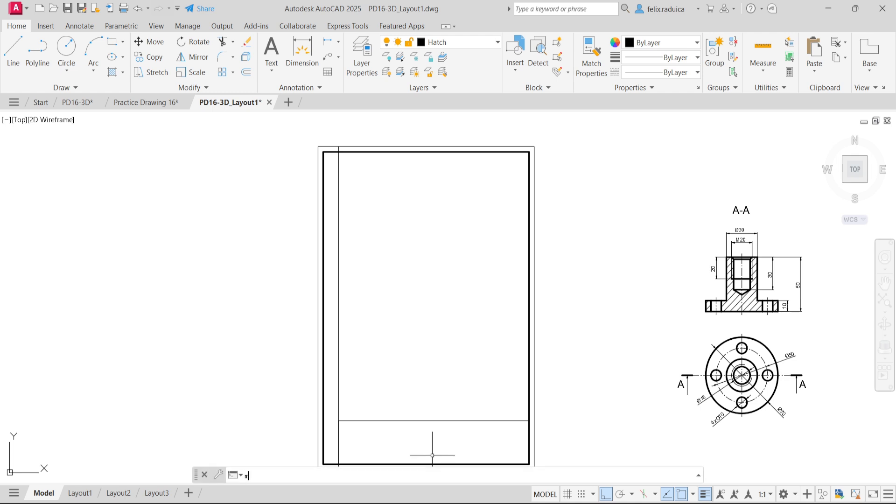
pyautogui.press('Return')
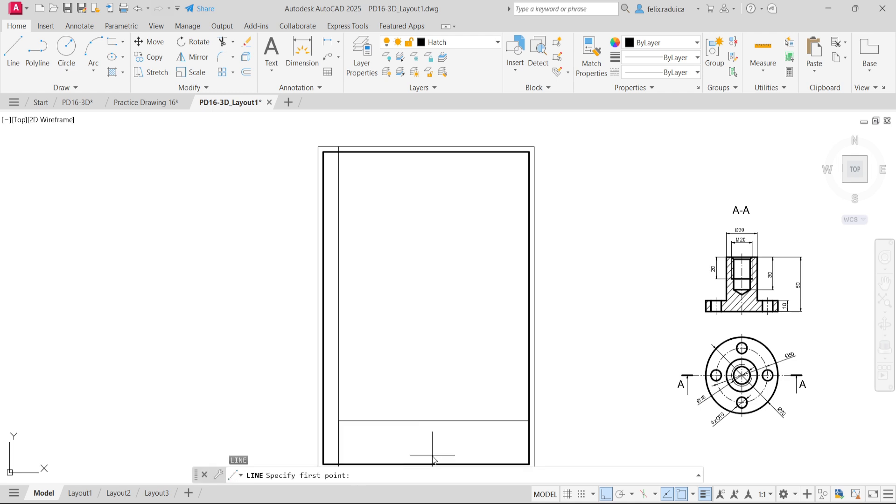
pyautogui.press('Return')
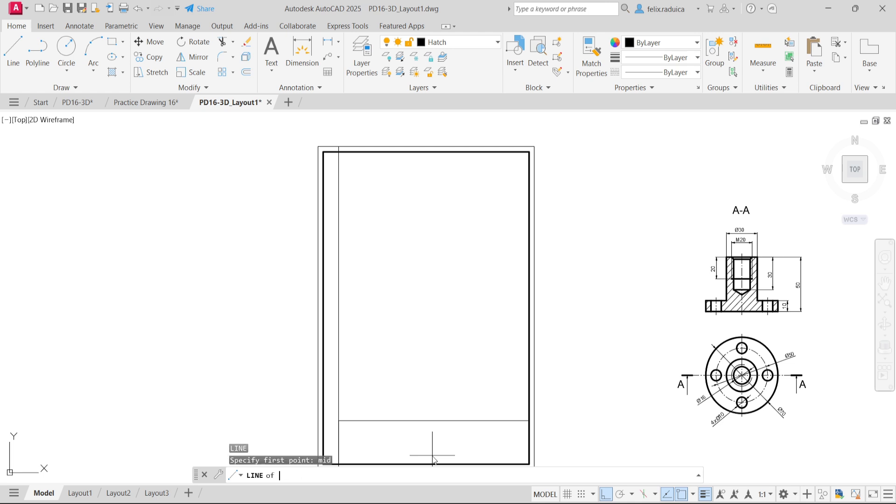
pyautogui.click(439, 416)
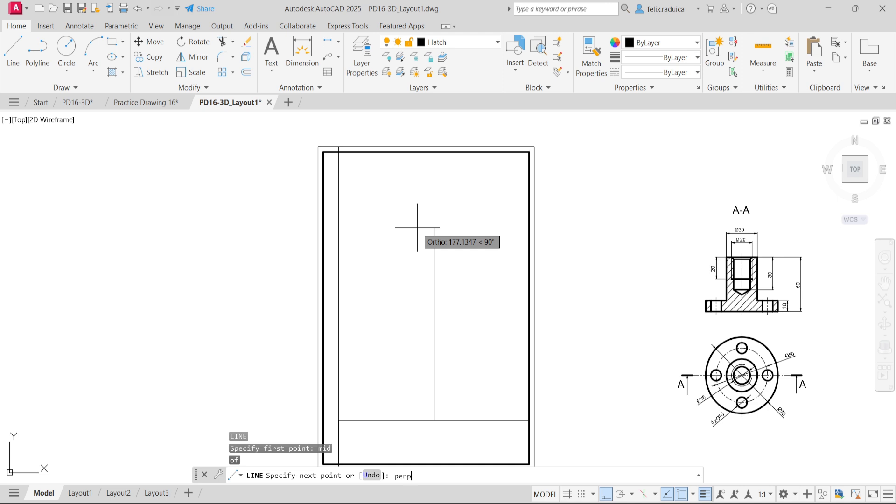
pyautogui.press('Return')
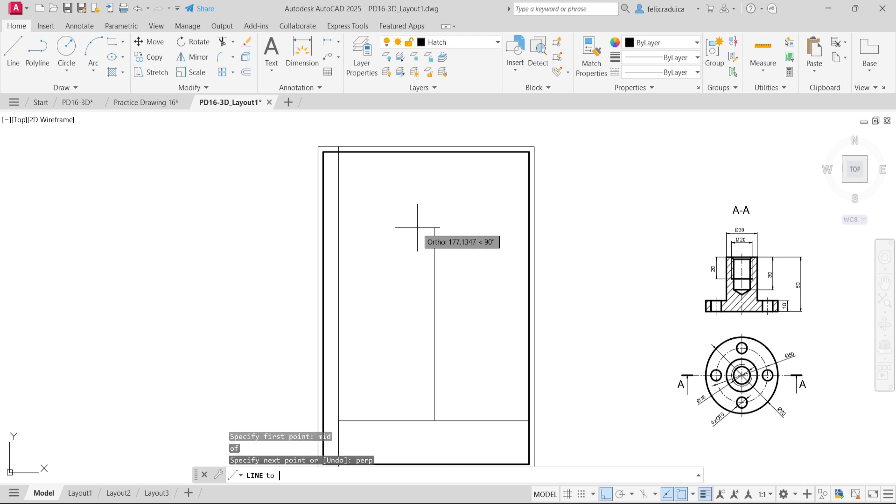
pyautogui.click(466, 153)
pyautogui.press('Escape')
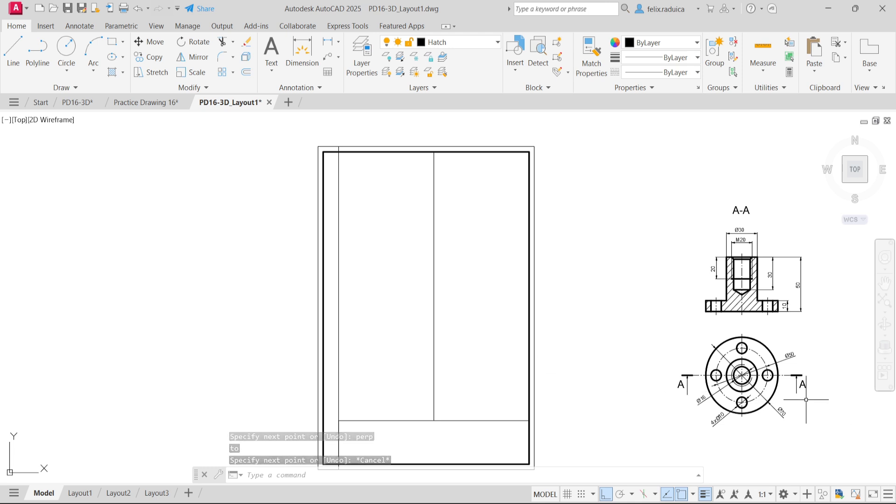
# Try to move both annotated views from the upper endpoint of the section's axis to a nearest point on the sheet's vertical centring line.
pyautogui.write('move')
pyautogui.press('Return')
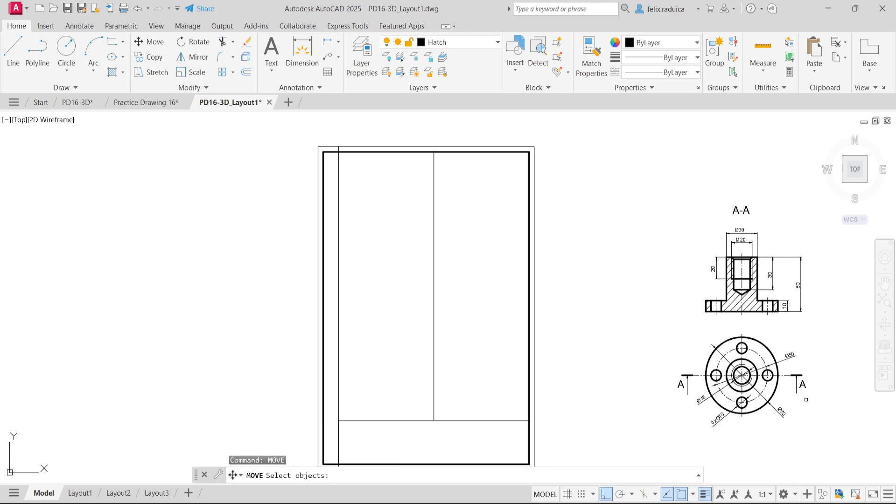
pyautogui.click(826, 441)
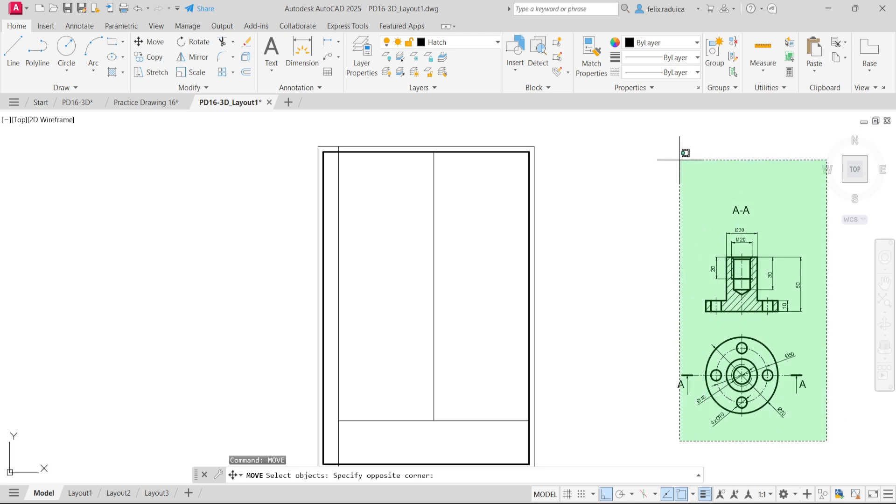
pyautogui.click(649, 197)
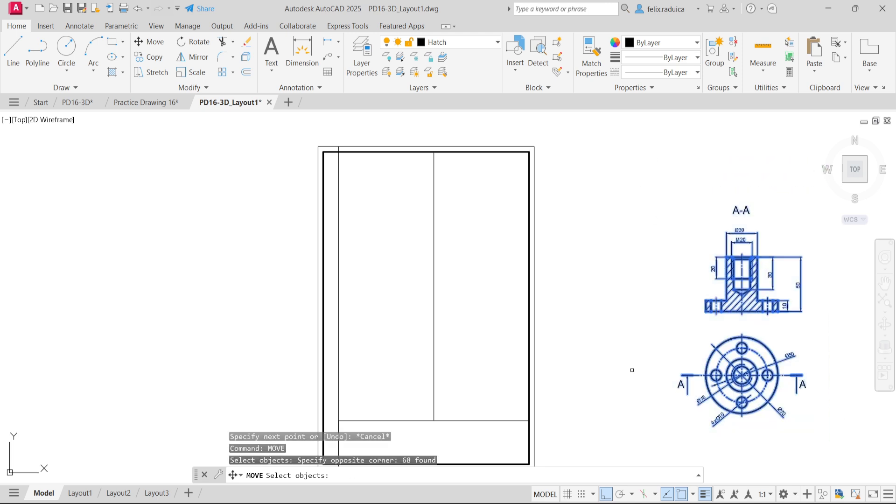
pyautogui.press('Return')
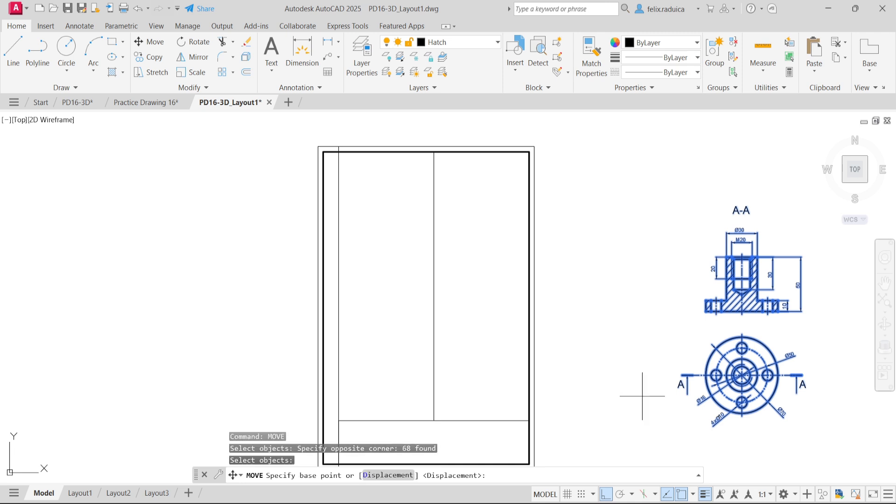
pyautogui.scroll(4, 757, 276)
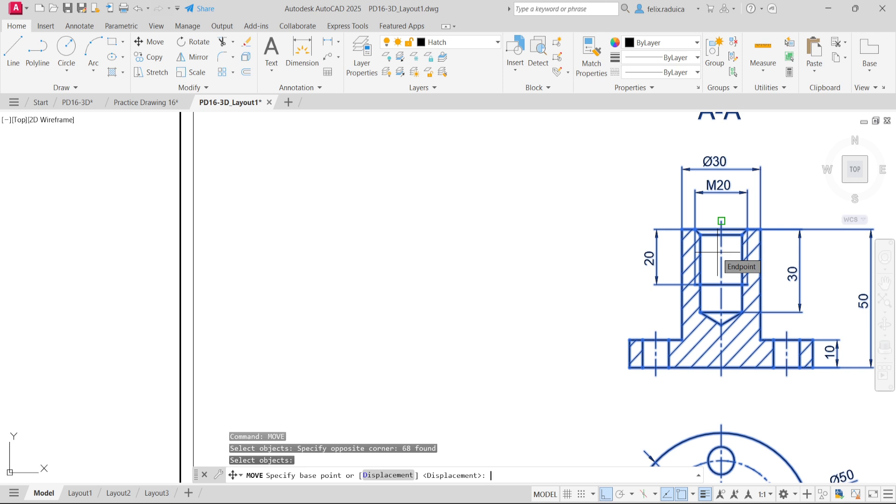
pyautogui.click(721, 223)
pyautogui.scroll(-4, 607, 253)
pyautogui.moveTo(572, 271); pyautogui.dragTo(817, 229, button='middle')
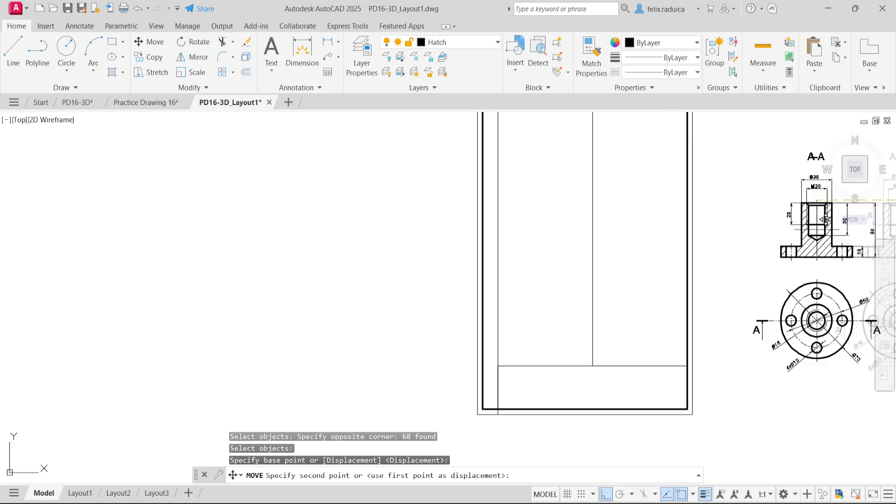
pyautogui.moveTo(595, 226); pyautogui.dragTo(686, 240, button='middle')
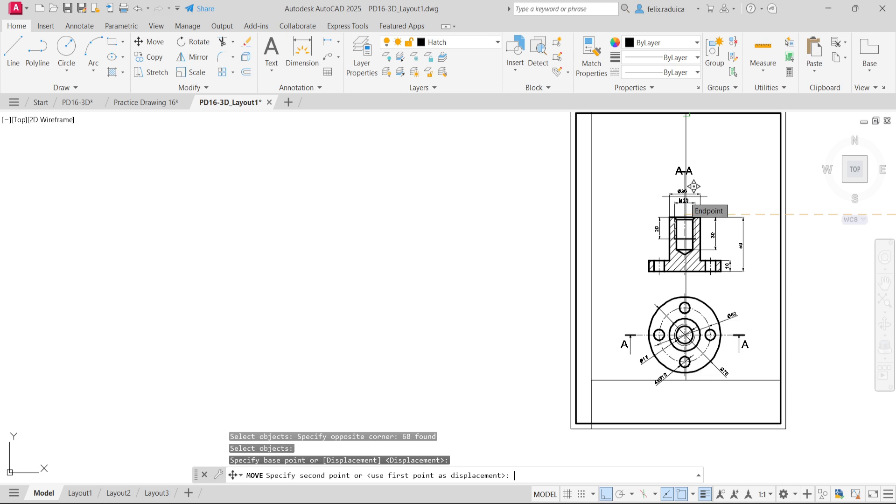
pyautogui.press('Return')
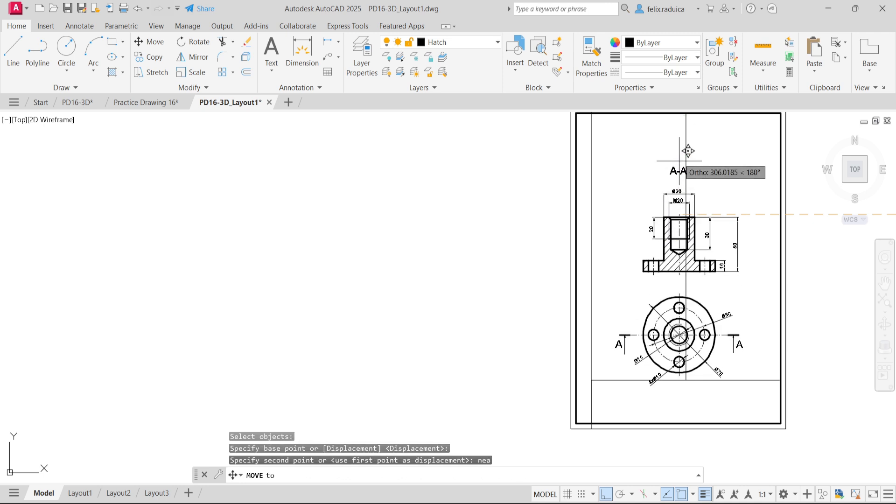
pyautogui.moveTo(697, 157); pyautogui.dragTo(699, 224, button='middle')
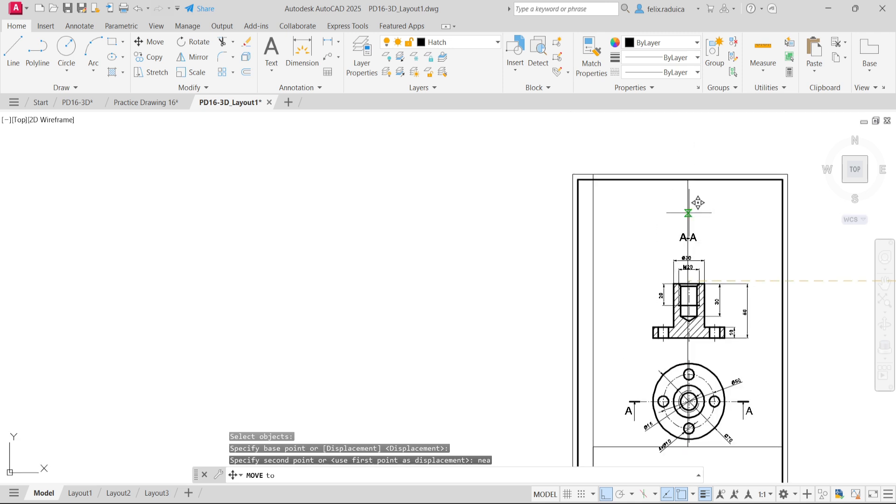
pyautogui.moveTo(697, 214)
pyautogui.mouseDown(button='middle')
pyautogui.moveTo(688, 220)
pyautogui.moveTo(672, 114)
pyautogui.mouseUp(button='middle')
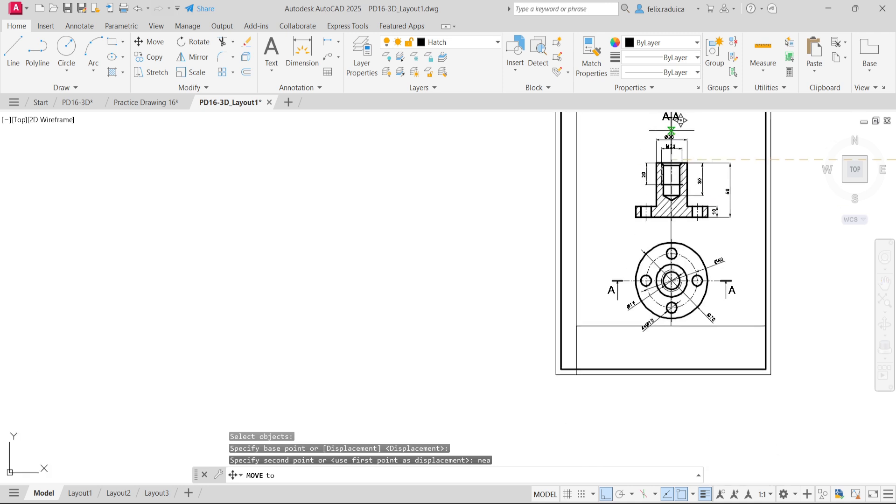
pyautogui.scroll(-2, 672, 126)
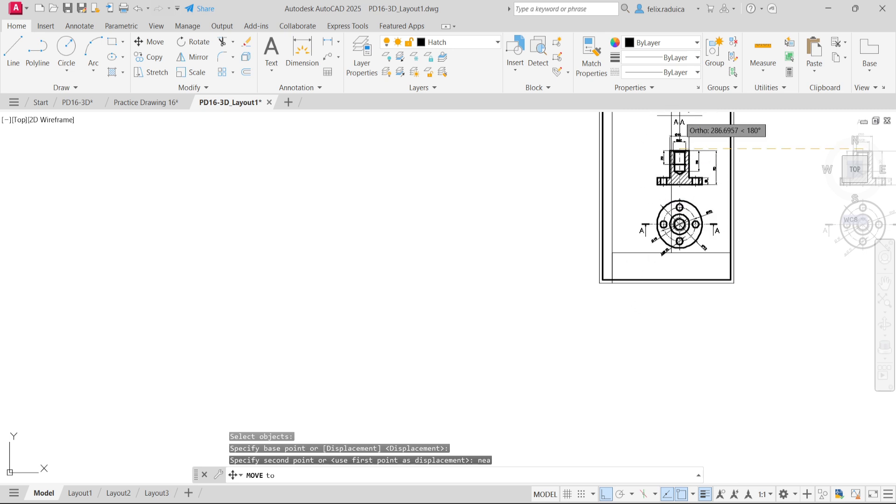
pyautogui.moveTo(679, 126); pyautogui.dragTo(683, 134, button='middle')
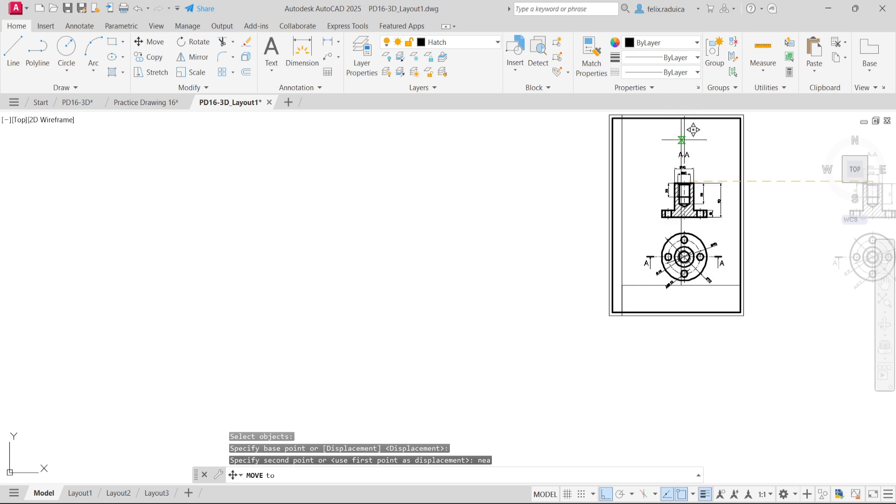
pyautogui.click(693, 135)
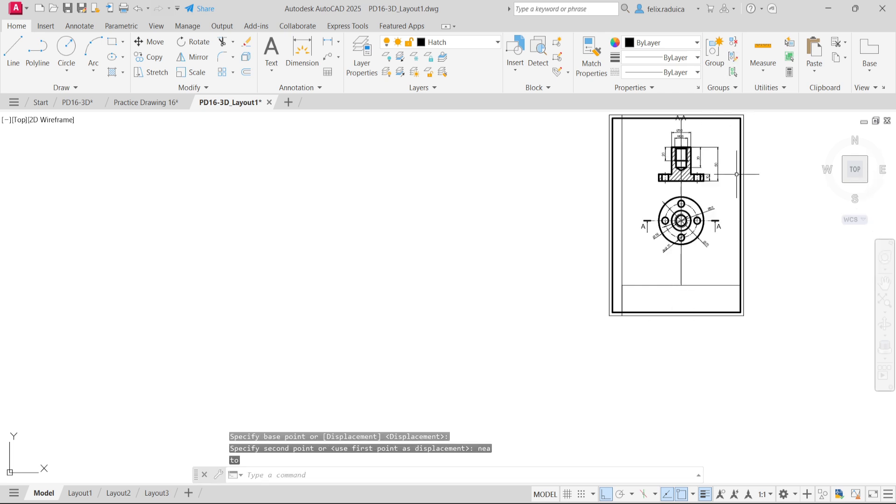
# Undo the last move of the annotated views.
pyautogui.scroll(3, 722, 154)
pyautogui.moveTo(678, 119); pyautogui.dragTo(702, 229, button='middle')
pyautogui.hotkey('ctrl', 'z')
pyautogui.hotkey('ctrl', 'z')
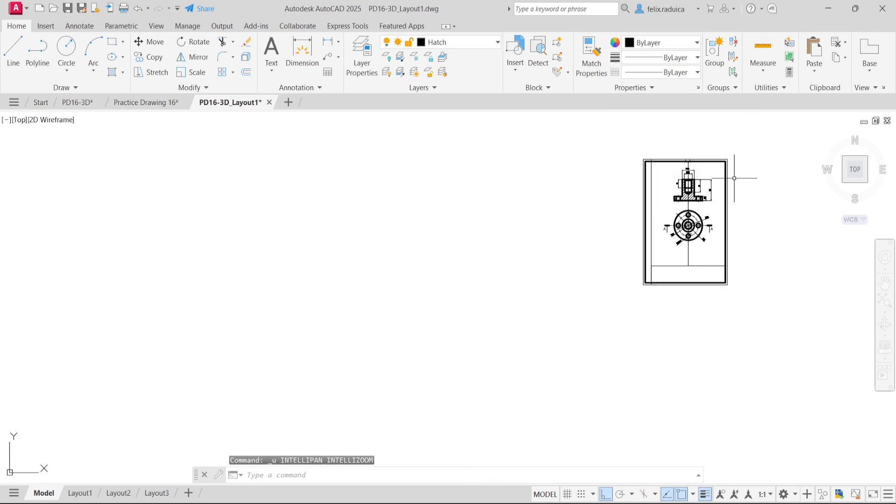
pyautogui.hotkey('ctrl', 'z')
pyautogui.hotkey('ctrl', 'z')
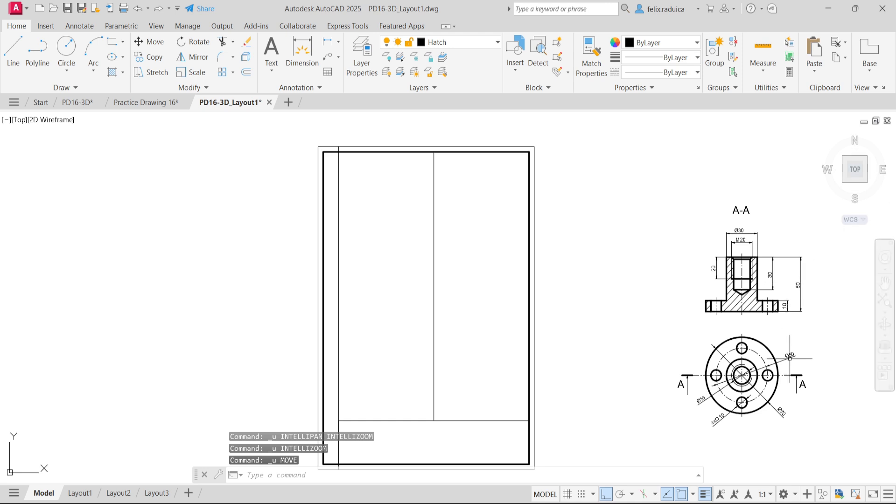
# Move both annotated views from the upper endpoint of the section's axis onto the vertical centring line, using the Nearest snap inside the frame.
pyautogui.scroll(-4, 789, 348)
pyautogui.write('move')
pyautogui.press('Return')
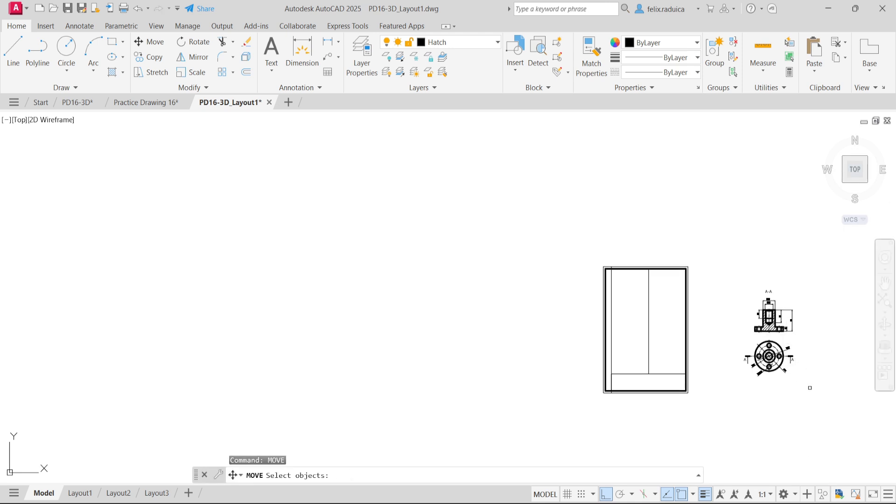
pyautogui.click(810, 386)
pyautogui.click(726, 270)
pyautogui.press('Return')
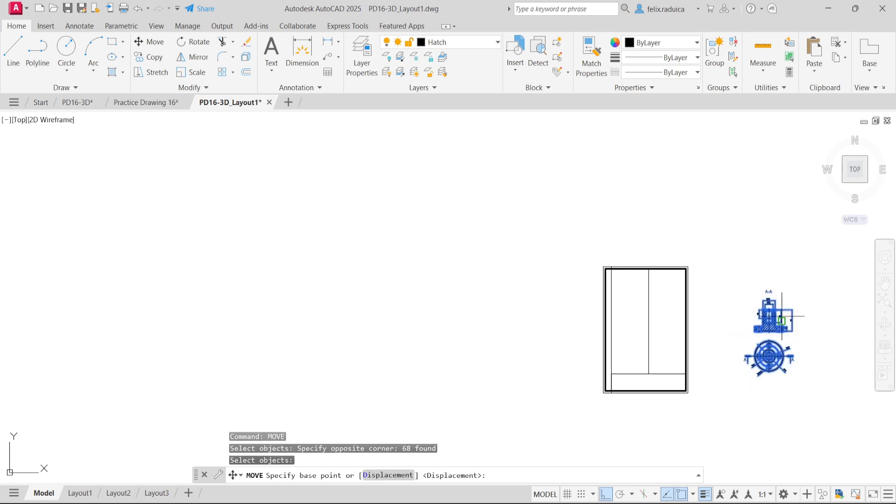
pyautogui.scroll(5, 782, 316)
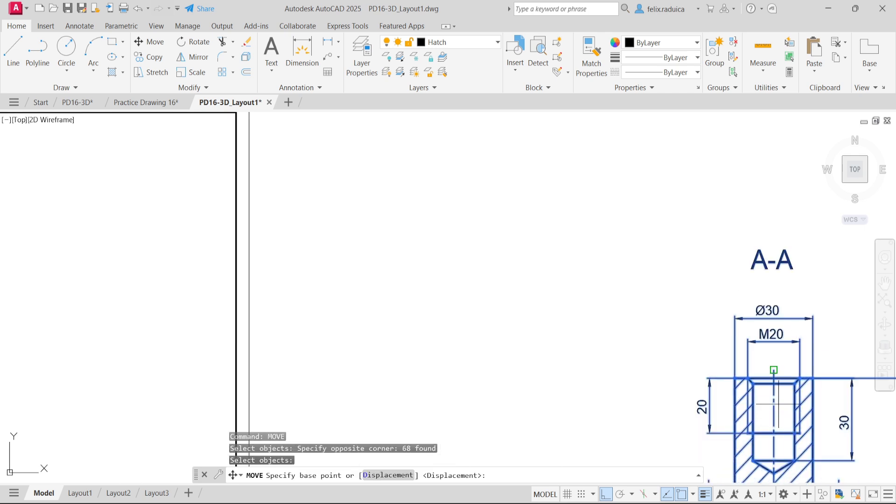
pyautogui.click(774, 370)
pyautogui.scroll(-4, 654, 361)
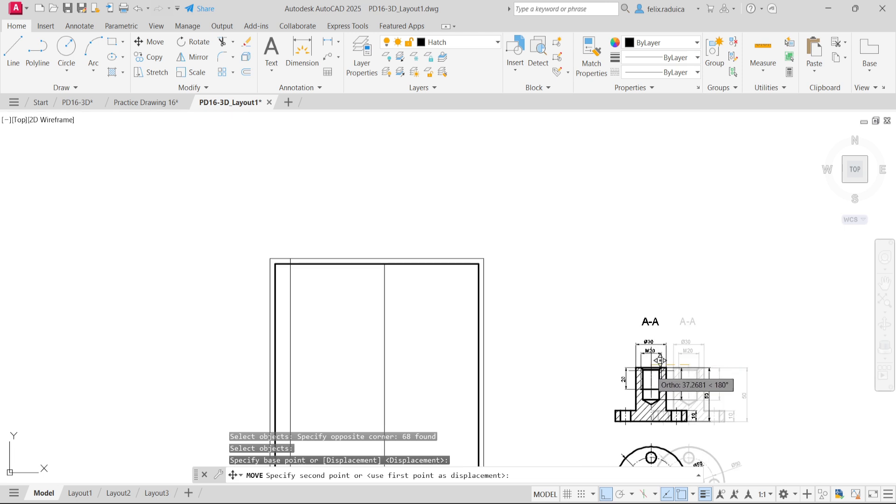
pyautogui.moveTo(517, 371); pyautogui.dragTo(694, 387, button='middle')
pyautogui.scroll(-4, 622, 393)
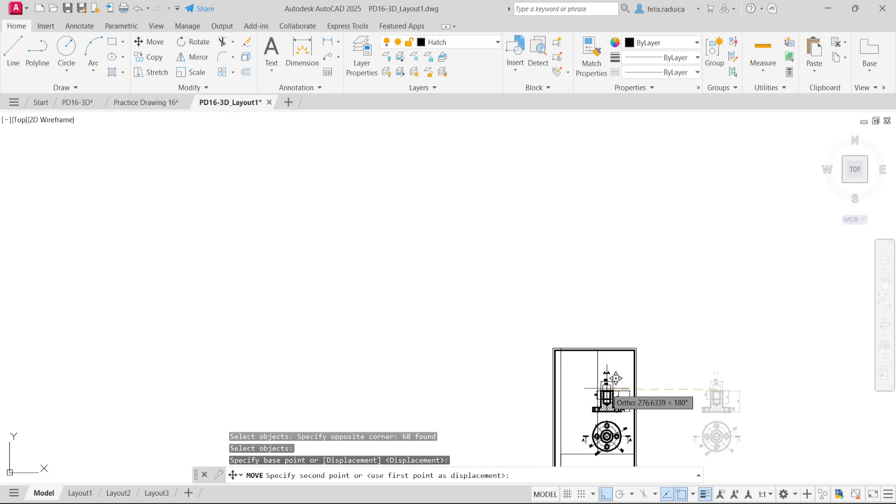
pyautogui.write('nea')
pyautogui.press('Return')
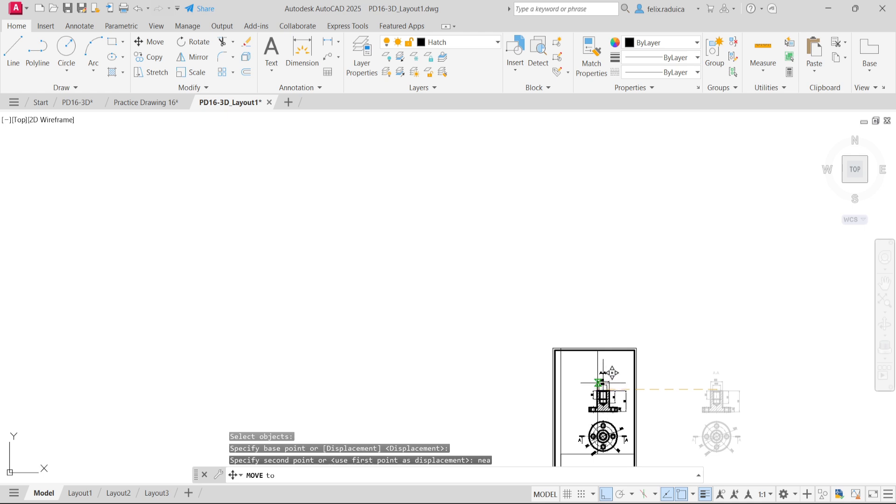
pyautogui.scroll(2, 611, 372)
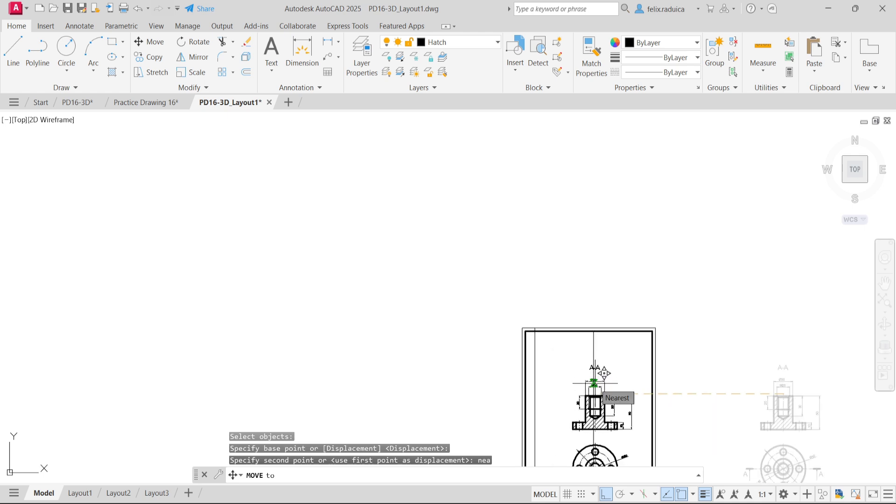
pyautogui.click(595, 384)
# Delete the vertical centring line running between the title block and the inner frame's top edge.
pyautogui.moveTo(648, 419); pyautogui.dragTo(657, 340, button='middle')
pyautogui.scroll(3, 606, 394)
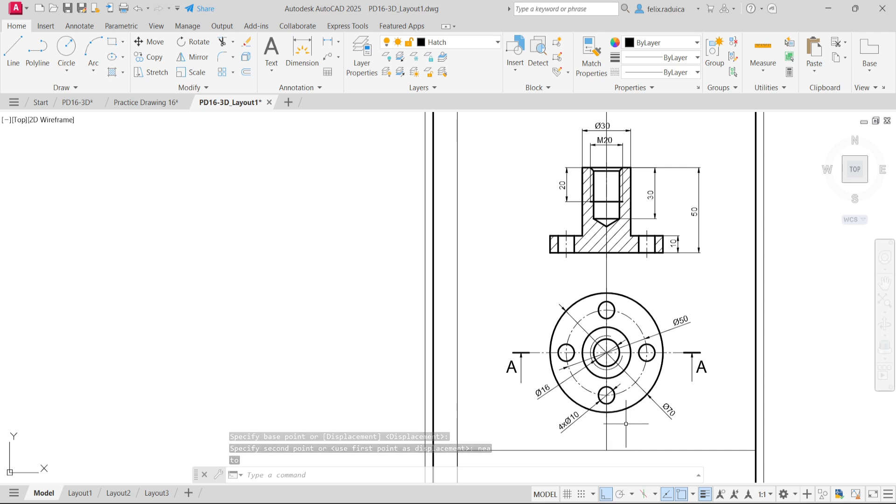
pyautogui.click(607, 434)
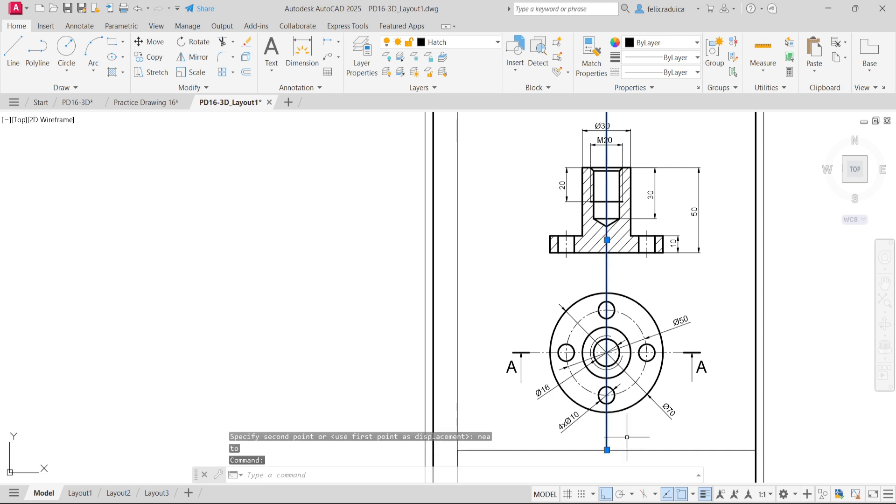
pyautogui.press('Delete')
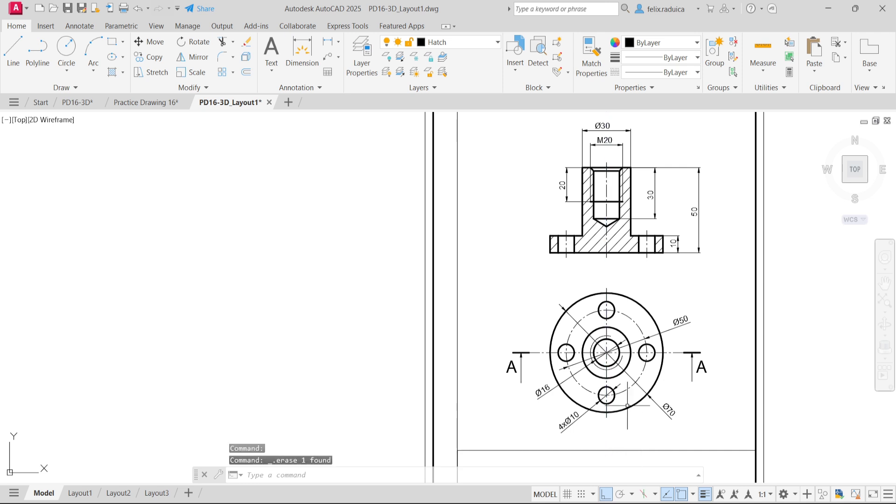
# Delete the outer sheet rectangle around the thick frame.
pyautogui.scroll(-2, 626, 206)
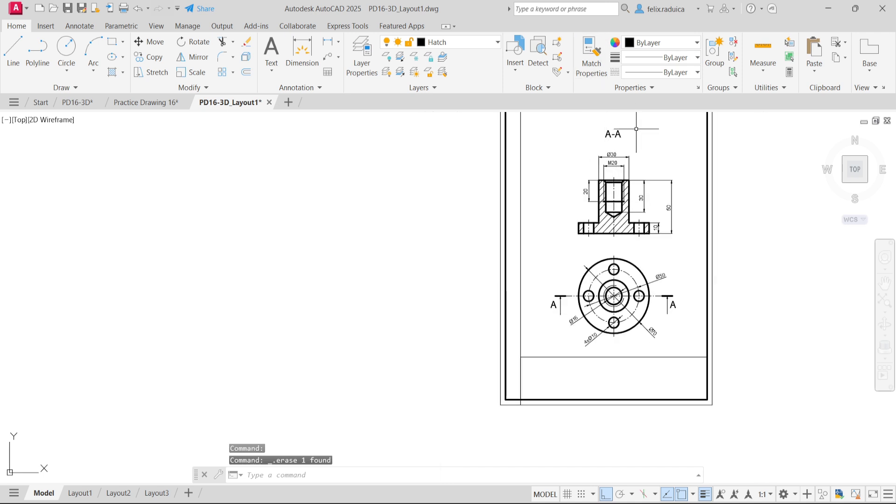
pyautogui.scroll(-2, 638, 163)
pyautogui.middleClick(640, 168)
pyautogui.middleClick(640, 168)
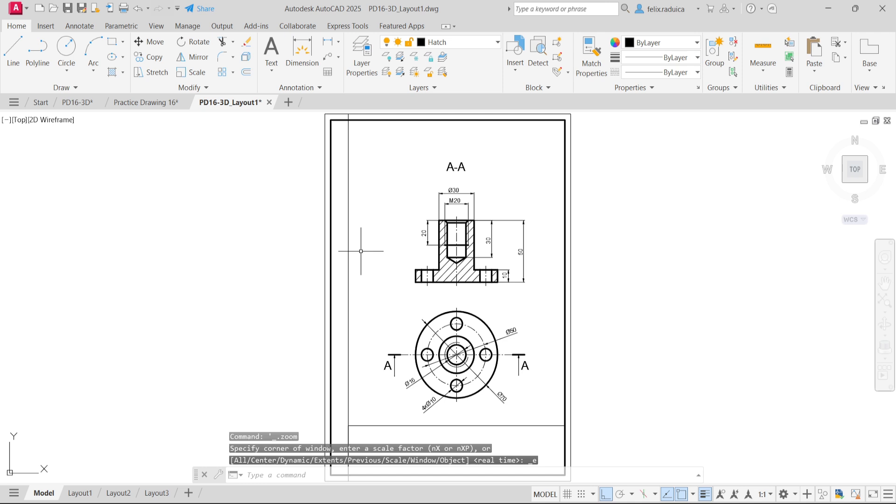
pyautogui.click(571, 231)
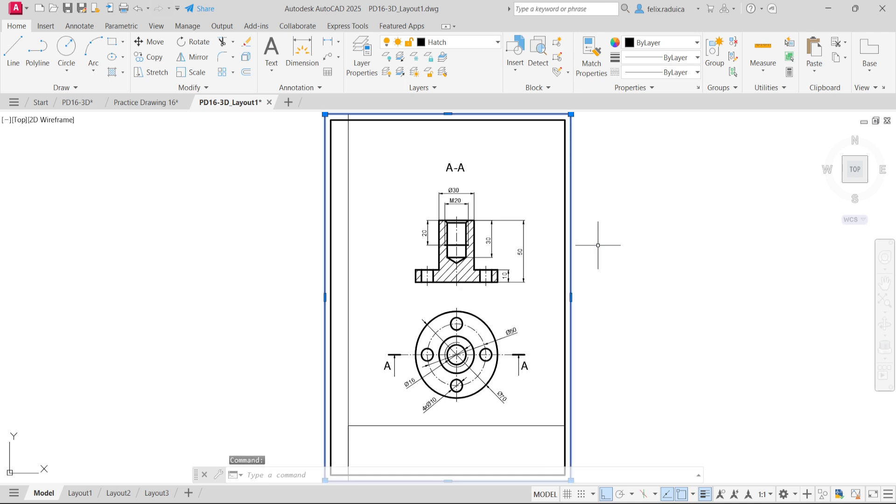
pyautogui.press('Delete')
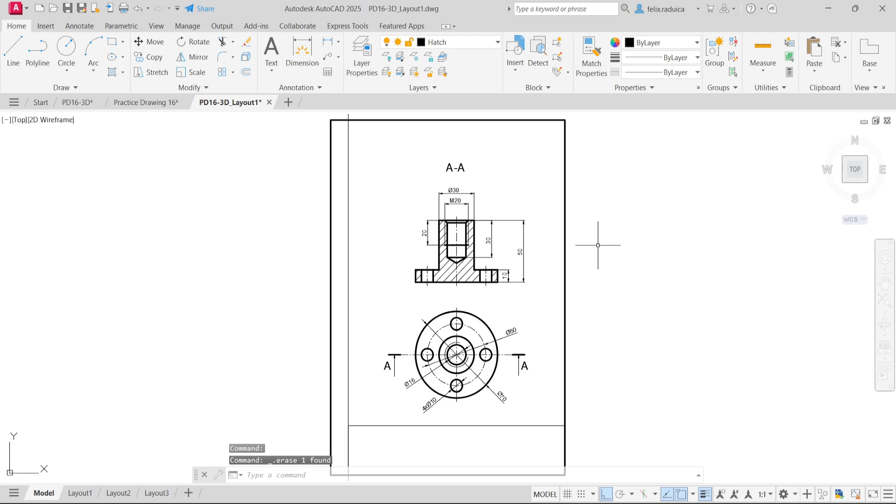
# Start a Plot of a single sheet with AutoCAD PDF (High Quality Print).pc3 as the plotter.
pyautogui.write('plot')
pyautogui.press('Return')
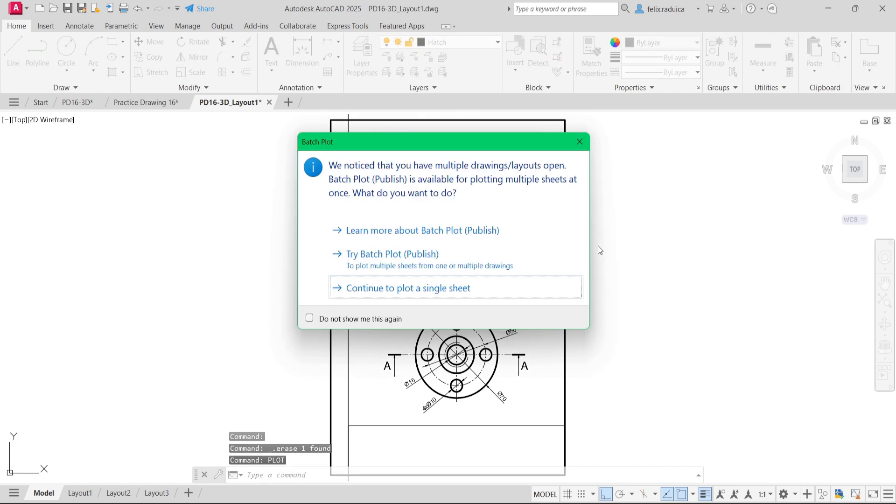
pyautogui.click(369, 295)
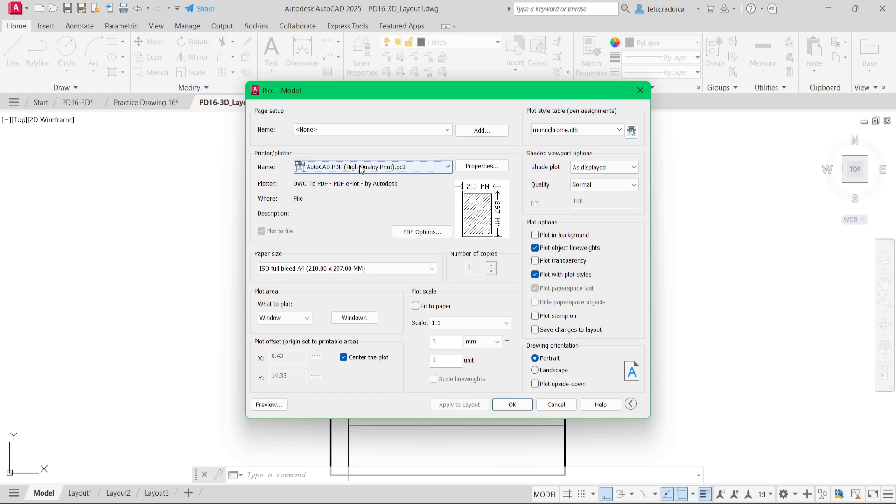
pyautogui.click(389, 169)
pyautogui.click(387, 169)
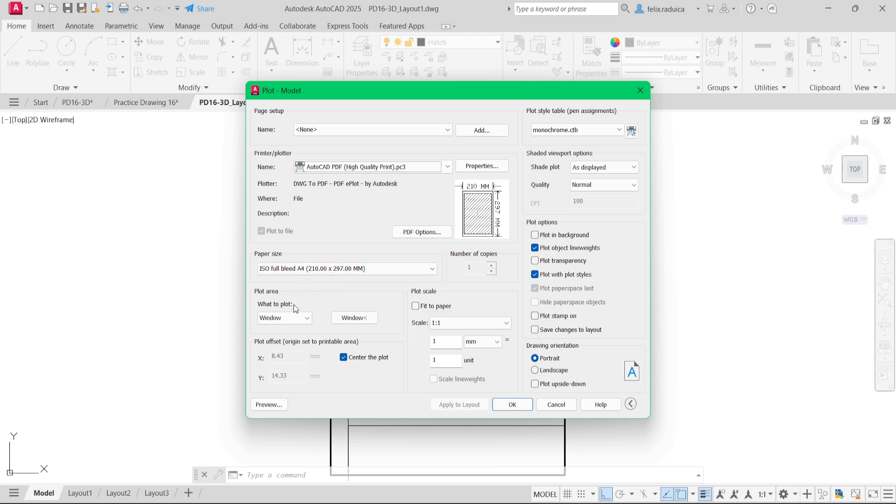
# Define the plot area as a window from 0,0 to 210,297 around the whole A4 sheet.
pyautogui.click(351, 325)
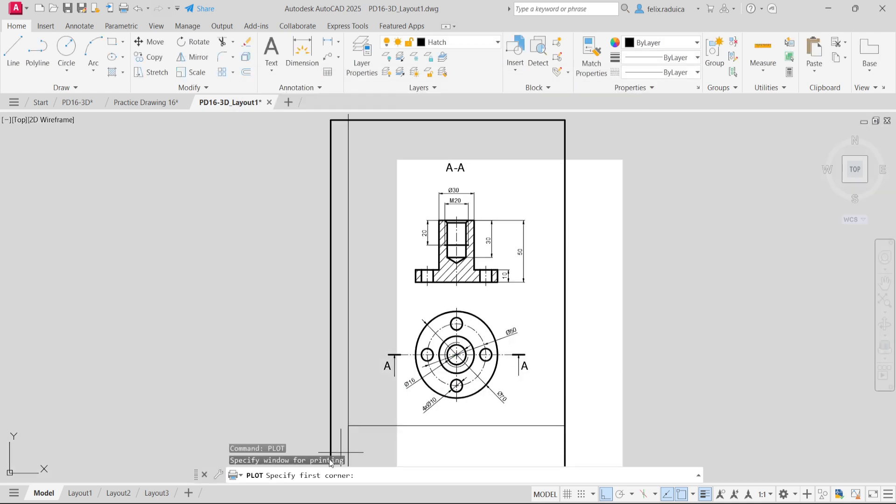
pyautogui.scroll(-3, 357, 430)
pyautogui.scroll(3, 360, 436)
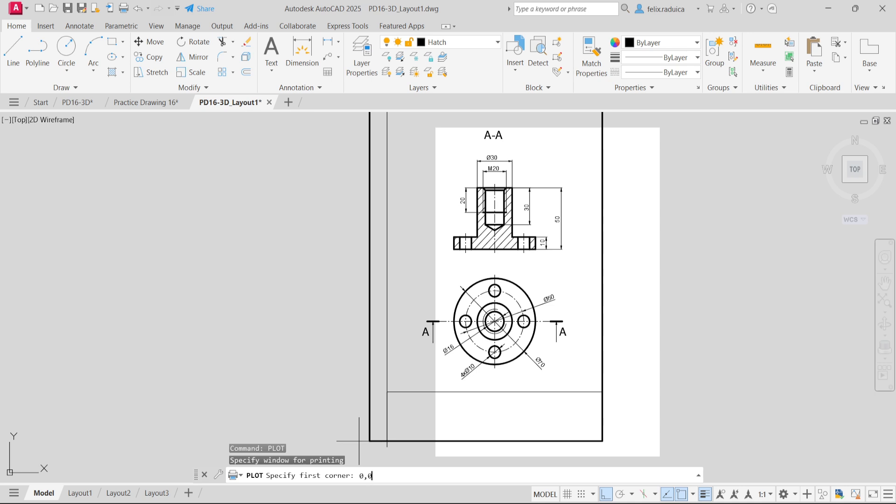
pyautogui.write('0,0')
pyautogui.press('Return')
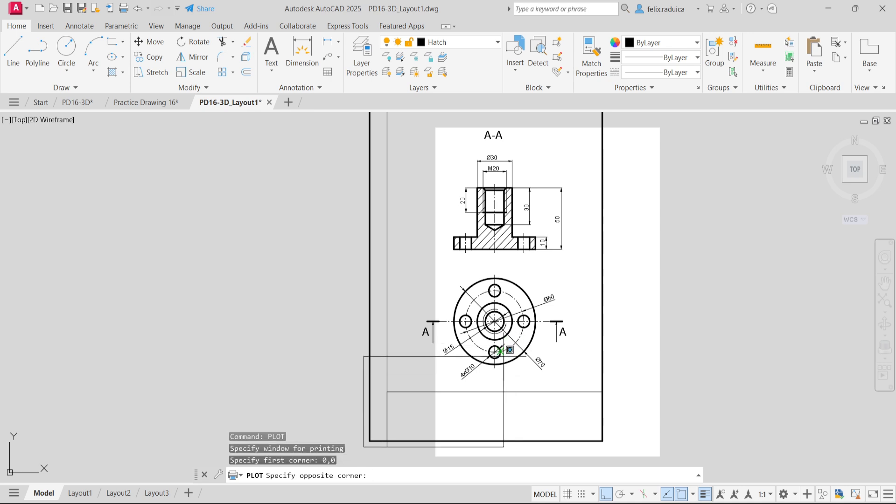
pyautogui.scroll(-2, 535, 263)
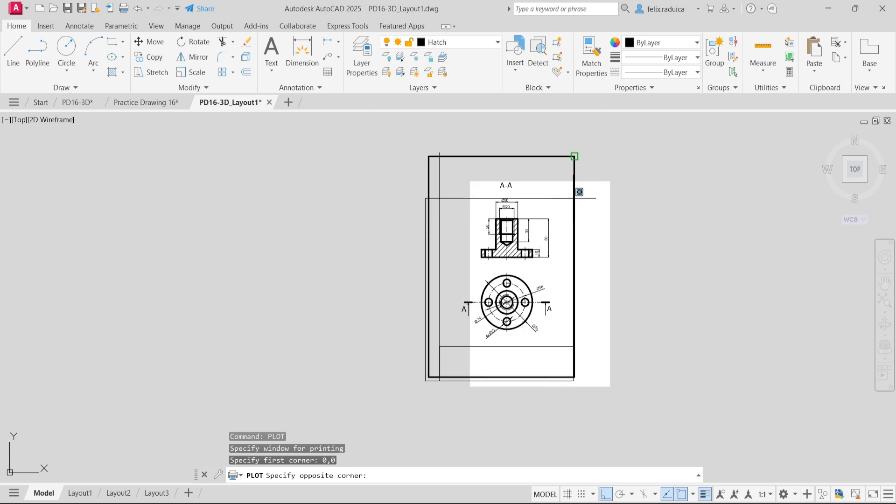
pyautogui.moveTo(590, 196); pyautogui.dragTo(563, 242, button='middle')
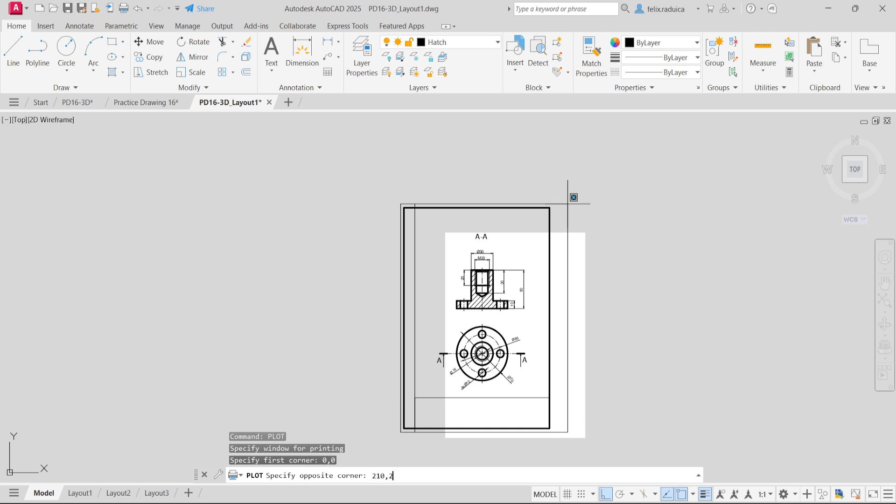
pyautogui.press('Return')
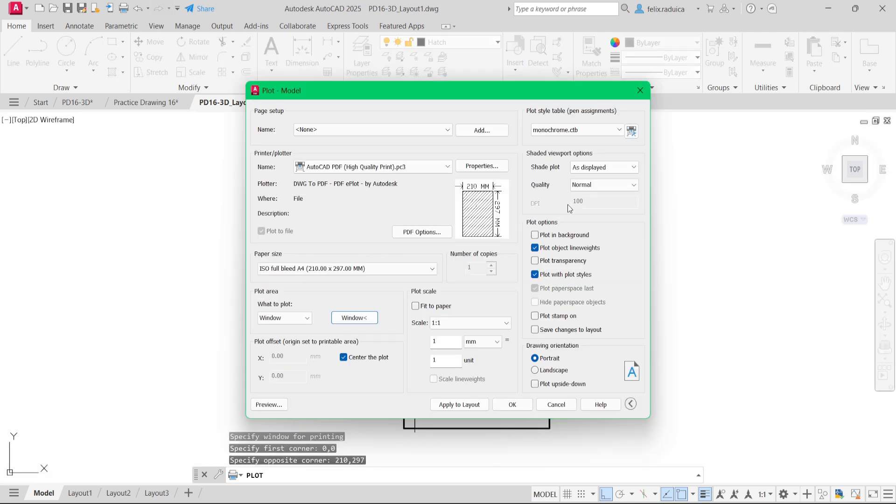
# Preview the plotted page, inspect the line thickness near the title block and frame, and leave the plot without printing.
pyautogui.click(259, 408)
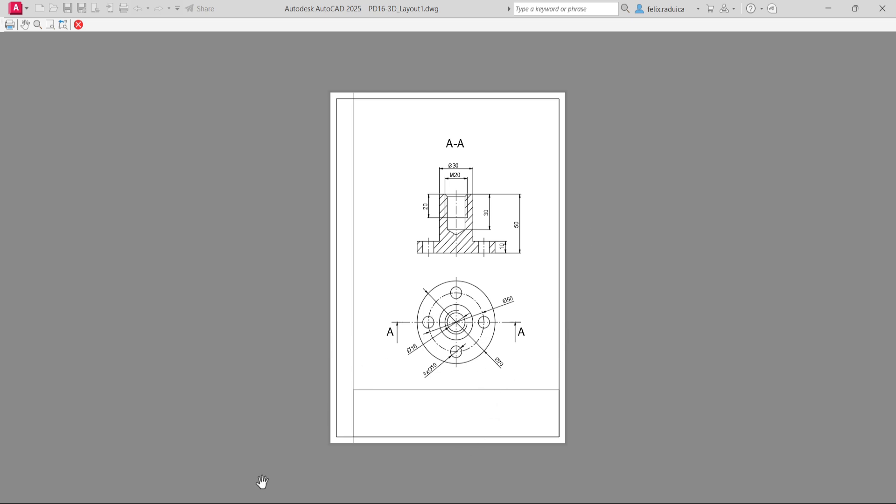
pyautogui.scroll(6, 355, 443)
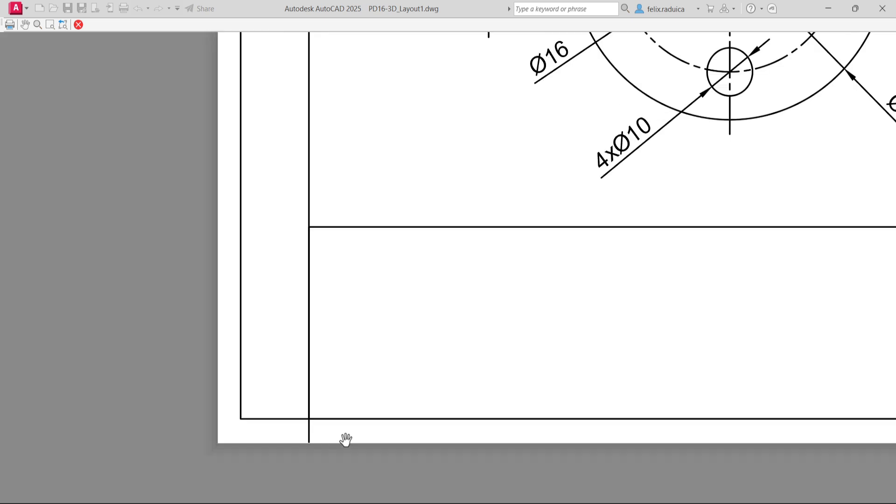
pyautogui.scroll(-6, 352, 429)
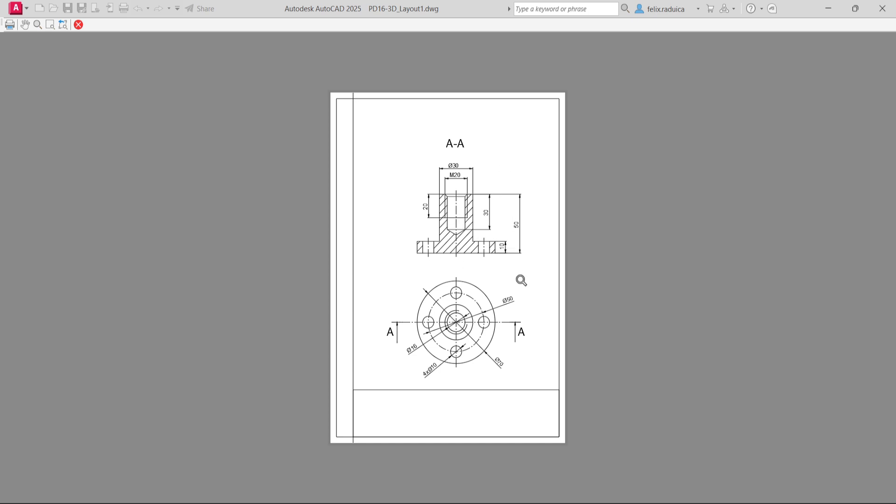
pyautogui.moveTo(521, 281); pyautogui.dragTo(484, 265, button='middle')
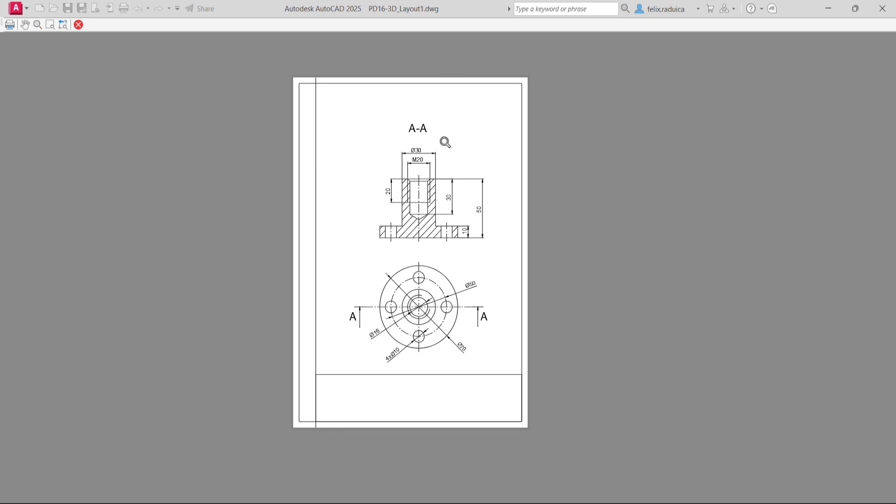
pyautogui.press('Escape')
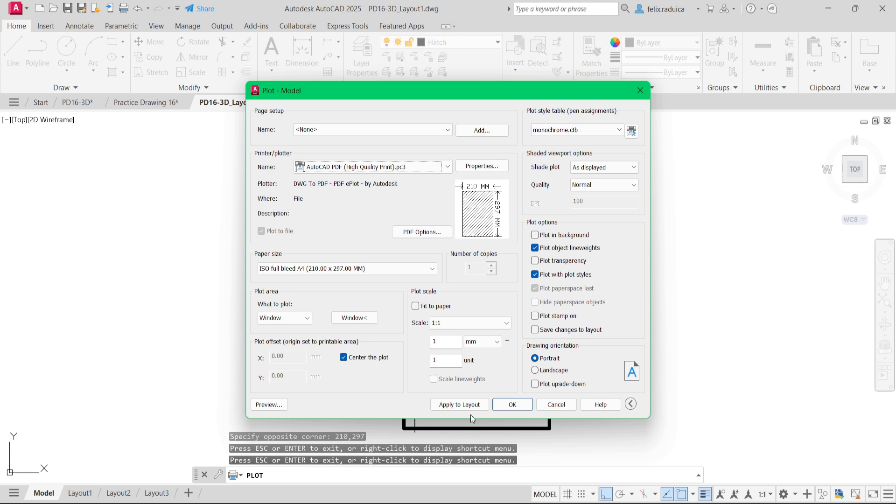
pyautogui.click(542, 407)
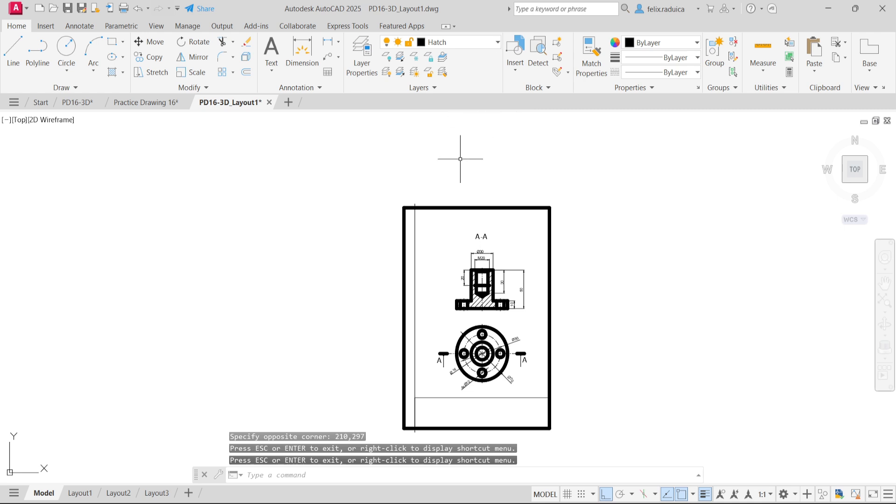
# Set the Thick layer's lineweight to 0.70 mm in the layer properties.
pyautogui.write('LA')
pyautogui.press('Return')
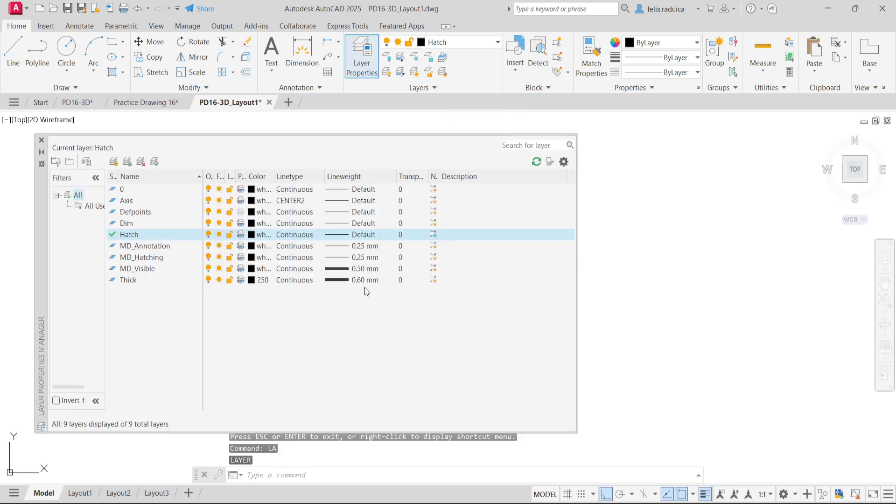
pyautogui.click(345, 281)
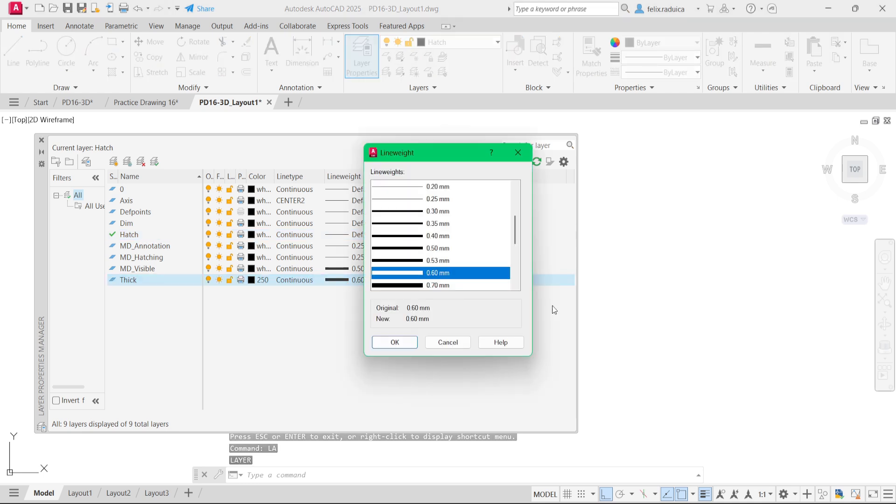
pyautogui.click(455, 285)
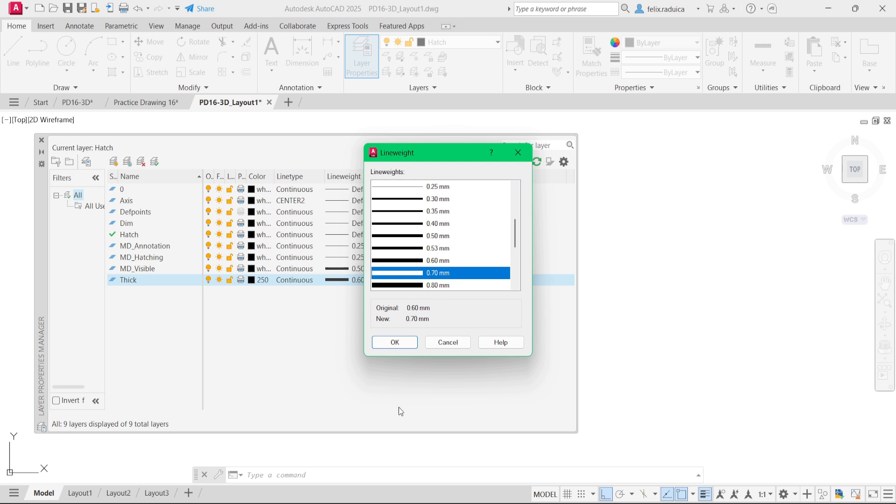
pyautogui.click(394, 343)
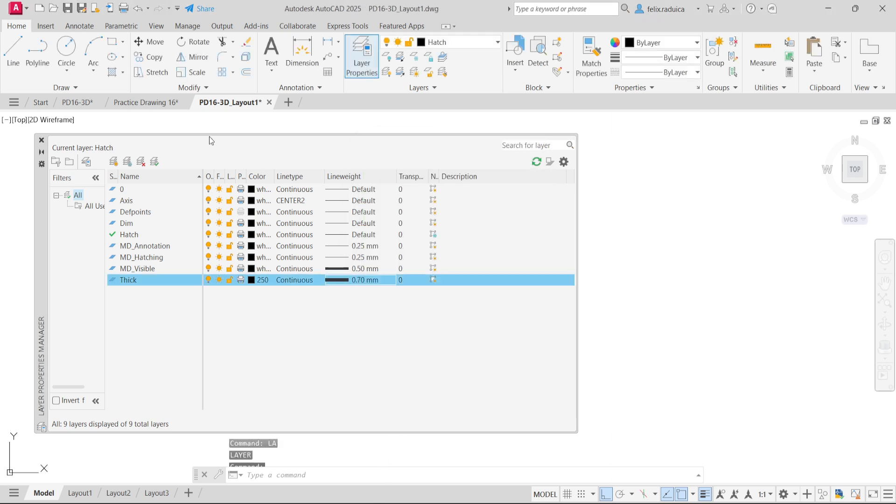
pyautogui.click(41, 140)
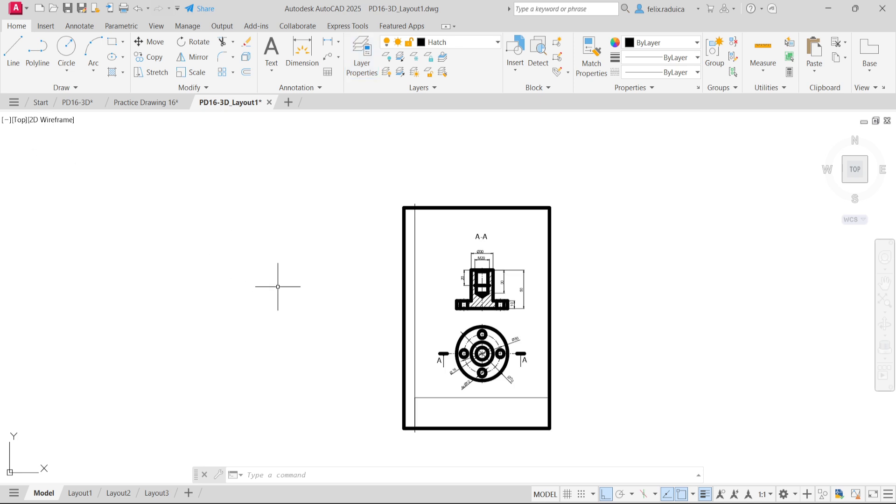
# Start a Plot of the single sheet again and preview the page with the current lineweights.
pyautogui.write('plot')
pyautogui.press('Return')
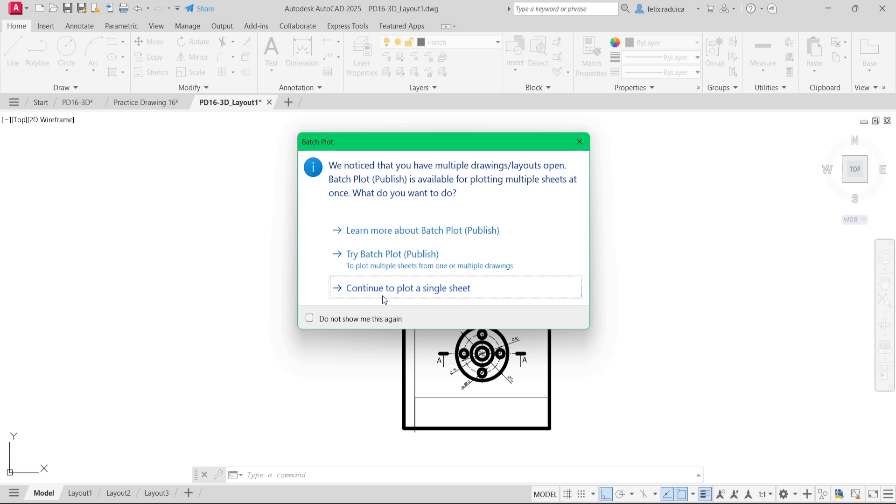
pyautogui.click(383, 294)
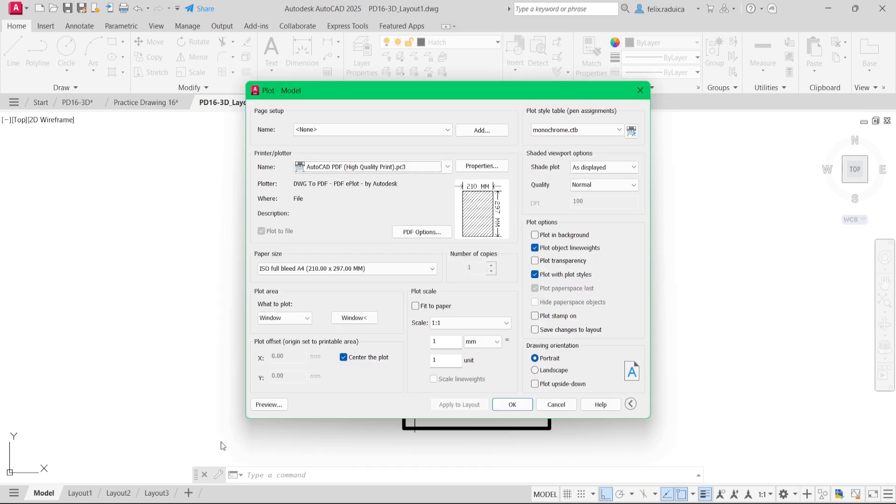
pyautogui.click(278, 409)
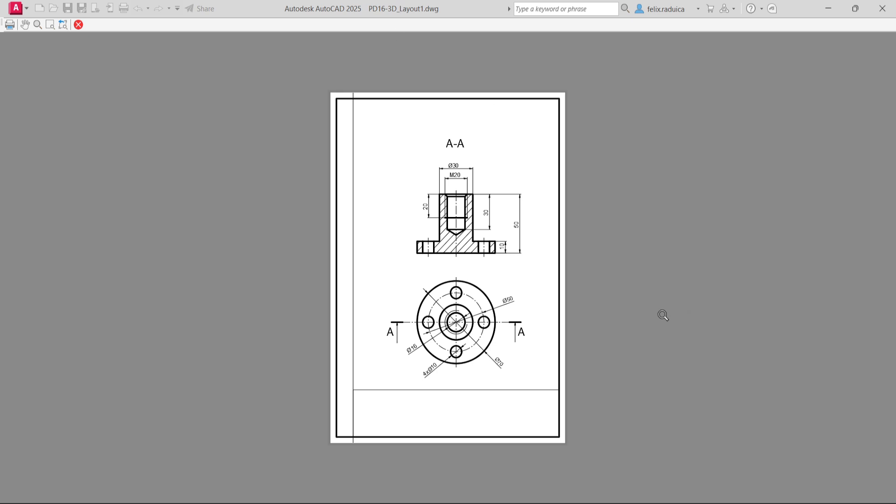
pyautogui.press('Escape')
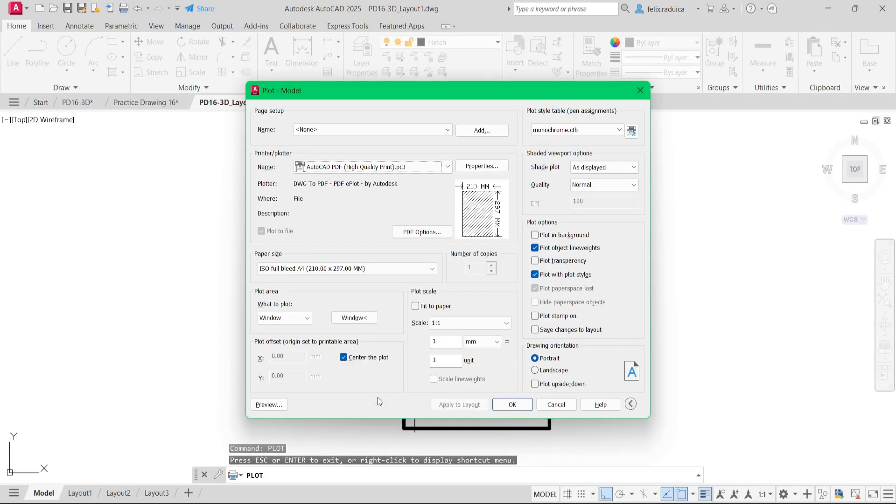
# Plot the sheet to PDF and show the full page at 50% in the PDF viewer.
pyautogui.click(510, 402)
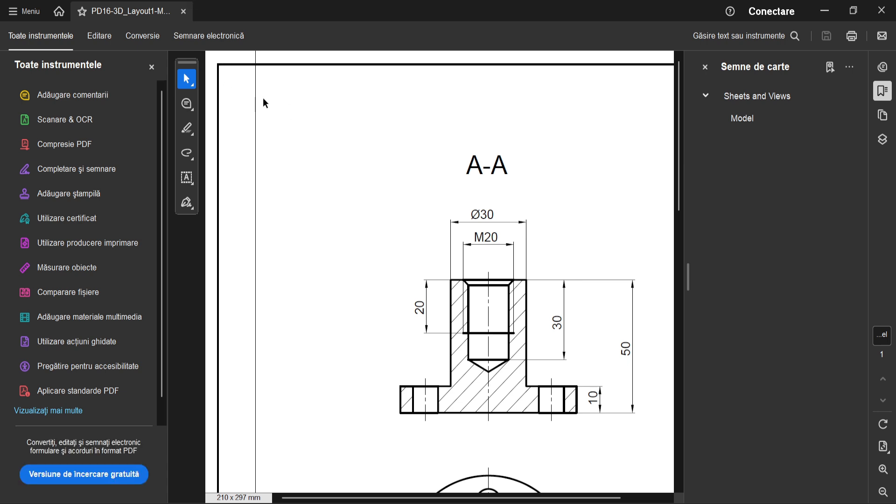
pyautogui.keyDown('ctrl'); pyautogui.scroll(-1, 608, 206); pyautogui.keyUp('ctrl')
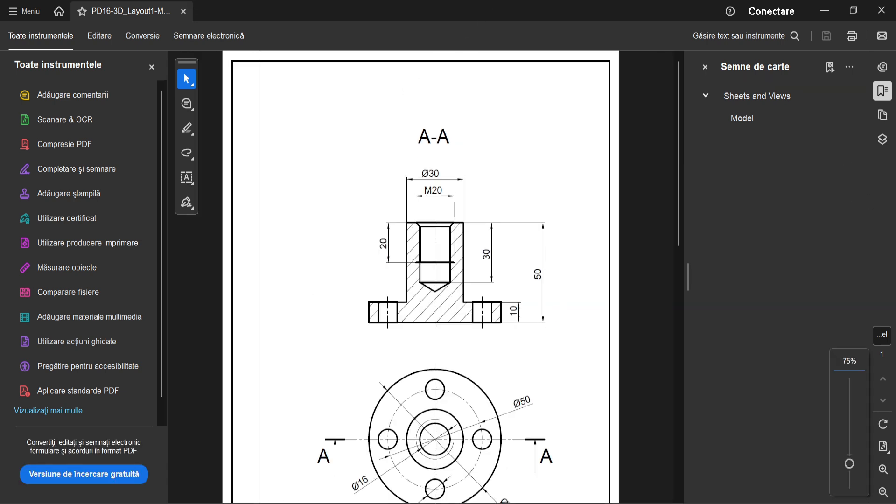
pyautogui.keyDown('ctrl'); pyautogui.scroll(-2, 365, 410); pyautogui.keyUp('ctrl')
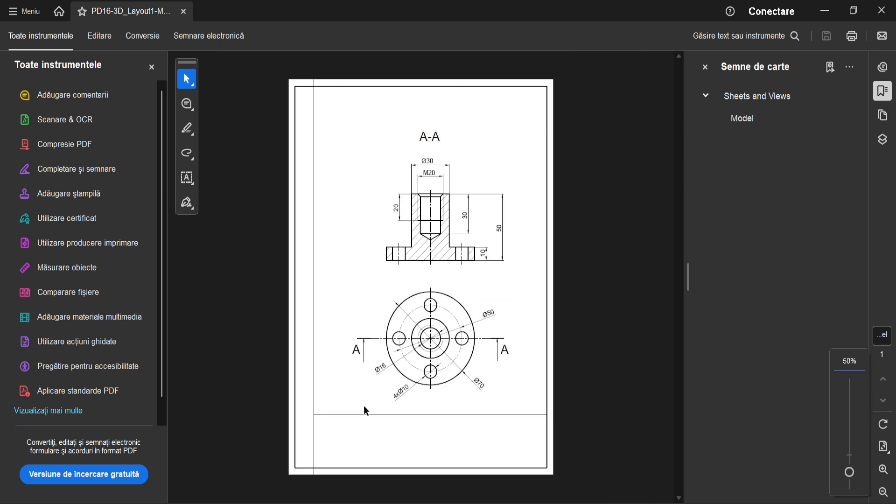